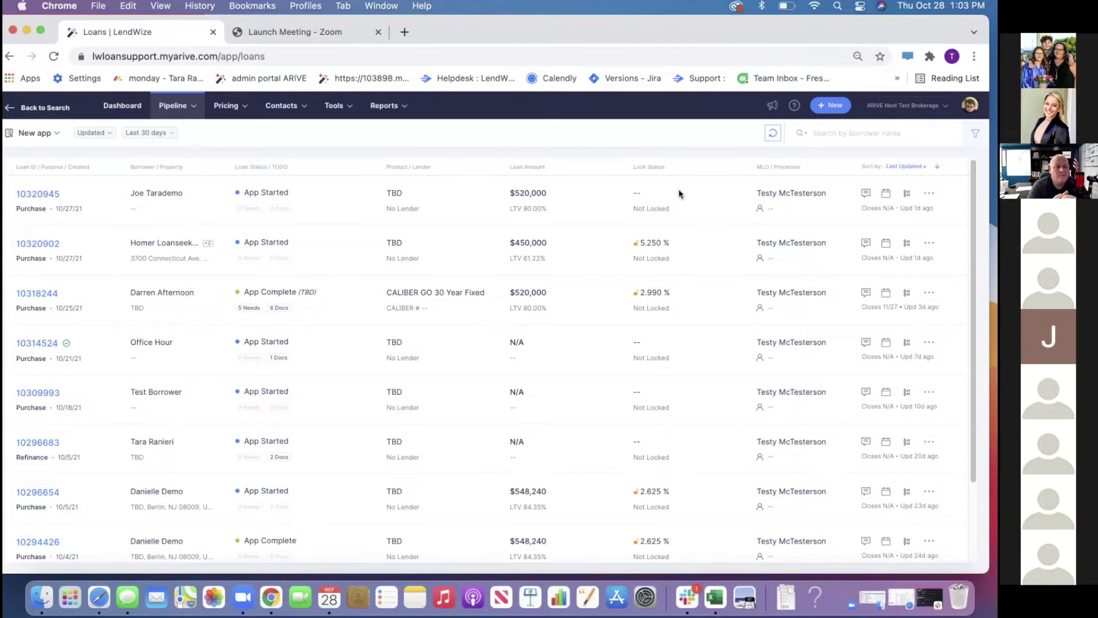
Open Company Settings from the account menu and view the Lenders page with Flagstar's 1.550% compensation
{"action": "left_click", "coordinate": [970, 105]}
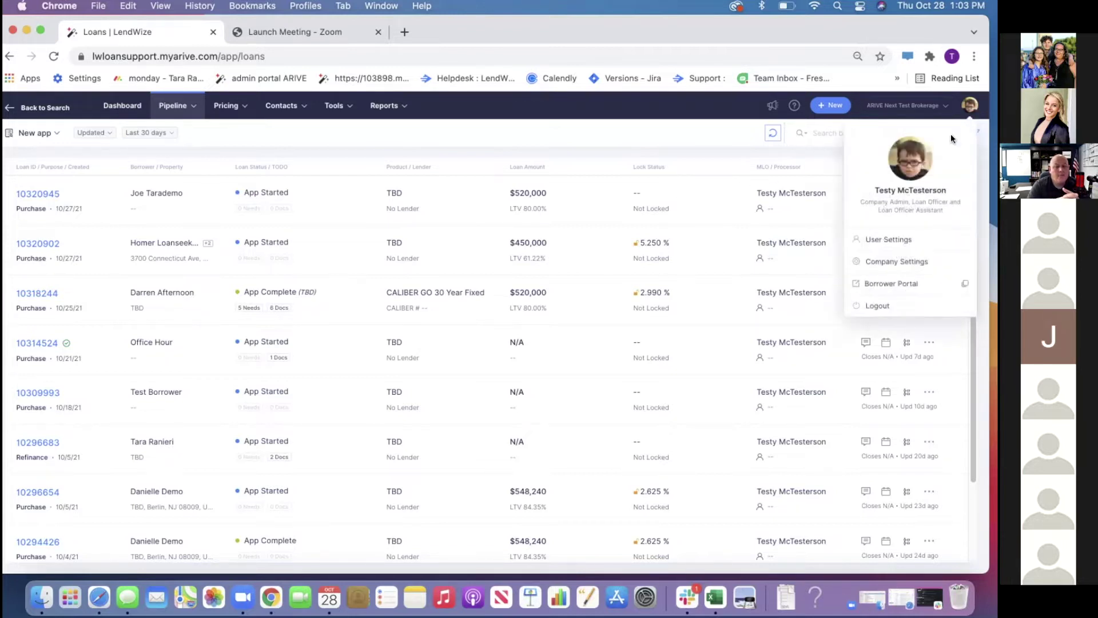
{"action": "left_click", "coordinate": [909, 260]}
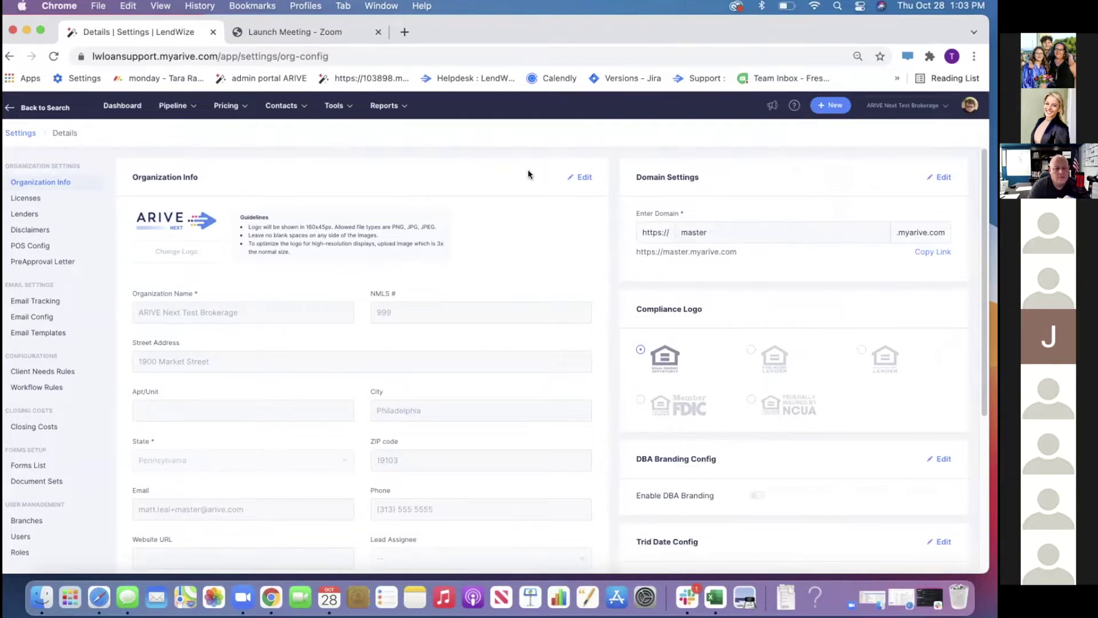
{"action": "left_click", "coordinate": [31, 214]}
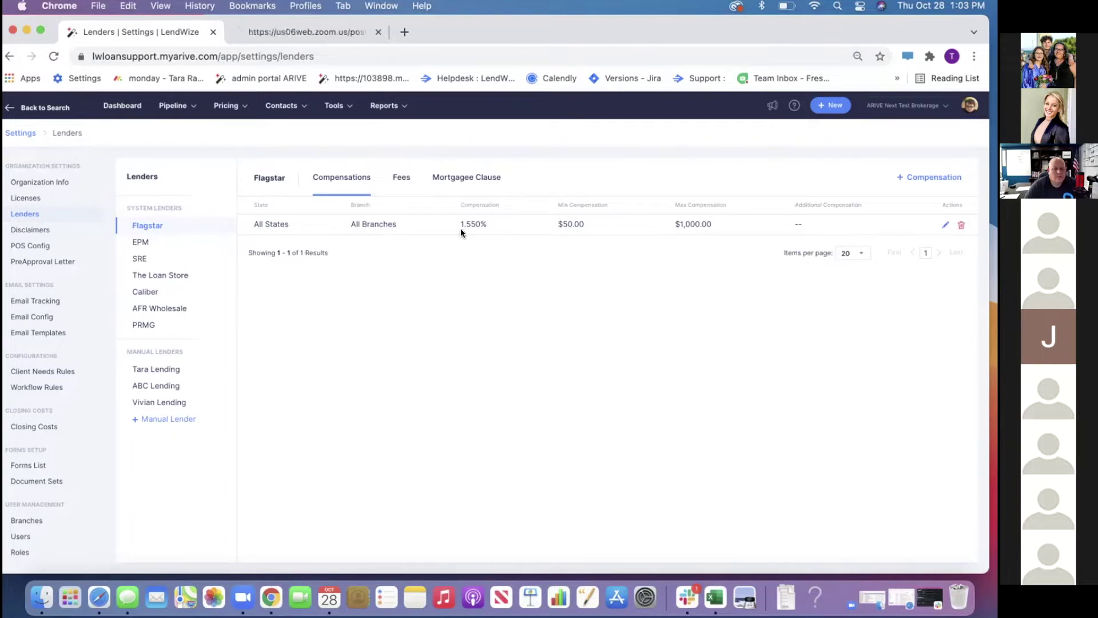
Show EPM's lender compensation: 2.000% for all states and branches, $0.00 additional
{"action": "left_click", "coordinate": [143, 240]}
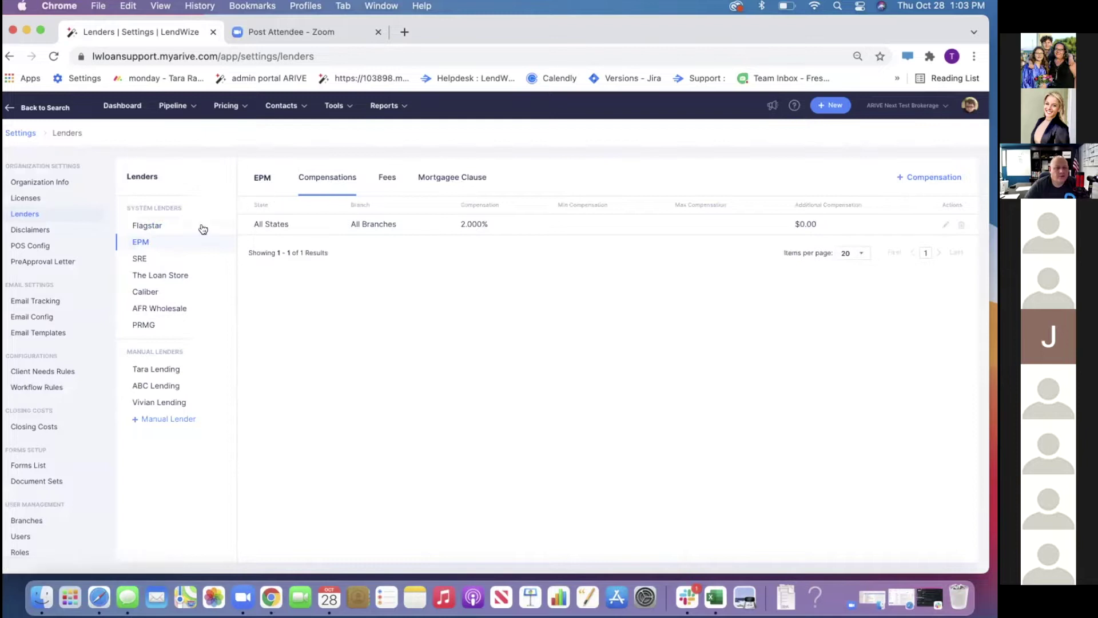
Display SRE's compensation: 2.750% across all states and all branches
{"action": "left_click", "coordinate": [138, 260]}
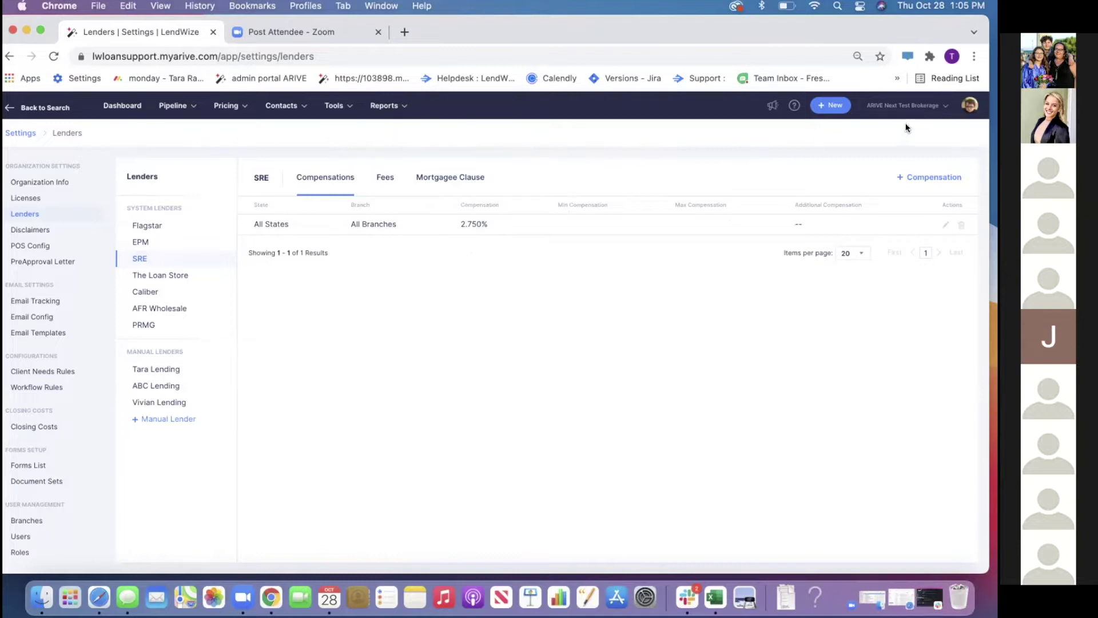
{"action": "left_click", "coordinate": [972, 108]}
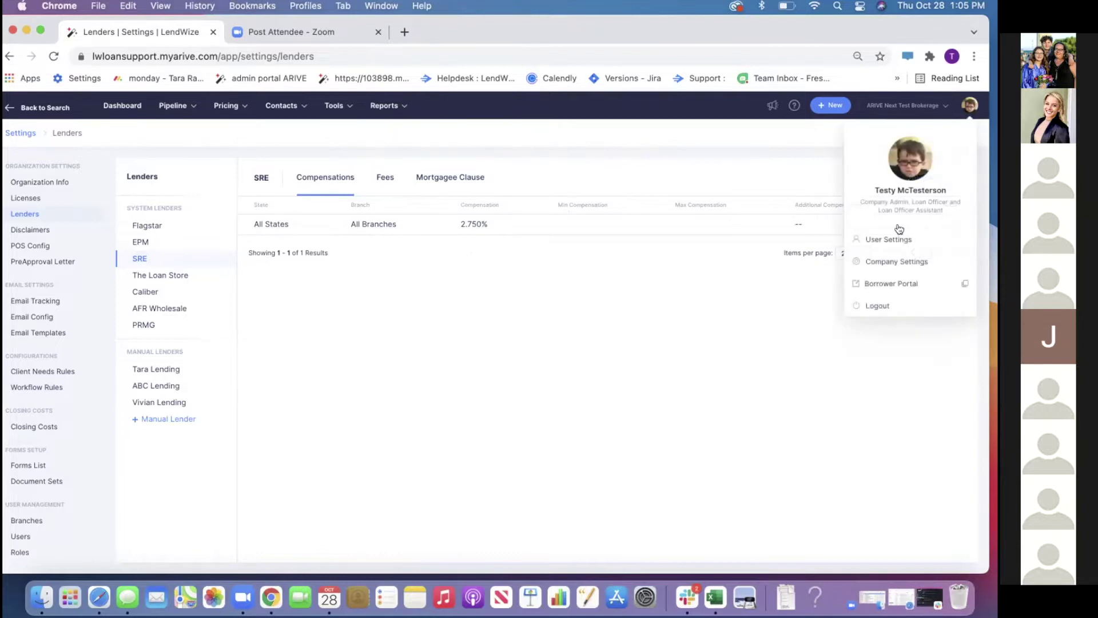
{"action": "left_click", "coordinate": [890, 262]}
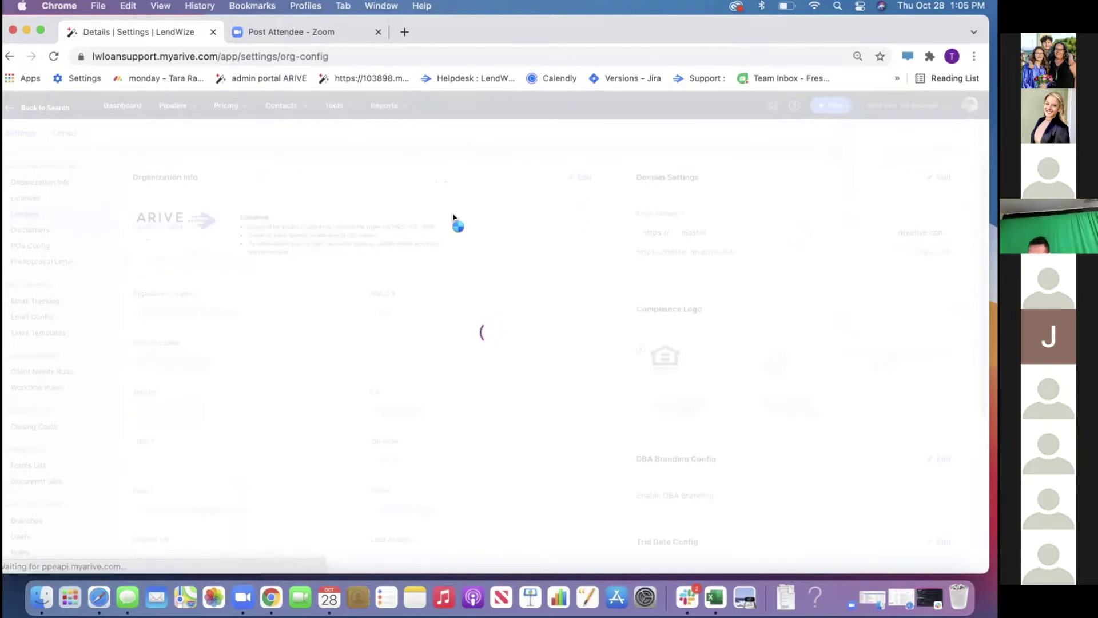
{"action": "mouse_move", "coordinate": [154, 105]}
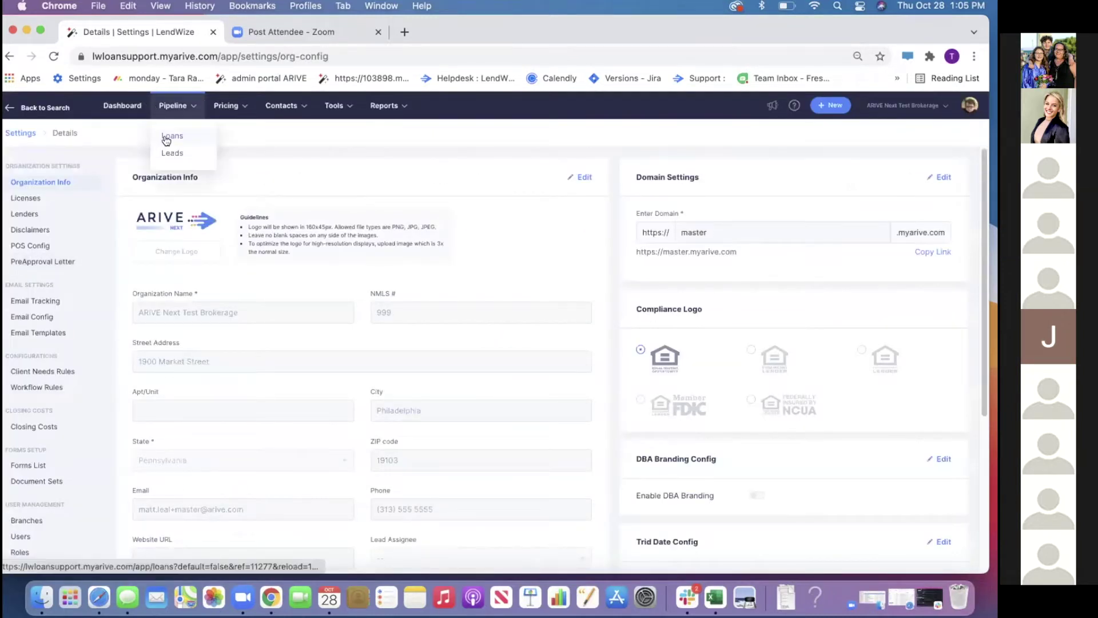
{"action": "left_click", "coordinate": [167, 140]}
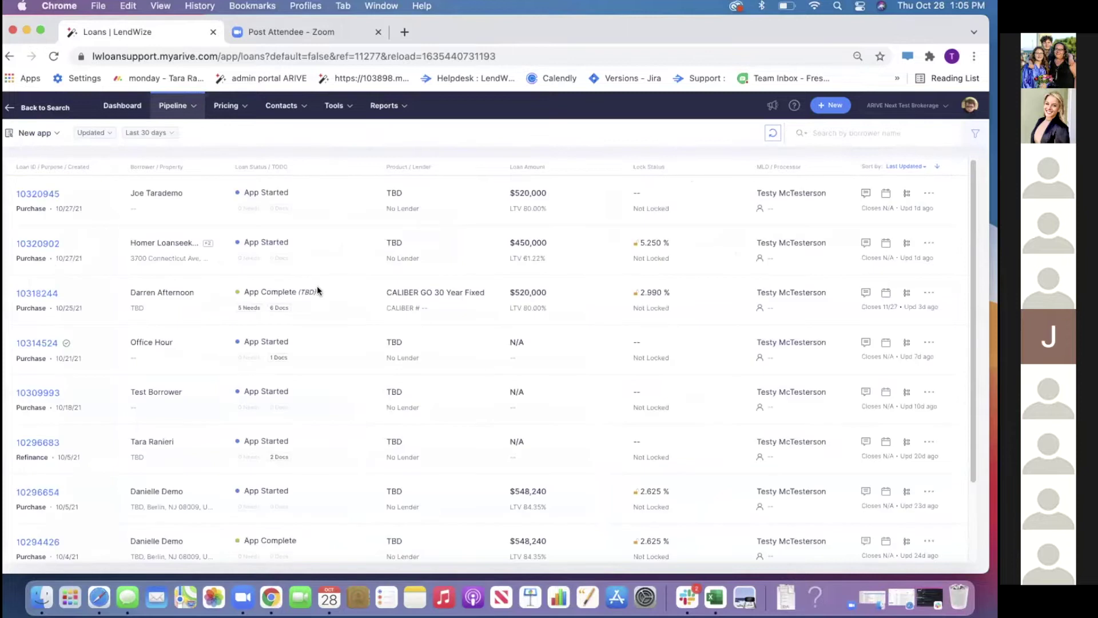
{"action": "left_click", "coordinate": [36, 194]}
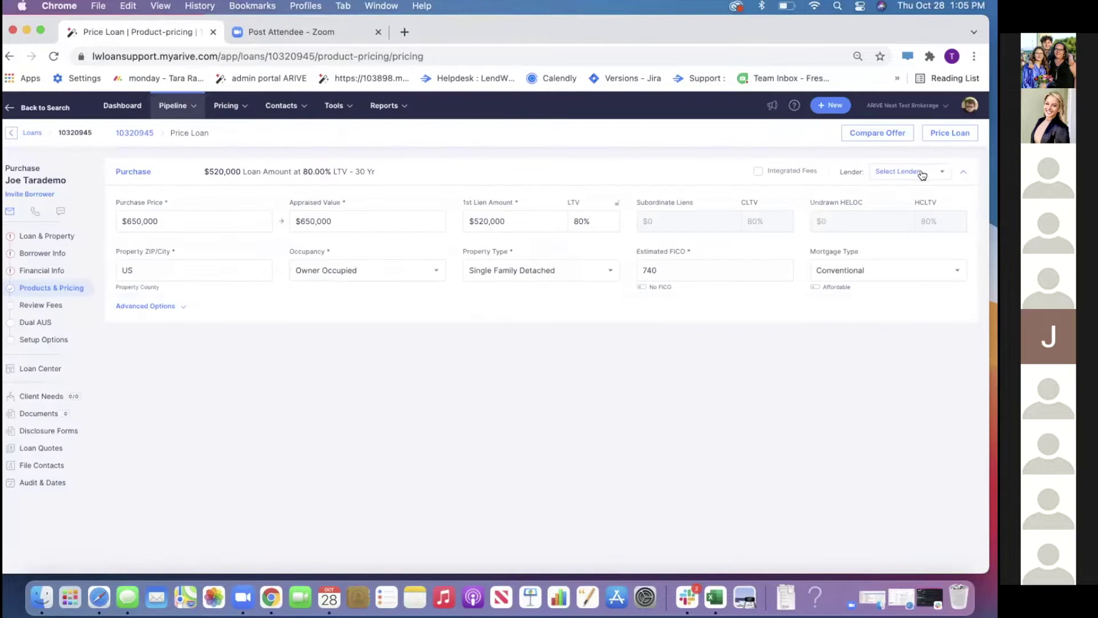
Select AFR Wholesale, Caliber and EPM as the lenders to price with
{"action": "left_click", "coordinate": [922, 175]}
{"action": "left_click", "coordinate": [877, 216]}
{"action": "left_click", "coordinate": [877, 232]}
{"action": "left_click", "coordinate": [876, 250]}
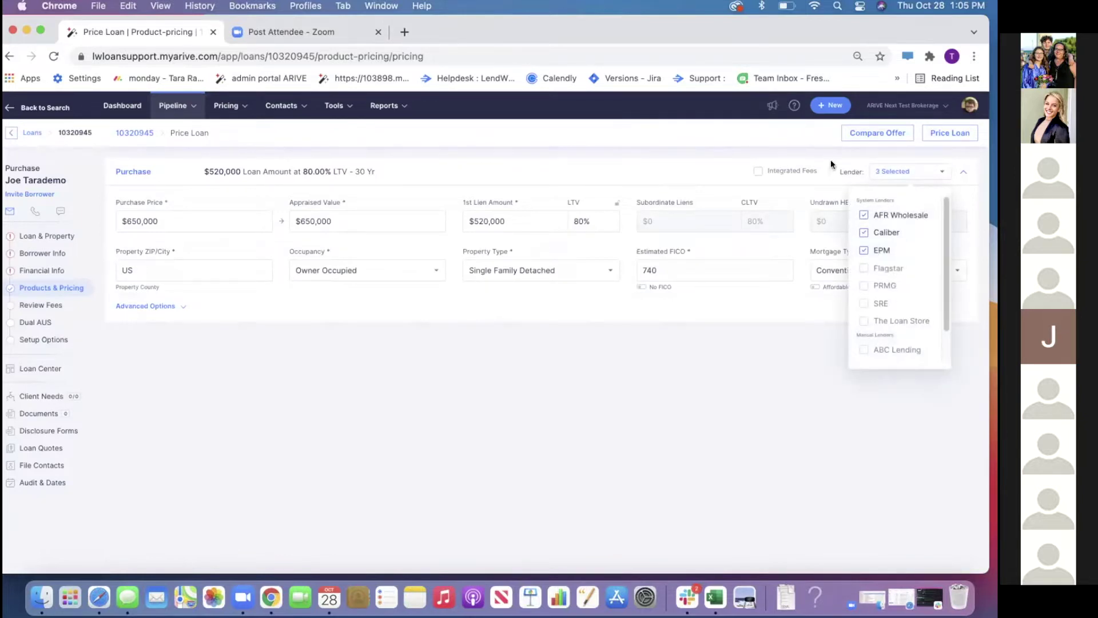
{"action": "left_click", "coordinate": [627, 169]}
Change the property ZIP/City to Berlin, NJ 08009 in the advanced loan options
{"action": "left_click", "coordinate": [431, 176]}
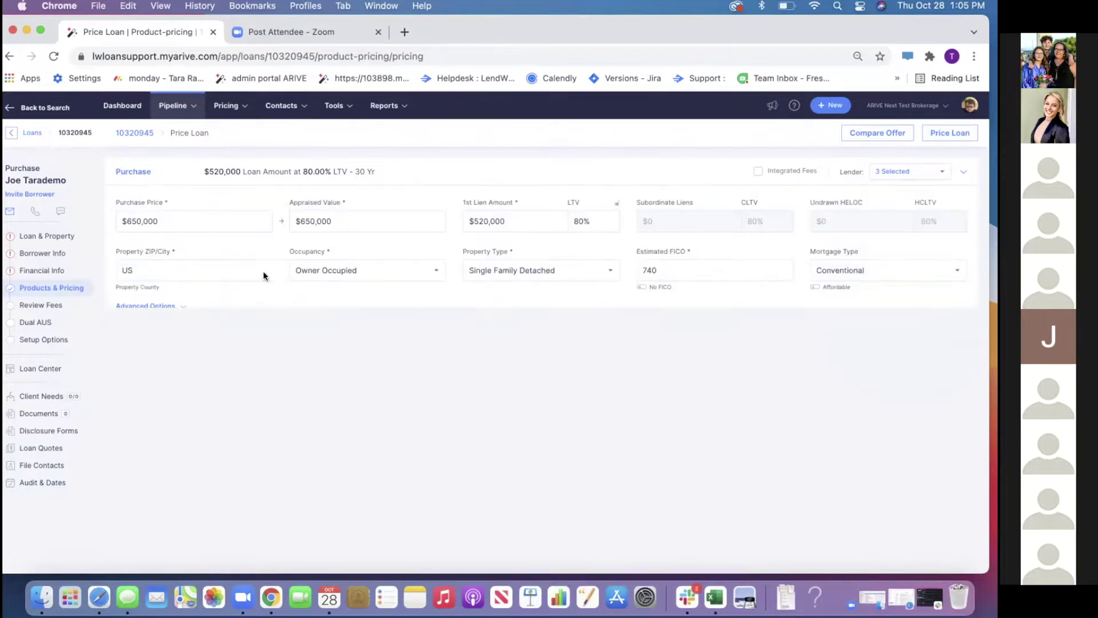
{"action": "left_click", "coordinate": [163, 306]}
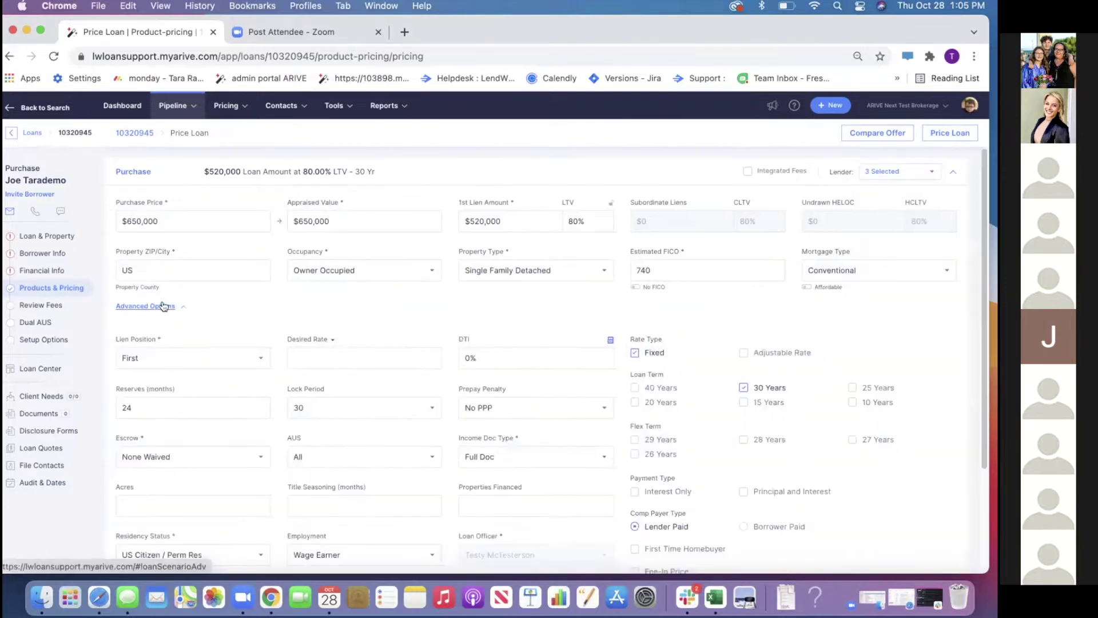
{"action": "left_click", "coordinate": [176, 272]}
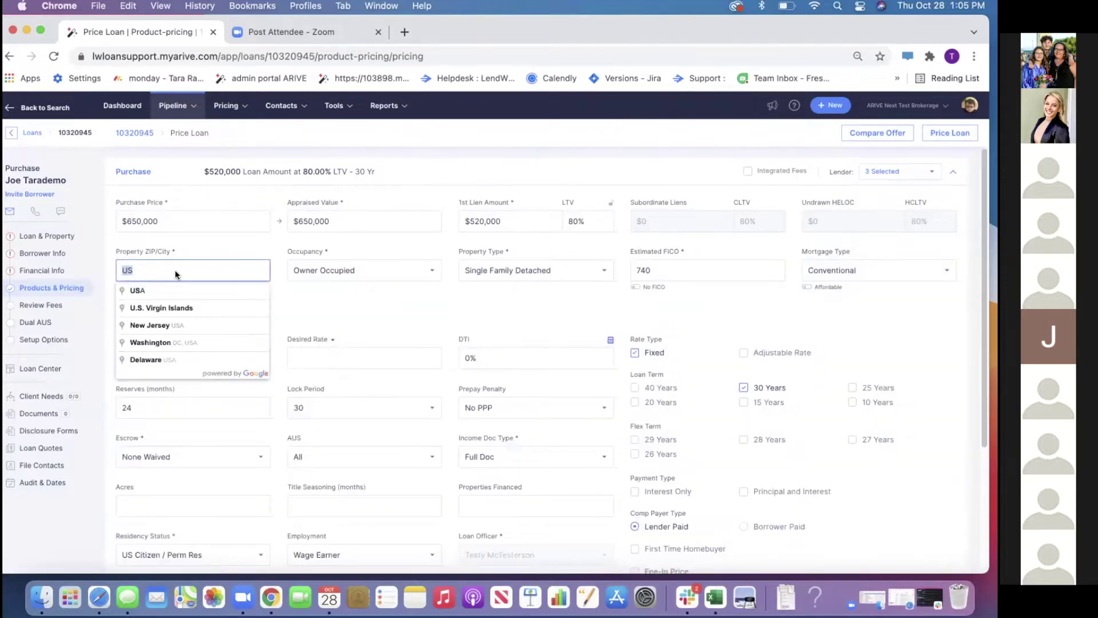
{"action": "left_click", "coordinate": [176, 271]}
{"action": "key", "text": "BackSpace"}
{"action": "key", "text": "BackSpace"}
{"action": "type", "text": "08009"}
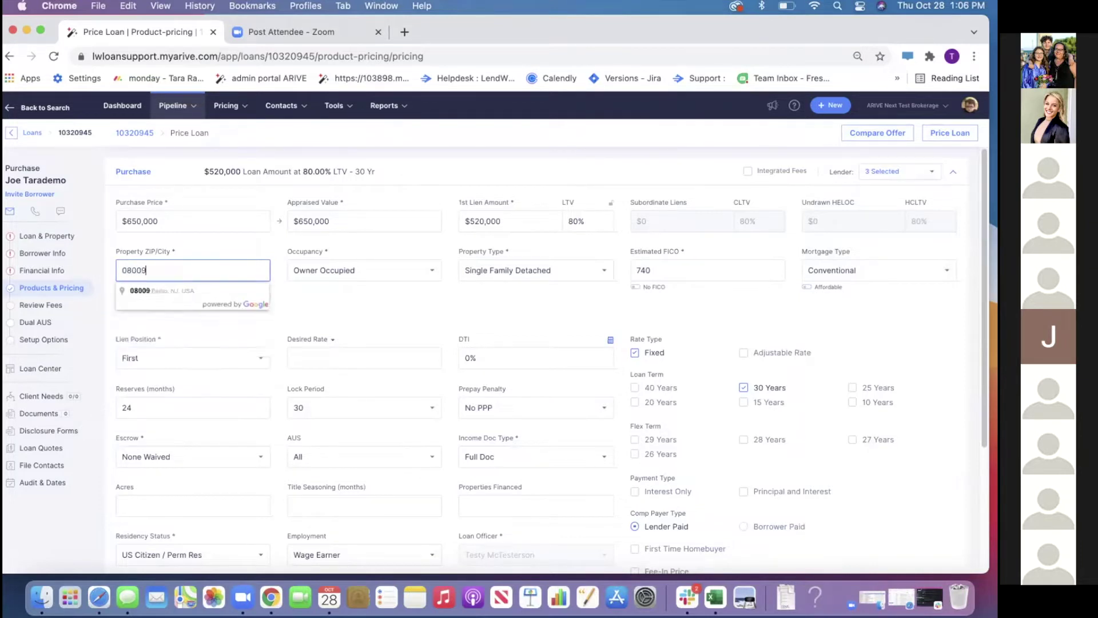
{"action": "left_click", "coordinate": [173, 290]}
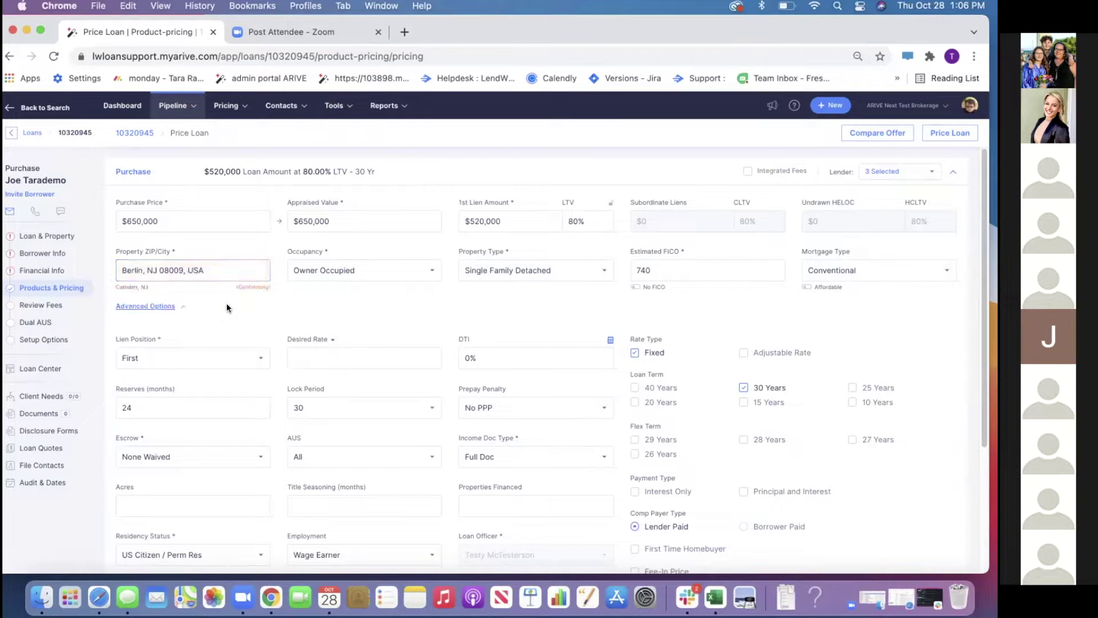
Make the compensation borrower paid and price the loan
{"action": "scroll", "coordinate": [921, 365], "scroll_direction": "down", "scroll_amount": 3}
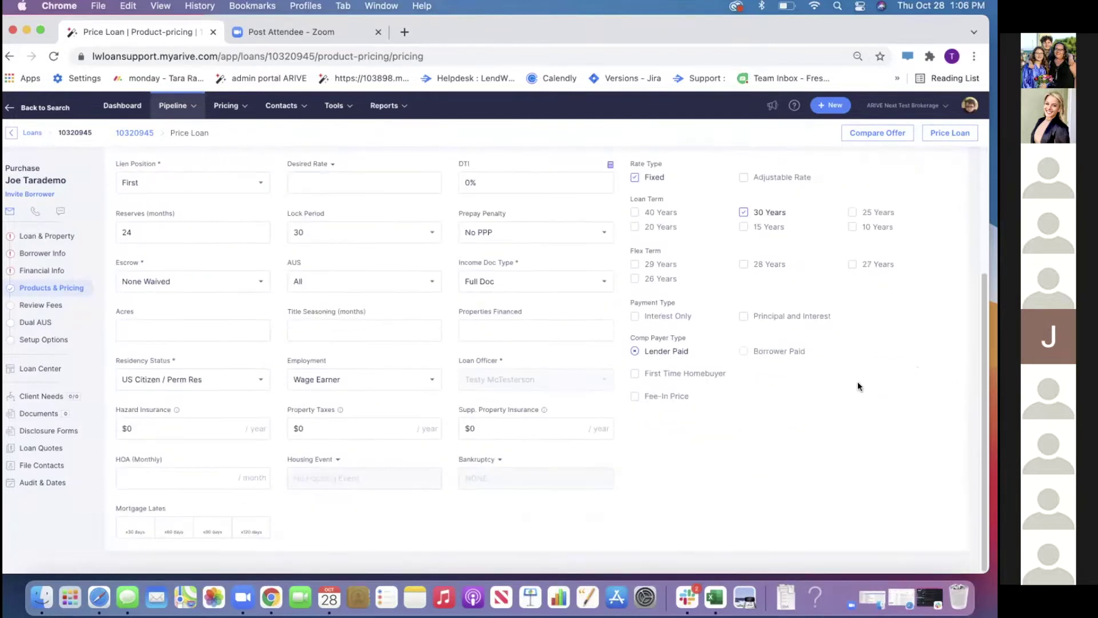
{"action": "left_click", "coordinate": [743, 351]}
{"action": "scroll", "coordinate": [857, 272], "scroll_direction": "up", "scroll_amount": 3}
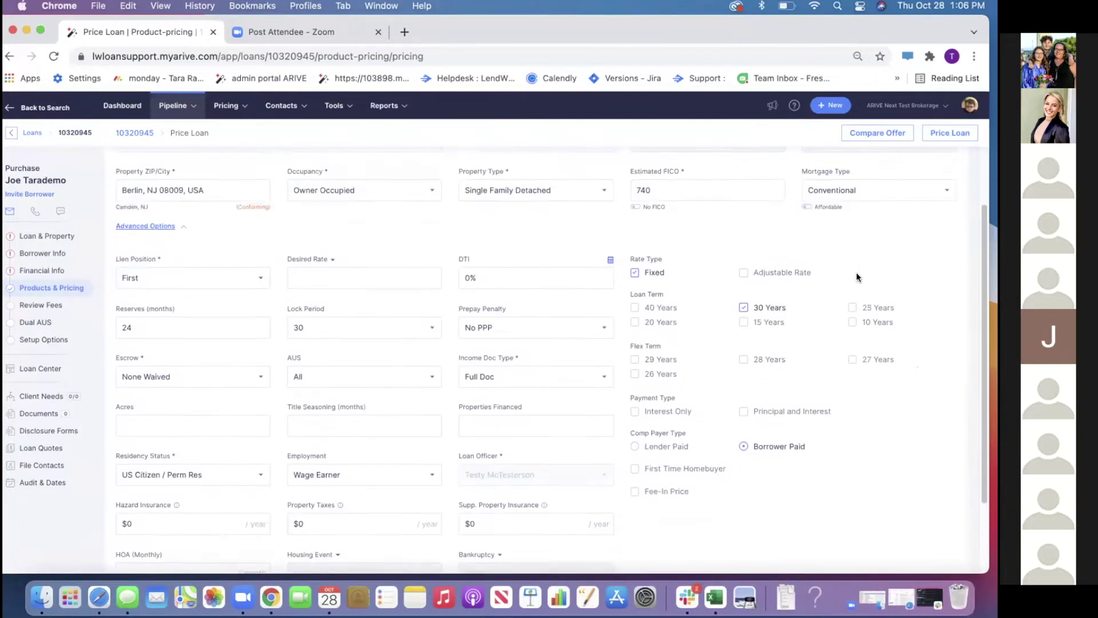
{"action": "left_click", "coordinate": [951, 137]}
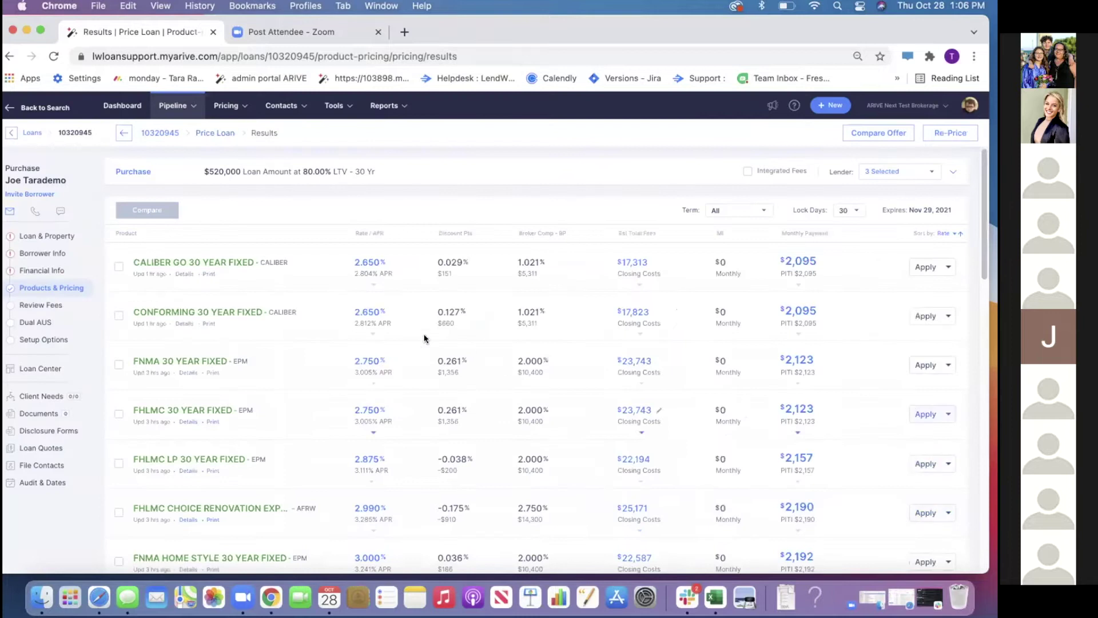
Review the CALIBER GO 30 YEAR FIXED closing costs and rate details, then reopen the scenario inputs
{"action": "left_click", "coordinate": [655, 262]}
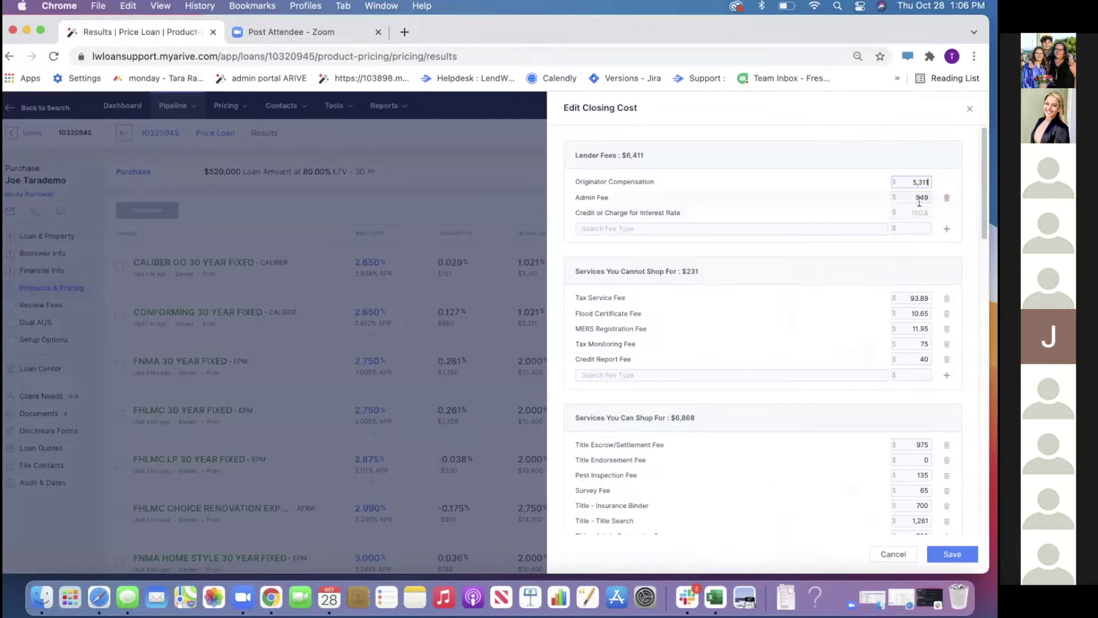
{"action": "left_click", "coordinate": [967, 112]}
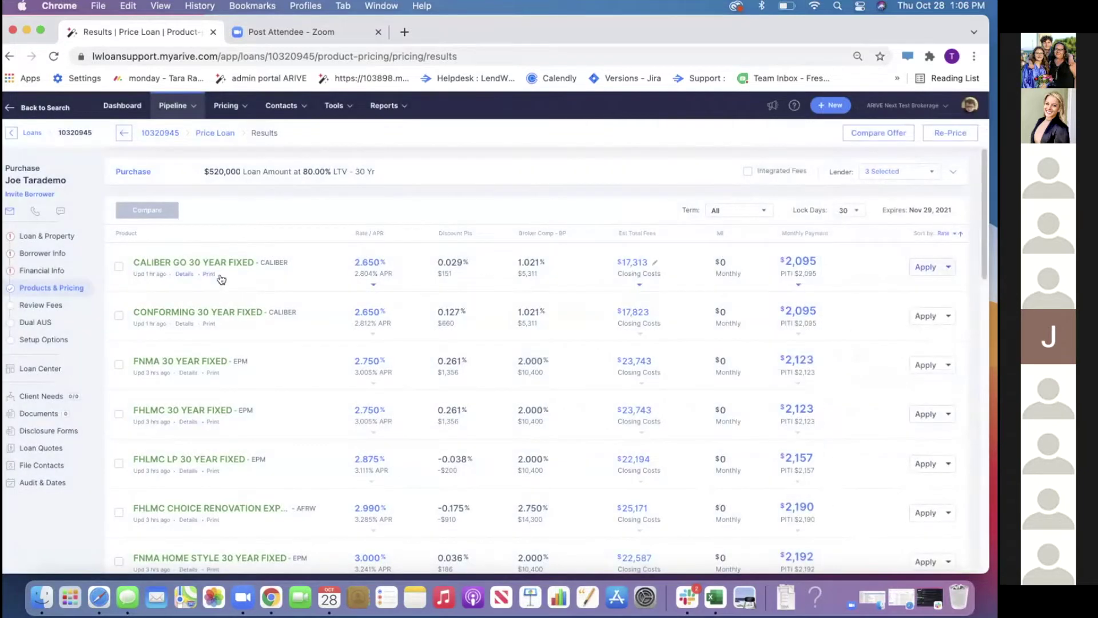
{"action": "left_click", "coordinate": [195, 264]}
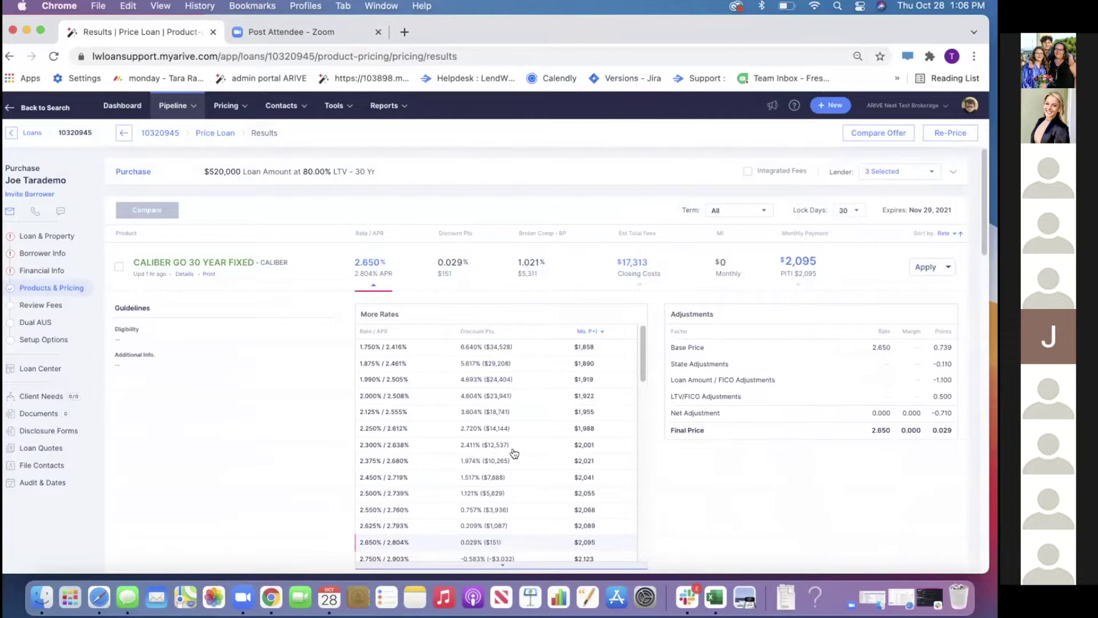
{"action": "left_click", "coordinate": [945, 267]}
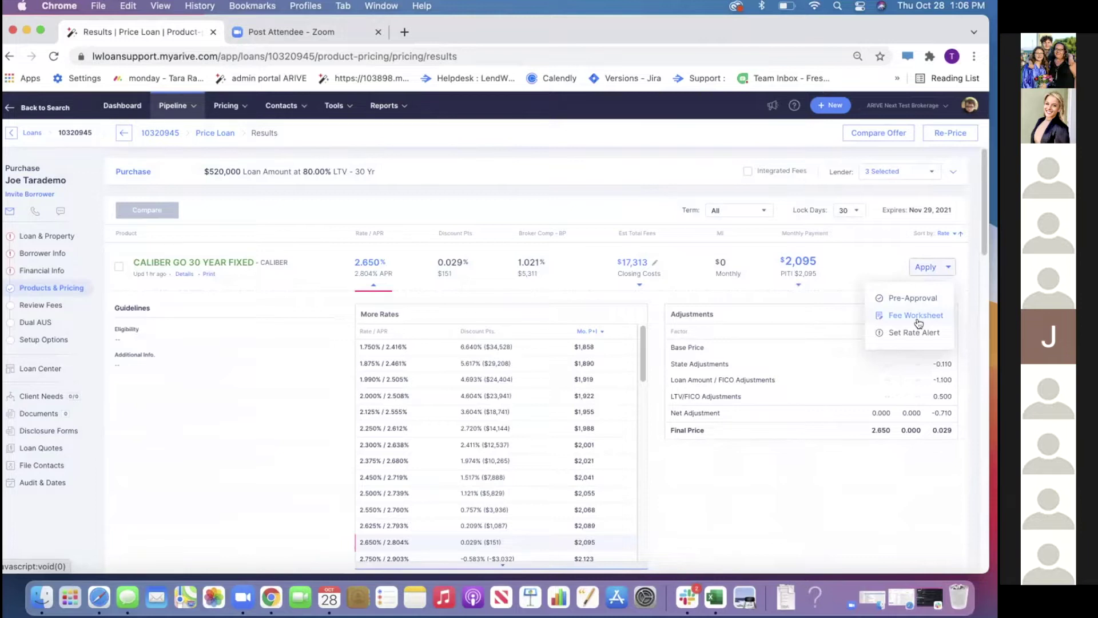
{"action": "left_click", "coordinate": [255, 216]}
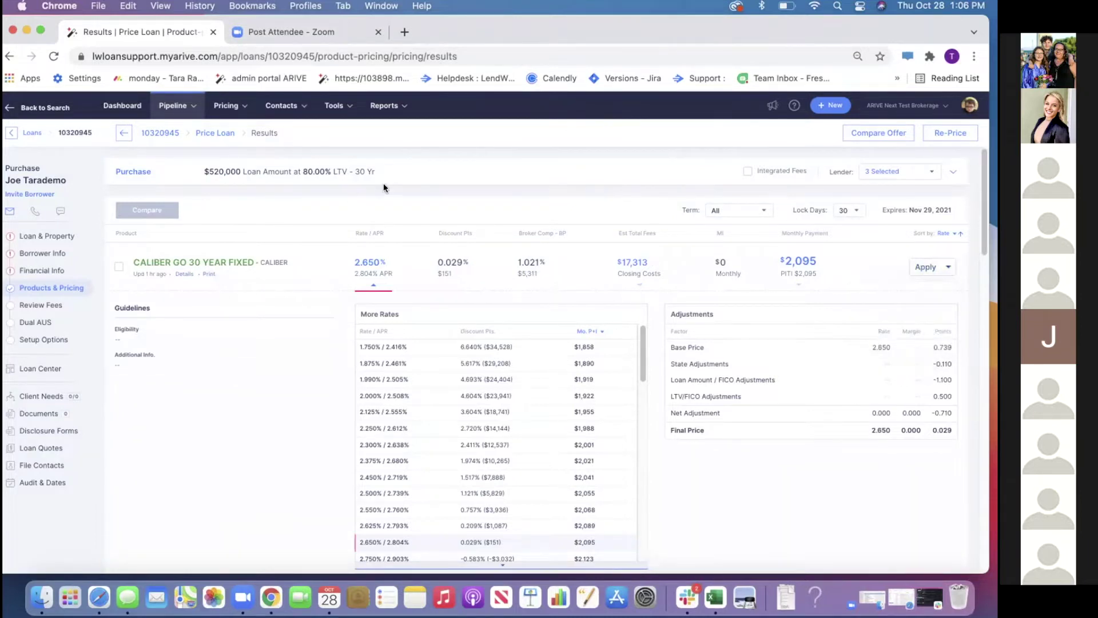
{"action": "left_click", "coordinate": [402, 178]}
{"action": "left_click", "coordinate": [138, 308]}
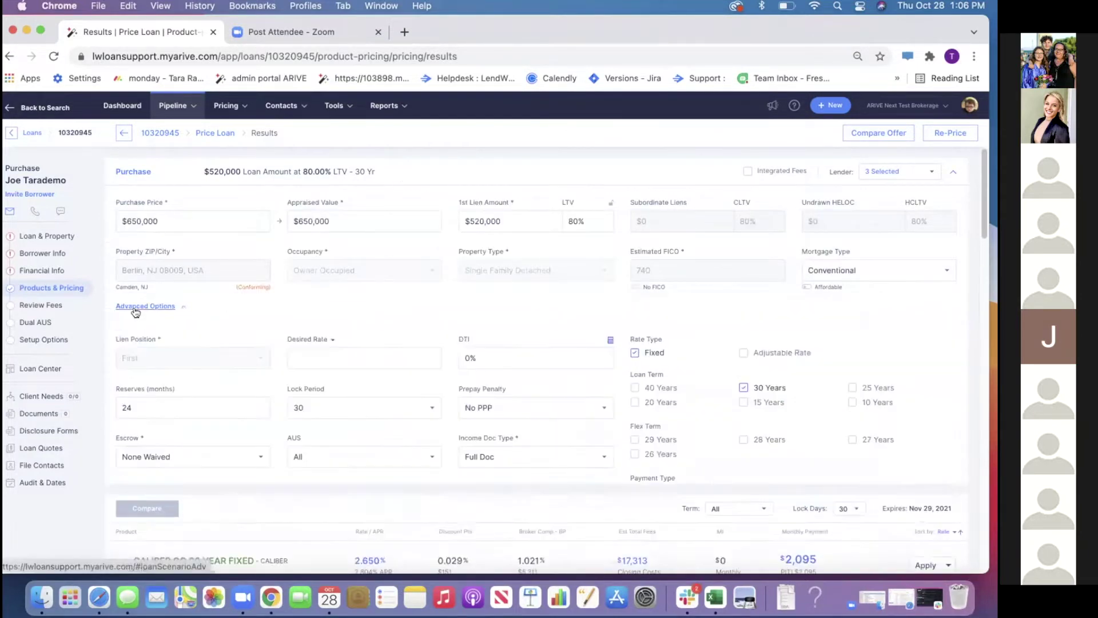
Enable Fee-In Price, re-price, and open the CALIBER GO 2.650% result's fees worksheet
{"action": "scroll", "coordinate": [572, 440], "scroll_direction": "down", "scroll_amount": 5}
{"action": "left_click", "coordinate": [652, 330]}
{"action": "scroll", "coordinate": [727, 394], "scroll_direction": "down", "scroll_amount": 1}
{"action": "scroll", "coordinate": [730, 394], "scroll_direction": "up", "scroll_amount": 10}
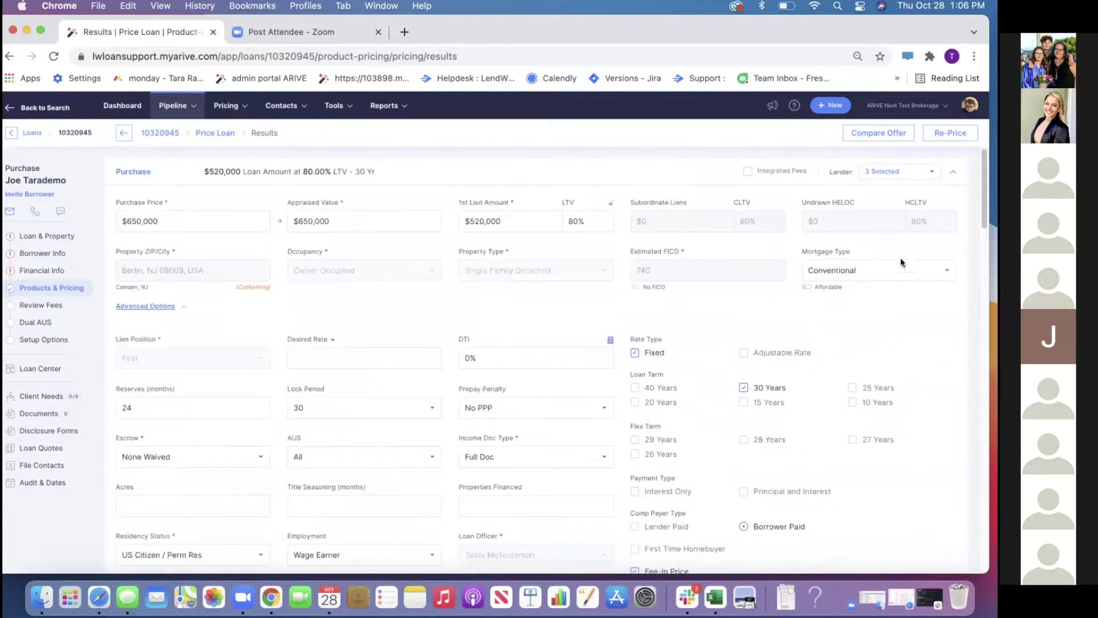
{"action": "left_click", "coordinate": [932, 135]}
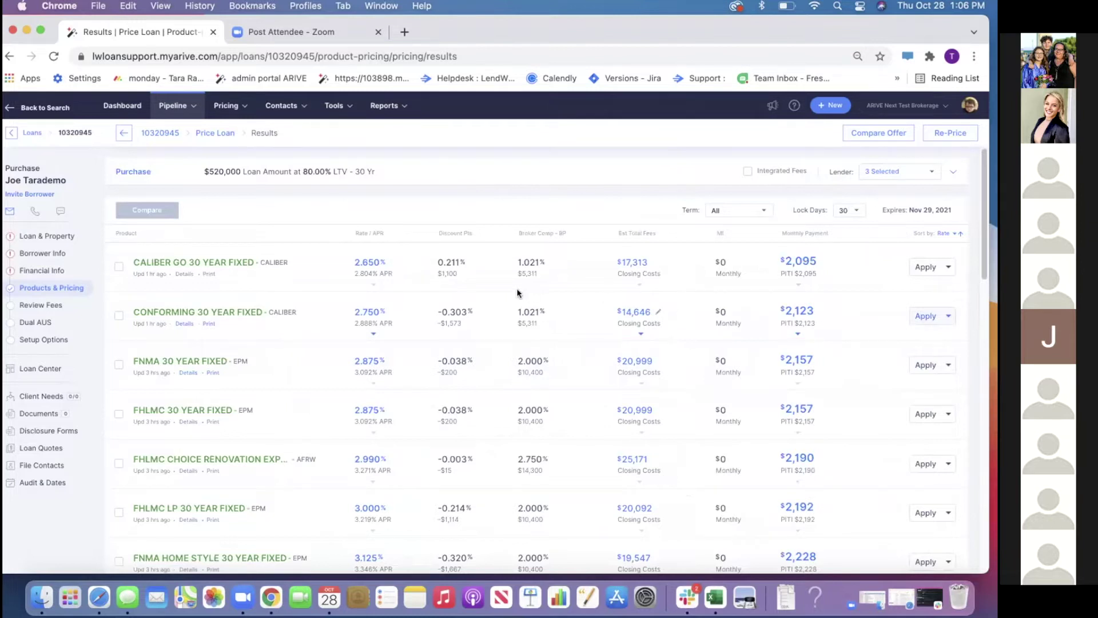
{"action": "left_click", "coordinate": [367, 277]}
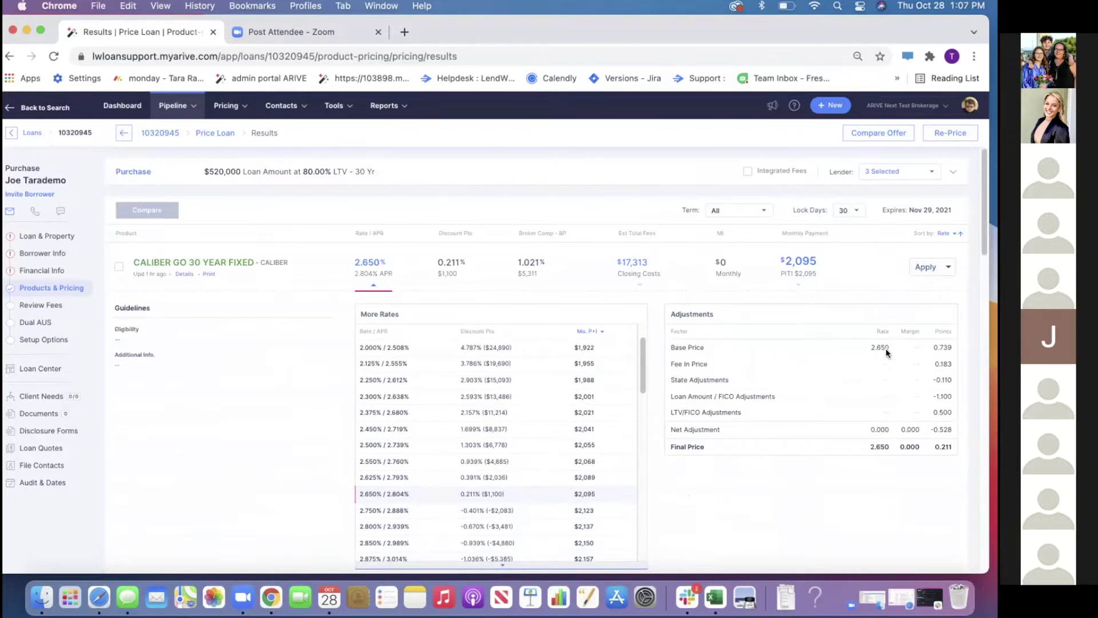
{"action": "left_click", "coordinate": [953, 271]}
{"action": "left_click", "coordinate": [914, 314]}
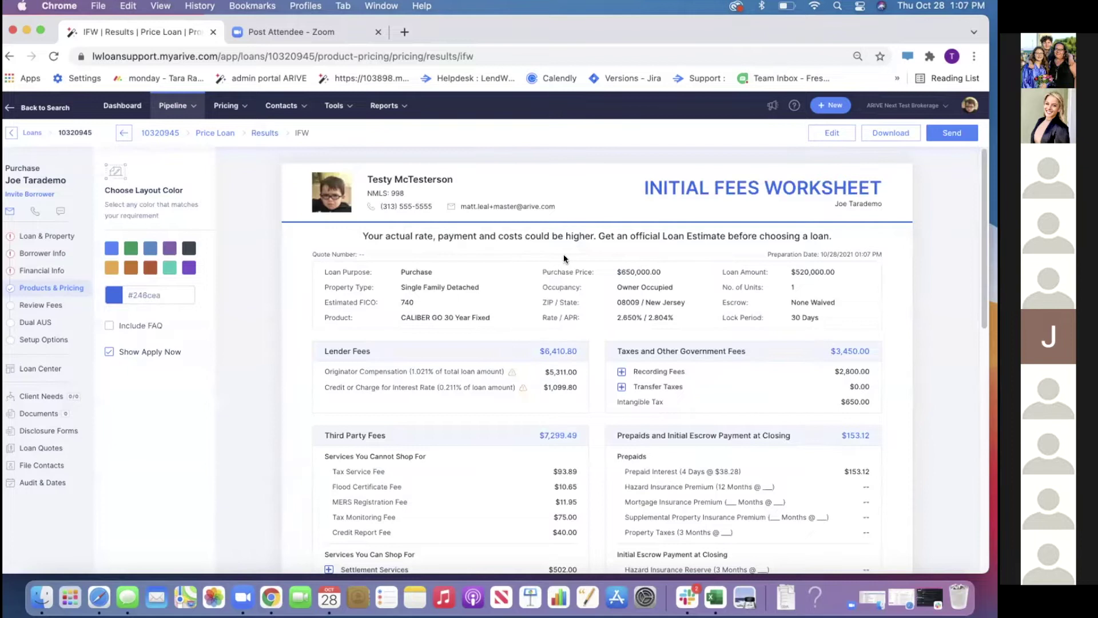
{"action": "left_click", "coordinate": [832, 133]}
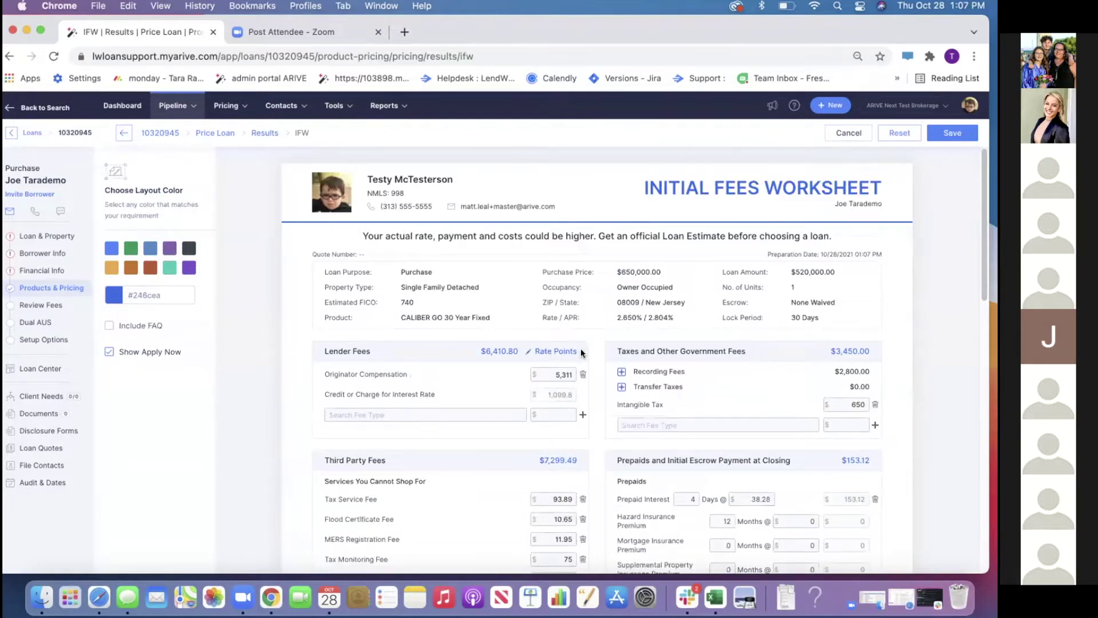
{"action": "left_click", "coordinate": [552, 352]}
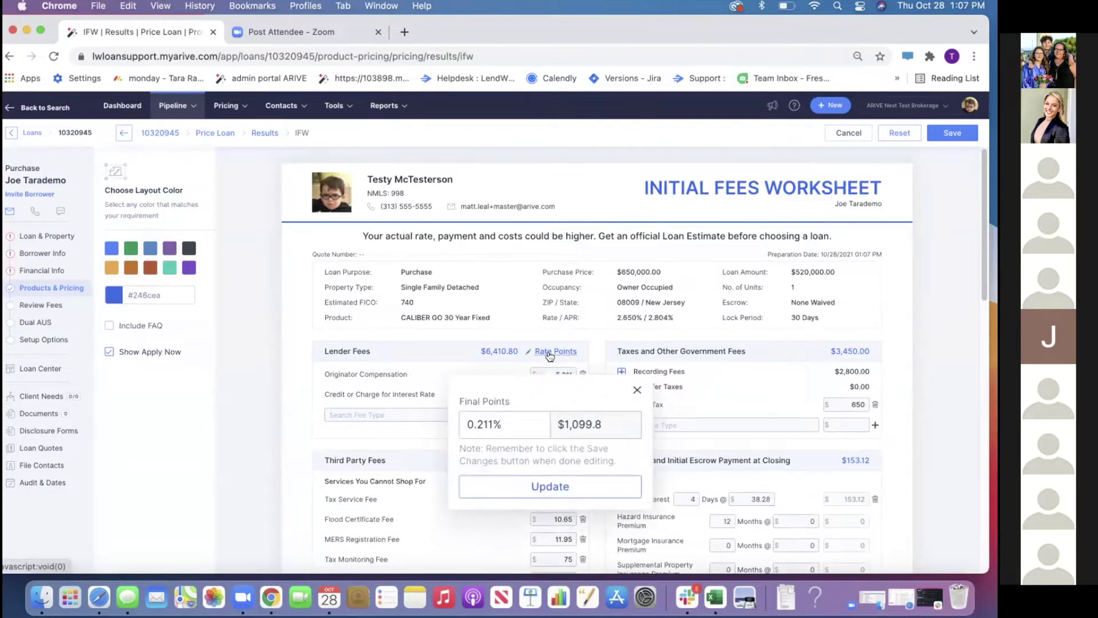
{"action": "scroll", "coordinate": [550, 353], "scroll_direction": "down", "scroll_amount": 1}
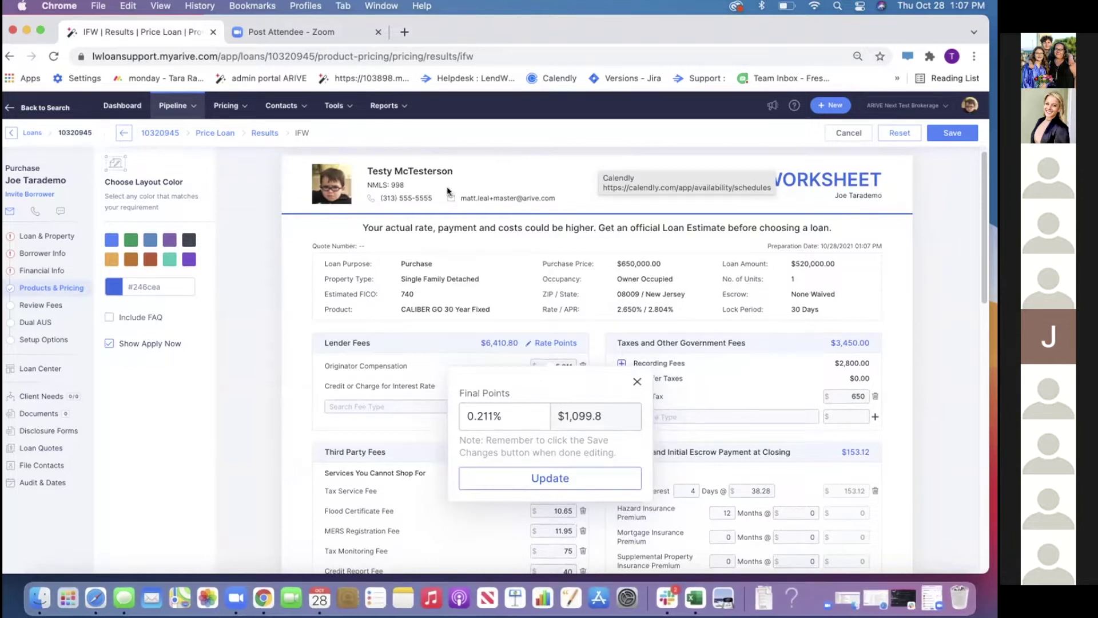
{"action": "left_click", "coordinate": [505, 415]}
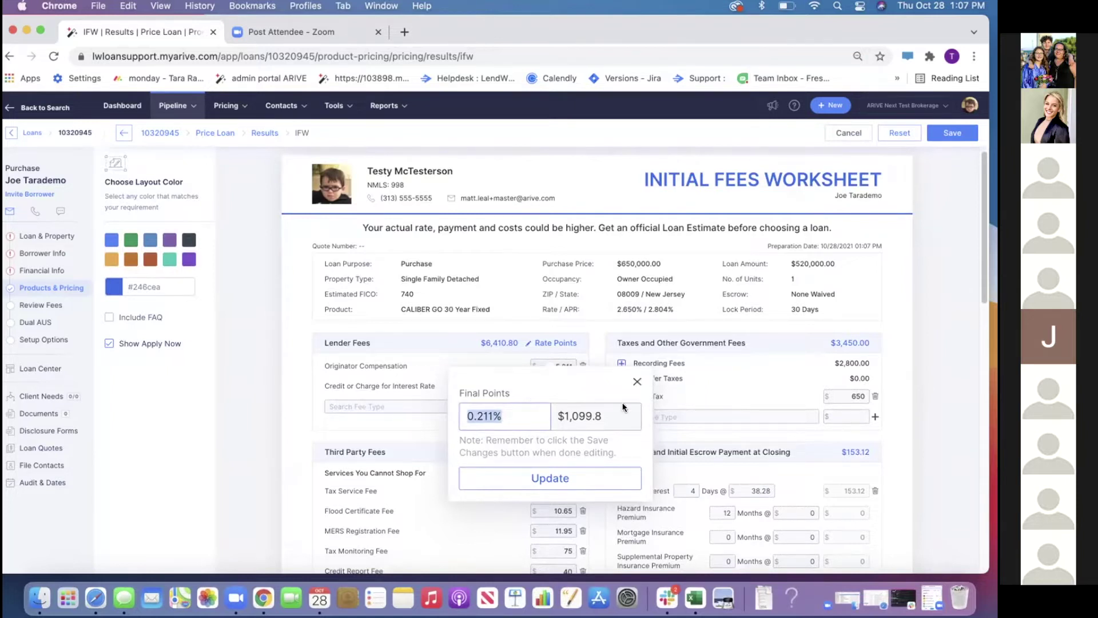
{"action": "left_click", "coordinate": [637, 381]}
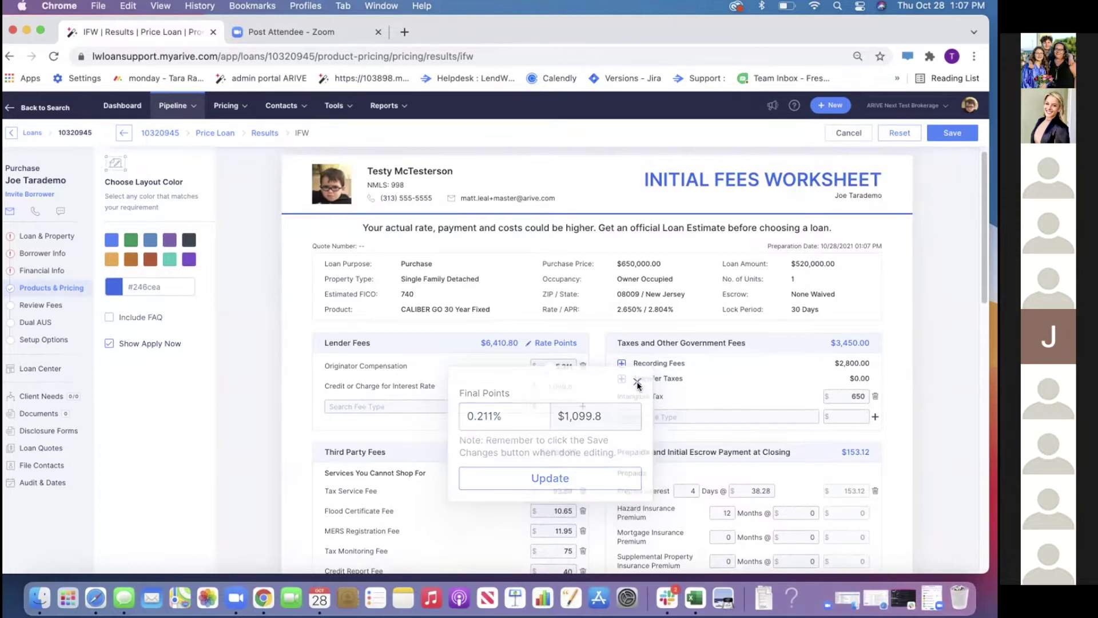
{"action": "left_click", "coordinate": [551, 343]}
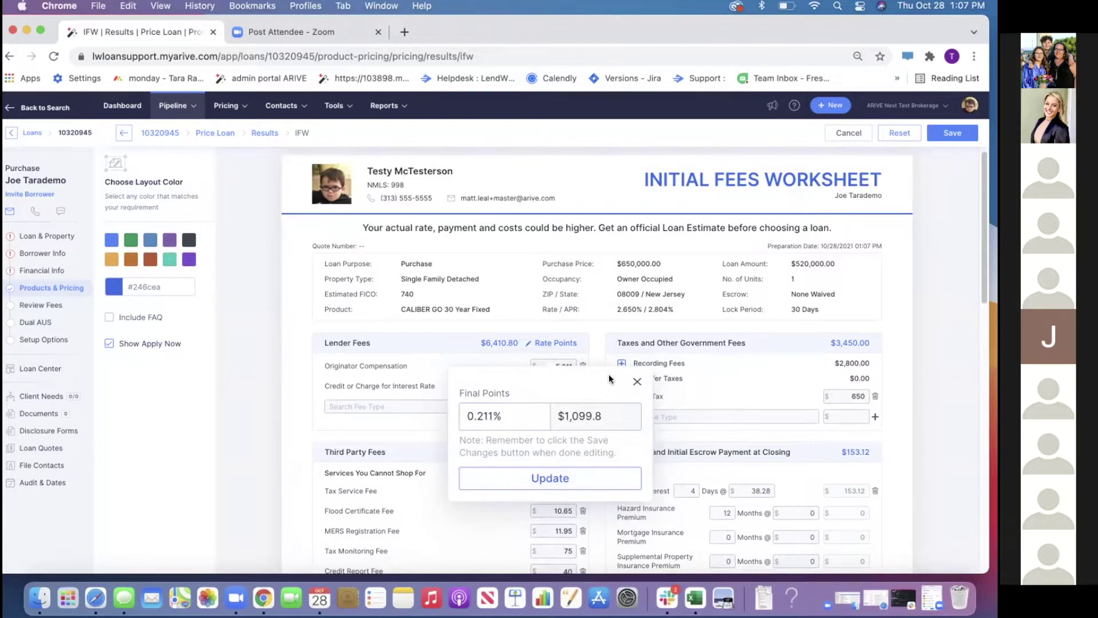
{"action": "left_click", "coordinate": [637, 381]}
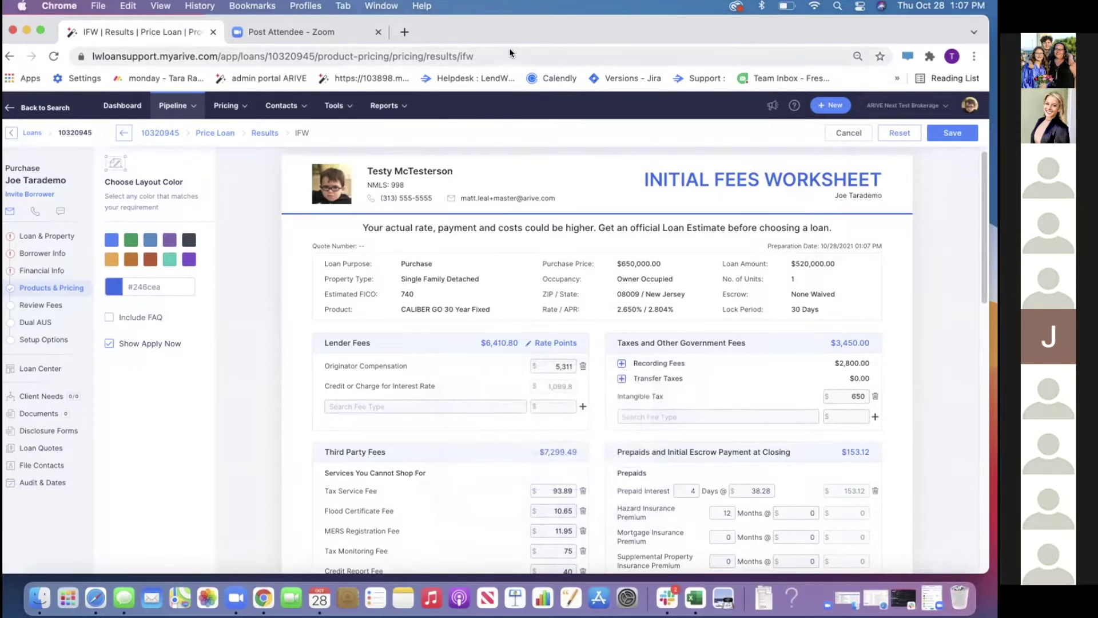
{"action": "left_click", "coordinate": [833, 133]}
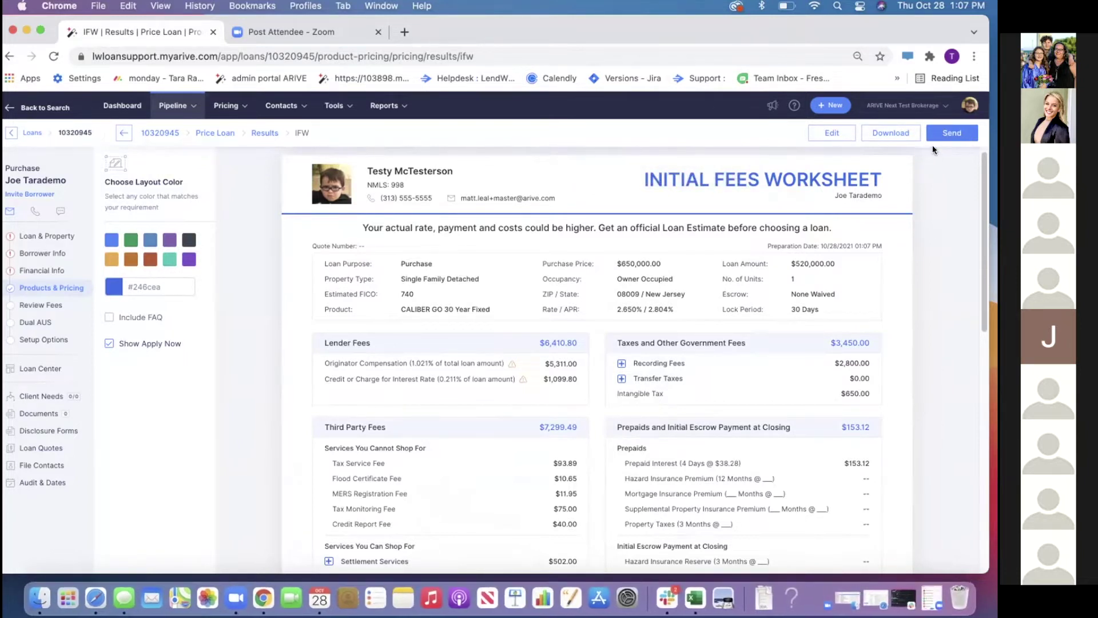
Go to Company Settings > Closing Costs, browse the fee list, and start a new fee
{"action": "left_click", "coordinate": [969, 105]}
{"action": "left_click", "coordinate": [879, 266]}
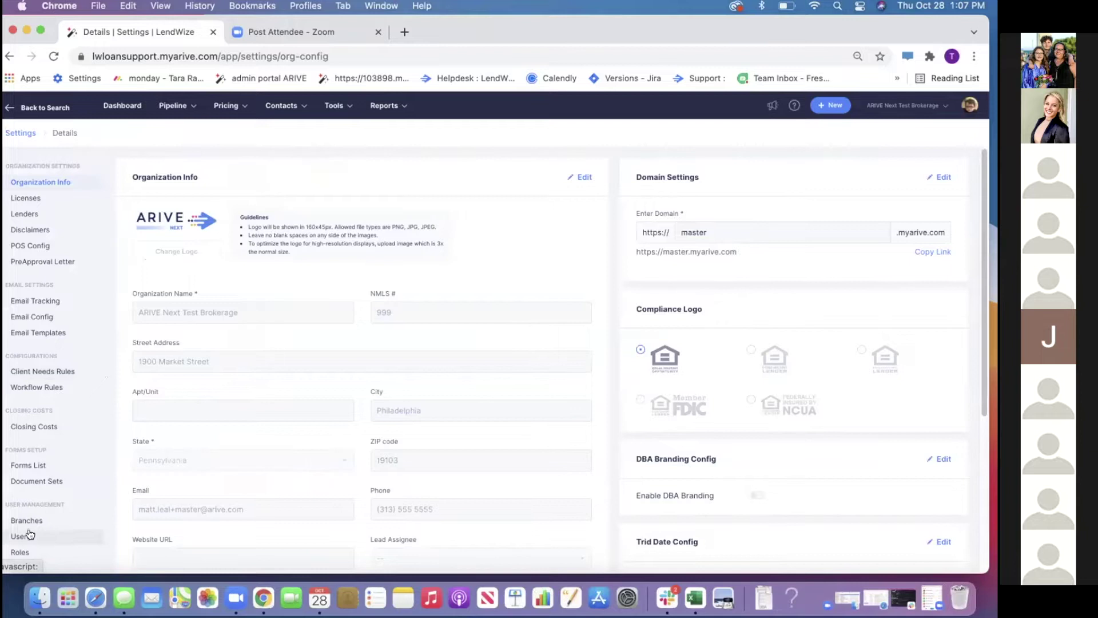
{"action": "scroll", "coordinate": [83, 351], "scroll_direction": "down", "scroll_amount": 1}
{"action": "left_click", "coordinate": [51, 416]}
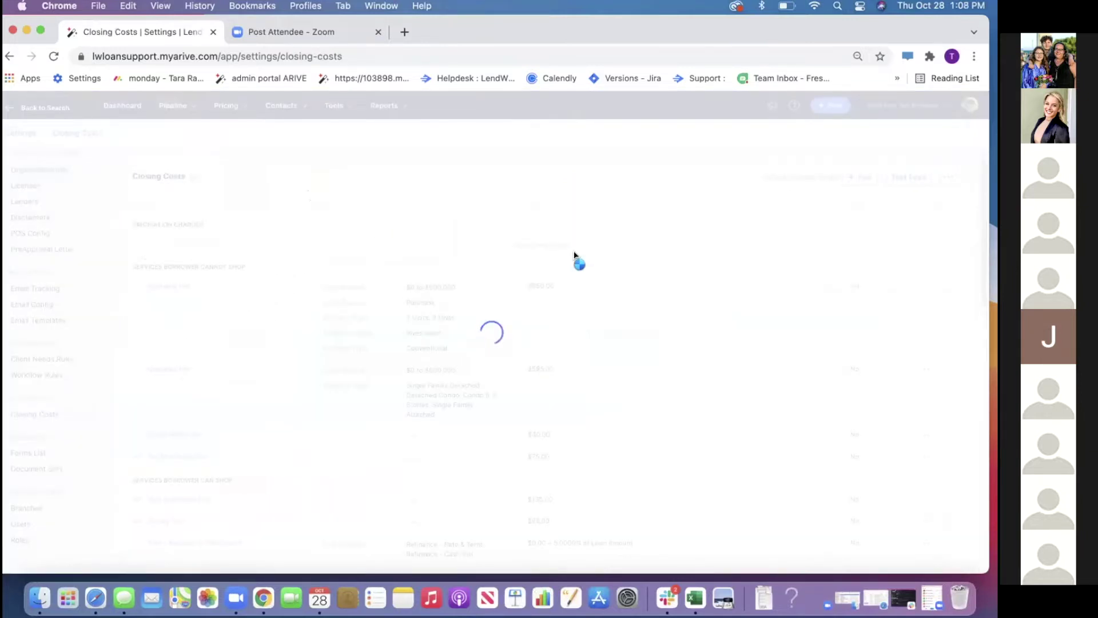
{"action": "scroll", "coordinate": [363, 283], "scroll_direction": "down", "scroll_amount": 5}
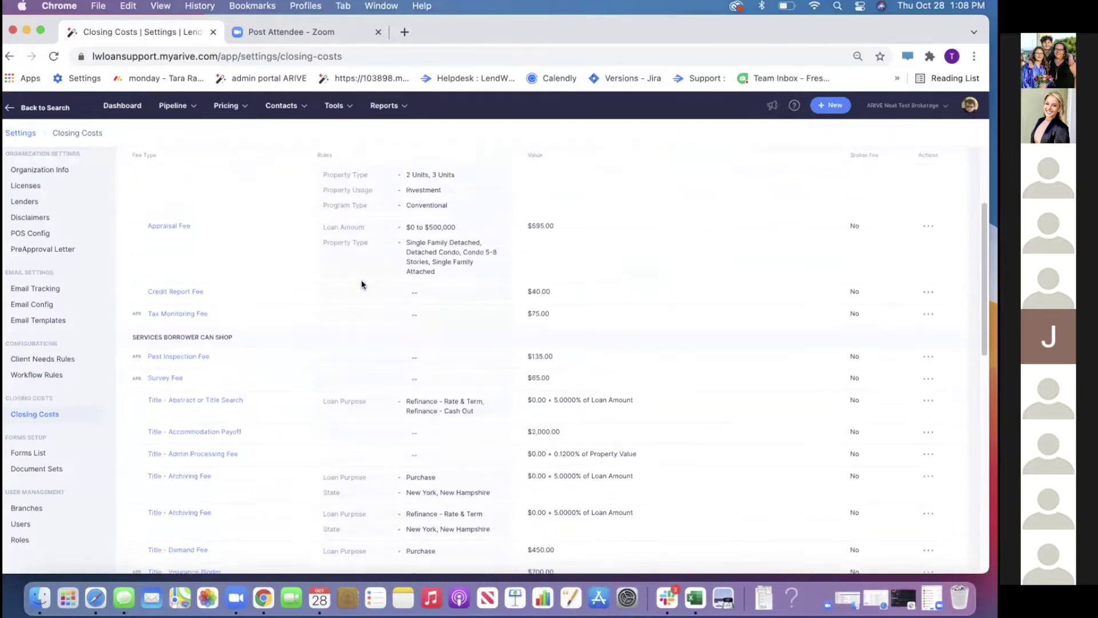
{"action": "scroll", "coordinate": [362, 292], "scroll_direction": "down", "scroll_amount": 10}
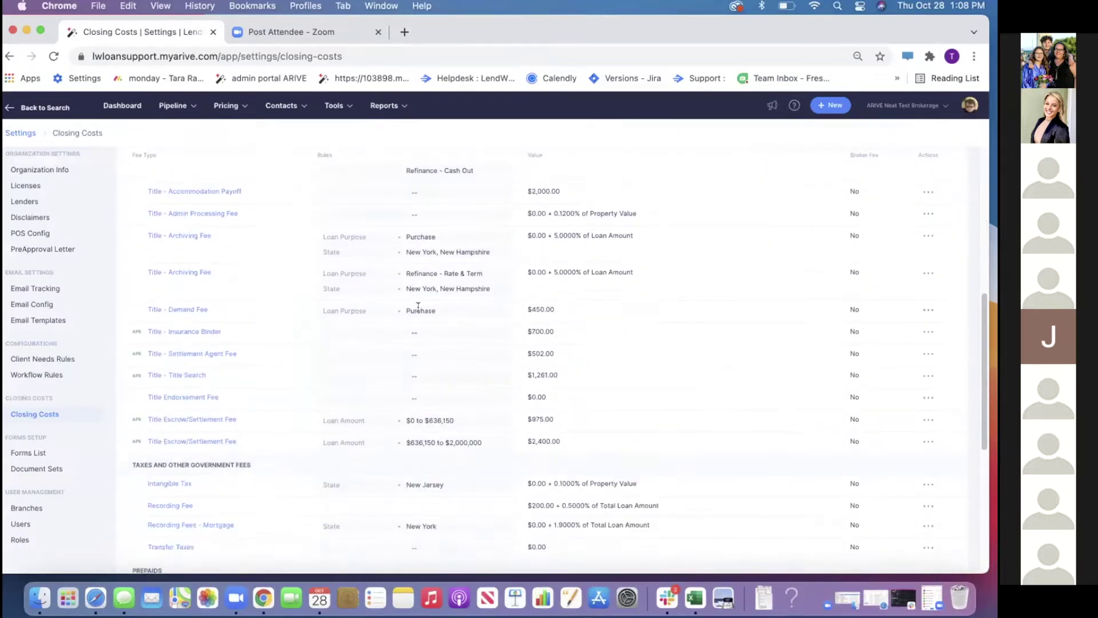
{"action": "scroll", "coordinate": [419, 313], "scroll_direction": "down", "scroll_amount": 3}
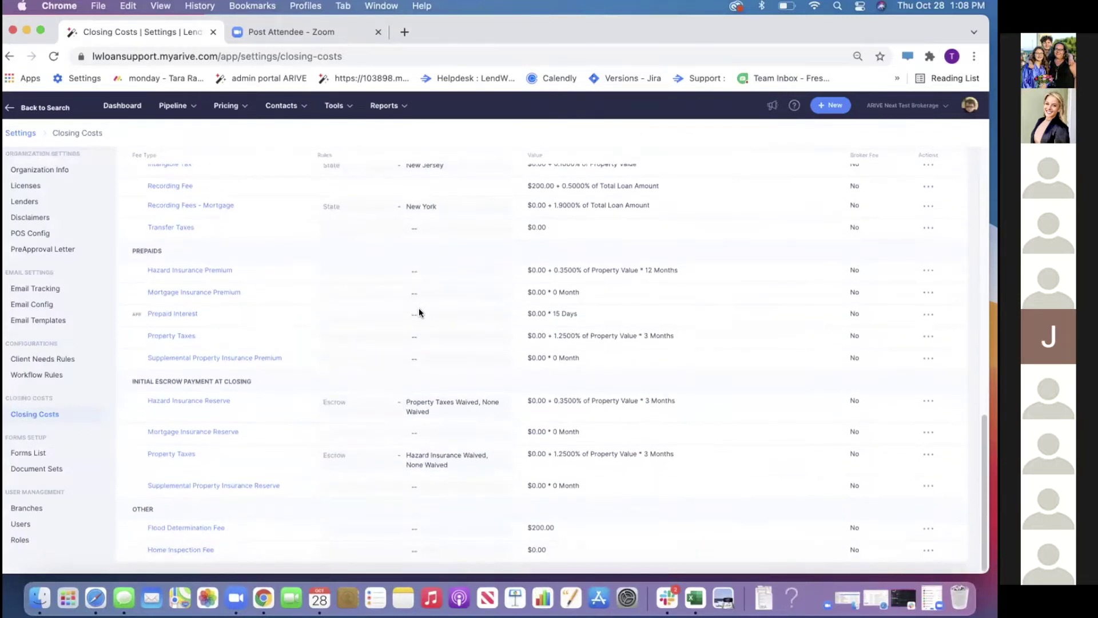
{"action": "scroll", "coordinate": [661, 250], "scroll_direction": "up", "scroll_amount": 15}
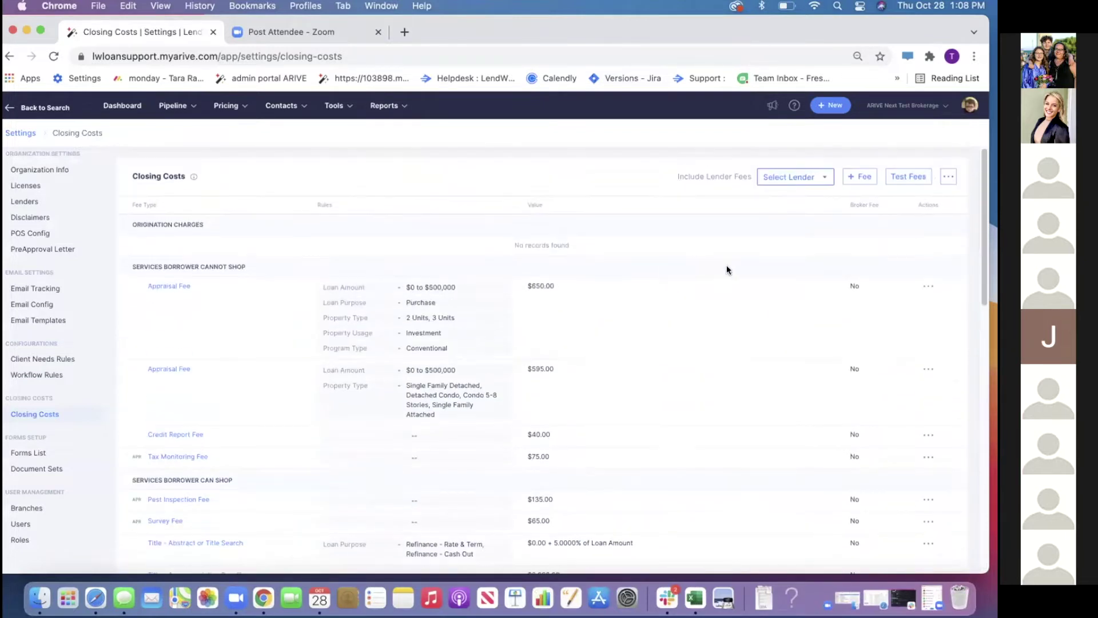
{"action": "left_click", "coordinate": [863, 177]}
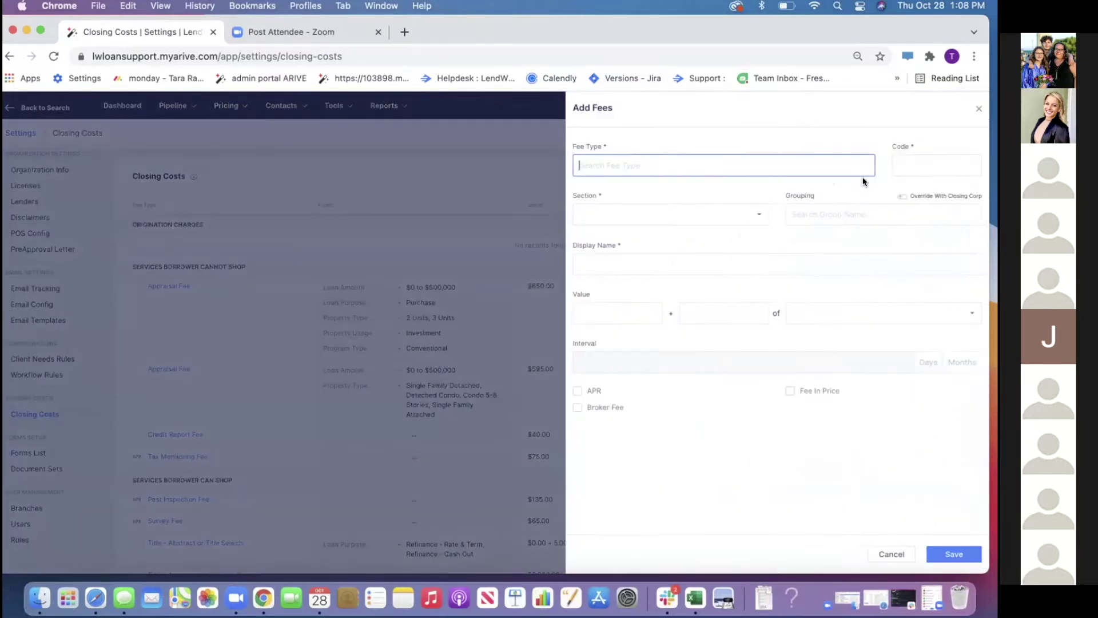
Clear the 'Or' Fee Type entry, close the Add Fees form, and confirm discarding it
{"action": "type", "text": "Or"}
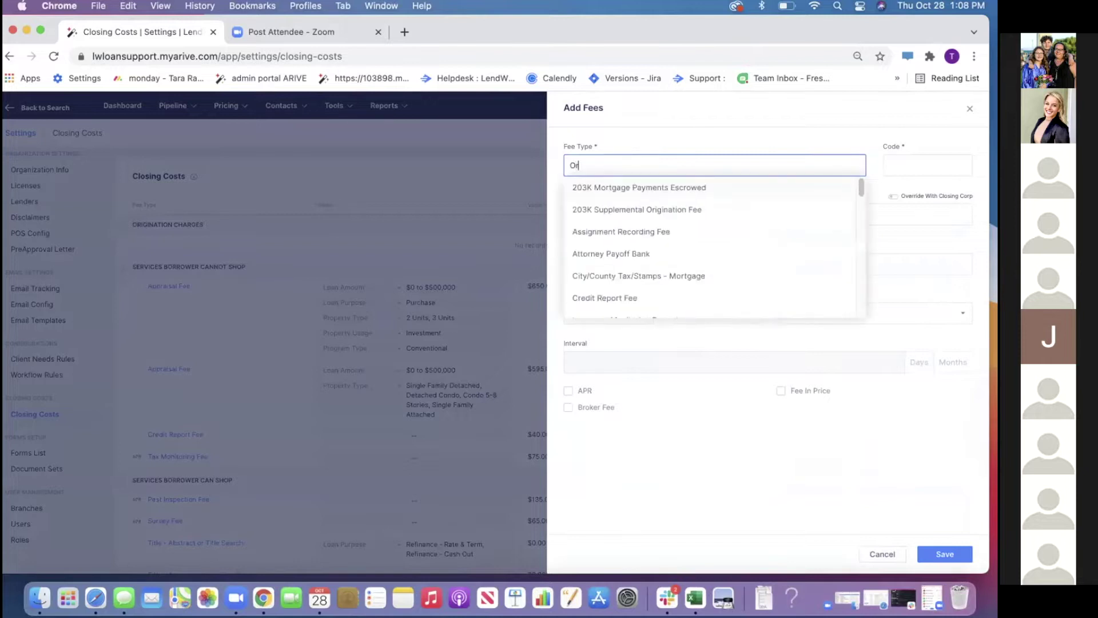
{"action": "key", "text": "BackSpace"}
{"action": "key", "text": "BackSpace"}
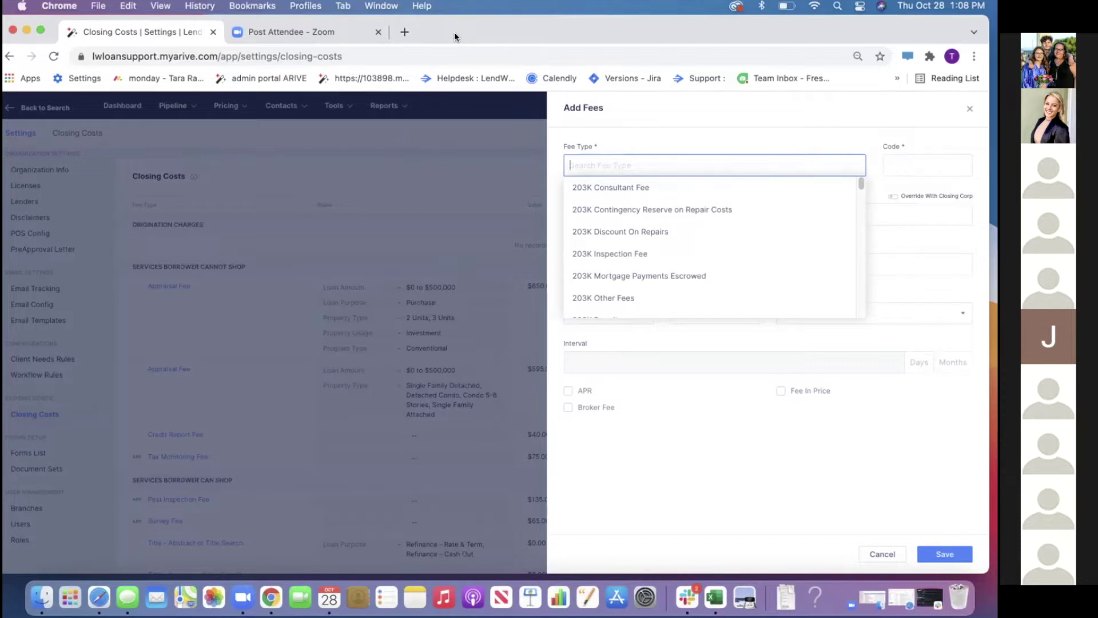
{"action": "left_click", "coordinate": [679, 132]}
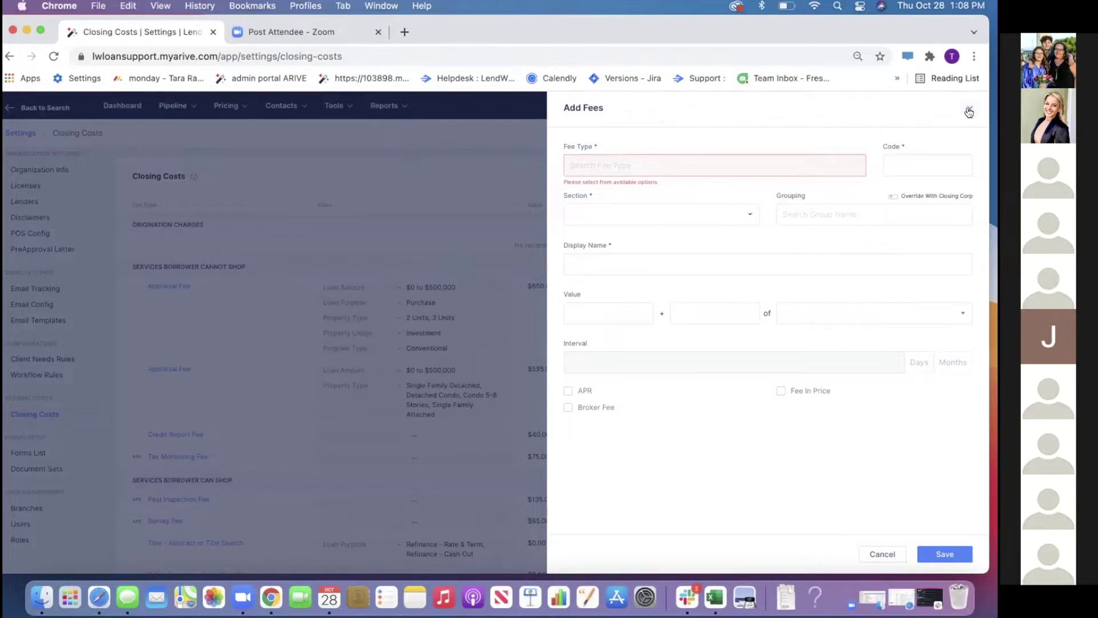
{"action": "left_click", "coordinate": [970, 109]}
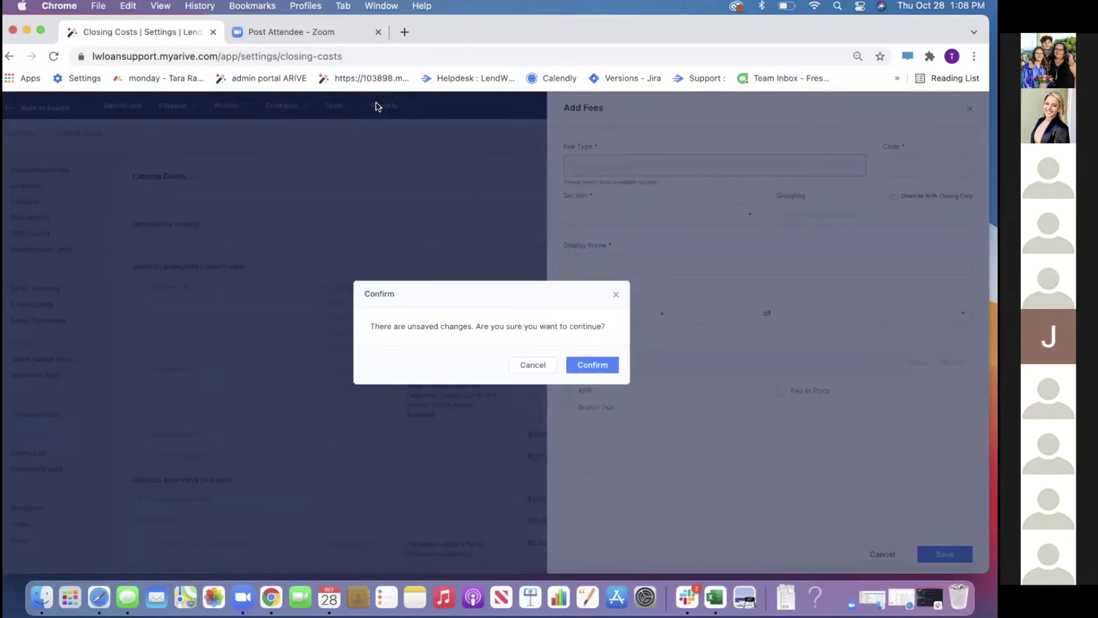
{"action": "left_click", "coordinate": [581, 367]}
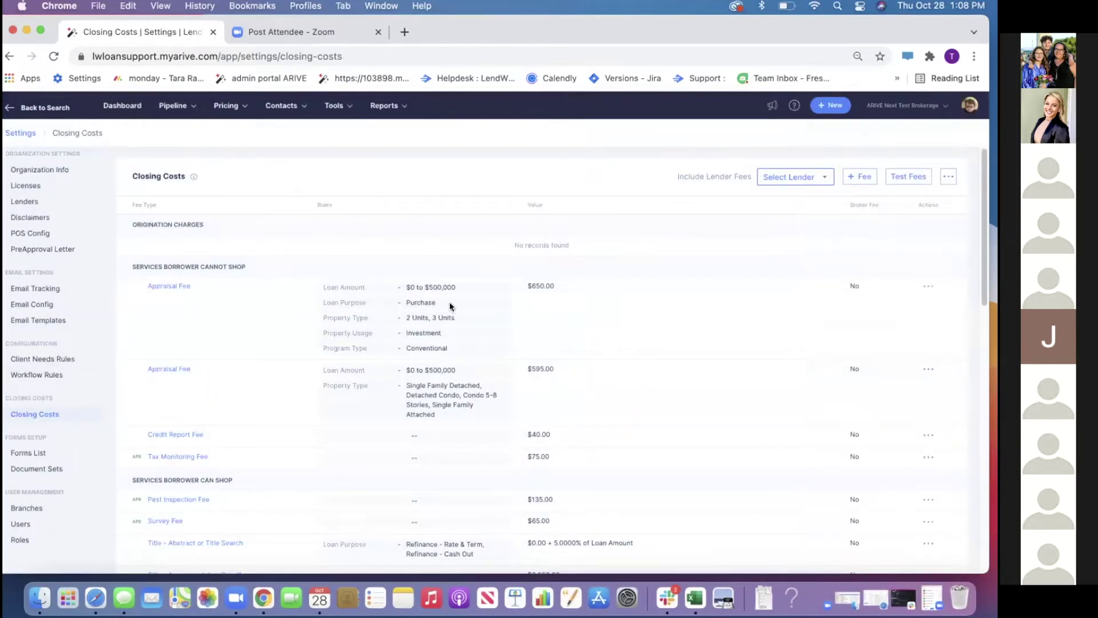
Open the most recently updated loan from Pipeline > Loans and go to its Products & Pricing page
{"action": "left_click", "coordinate": [22, 135]}
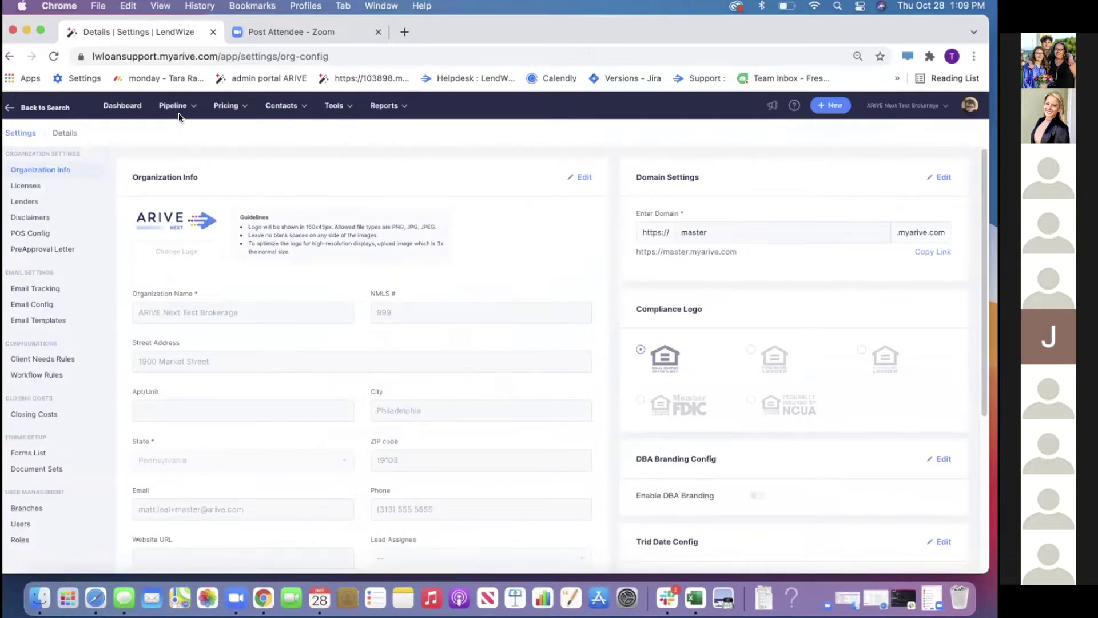
{"action": "left_click", "coordinate": [178, 107]}
{"action": "left_click", "coordinate": [166, 156]}
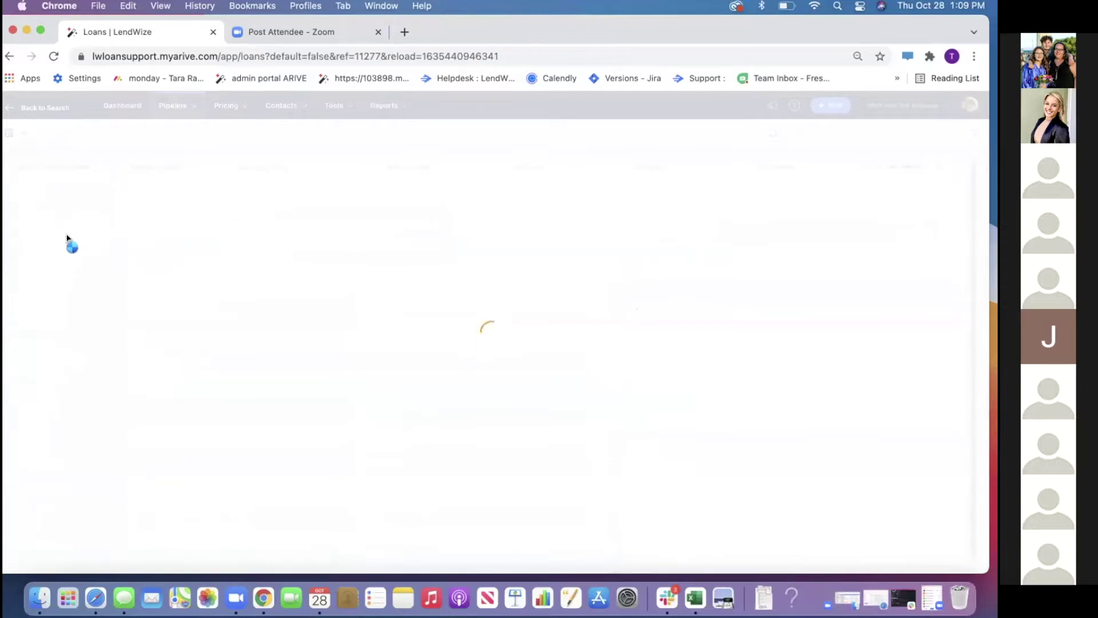
{"action": "mouse_move", "coordinate": [174, 107]}
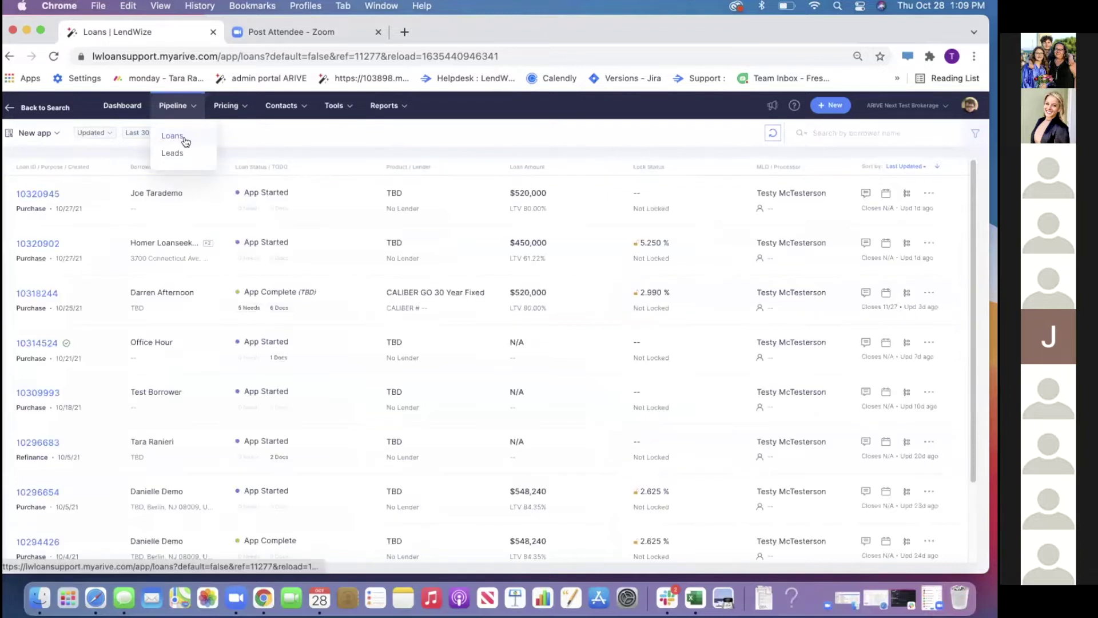
{"action": "left_click", "coordinate": [39, 189]}
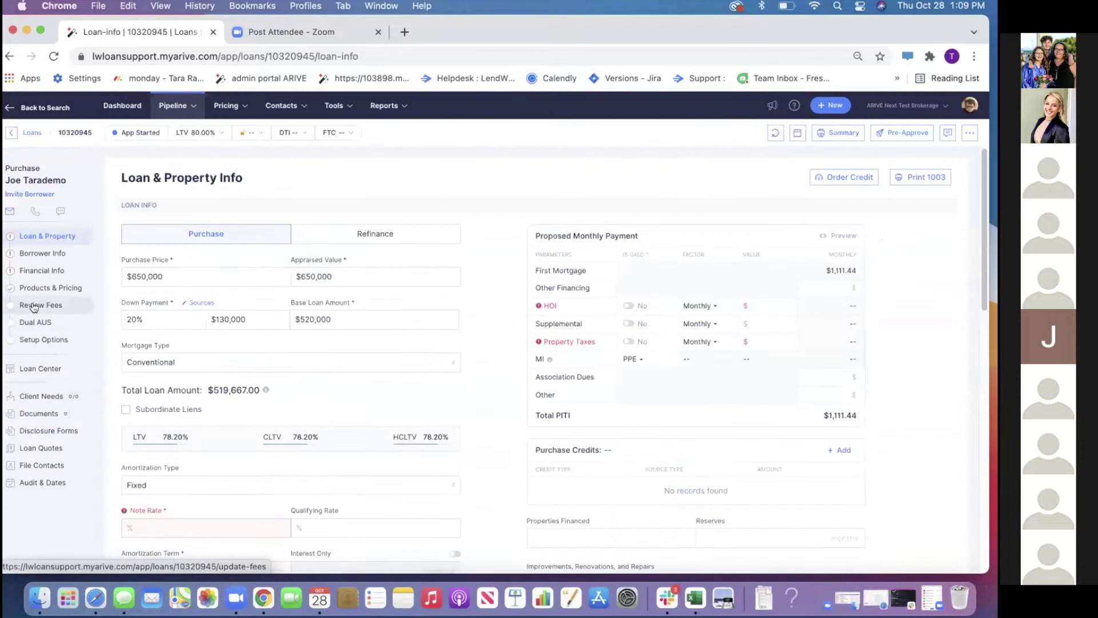
{"action": "left_click", "coordinate": [35, 305]}
{"action": "left_click", "coordinate": [35, 293]}
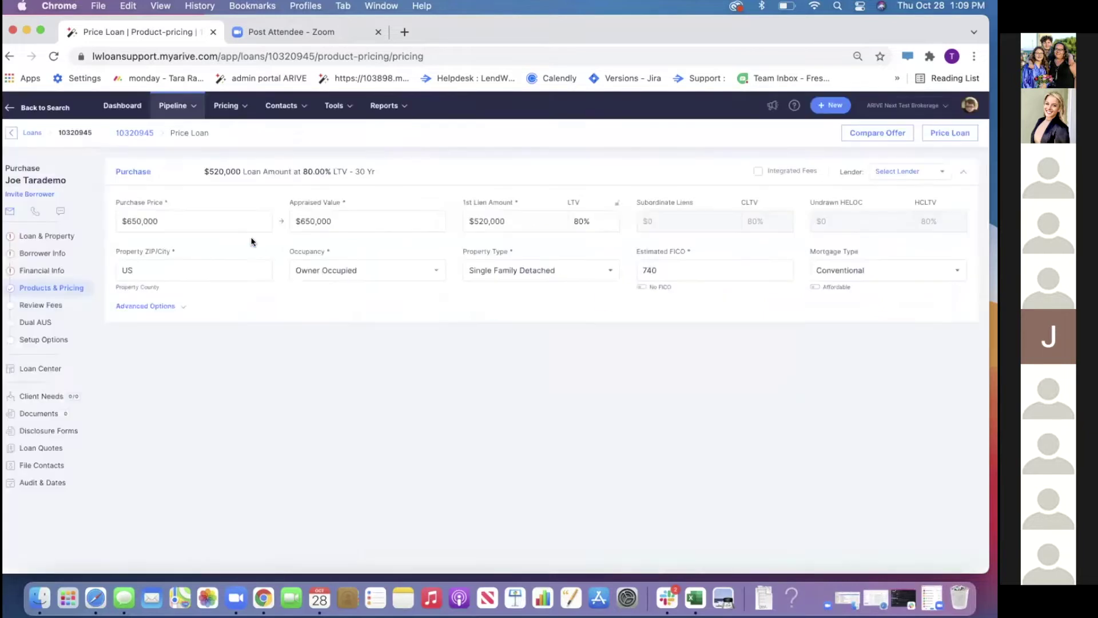
Set the property location to Berlin, NJ 08009 and make compensation borrower paid
{"action": "left_click", "coordinate": [190, 270]}
{"action": "type", "text": "08009"}
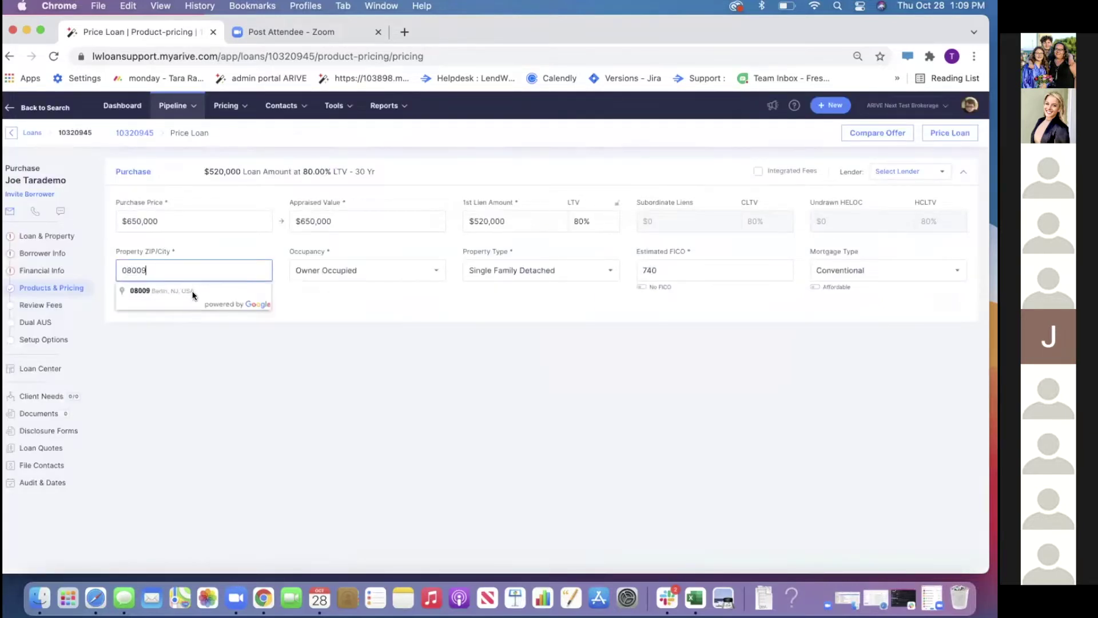
{"action": "left_click", "coordinate": [194, 293]}
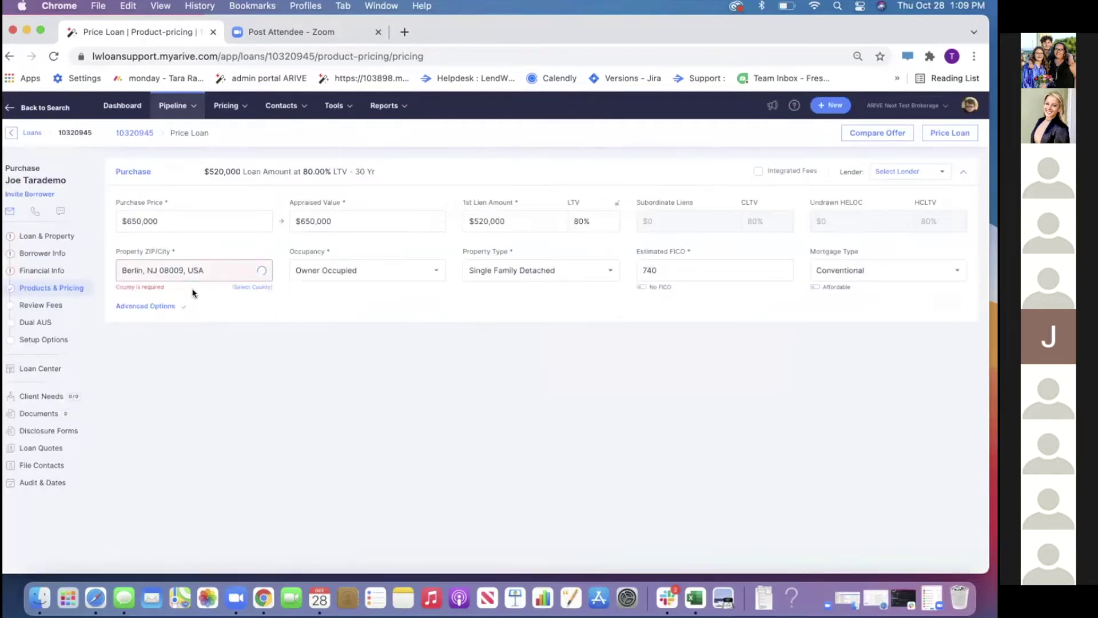
{"action": "left_click", "coordinate": [176, 307]}
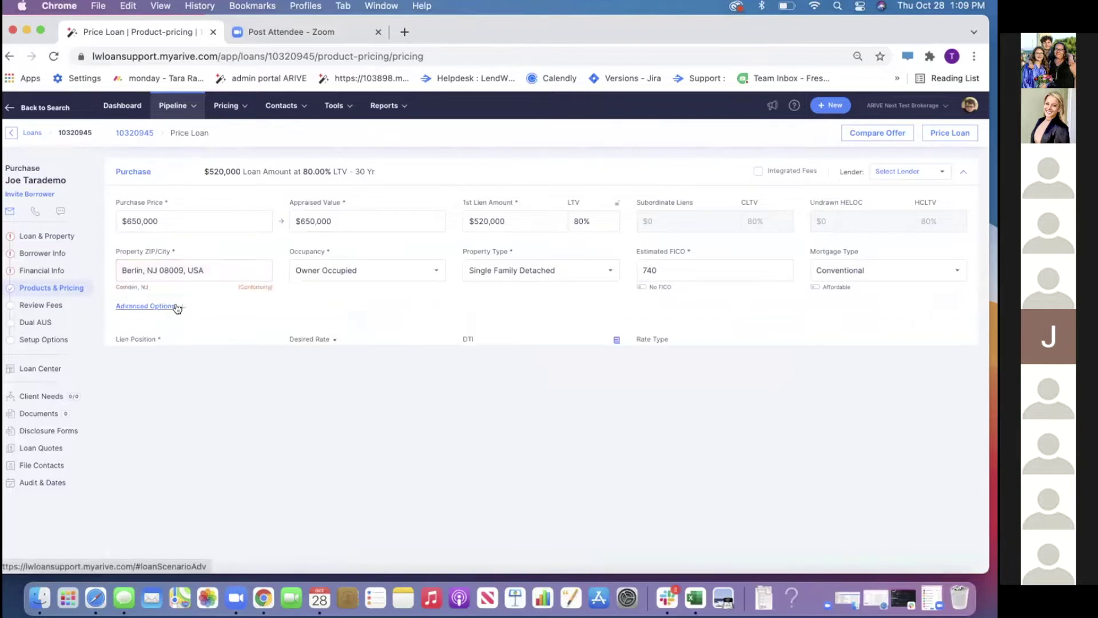
{"action": "scroll", "coordinate": [641, 348], "scroll_direction": "down", "scroll_amount": 3}
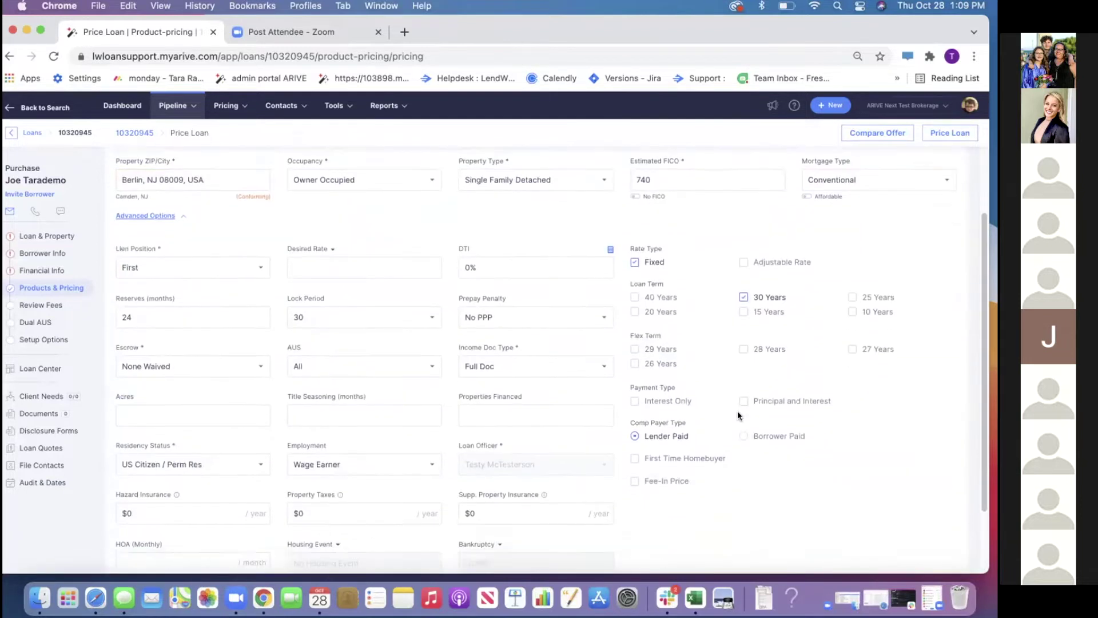
{"action": "left_click", "coordinate": [766, 433]}
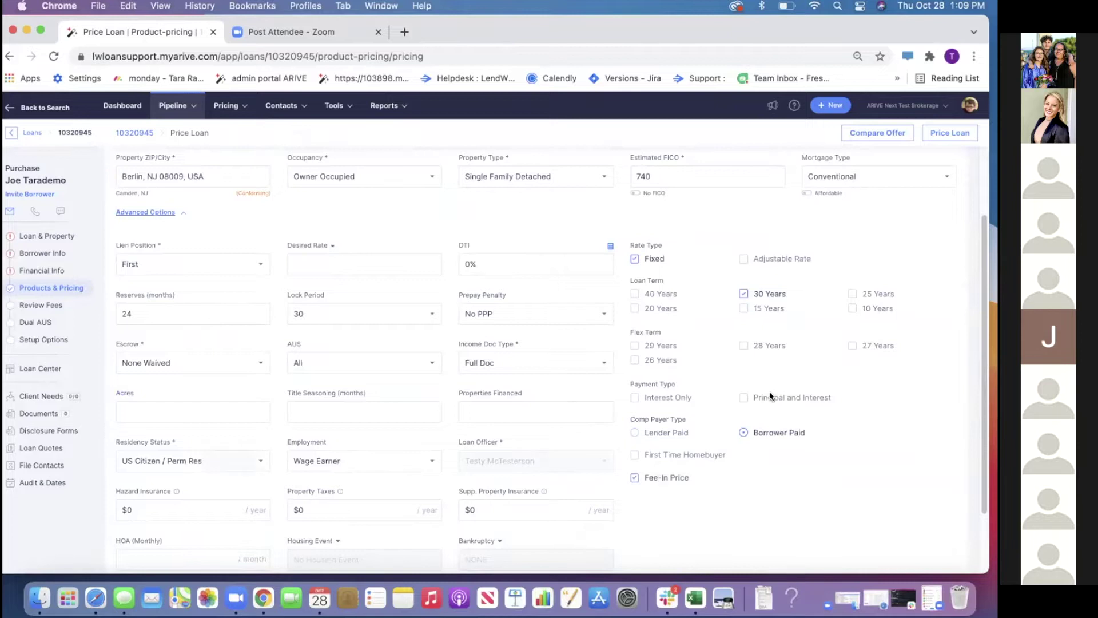
{"action": "scroll", "coordinate": [795, 360], "scroll_direction": "down", "scroll_amount": 3}
{"action": "scroll", "coordinate": [893, 150], "scroll_direction": "up", "scroll_amount": 5}
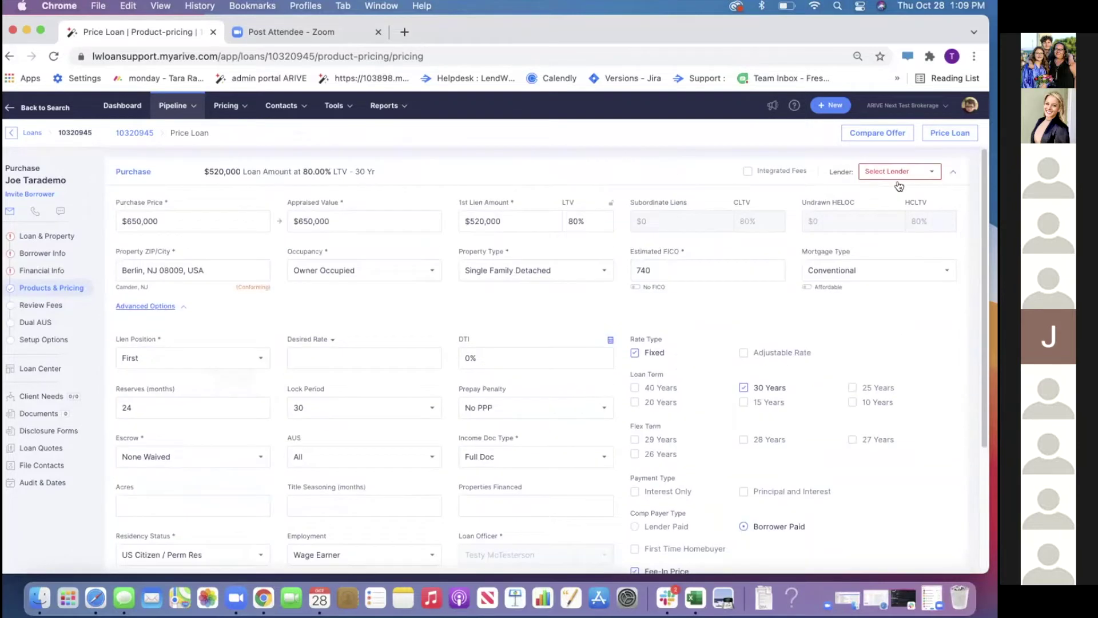
Price the loan against AFR Wholesale, Caliber, EPM and Flagstar, then pick CALIBER GO 30 Year Fixed
{"action": "left_click", "coordinate": [892, 172]}
{"action": "left_click", "coordinate": [875, 233]}
{"action": "left_click", "coordinate": [855, 215]}
{"action": "left_click", "coordinate": [856, 250]}
{"action": "left_click", "coordinate": [857, 267]}
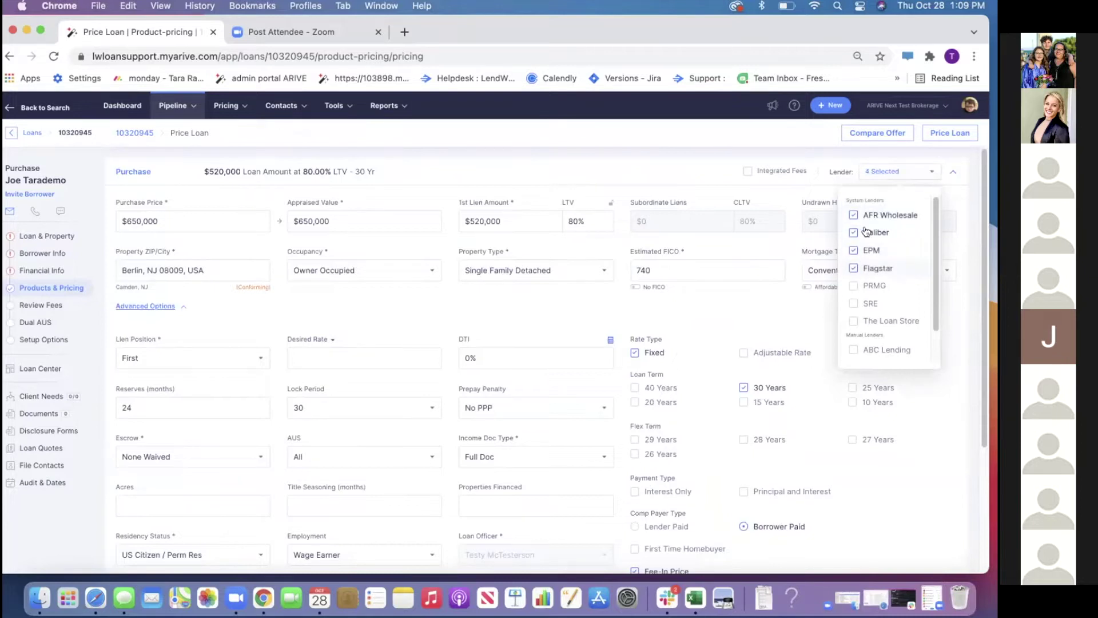
{"action": "left_click", "coordinate": [941, 131]}
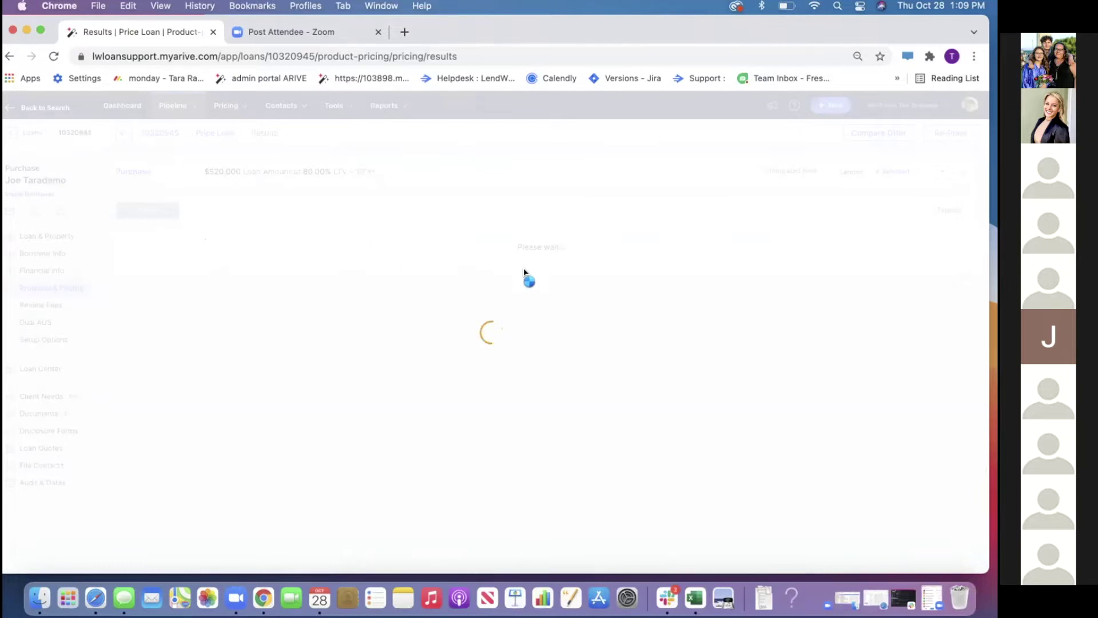
{"action": "left_click", "coordinate": [913, 267]}
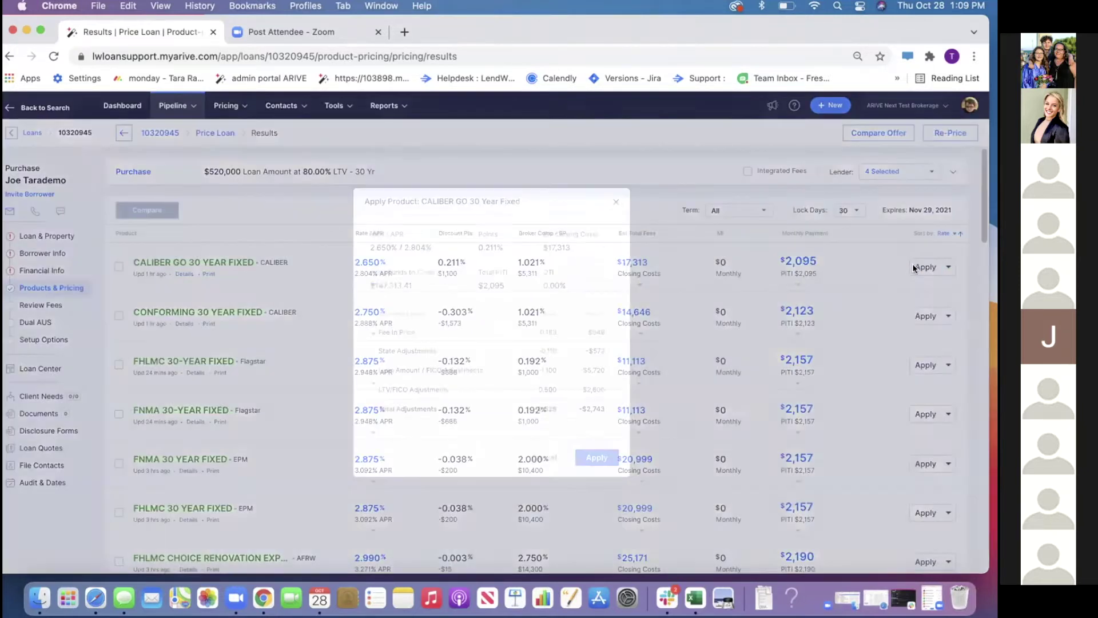
Confirm applying CALIBER GO 30 Year Fixed to the loan and go to Review Fees
{"action": "left_click", "coordinate": [596, 457]}
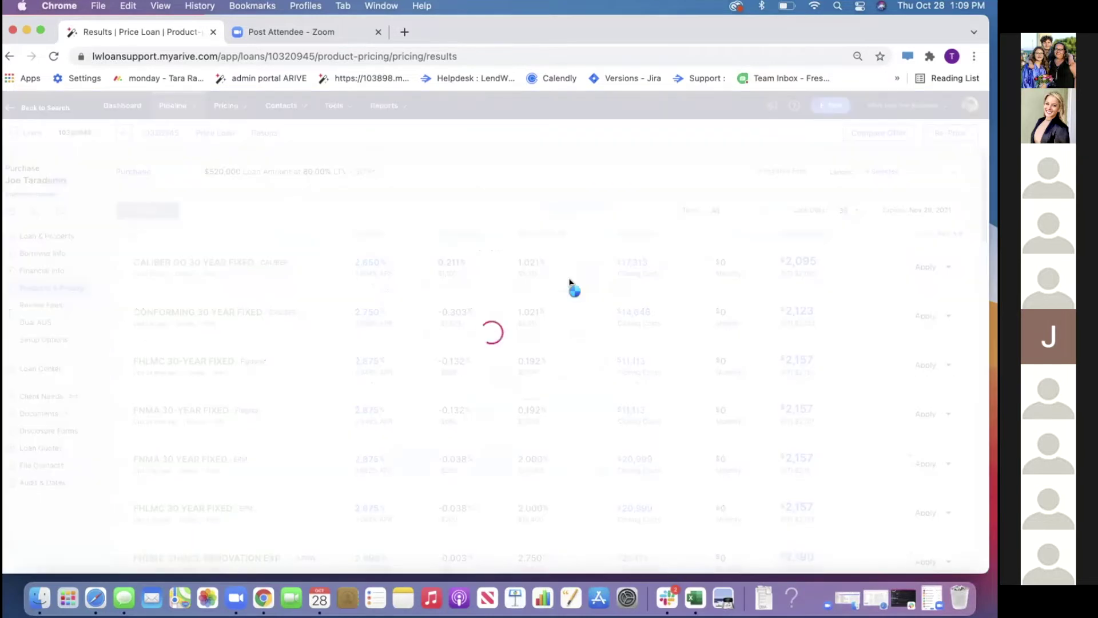
{"action": "left_click", "coordinate": [29, 307]}
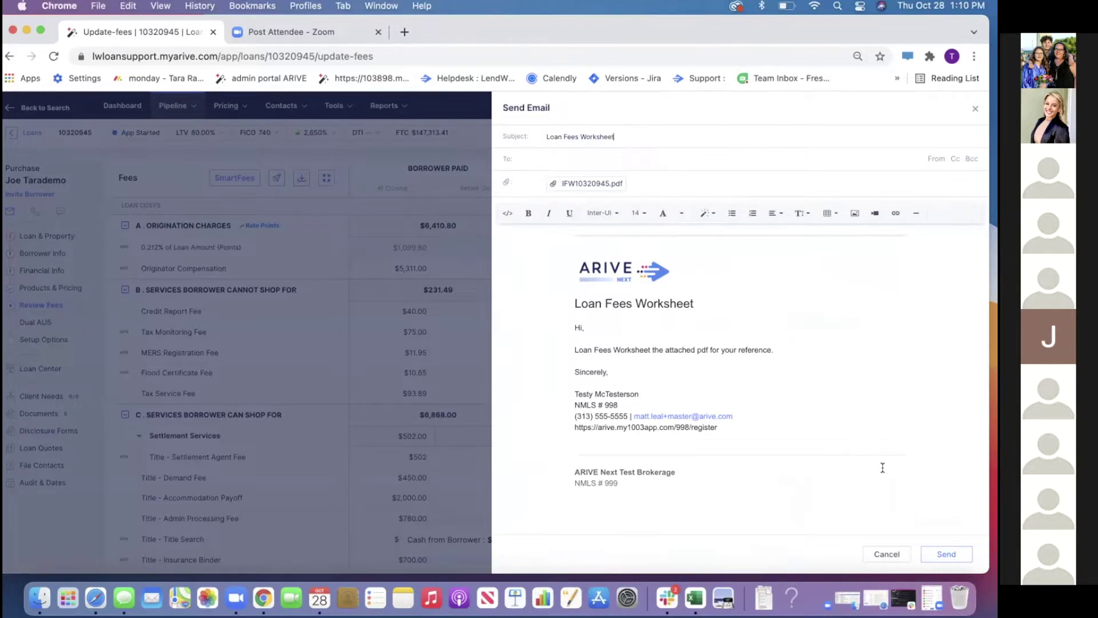
Send the Loan Fees Worksheet email to the loan team member, then go to Documents
{"action": "left_click", "coordinate": [657, 158]}
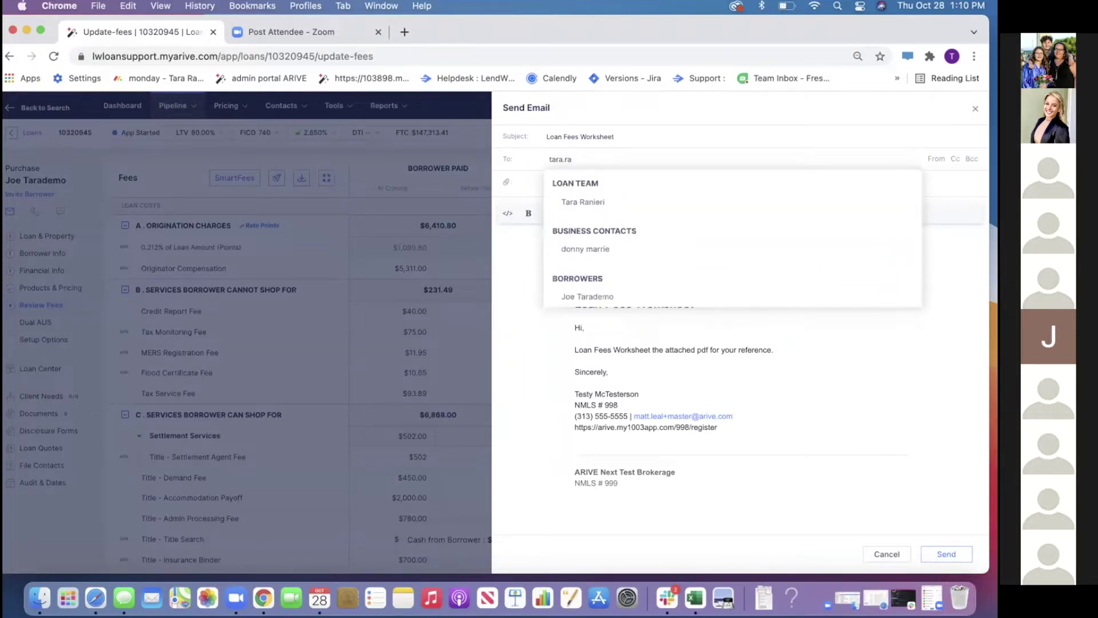
{"action": "left_click", "coordinate": [620, 199]}
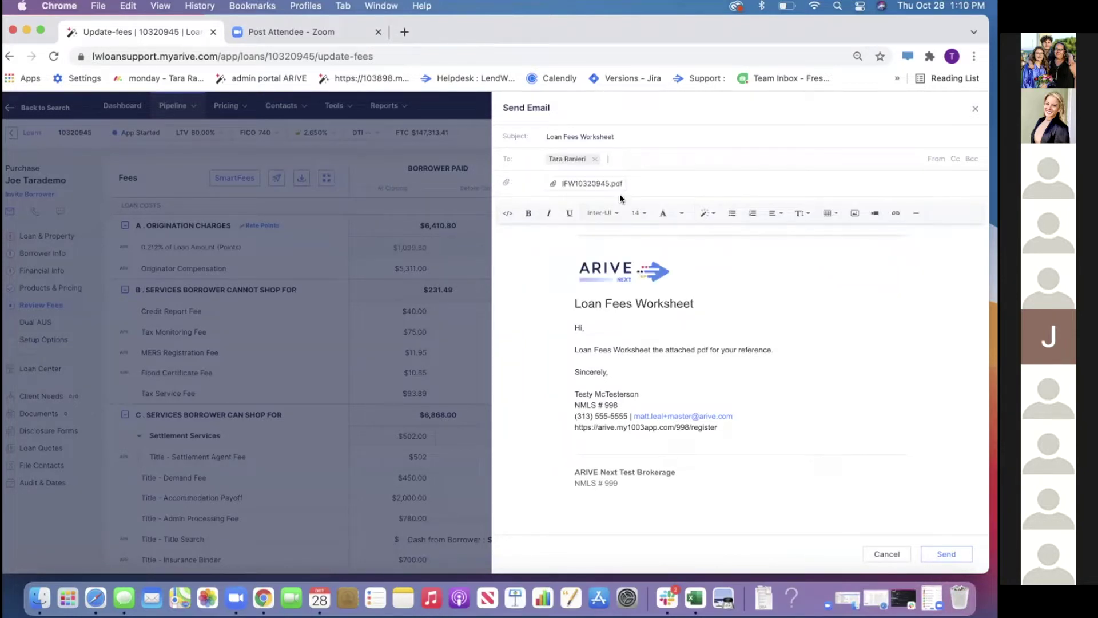
{"action": "left_click", "coordinate": [947, 555]}
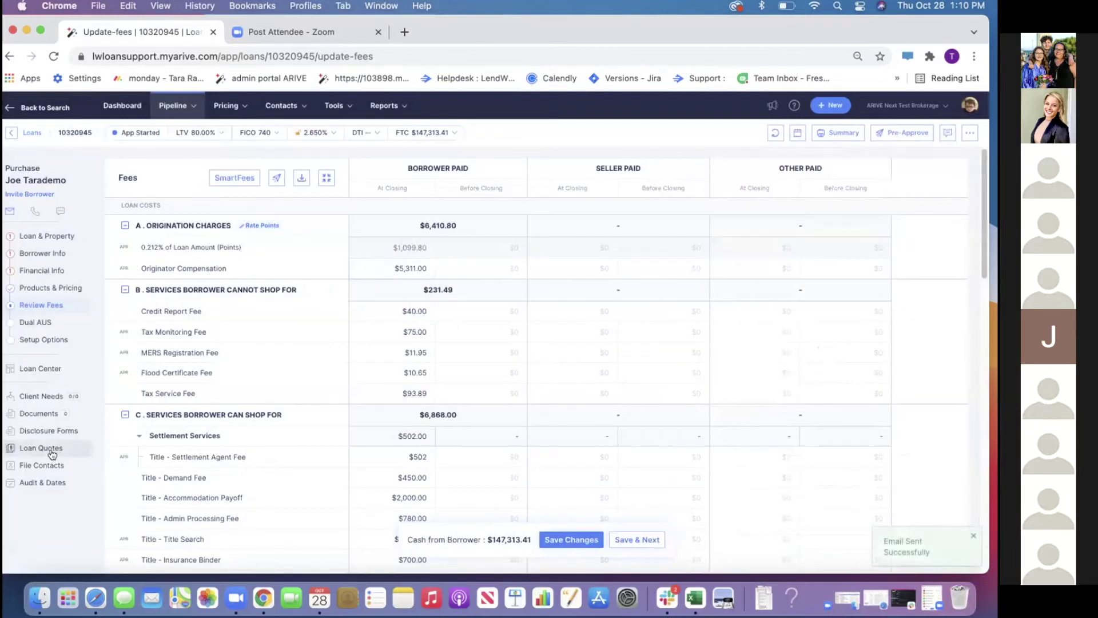
{"action": "left_click", "coordinate": [55, 414]}
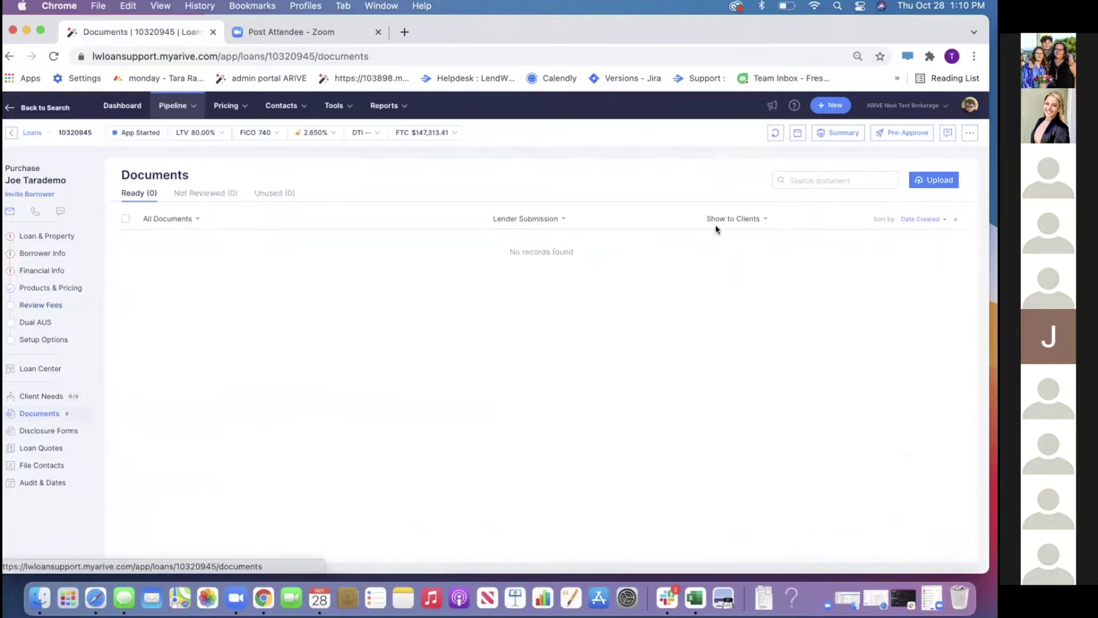
Start a document upload, then cancel both the file picker and the upload dialog
{"action": "left_click", "coordinate": [917, 183]}
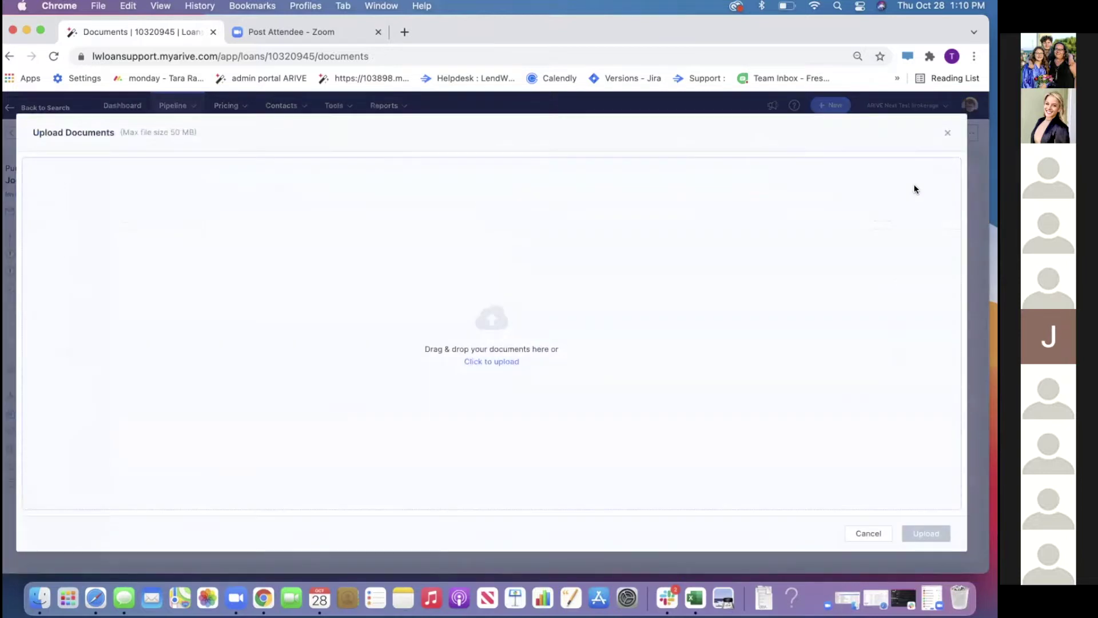
{"action": "left_click", "coordinate": [485, 362]}
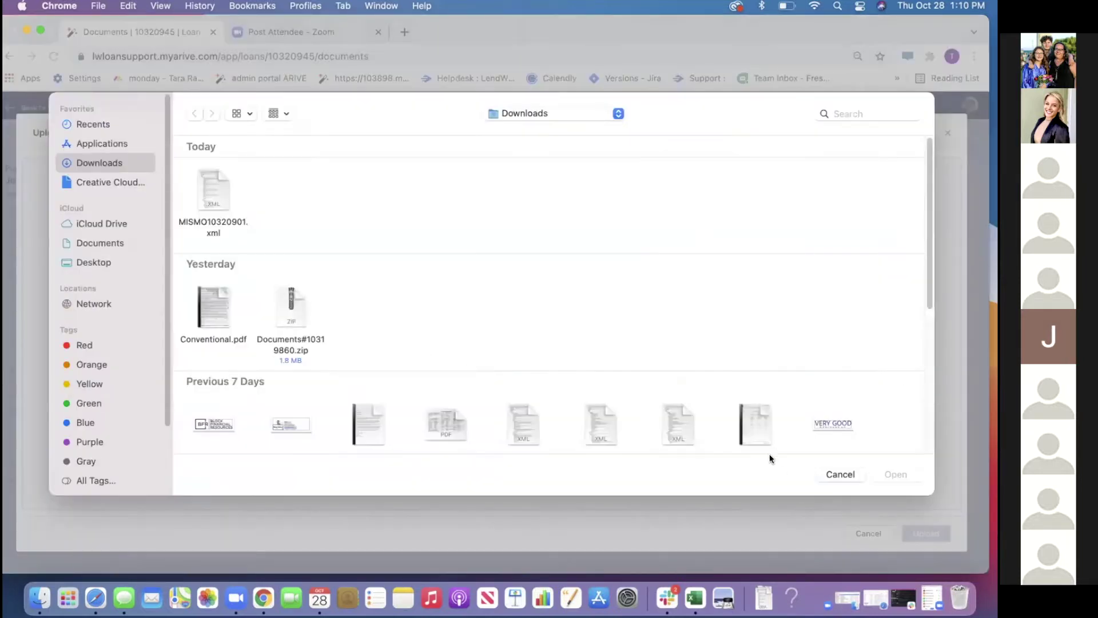
{"action": "left_click", "coordinate": [831, 472]}
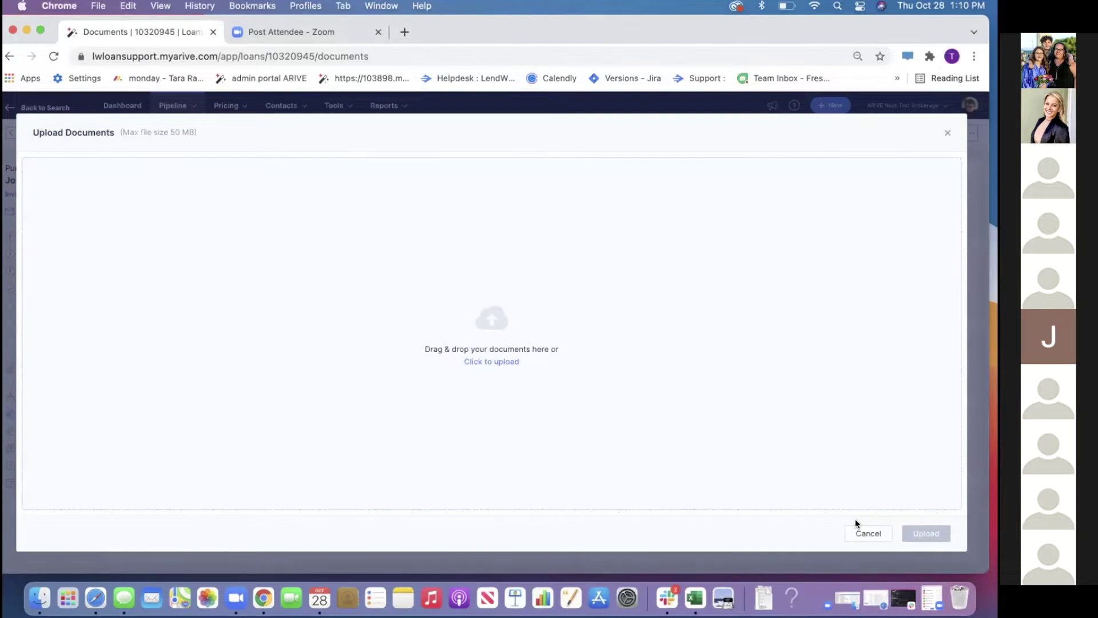
{"action": "left_click", "coordinate": [852, 531]}
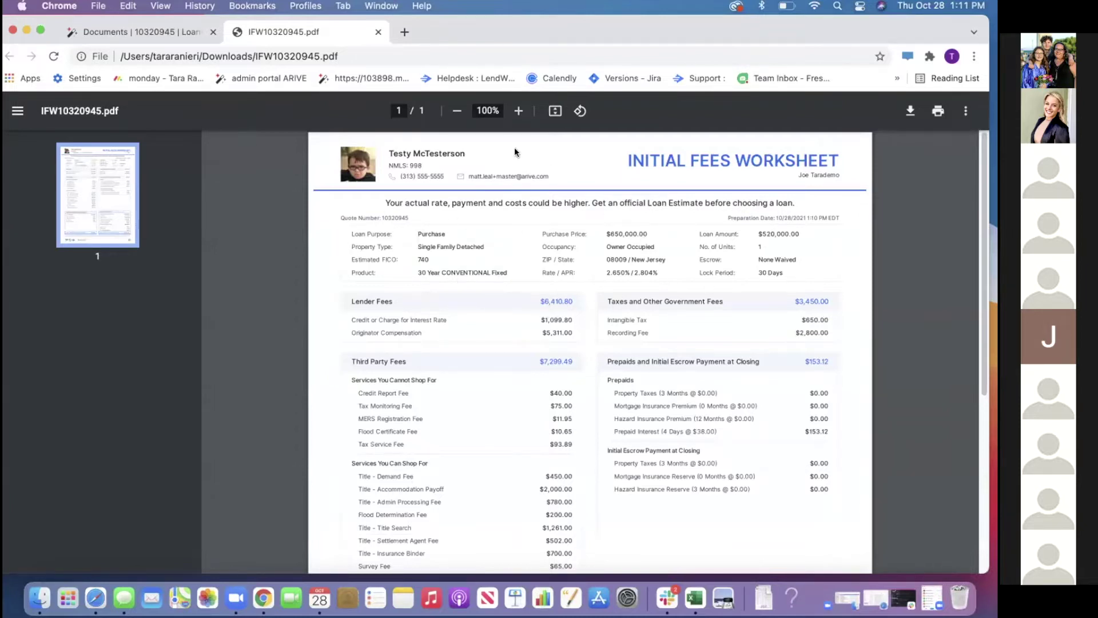
Save the worksheet PDF to Downloads, replacing the existing copy
{"action": "left_click", "coordinate": [910, 111]}
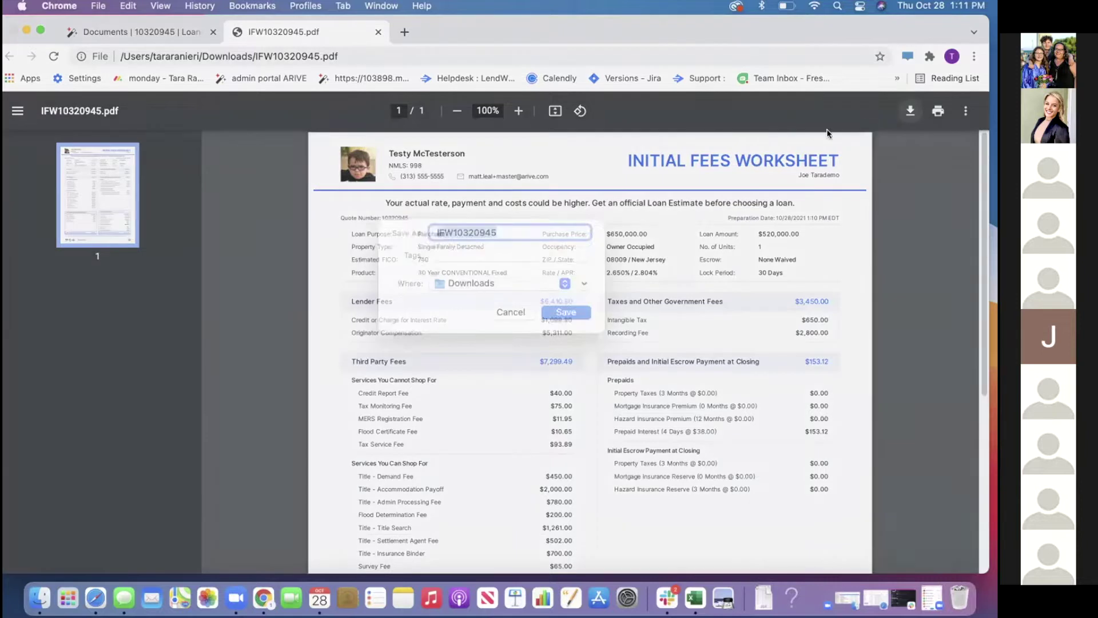
{"action": "left_click", "coordinate": [547, 332]}
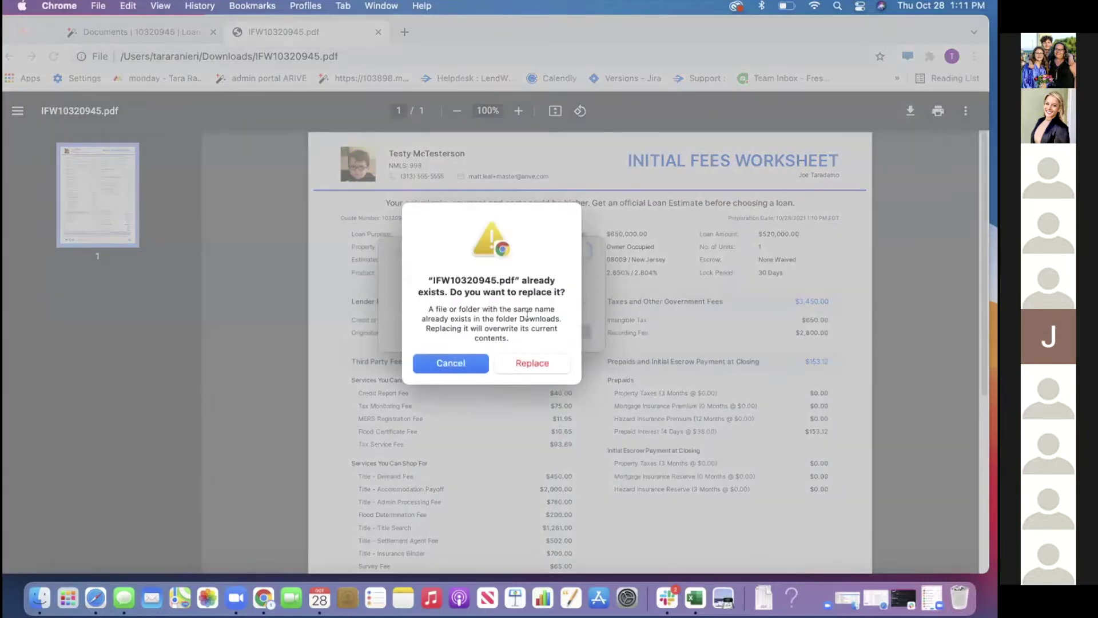
{"action": "left_click", "coordinate": [532, 364]}
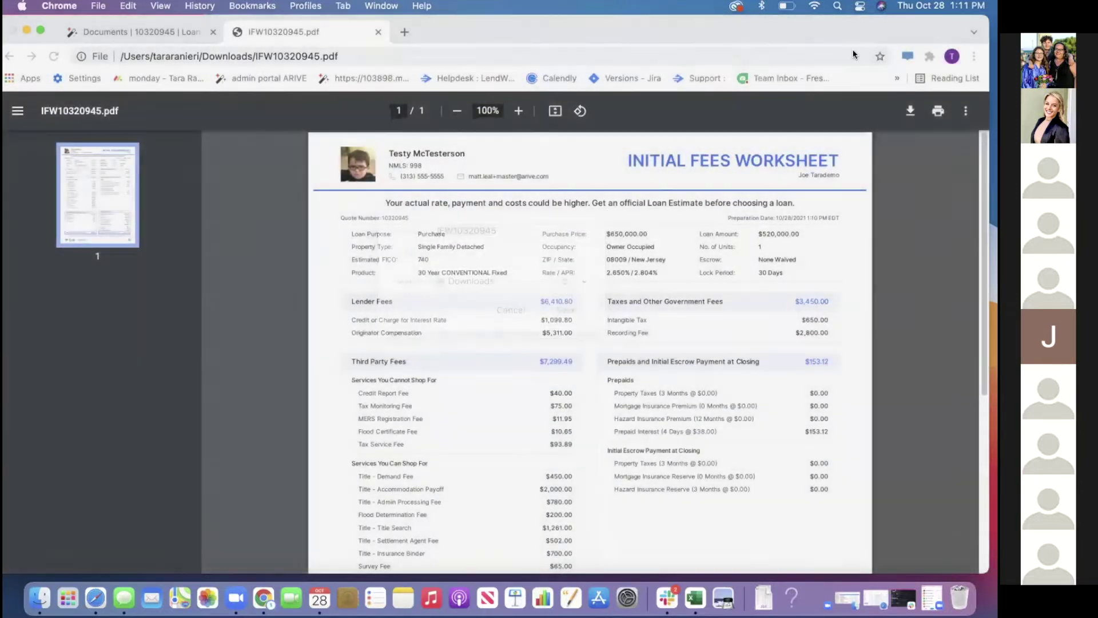
Close the PDF tab and start a new document upload on the Documents page
{"action": "left_click", "coordinate": [376, 32]}
{"action": "left_click", "coordinate": [933, 182]}
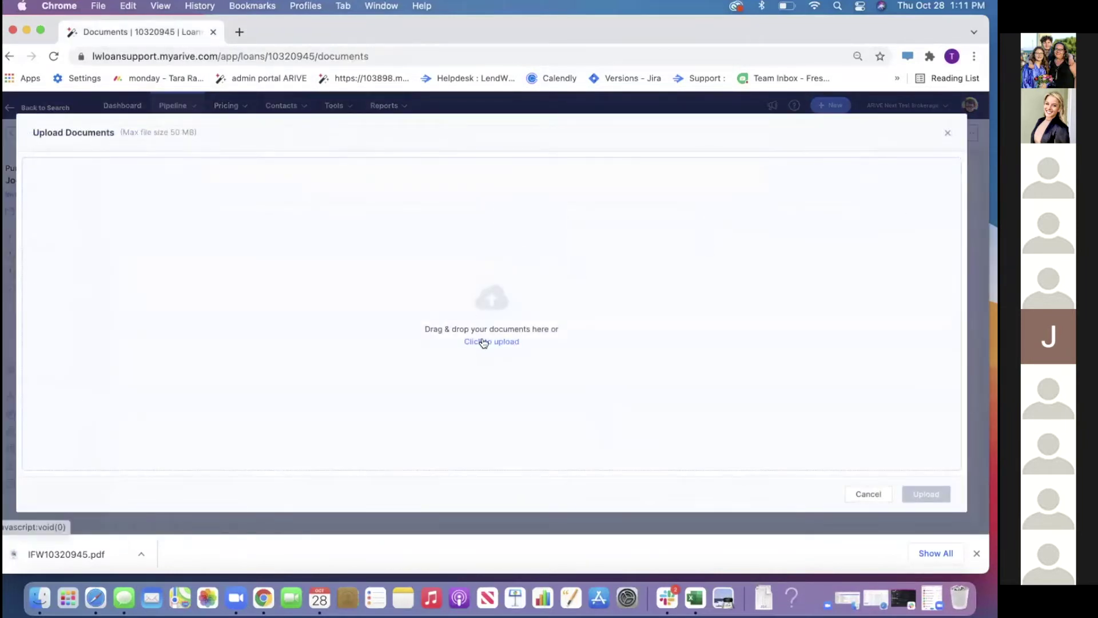
{"action": "left_click", "coordinate": [482, 341]}
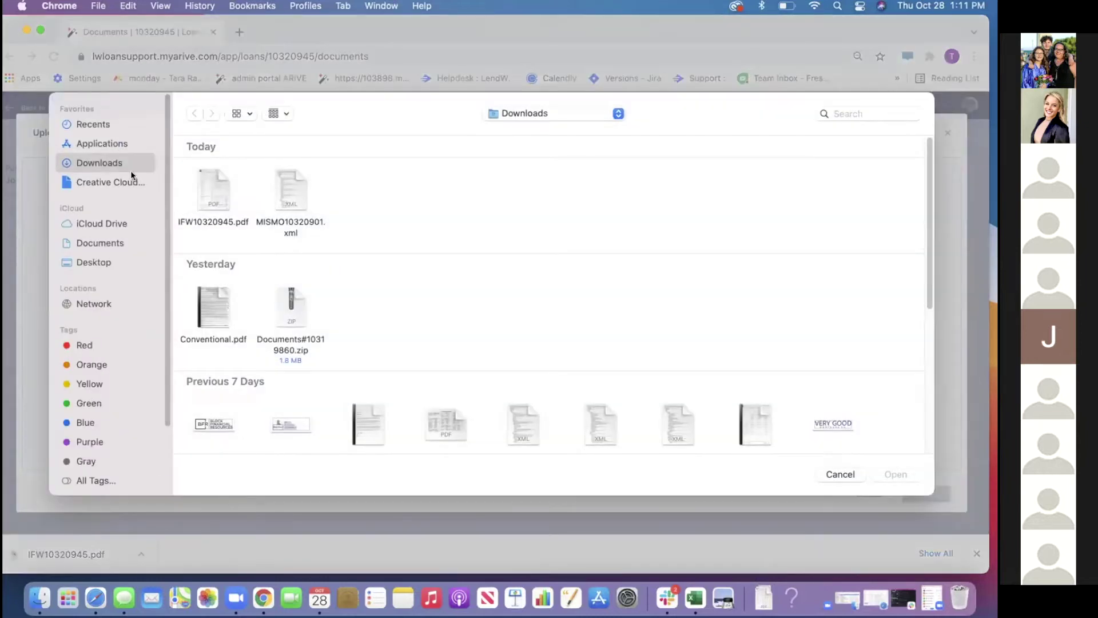
Upload IFW10320945.pdf classified as Bank Deposit Slip and preview it
{"action": "double_click", "coordinate": [204, 191]}
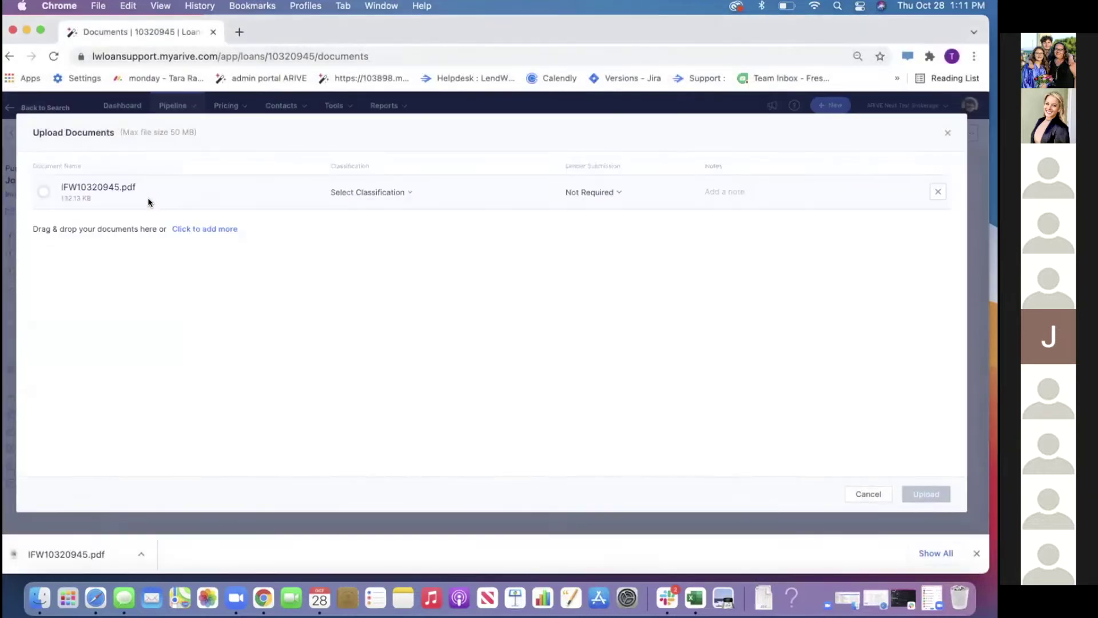
{"action": "left_click", "coordinate": [410, 195]}
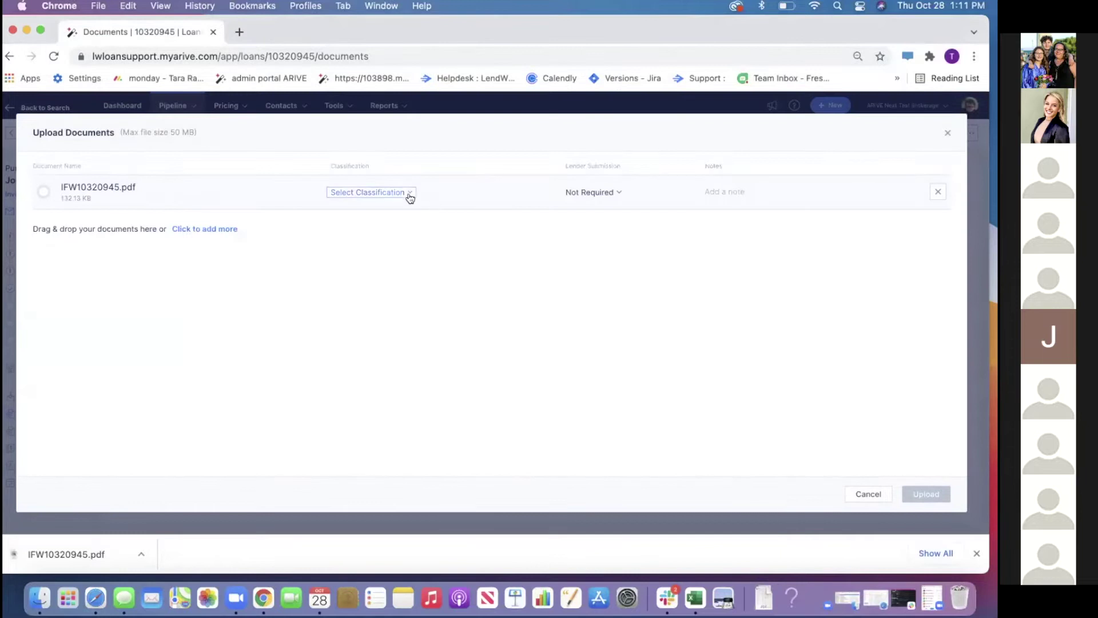
{"action": "left_click", "coordinate": [401, 288]}
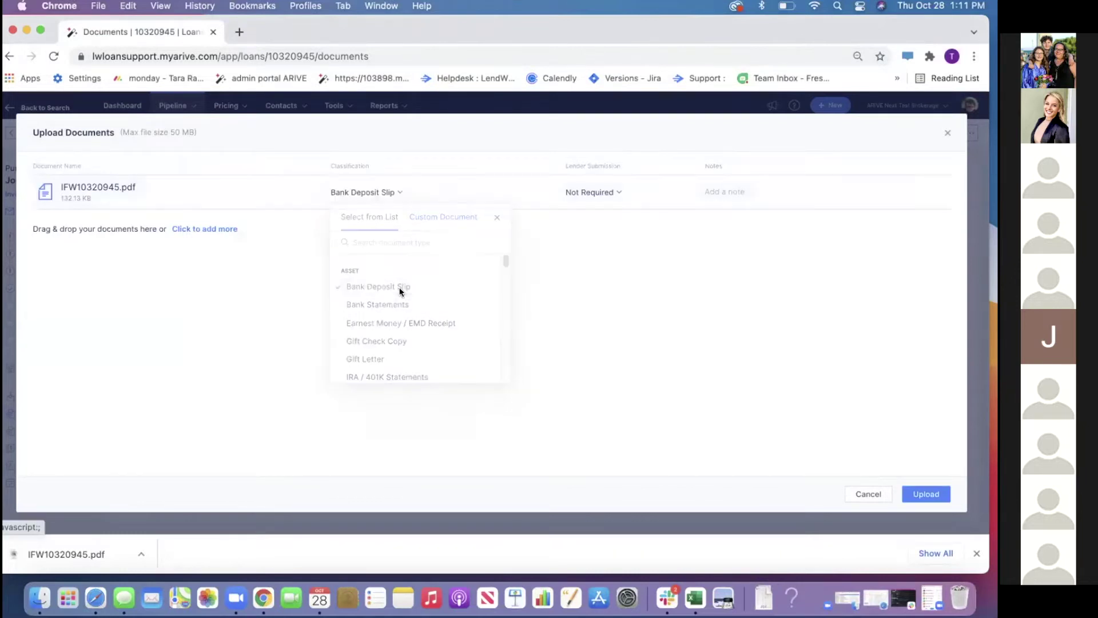
{"action": "left_click", "coordinate": [923, 495]}
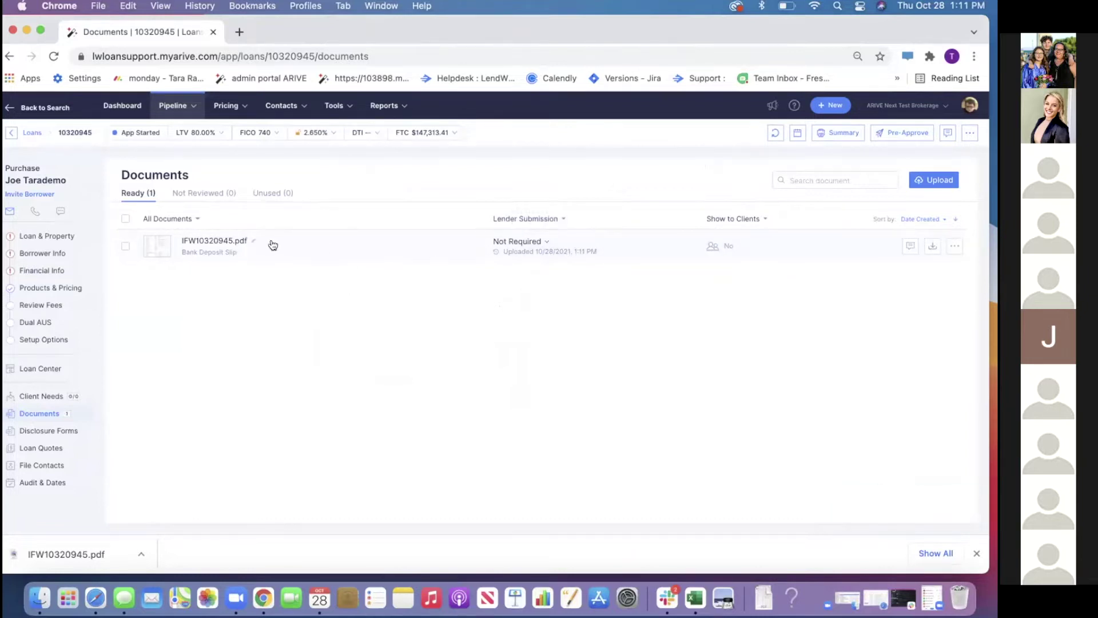
{"action": "left_click", "coordinate": [392, 243]}
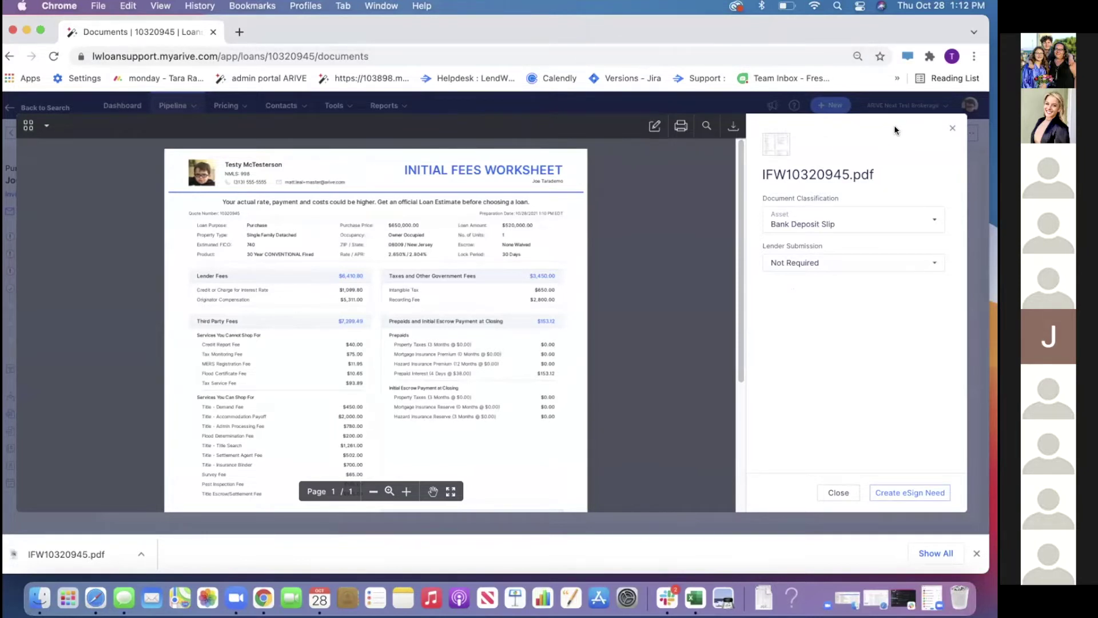
Close the preview, visit Review Fees, dismiss Chrome's download bar, and return to Documents
{"action": "left_click", "coordinate": [952, 128]}
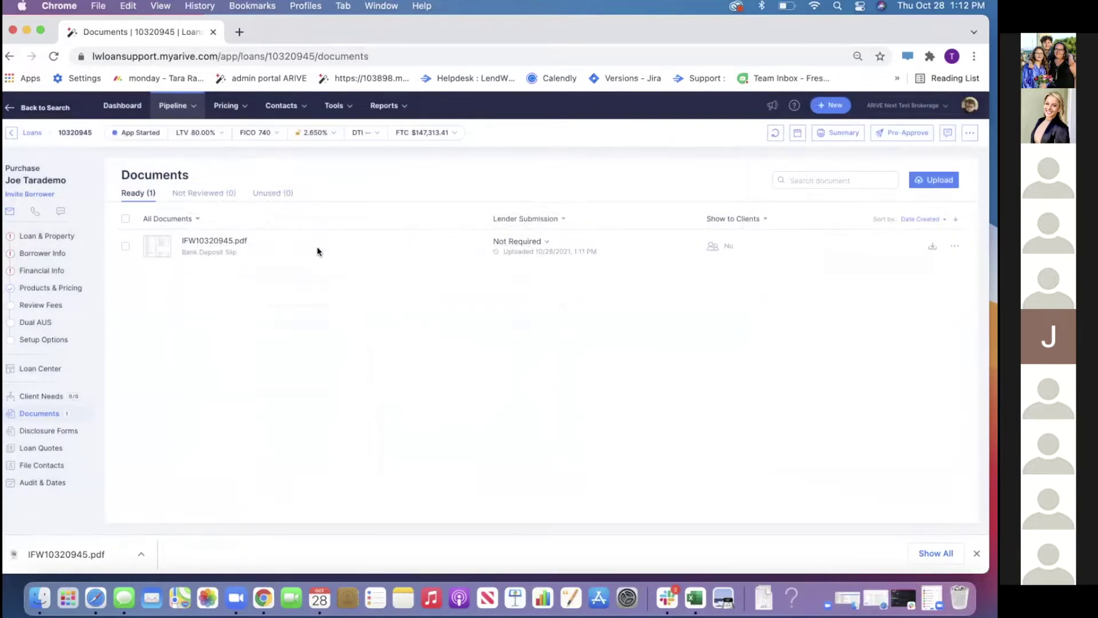
{"action": "left_click", "coordinate": [40, 305]}
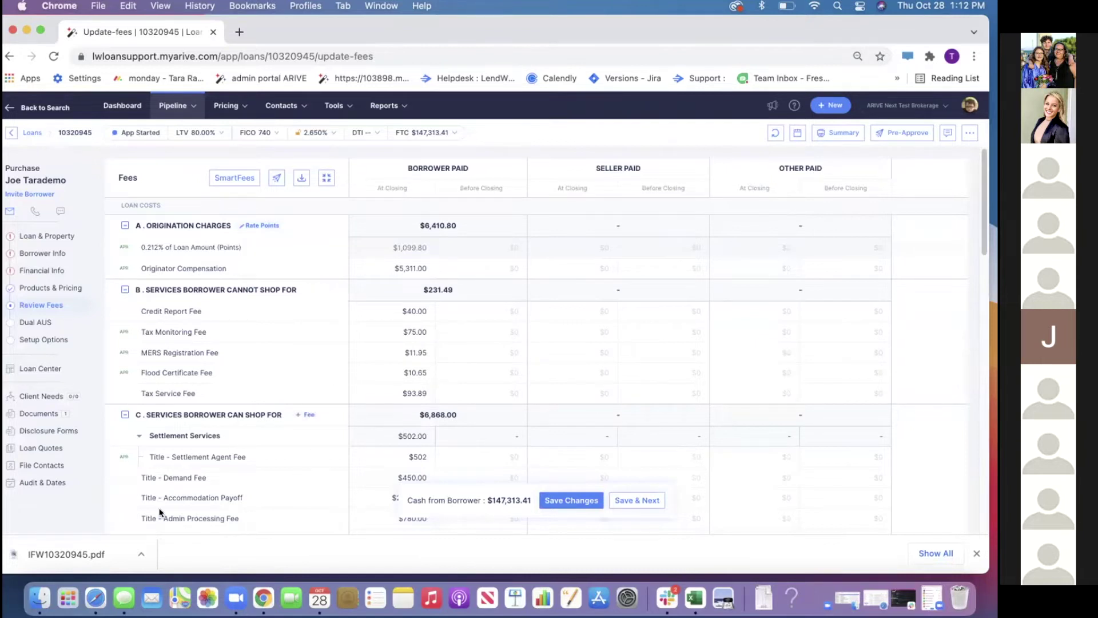
{"action": "left_click", "coordinate": [976, 552]}
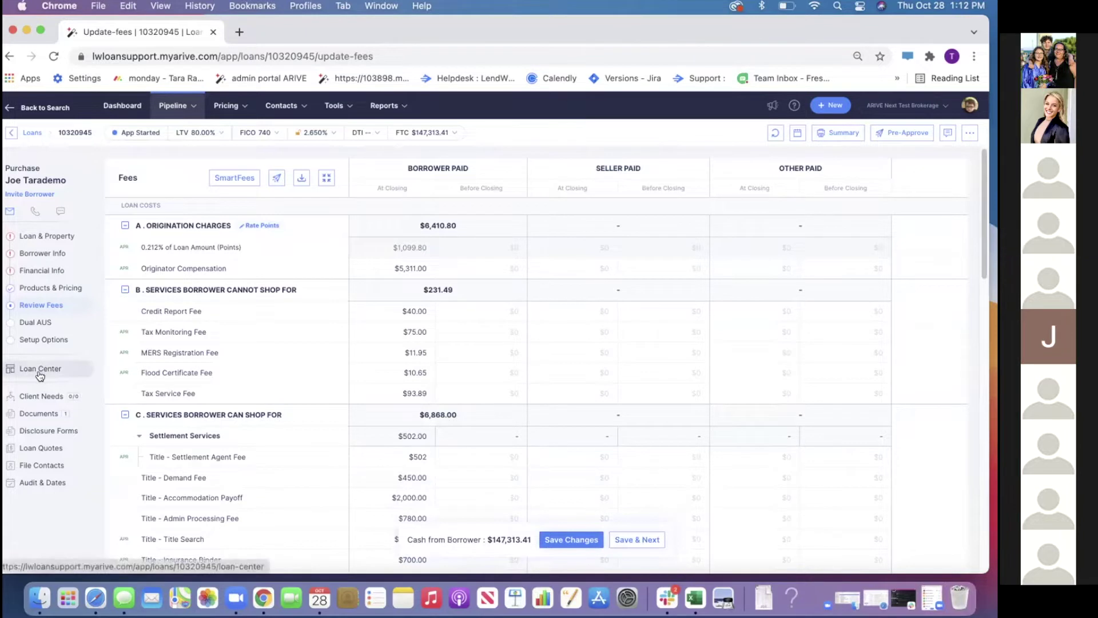
{"action": "left_click", "coordinate": [42, 415]}
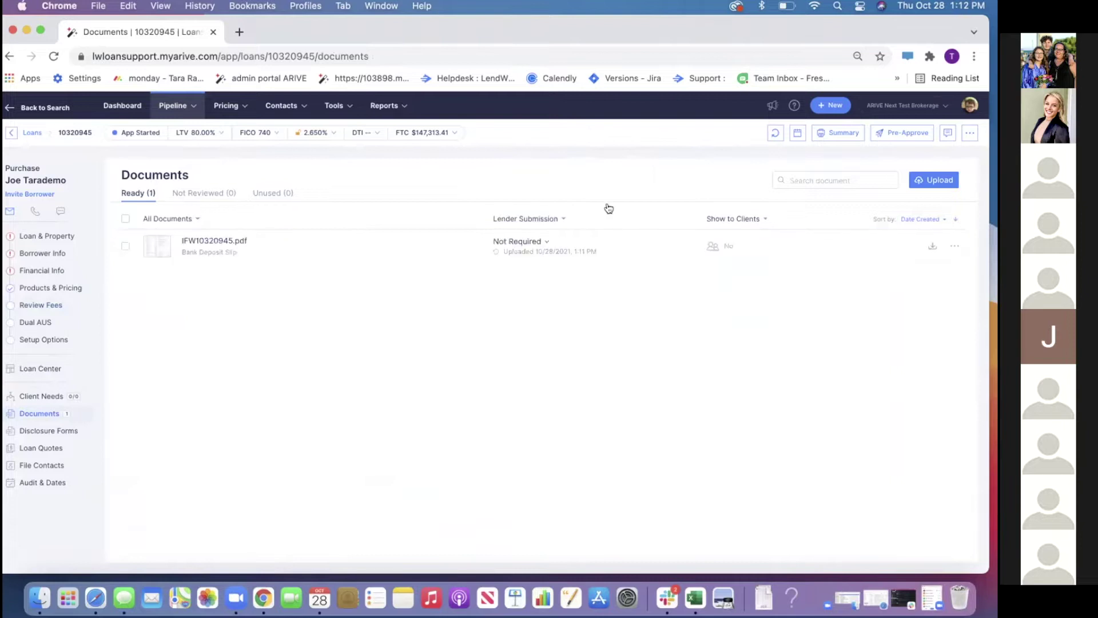
{"action": "left_click", "coordinate": [919, 180]}
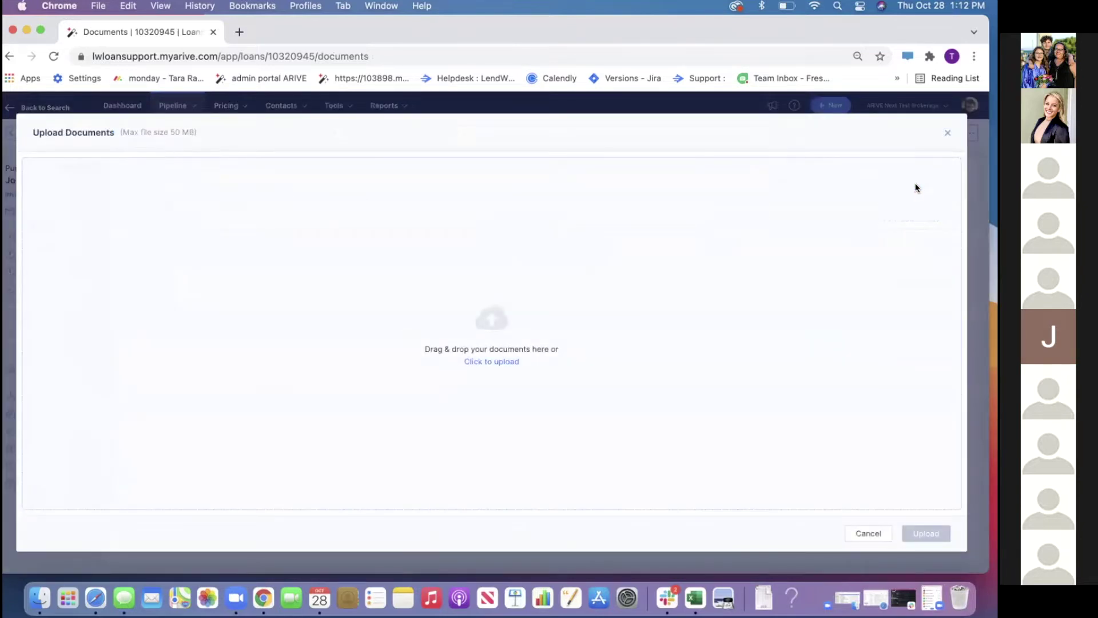
{"action": "left_click", "coordinate": [486, 363]}
{"action": "double_click", "coordinate": [204, 195]}
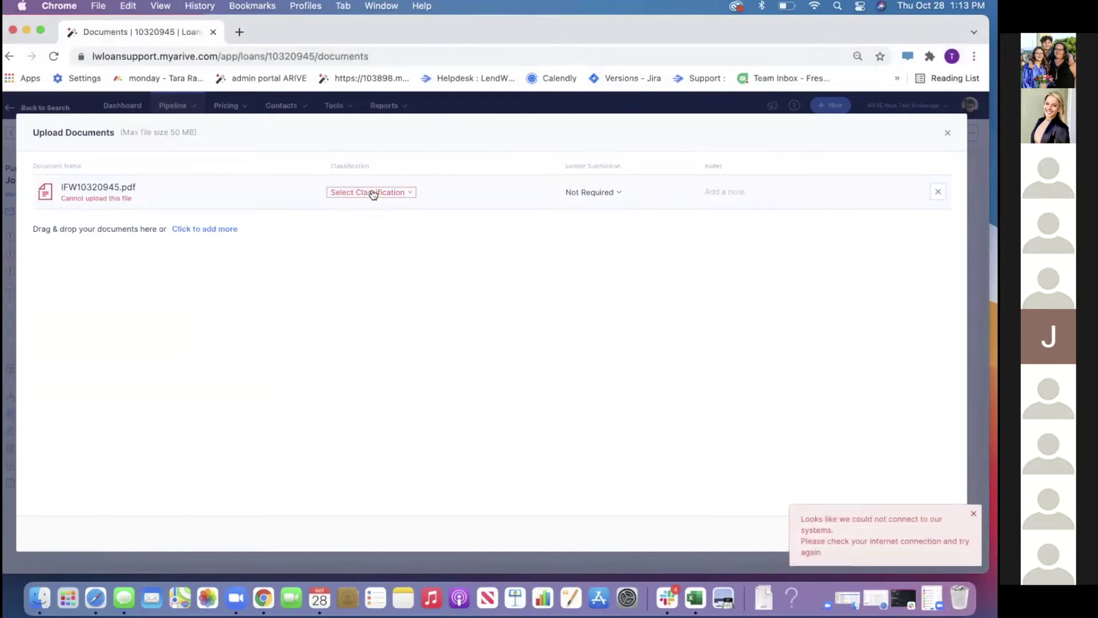
{"action": "left_click", "coordinate": [372, 192]}
{"action": "left_click", "coordinate": [376, 323]}
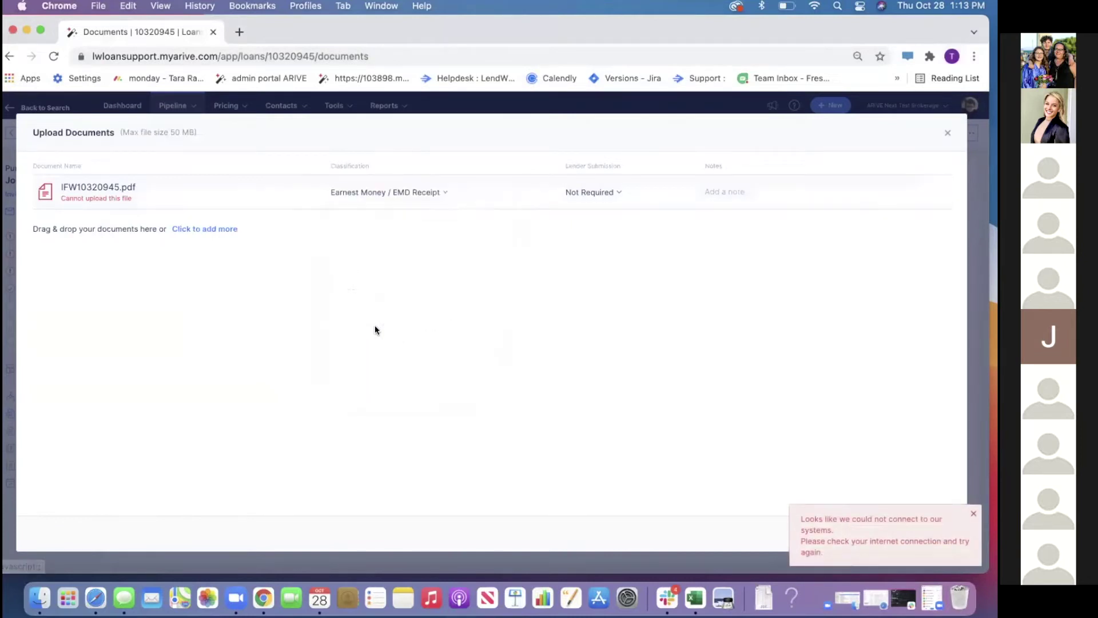
{"action": "left_click", "coordinate": [973, 513]}
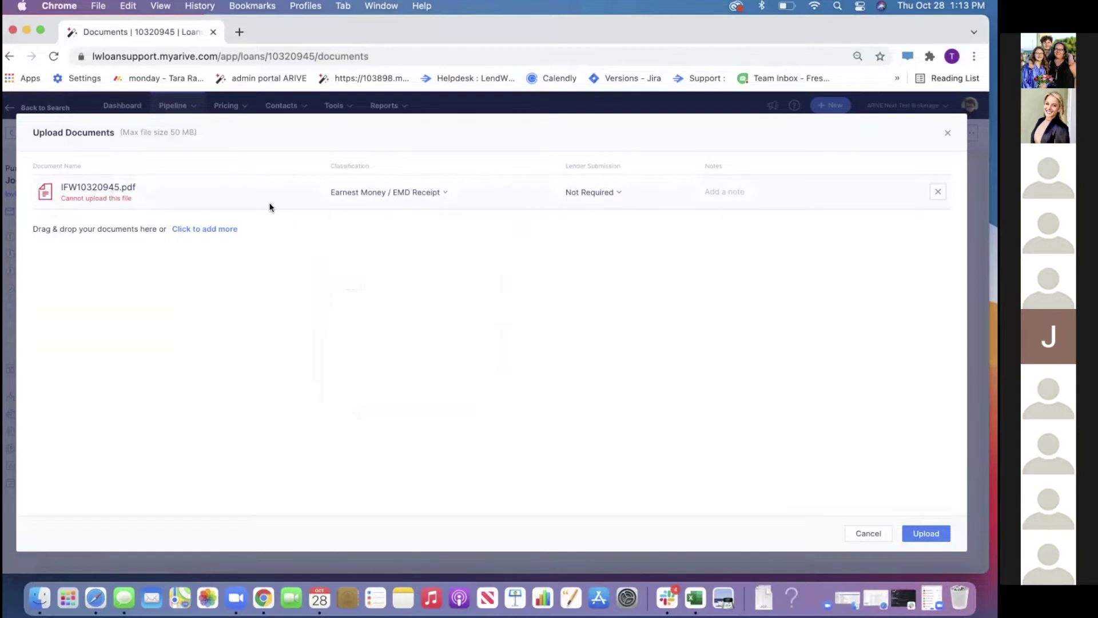
{"action": "left_click", "coordinate": [575, 194]}
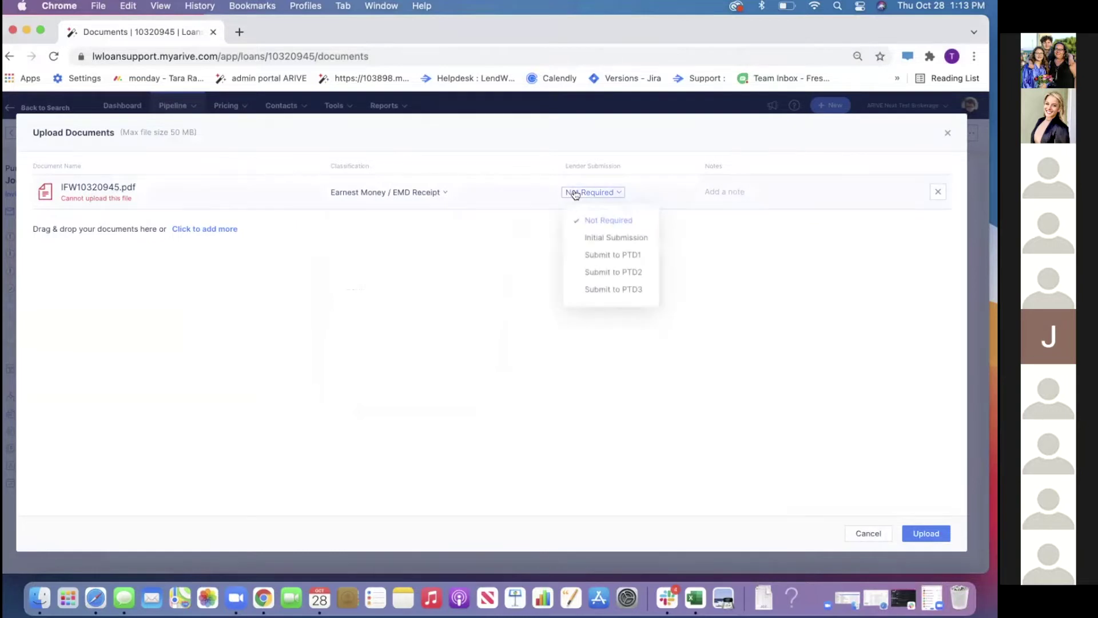
{"action": "left_click", "coordinate": [585, 239]}
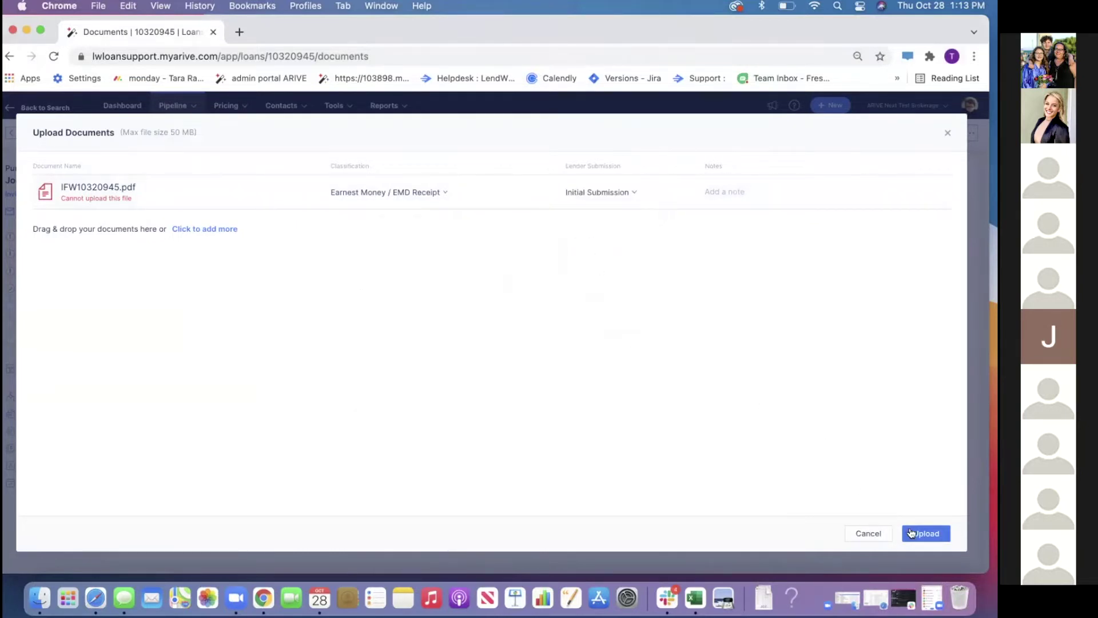
{"action": "left_click", "coordinate": [865, 532]}
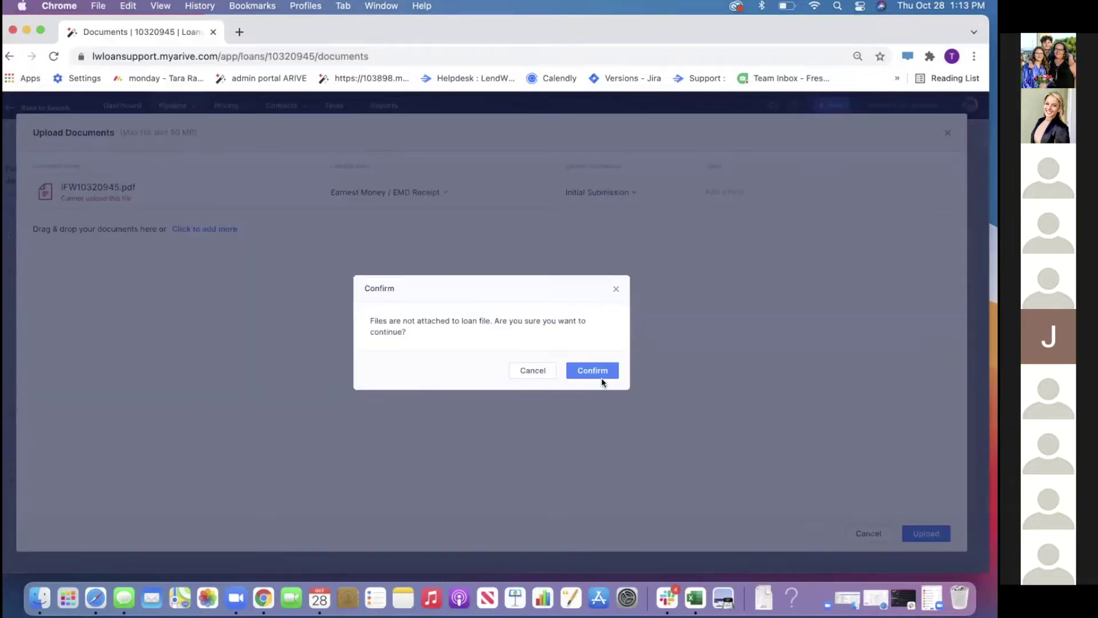
{"action": "left_click", "coordinate": [601, 375]}
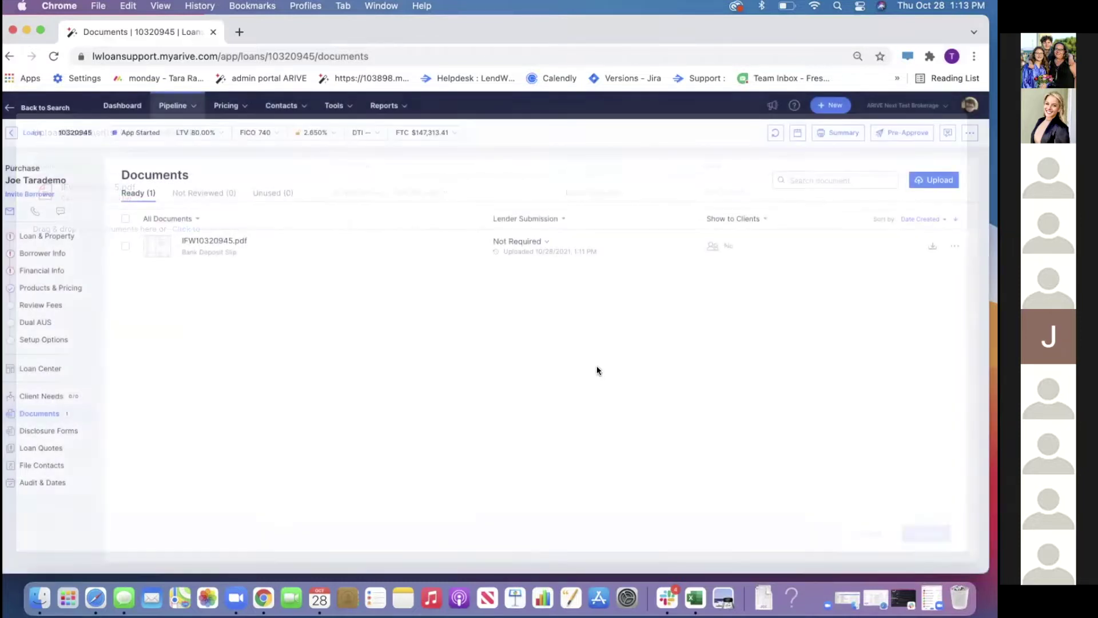
{"action": "left_click", "coordinate": [950, 246]}
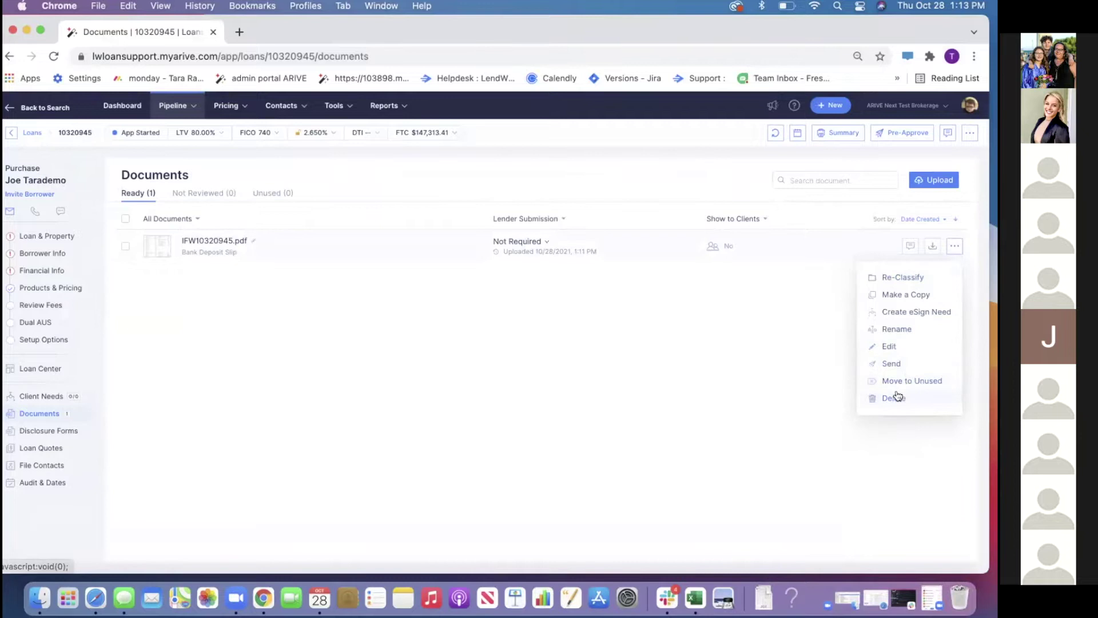
Delete the existing document and re-upload IFW10320945.pdf as a Bank Deposit Slip
{"action": "left_click", "coordinate": [894, 398]}
{"action": "left_click", "coordinate": [609, 366]}
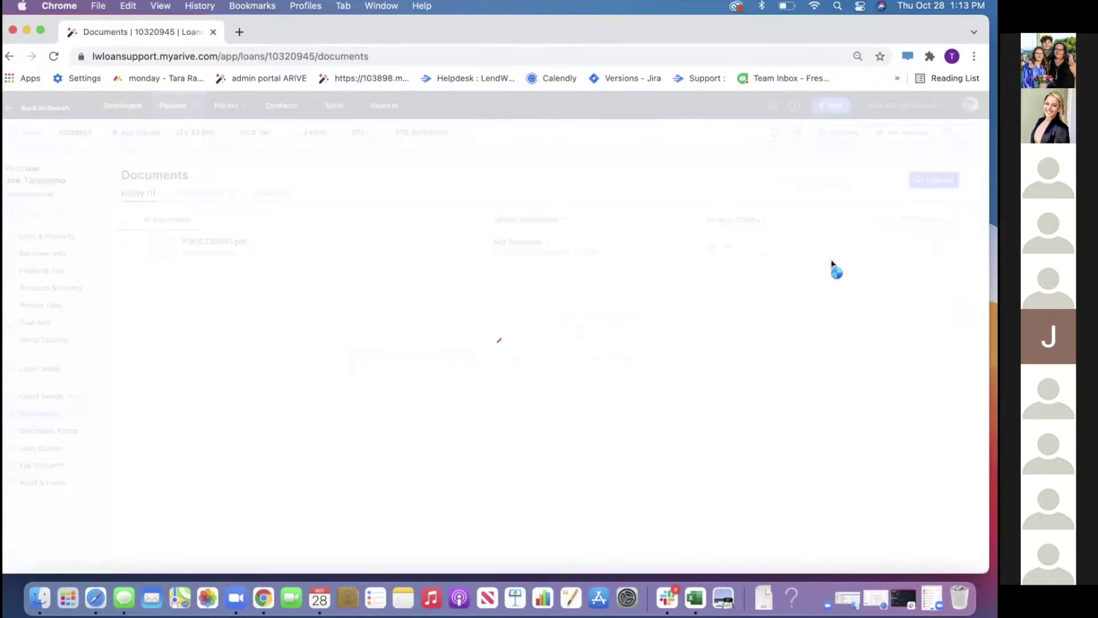
{"action": "left_click", "coordinate": [921, 181]}
{"action": "left_click", "coordinate": [497, 364]}
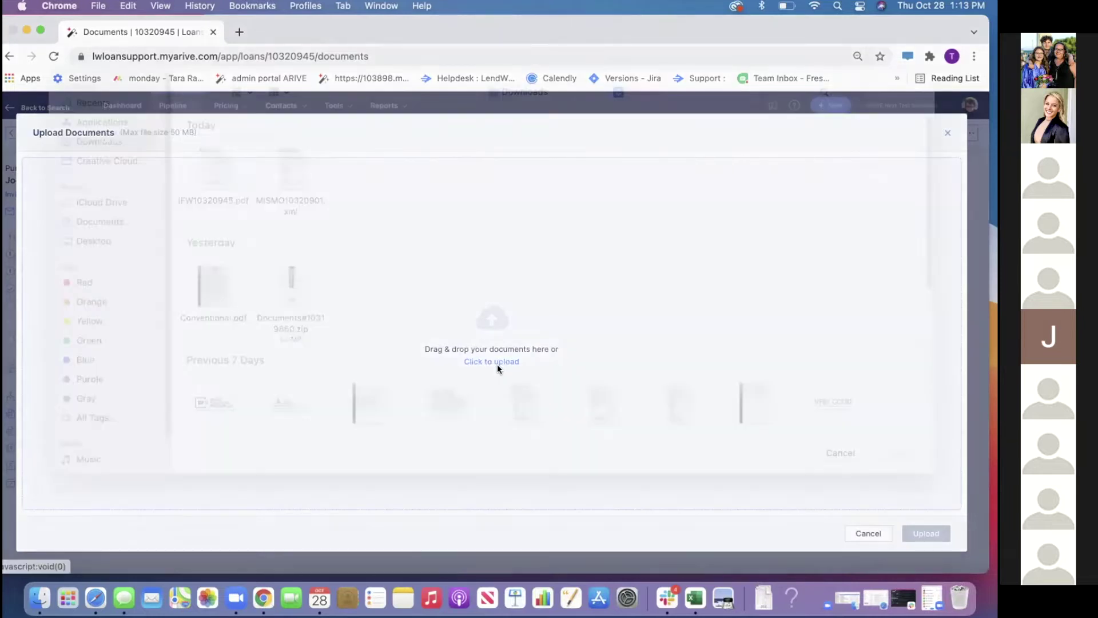
{"action": "double_click", "coordinate": [216, 191]}
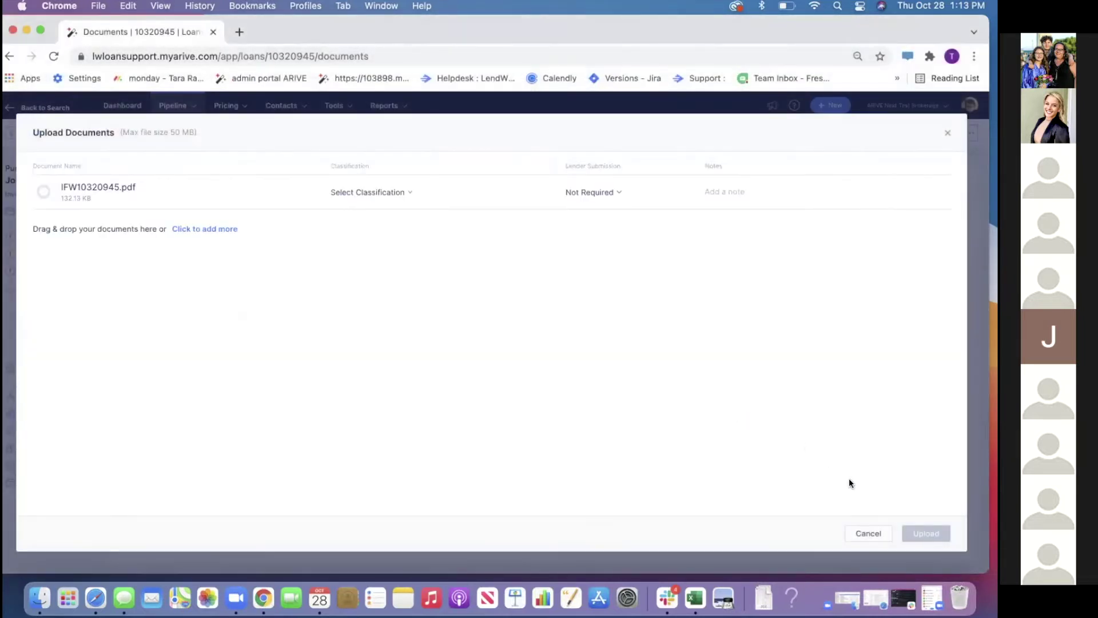
{"action": "left_click", "coordinate": [384, 193]}
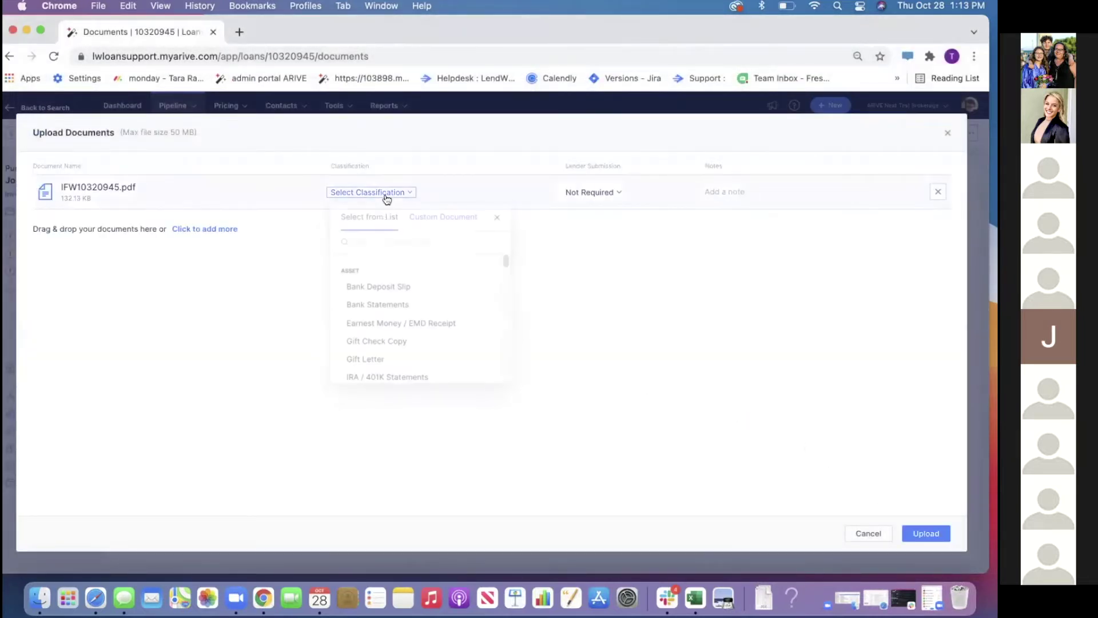
{"action": "left_click", "coordinate": [380, 287]}
{"action": "left_click", "coordinate": [918, 530]}
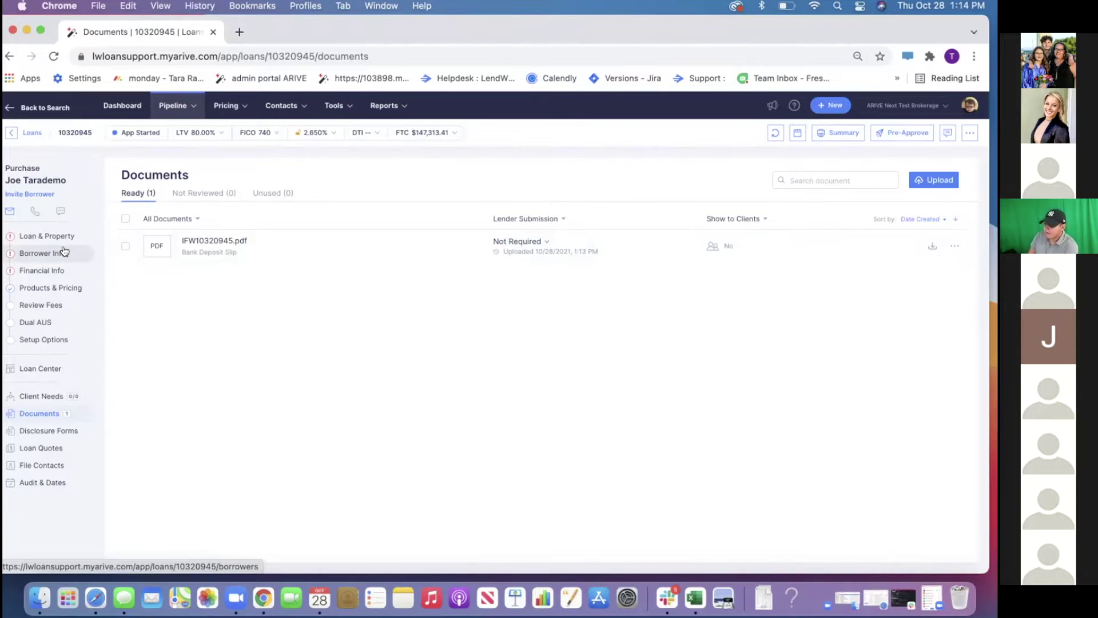
Go to User Settings and its Credentials section
{"action": "left_click", "coordinate": [970, 106]}
{"action": "left_click", "coordinate": [896, 242]}
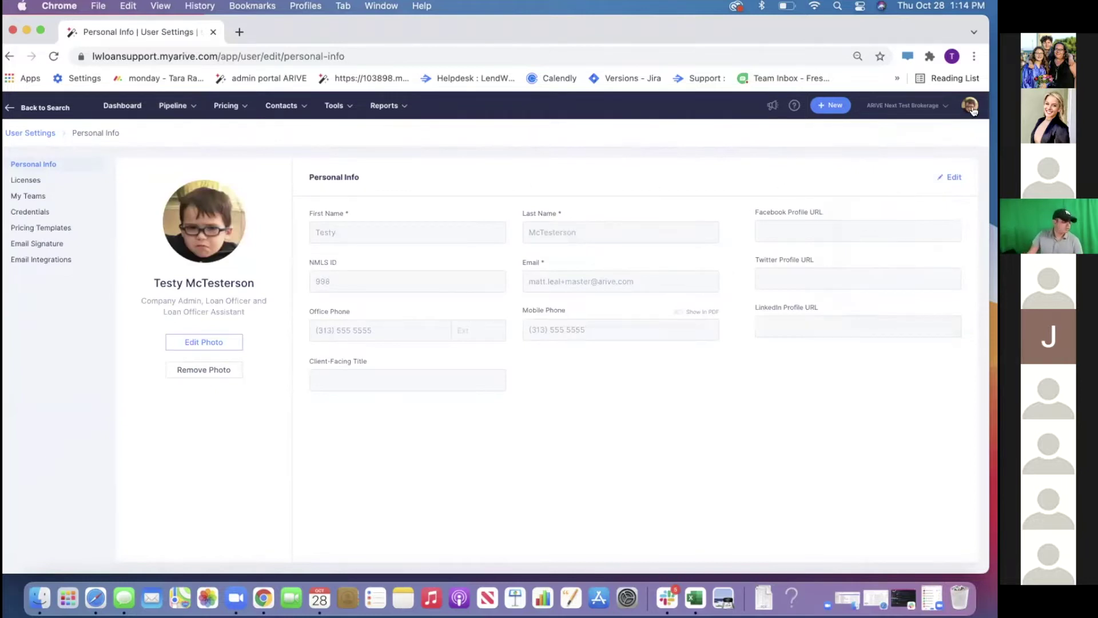
{"action": "left_click", "coordinate": [29, 210]}
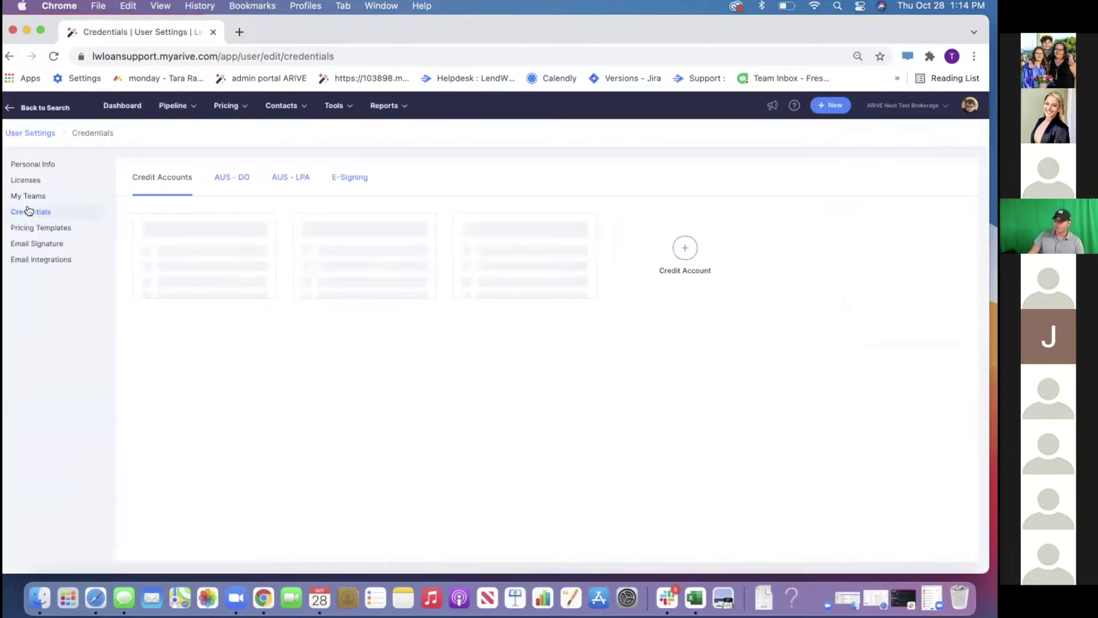
Show the E-Signing credentials, then head back to the loans pipeline
{"action": "left_click", "coordinate": [363, 181]}
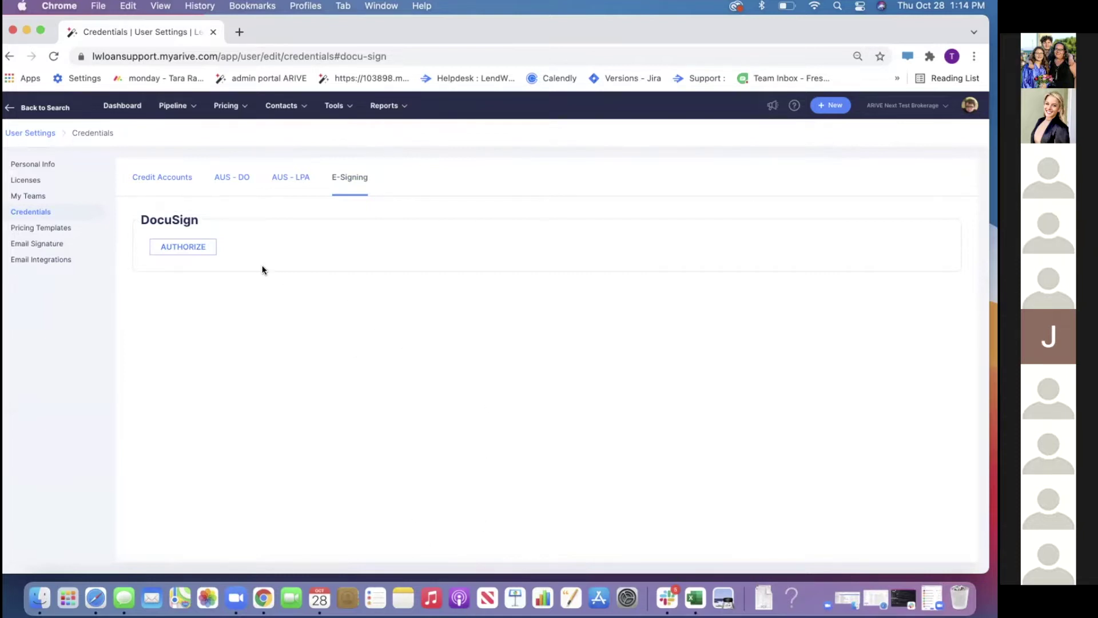
{"action": "mouse_move", "coordinate": [178, 110]}
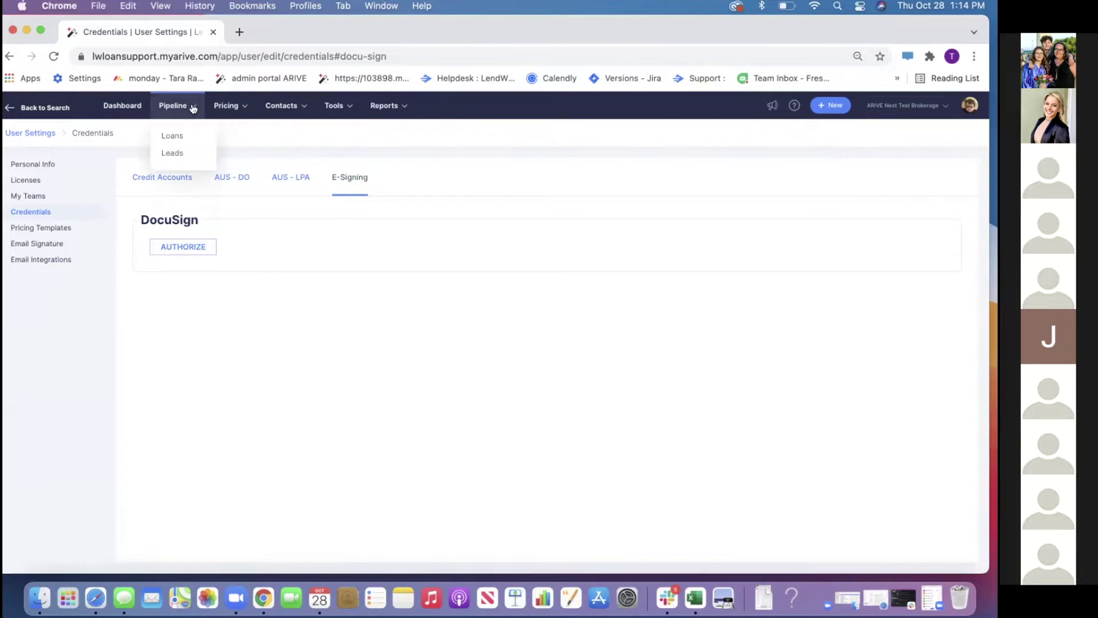
{"action": "left_click", "coordinate": [182, 131]}
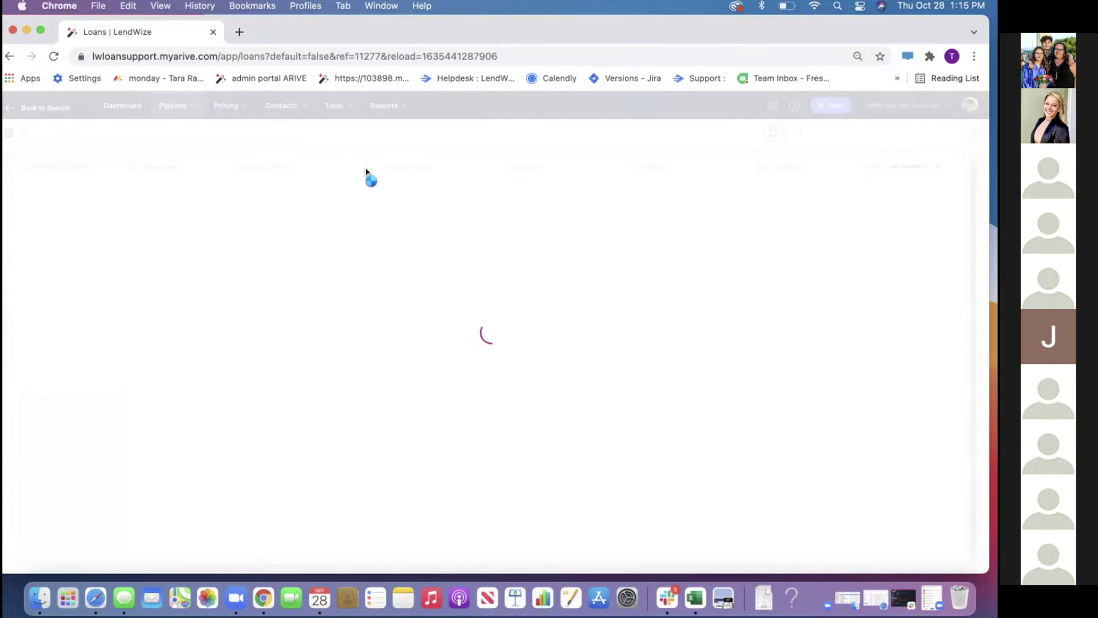
{"action": "left_click", "coordinate": [60, 56]}
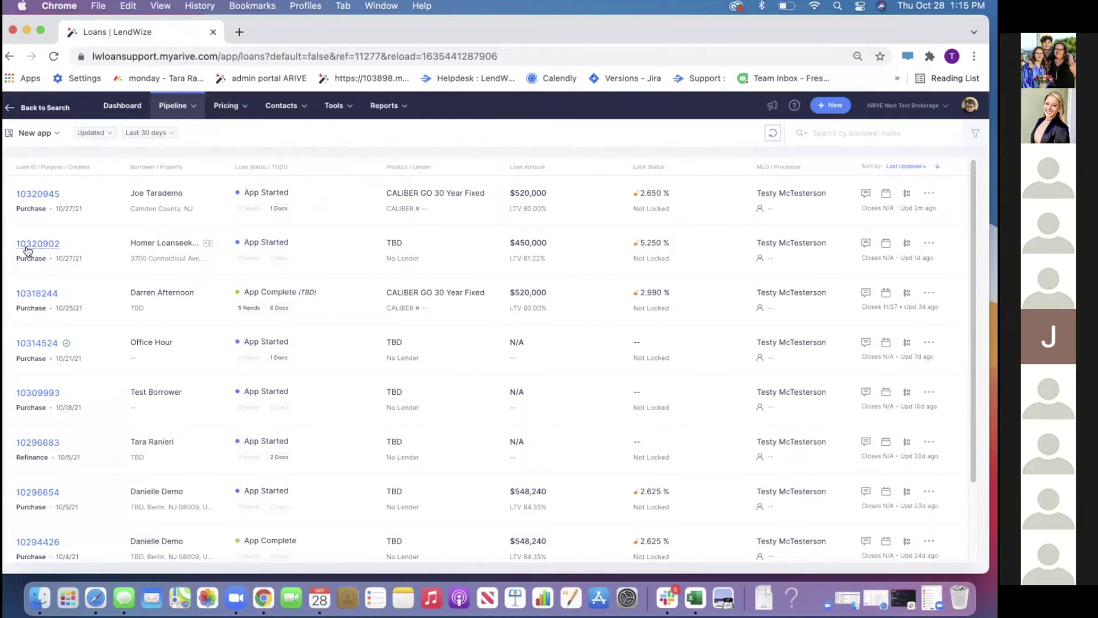
{"action": "left_click", "coordinate": [43, 194]}
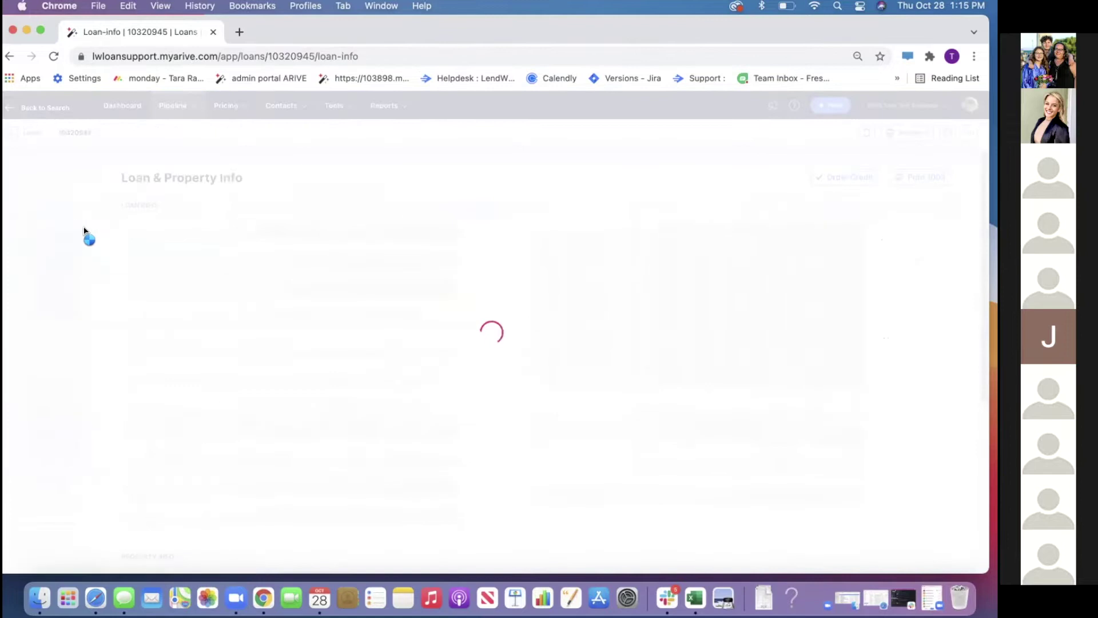
{"action": "left_click", "coordinate": [50, 252]}
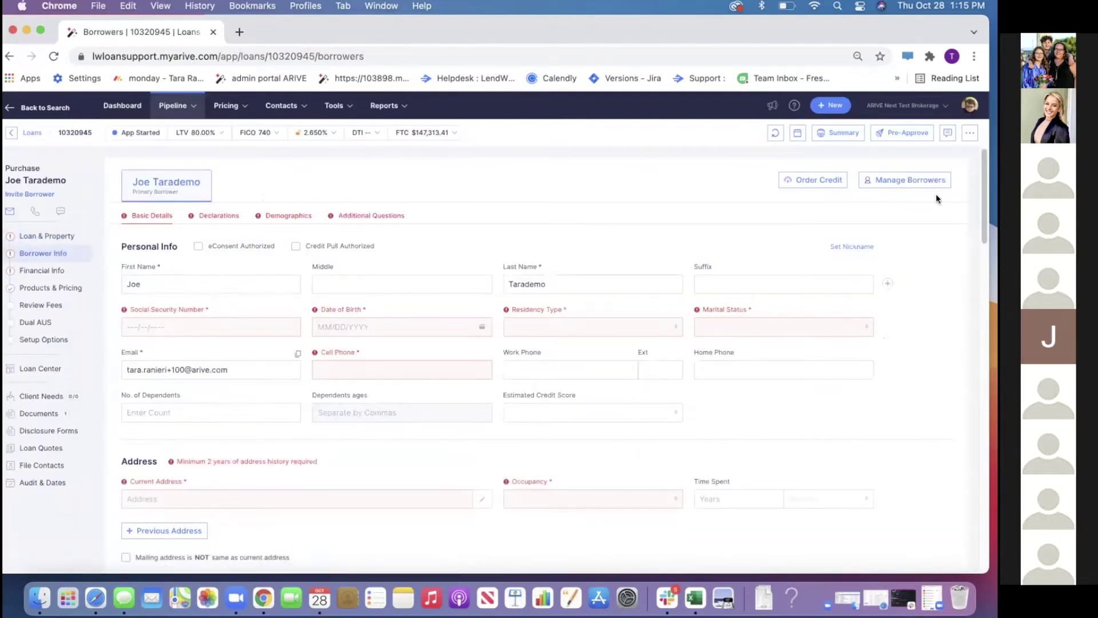
{"action": "left_click", "coordinate": [922, 182]}
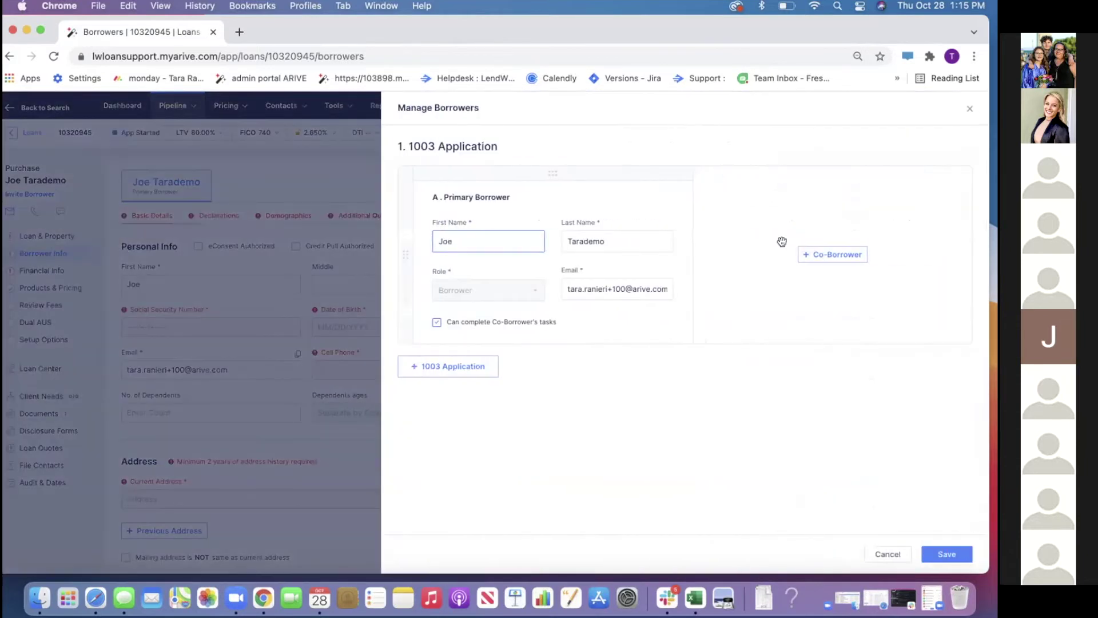
{"action": "left_click", "coordinate": [822, 252]}
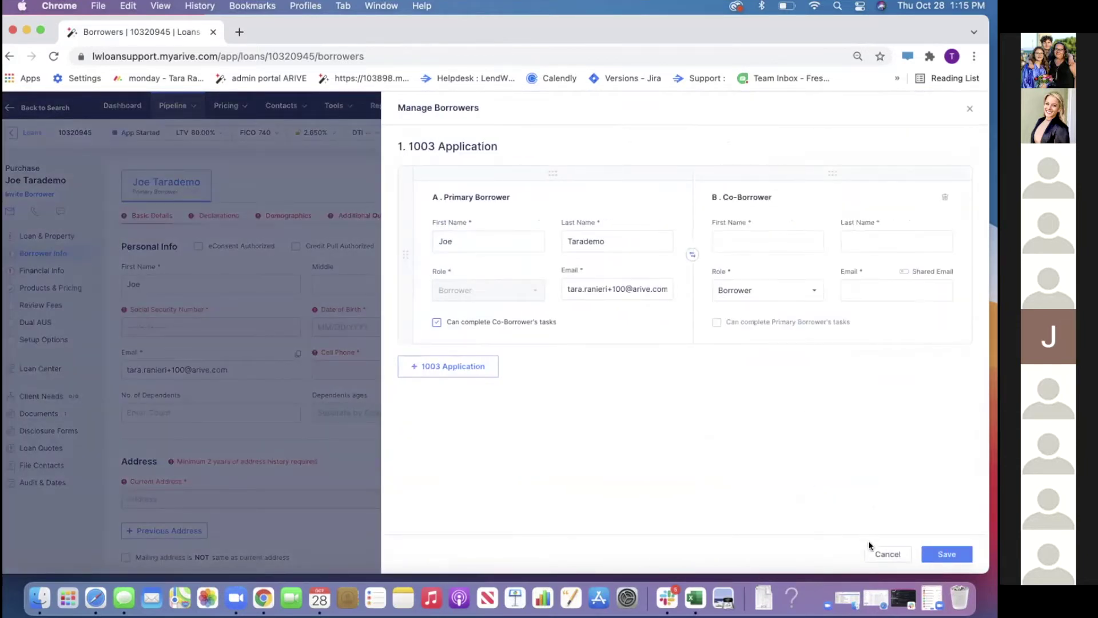
{"action": "left_click", "coordinate": [873, 549]}
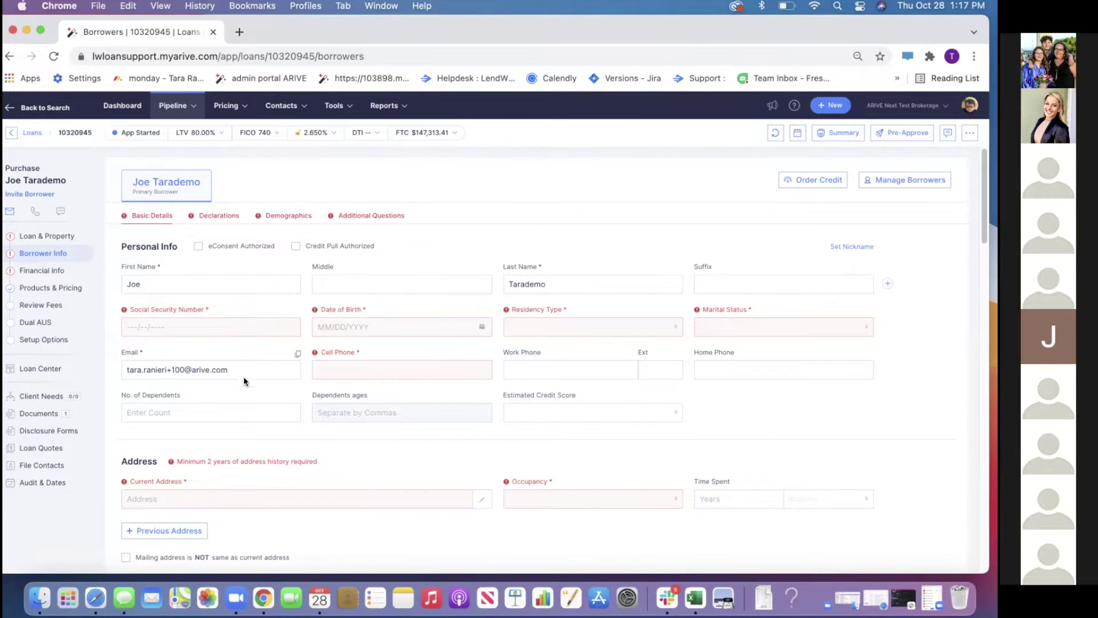
View the loan's Audit & Dates Date Tracking, then open Call Reports for 2021 Q3
{"action": "left_click", "coordinate": [43, 483]}
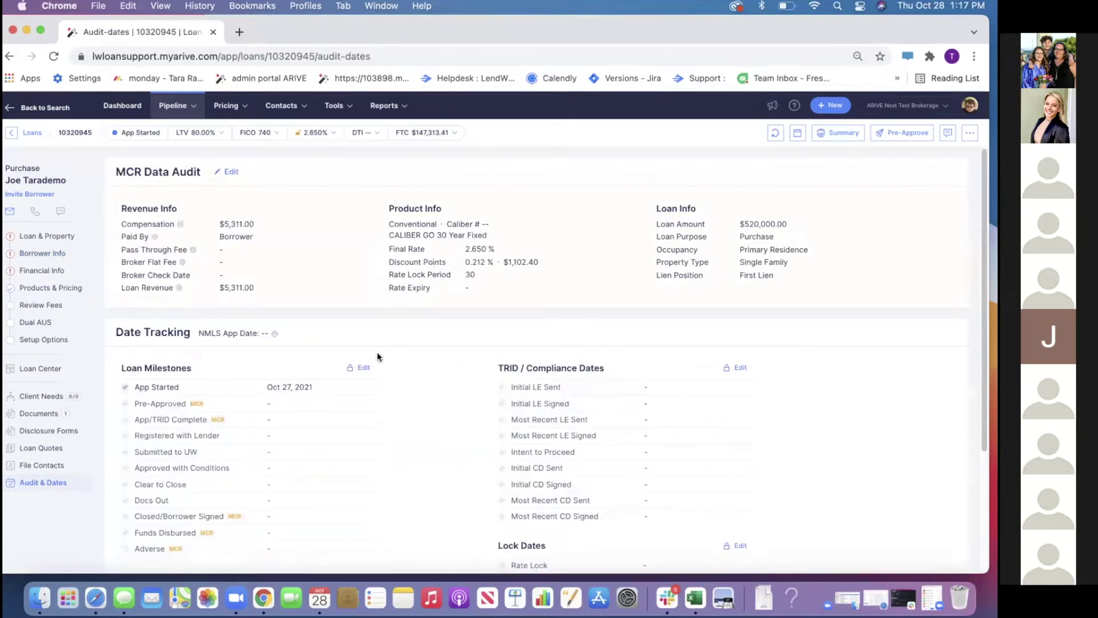
{"action": "scroll", "coordinate": [366, 317], "scroll_direction": "down", "scroll_amount": 3}
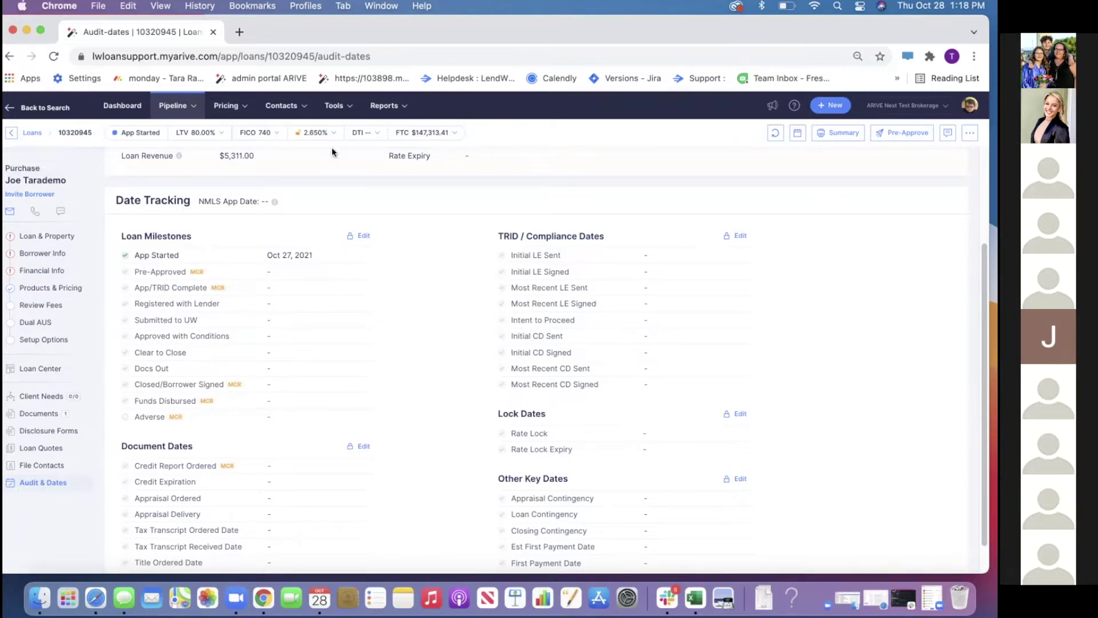
{"action": "left_click", "coordinate": [382, 111]}
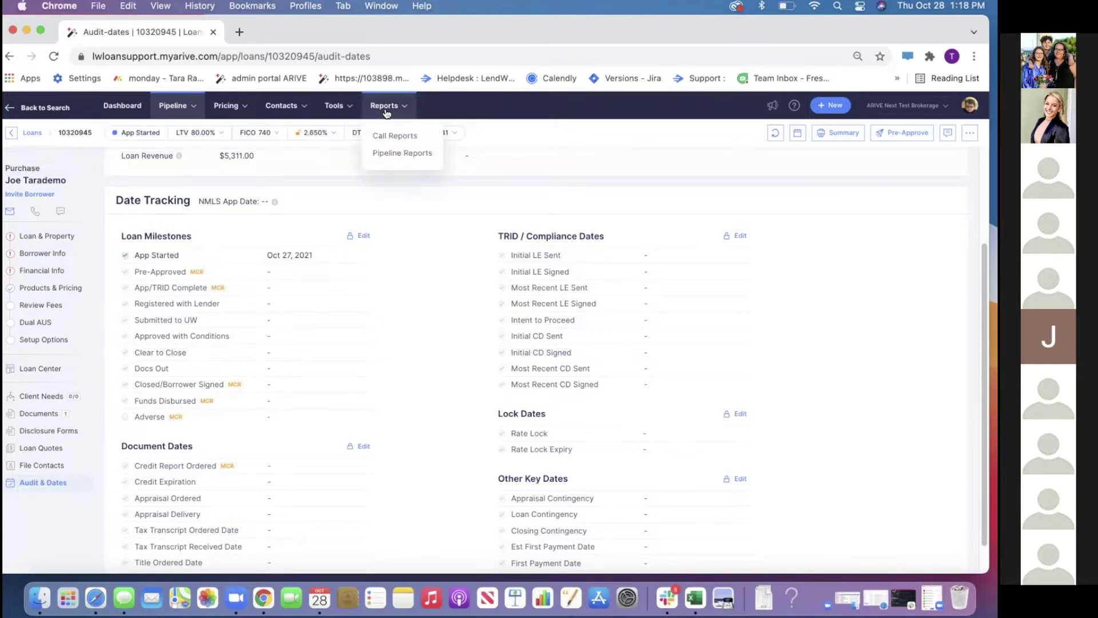
{"action": "left_click", "coordinate": [387, 137]}
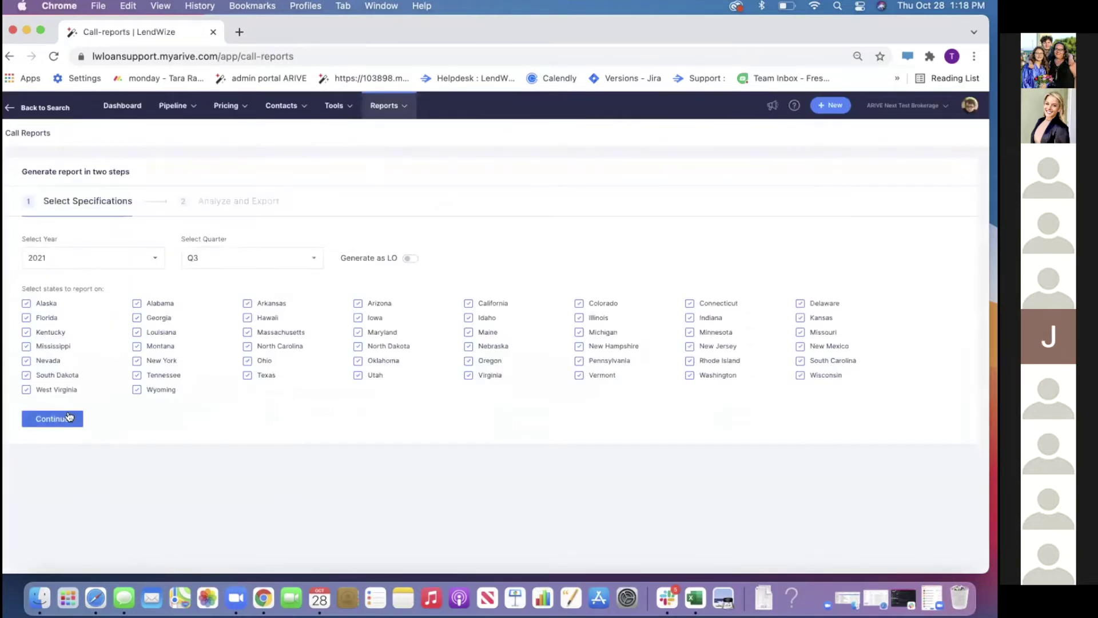
Continue to the report analysis and pick New Jersey from the States list
{"action": "left_click", "coordinate": [69, 417]}
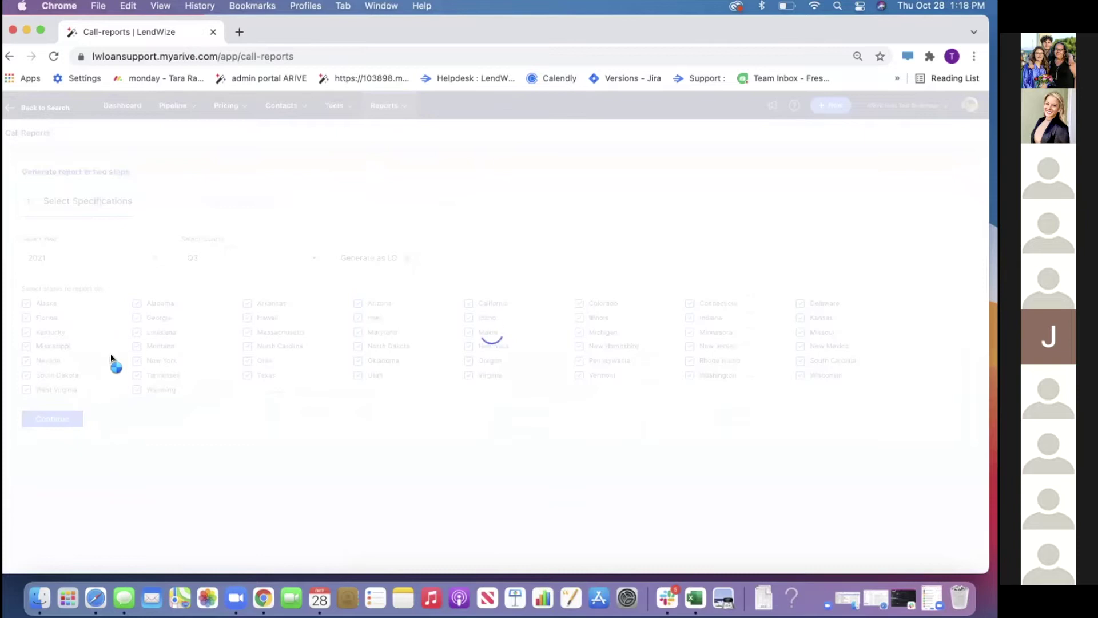
{"action": "scroll", "coordinate": [76, 397], "scroll_direction": "down", "scroll_amount": 5}
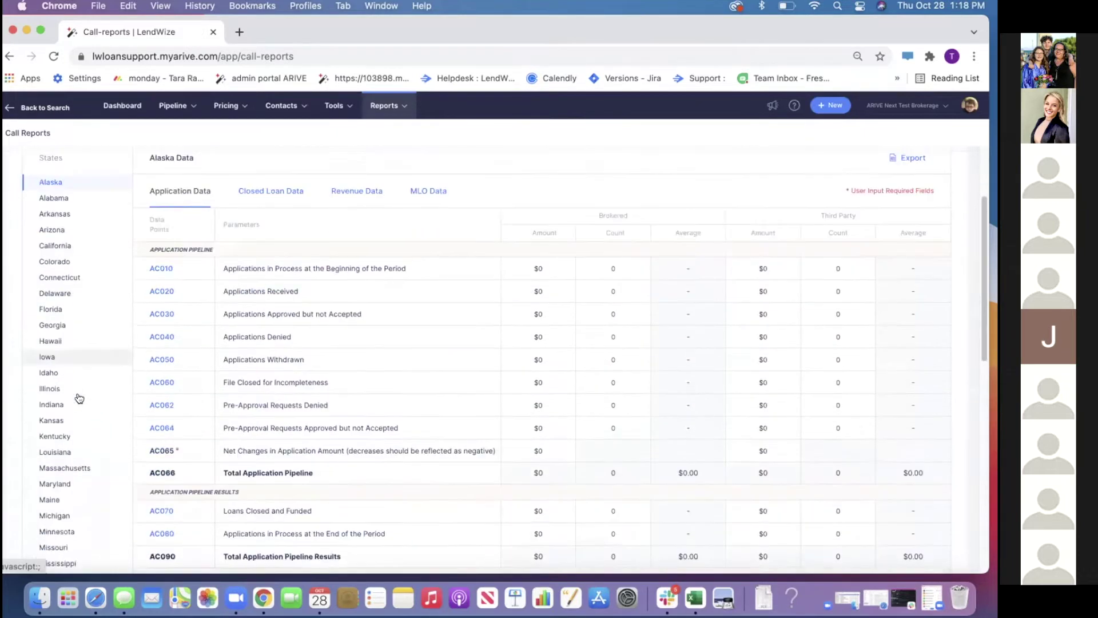
{"action": "scroll", "coordinate": [73, 379], "scroll_direction": "down", "scroll_amount": 5}
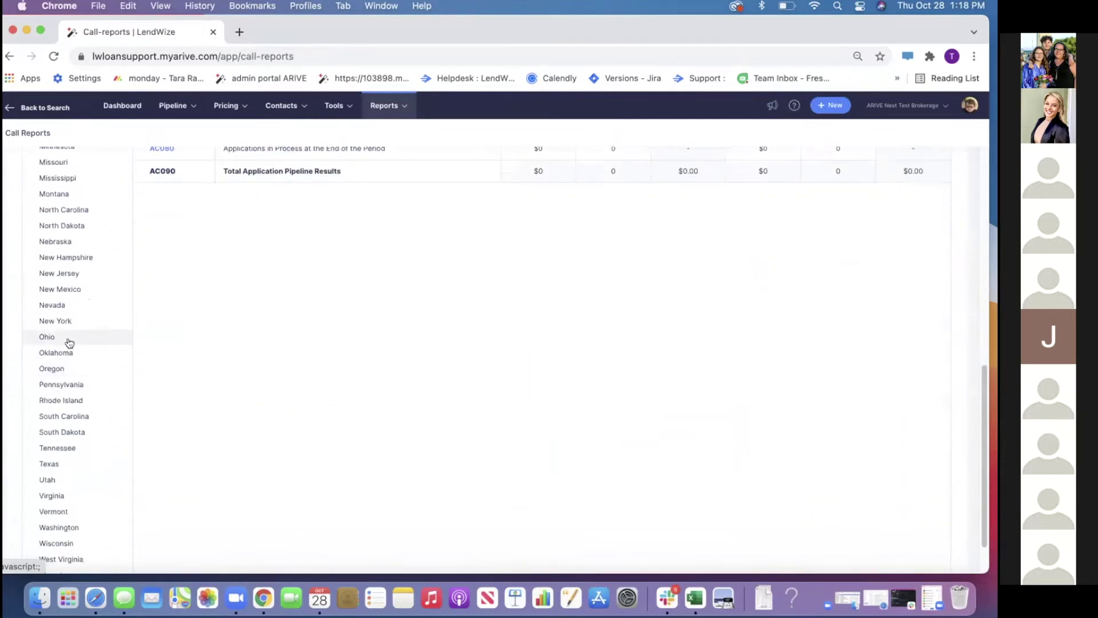
{"action": "left_click", "coordinate": [72, 275]}
{"action": "scroll", "coordinate": [349, 334], "scroll_direction": "up", "scroll_amount": 6}
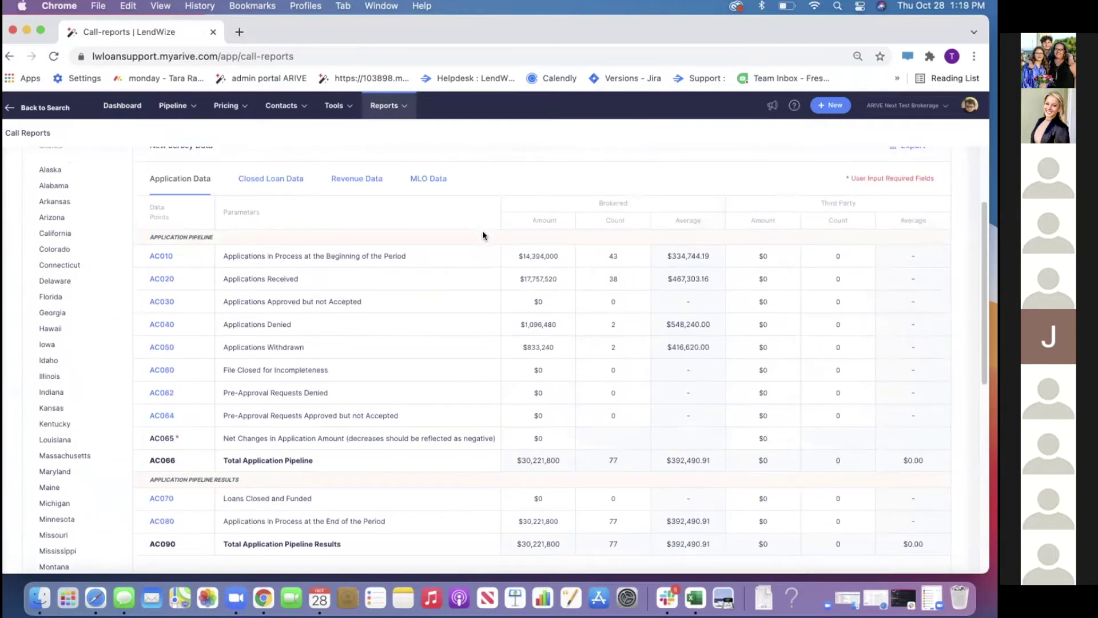
View New Jersey's Closed Loan Data, Revenue Data and MLO Data in turn
{"action": "left_click", "coordinate": [261, 182]}
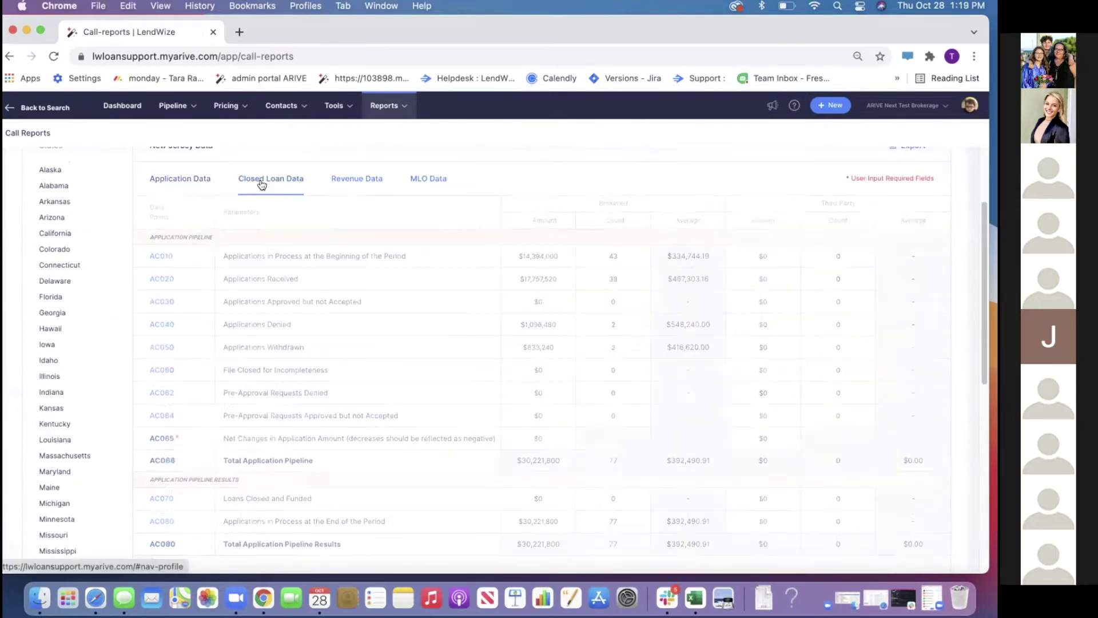
{"action": "left_click", "coordinate": [377, 184]}
{"action": "left_click", "coordinate": [423, 179]}
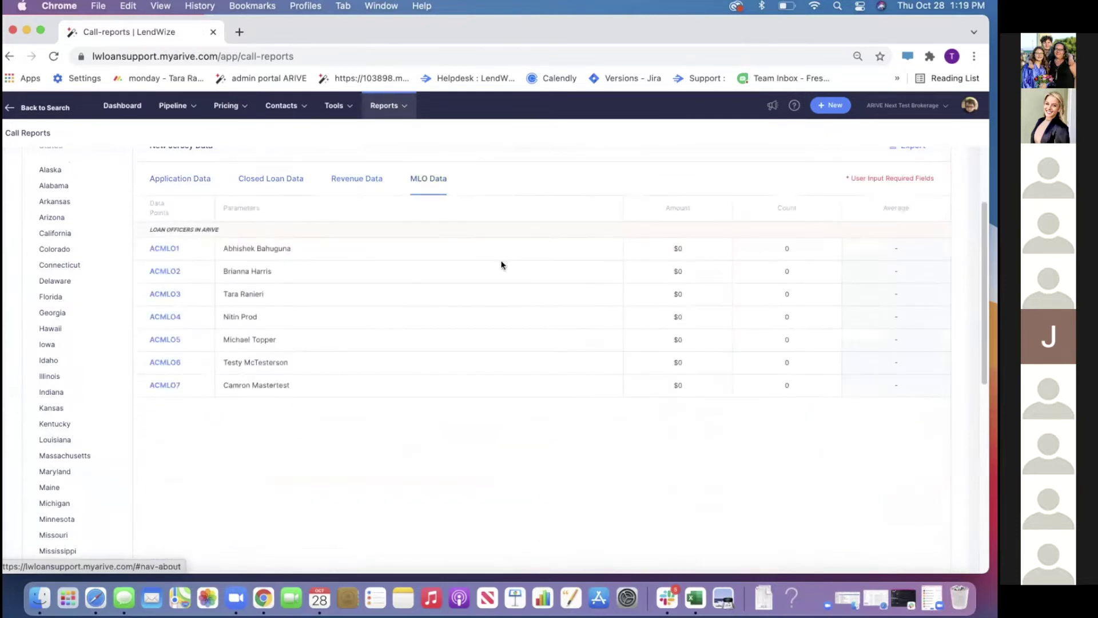
{"action": "scroll", "coordinate": [569, 318], "scroll_direction": "up", "scroll_amount": 3}
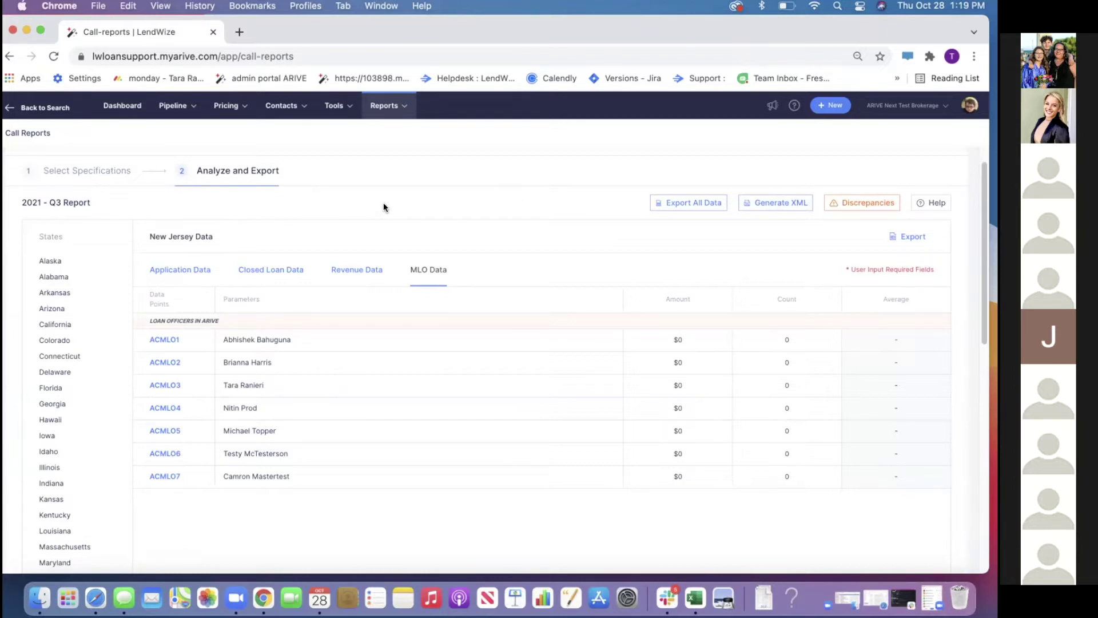
Open the most recently updated loan from the Pipeline Loans list
{"action": "mouse_move", "coordinate": [173, 105]}
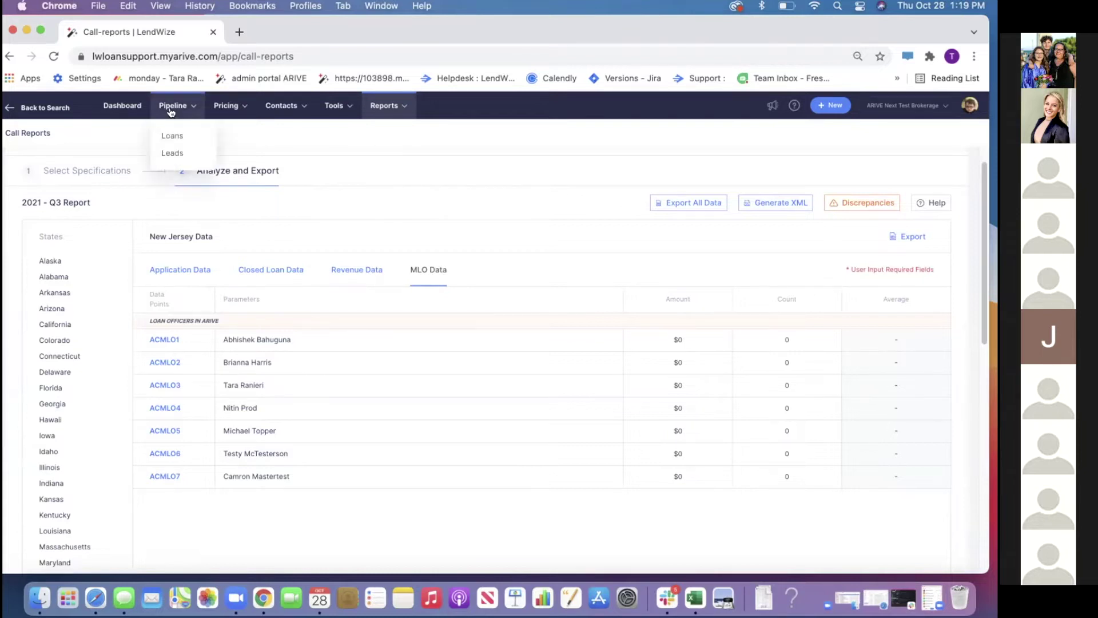
{"action": "left_click", "coordinate": [169, 138]}
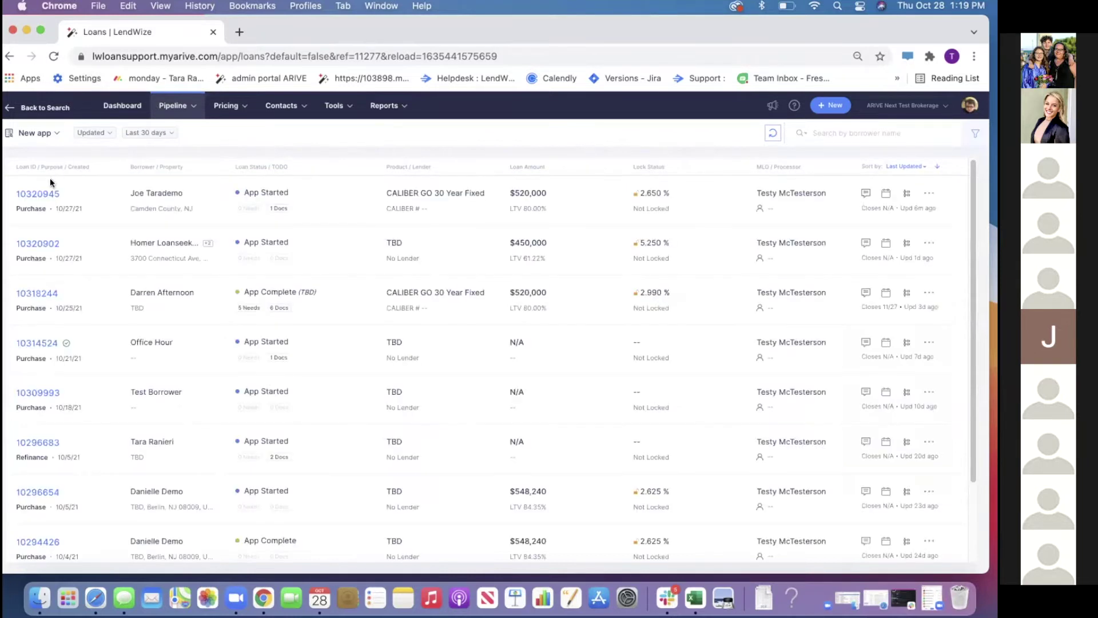
{"action": "left_click", "coordinate": [42, 196]}
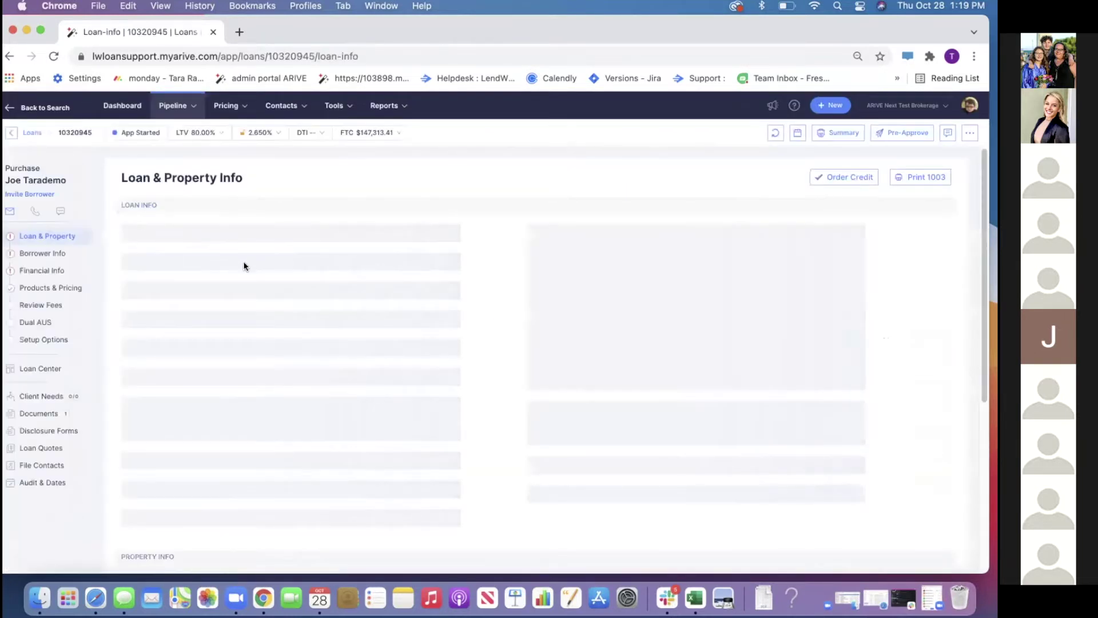
Clear the $650,000 Appraised Value, save the loan, and open ARIVE support in a new tab
{"action": "left_click", "coordinate": [394, 276]}
{"action": "left_click_drag", "start_coordinate": [394, 276], "coordinate": [264, 274]}
{"action": "key", "text": "BackSpace"}
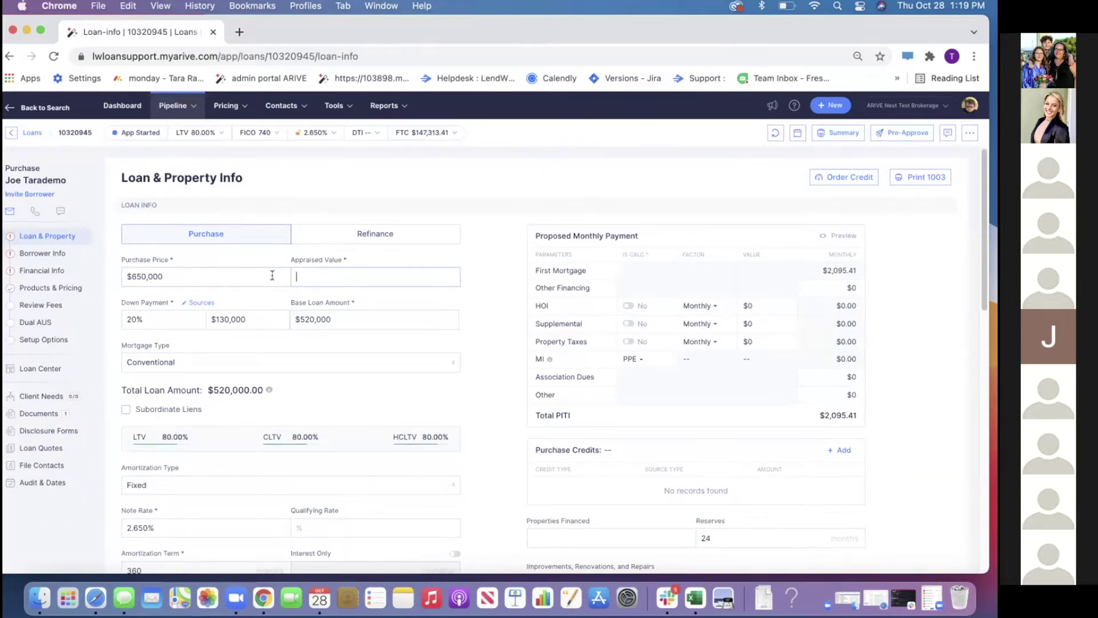
{"action": "left_click", "coordinate": [465, 310]}
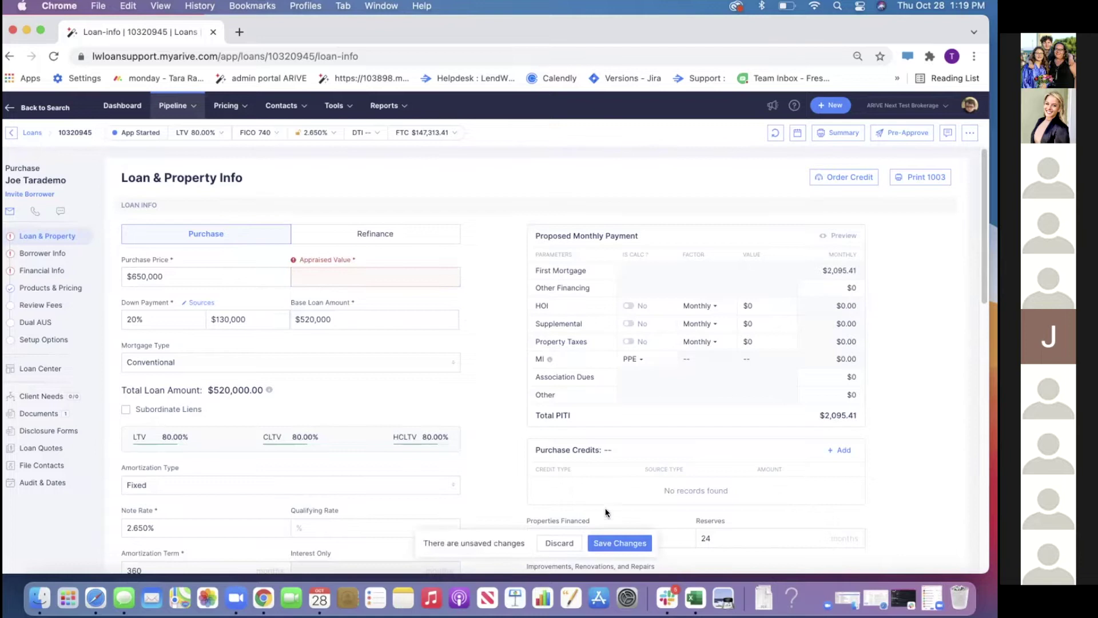
{"action": "left_click", "coordinate": [613, 543]}
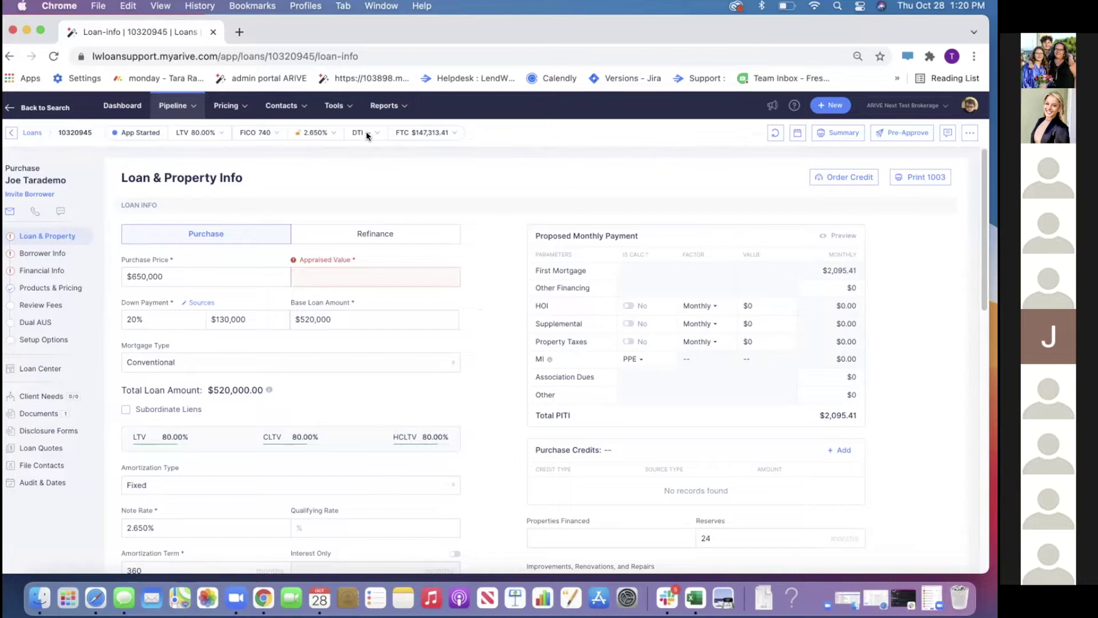
{"action": "left_click", "coordinate": [241, 31]}
{"action": "left_click", "coordinate": [684, 79]}
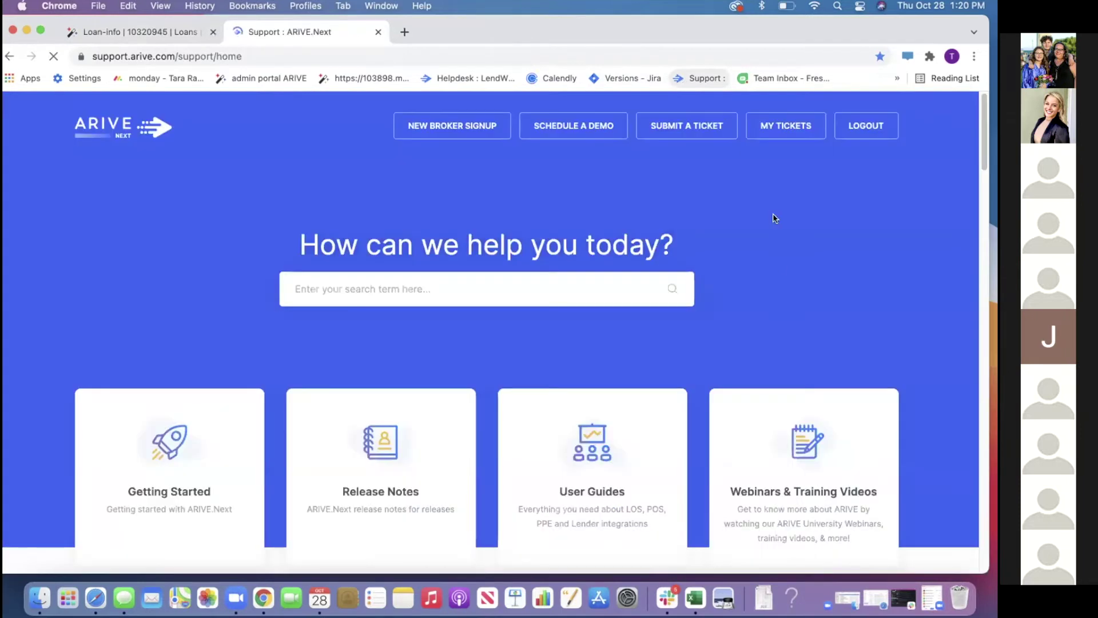
Browse the ARIVE Support Webinars & Training Videos list, then start another blank tab
{"action": "left_click", "coordinate": [789, 457]}
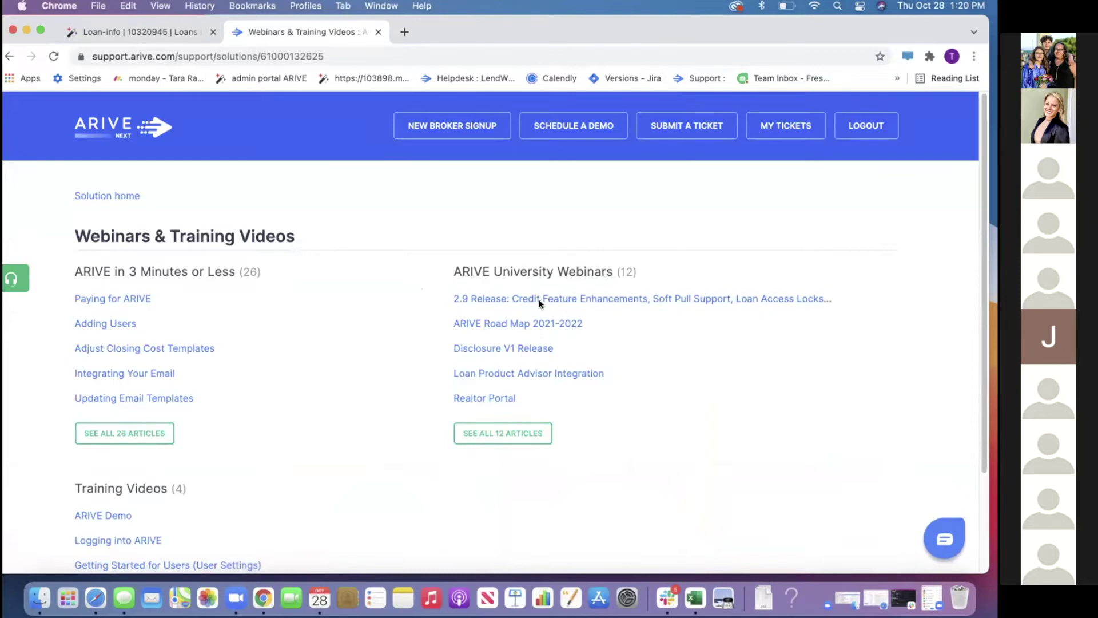
{"action": "scroll", "coordinate": [565, 279], "scroll_direction": "down", "scroll_amount": 3}
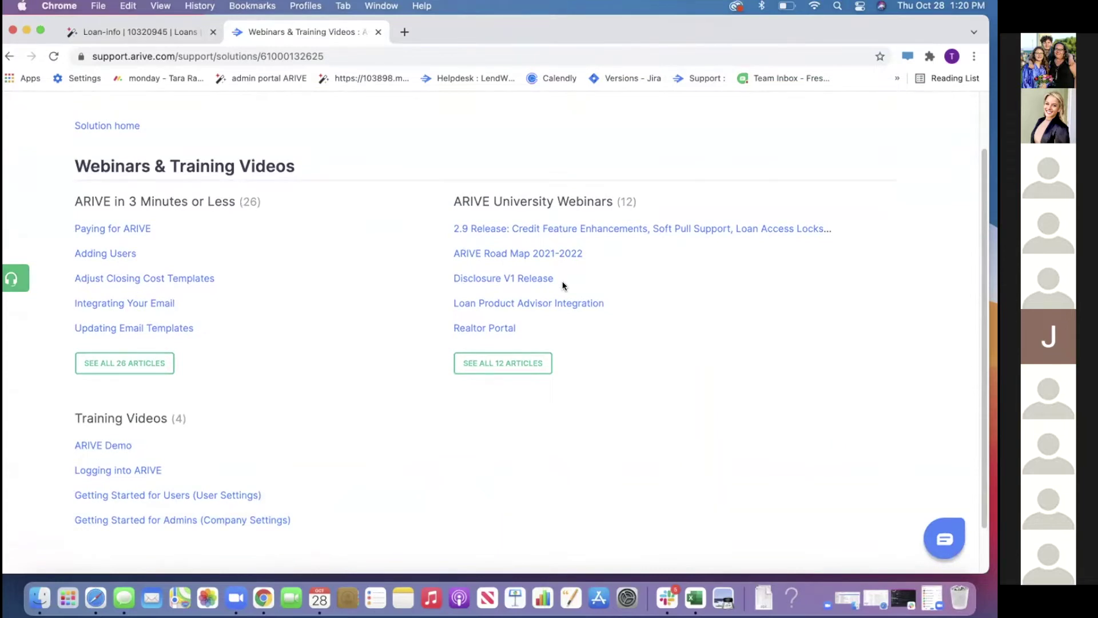
{"action": "scroll", "coordinate": [563, 286], "scroll_direction": "down", "scroll_amount": 2}
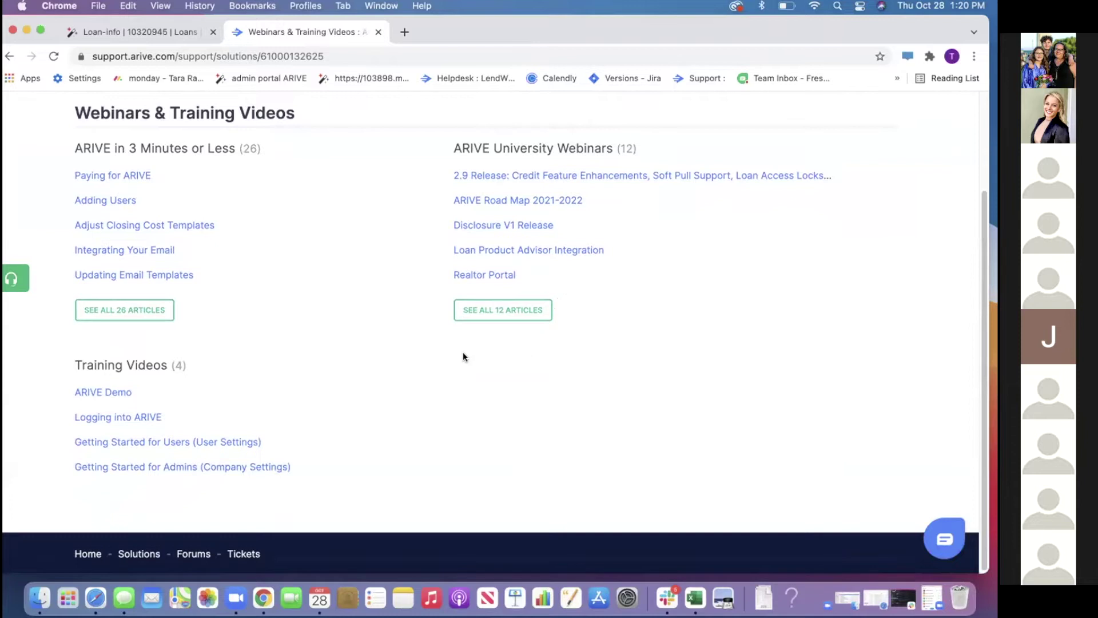
{"action": "scroll", "coordinate": [319, 305], "scroll_direction": "up", "scroll_amount": 4}
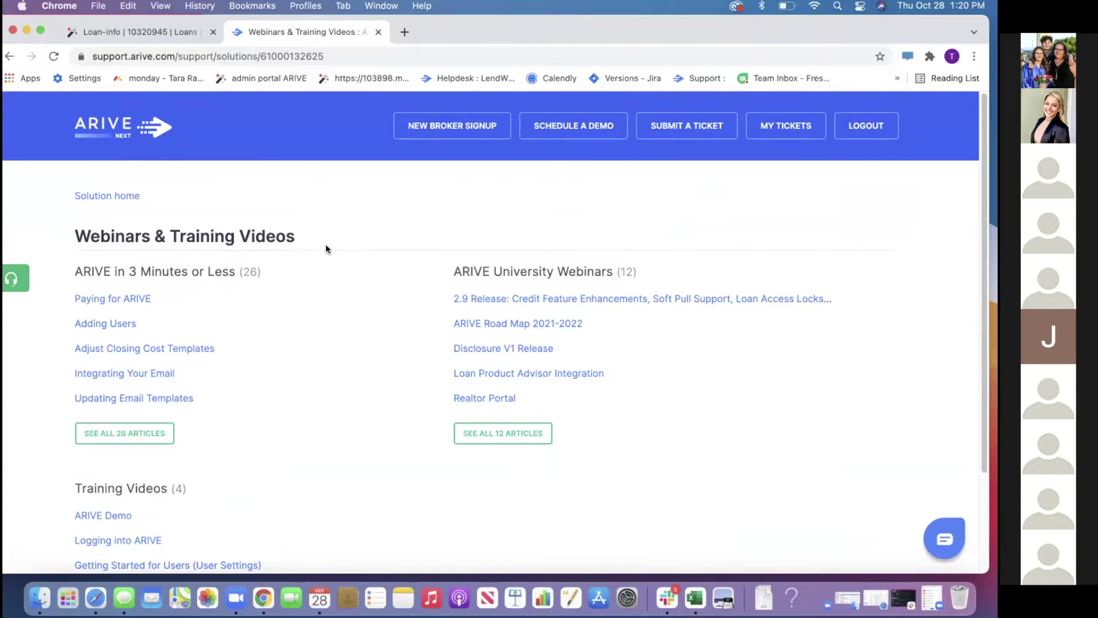
{"action": "scroll", "coordinate": [310, 343], "scroll_direction": "down", "scroll_amount": 3}
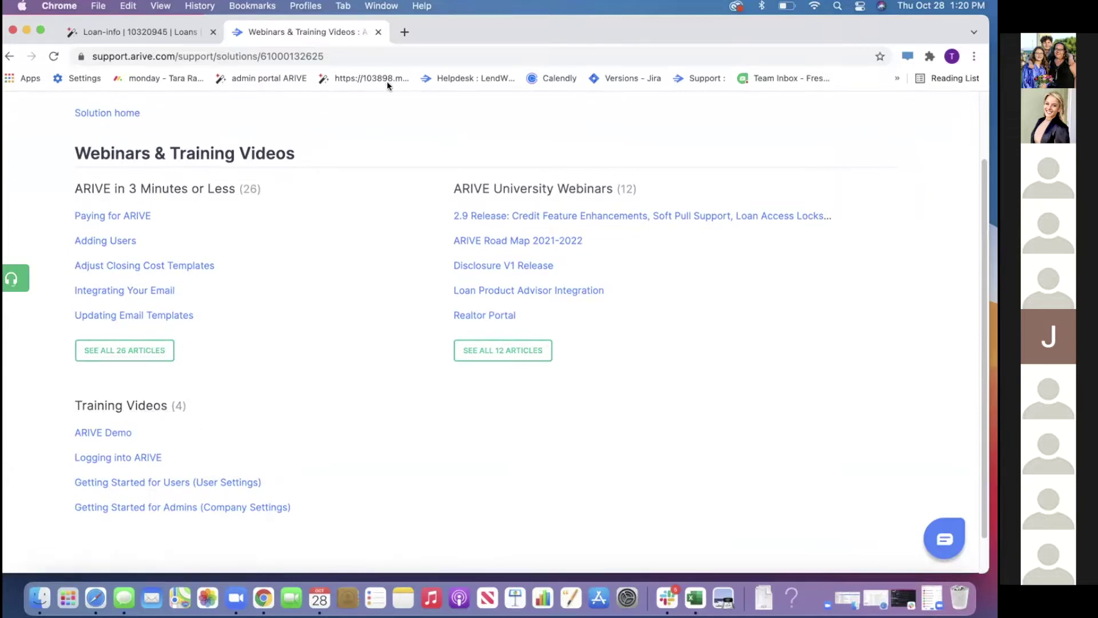
{"action": "left_click", "coordinate": [407, 30]}
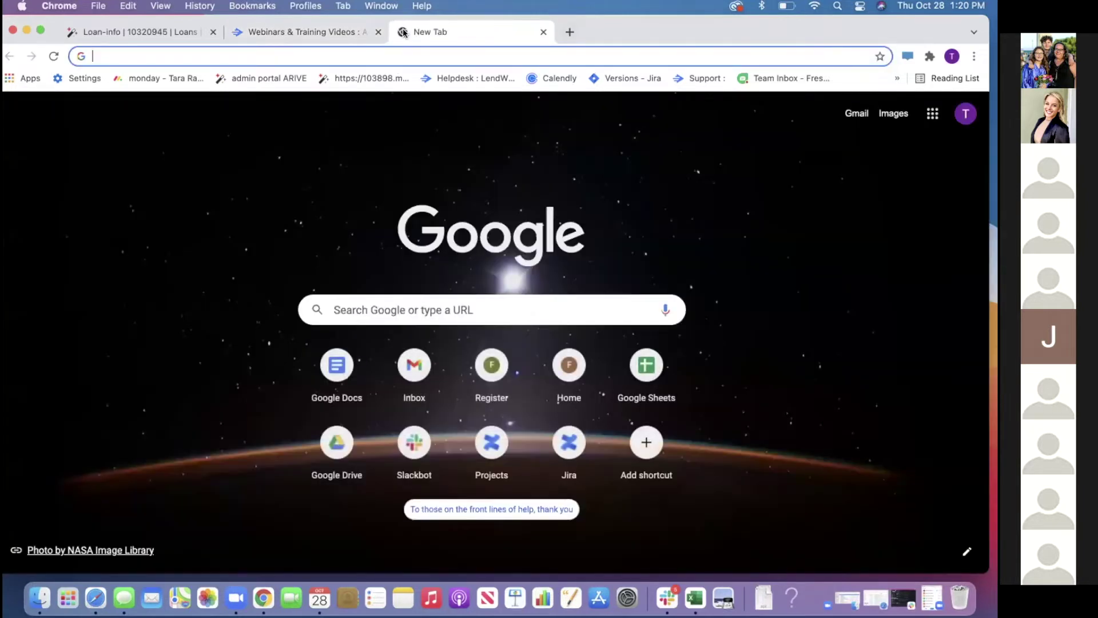
Load YouTube, search for 'arive', browse the results, then return to the ARIVE loan tab
{"action": "type", "text": "yout"}
{"action": "key", "text": "Return"}
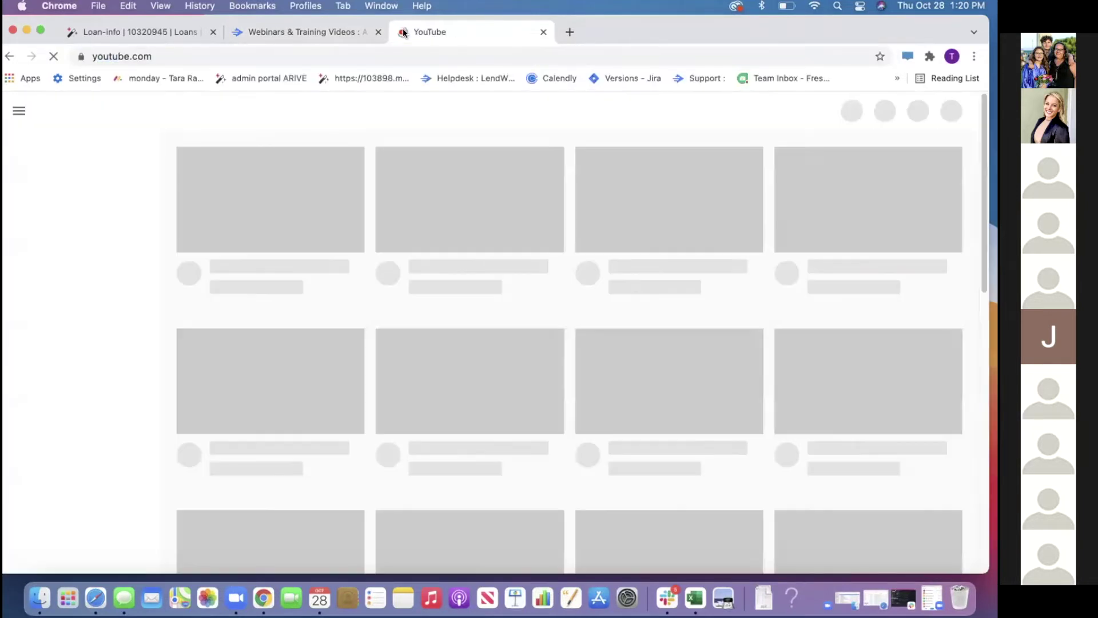
{"action": "type", "text": "ar"}
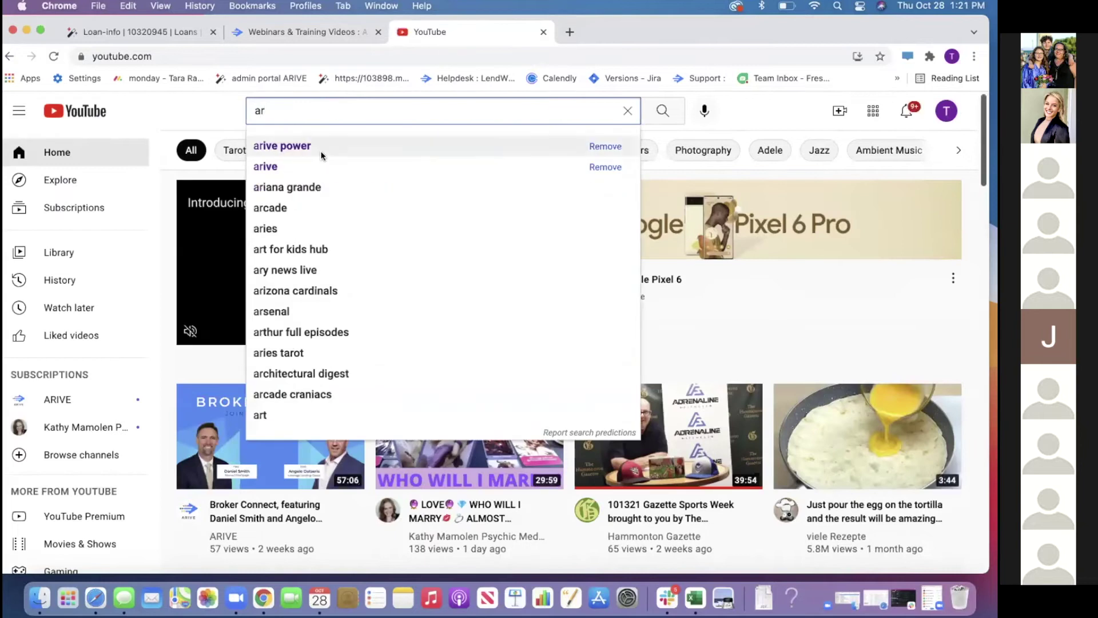
{"action": "left_click", "coordinate": [321, 162]}
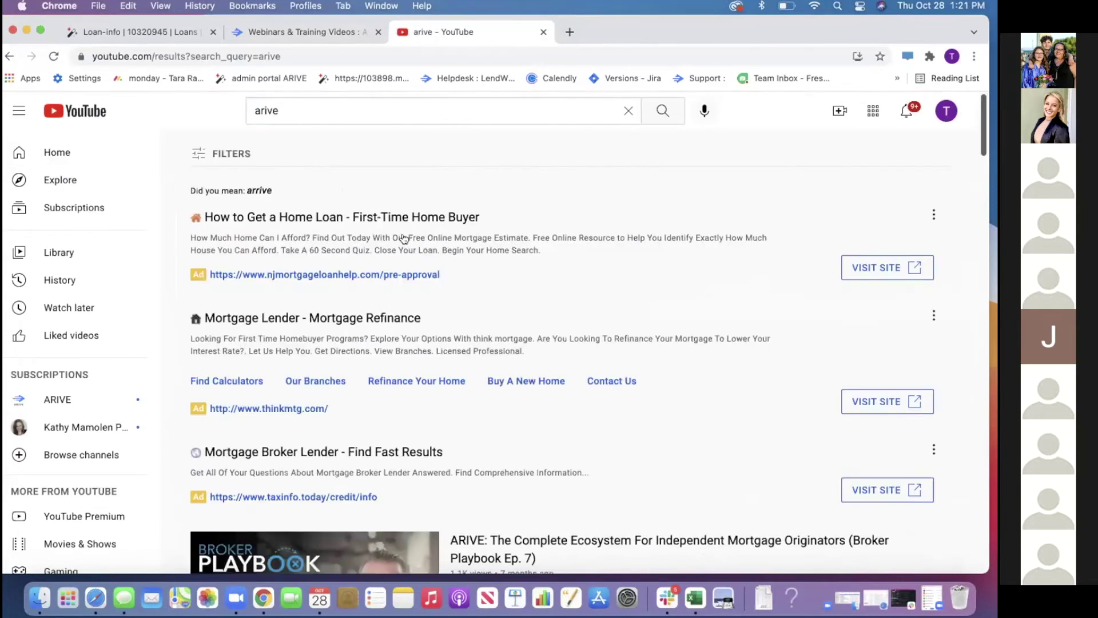
{"action": "scroll", "coordinate": [445, 277], "scroll_direction": "down", "scroll_amount": 5}
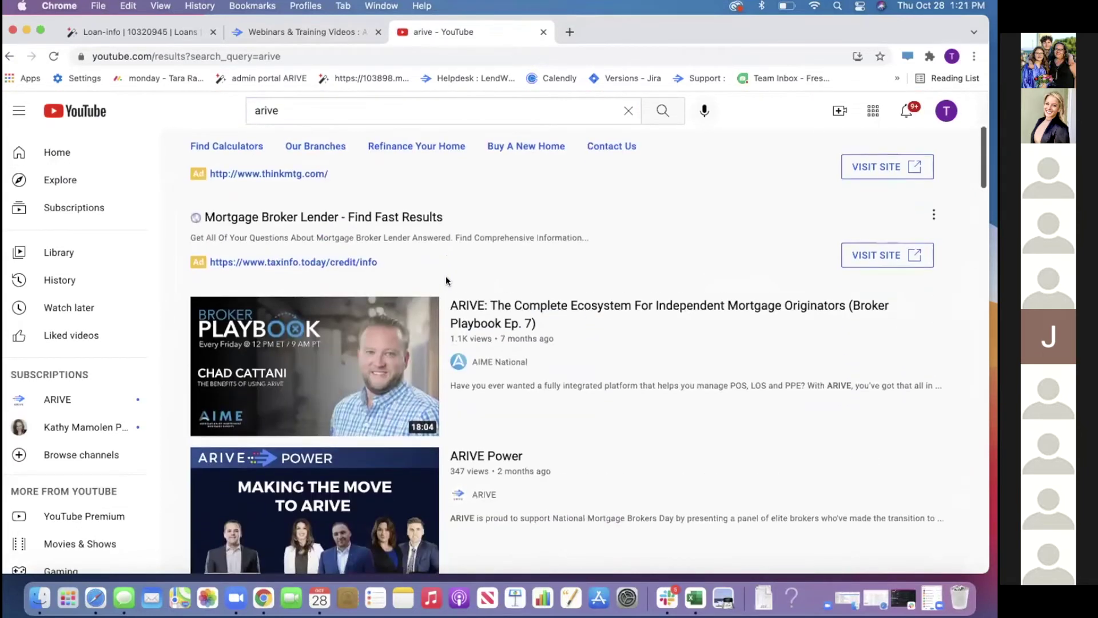
{"action": "scroll", "coordinate": [445, 275], "scroll_direction": "down", "scroll_amount": 5}
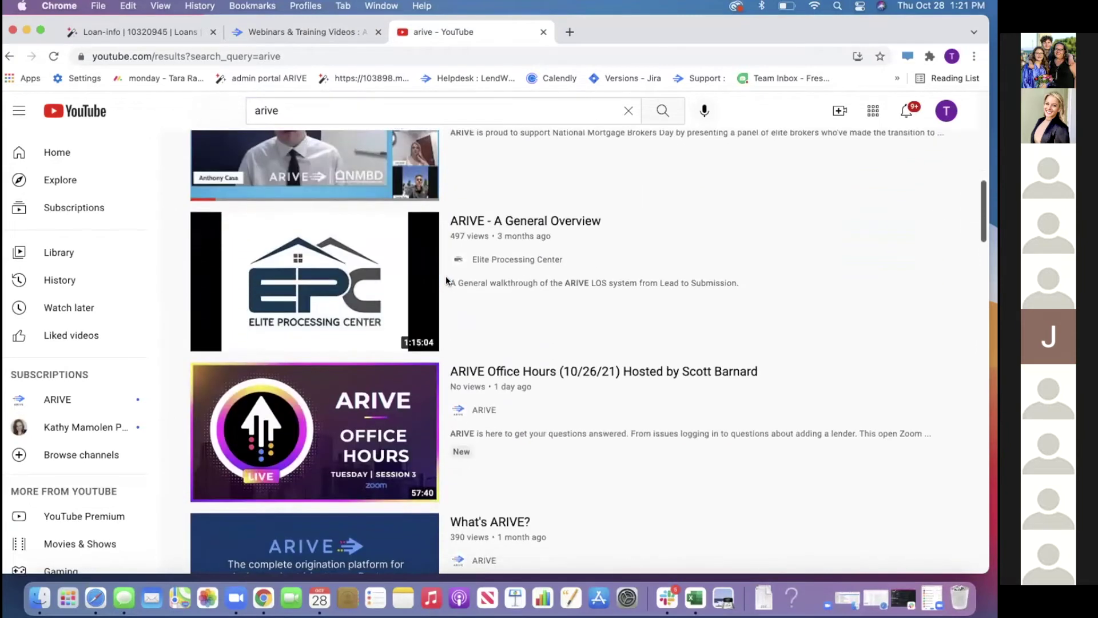
{"action": "left_click", "coordinate": [187, 32]}
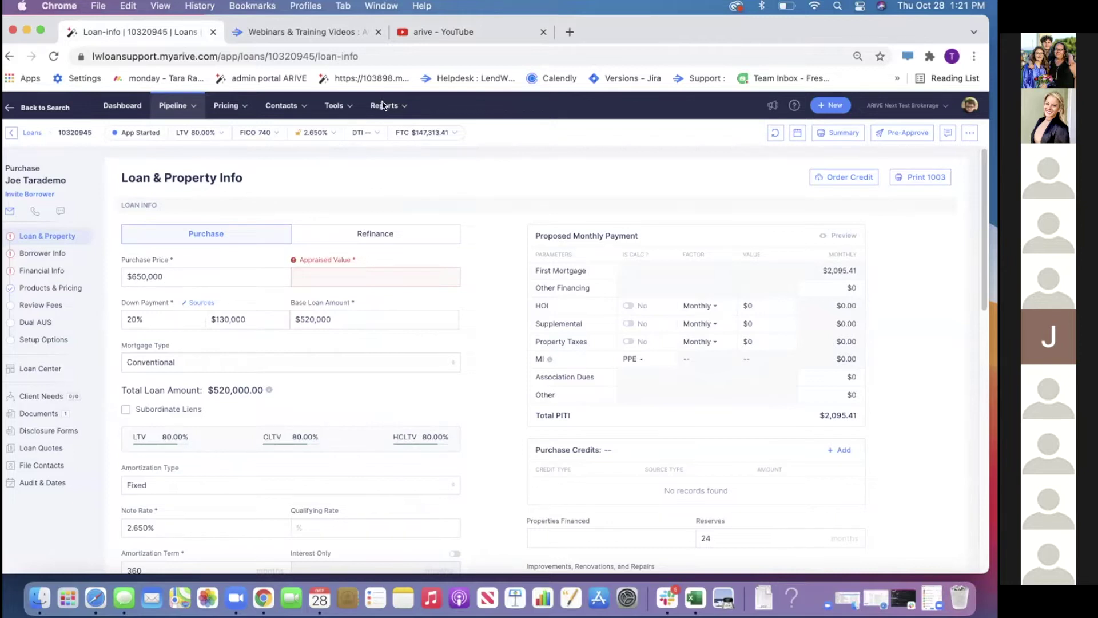
Visit the Company Settings Lenders page, then go to the Pipeline Loans list
{"action": "left_click", "coordinate": [970, 108]}
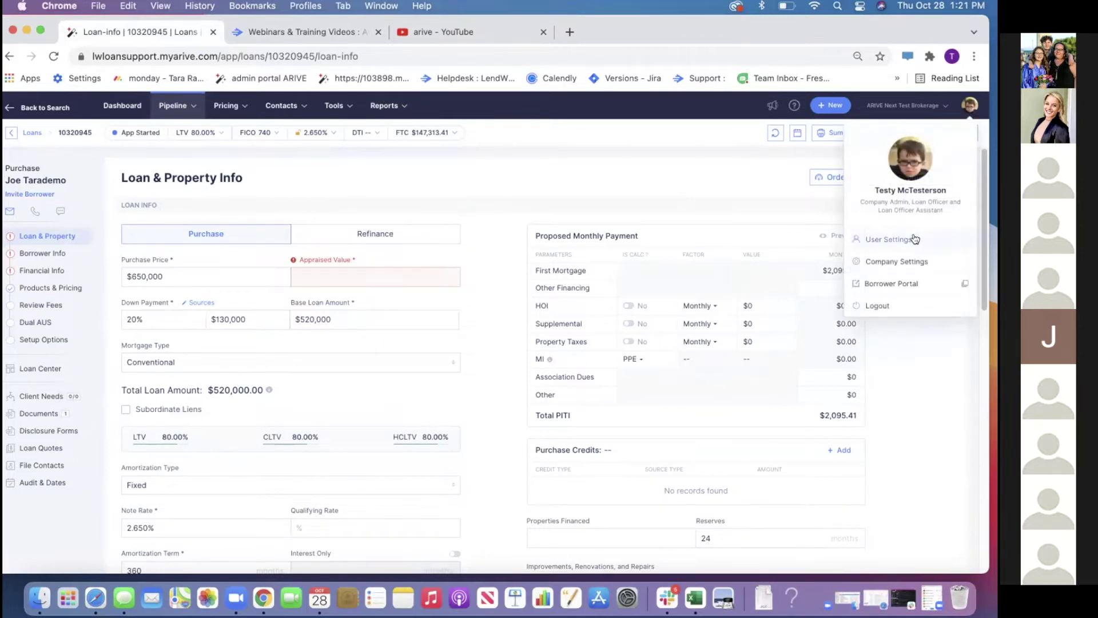
{"action": "left_click", "coordinate": [907, 261]}
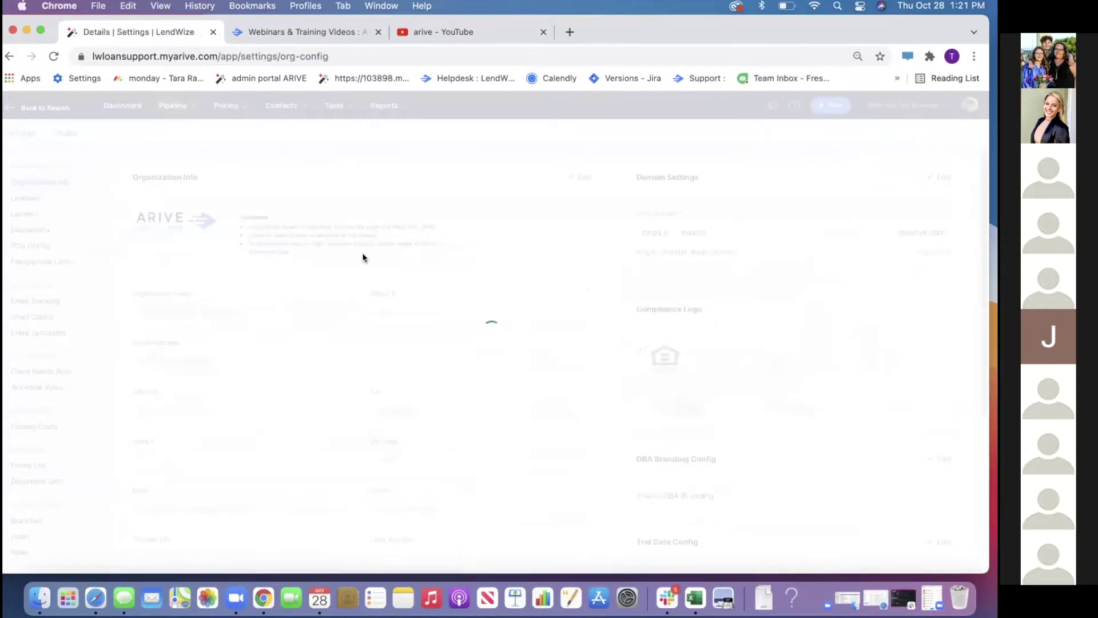
{"action": "left_click", "coordinate": [63, 214]}
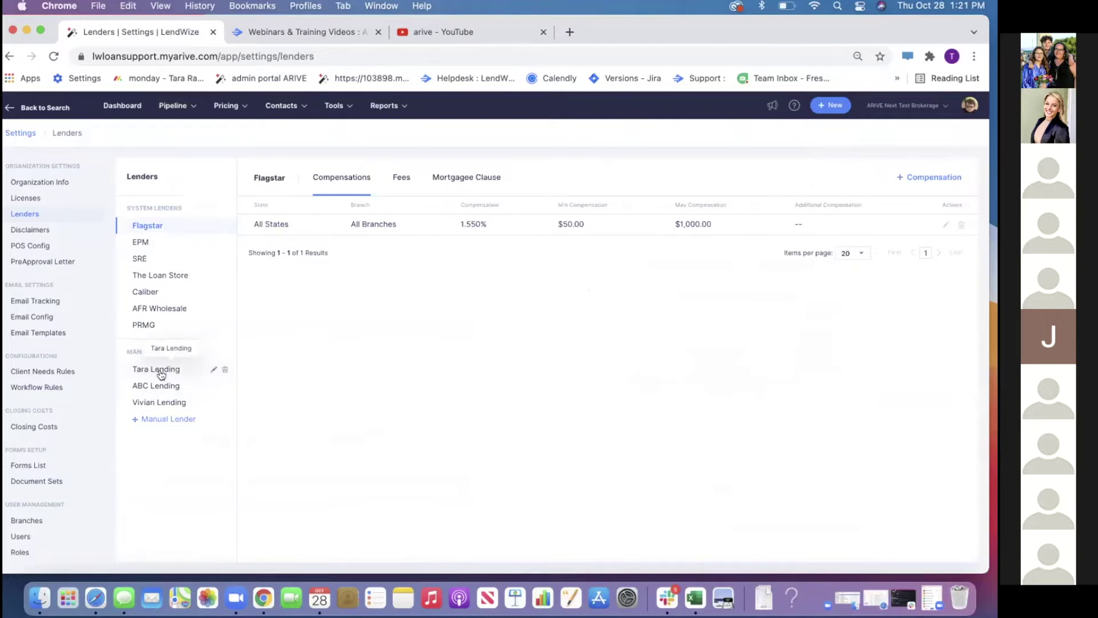
{"action": "mouse_move", "coordinate": [177, 113]}
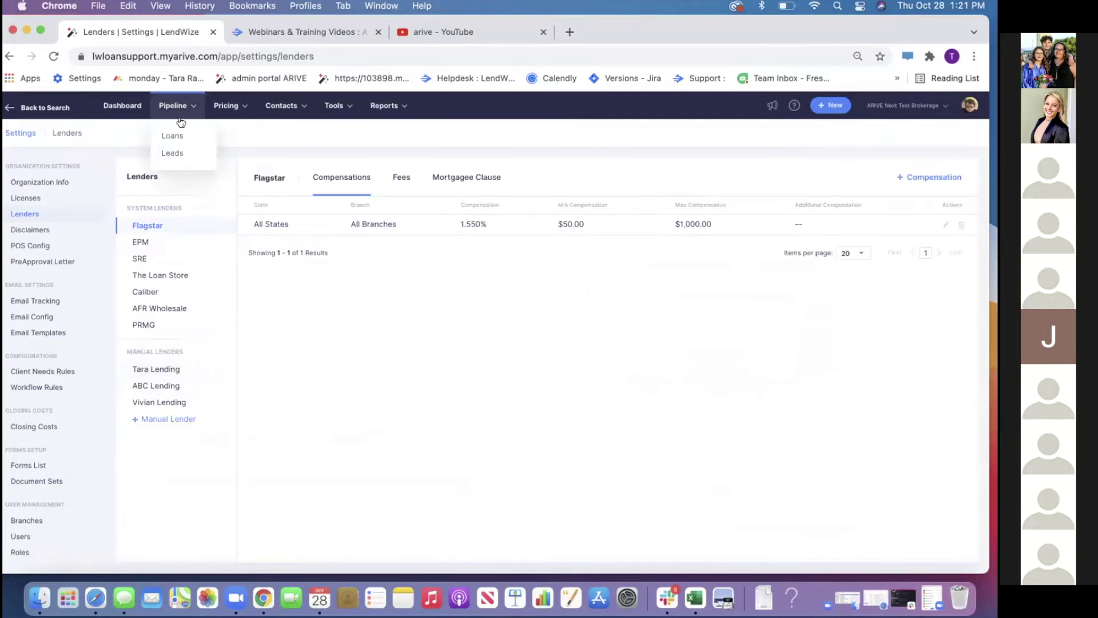
{"action": "left_click", "coordinate": [178, 141]}
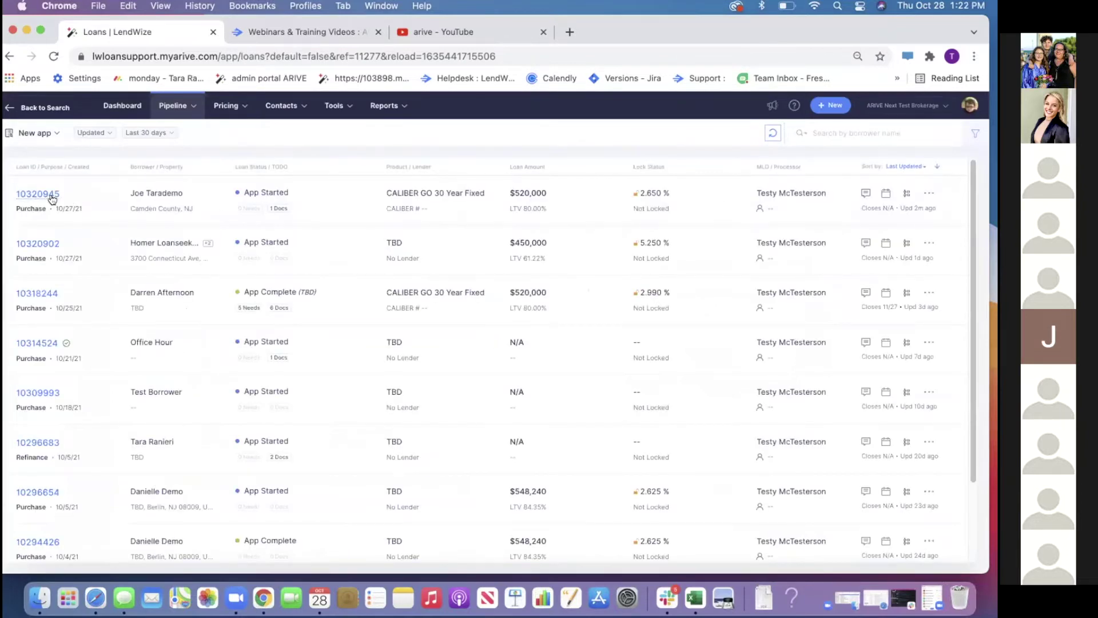
Open the top pipeline loan's Products & Pricing page and start a re-price
{"action": "left_click", "coordinate": [51, 194]}
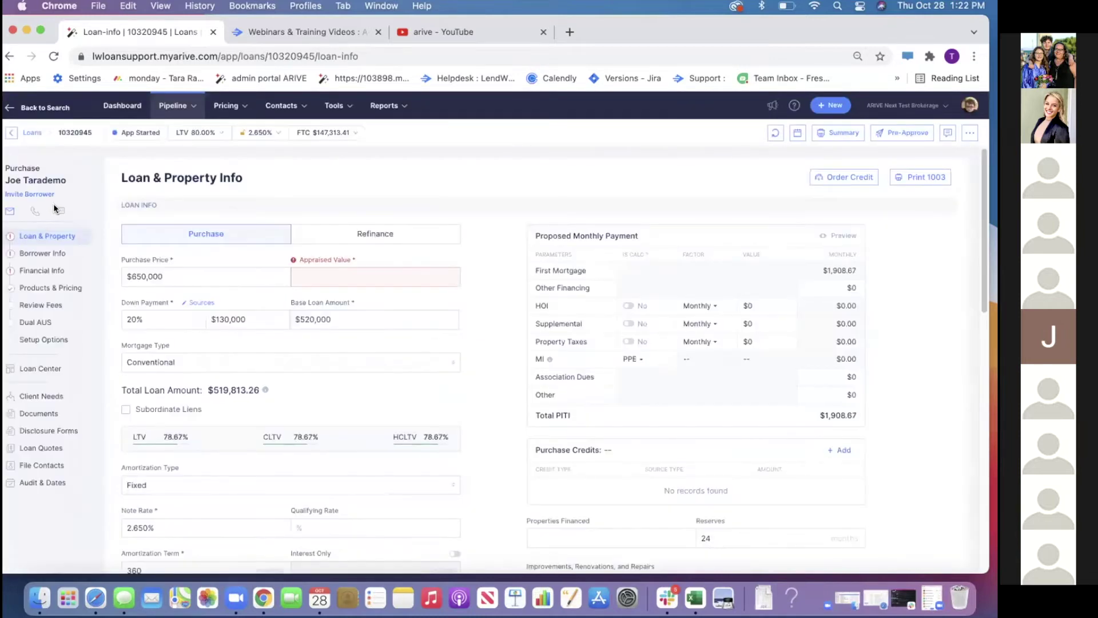
{"action": "left_click", "coordinate": [51, 293]}
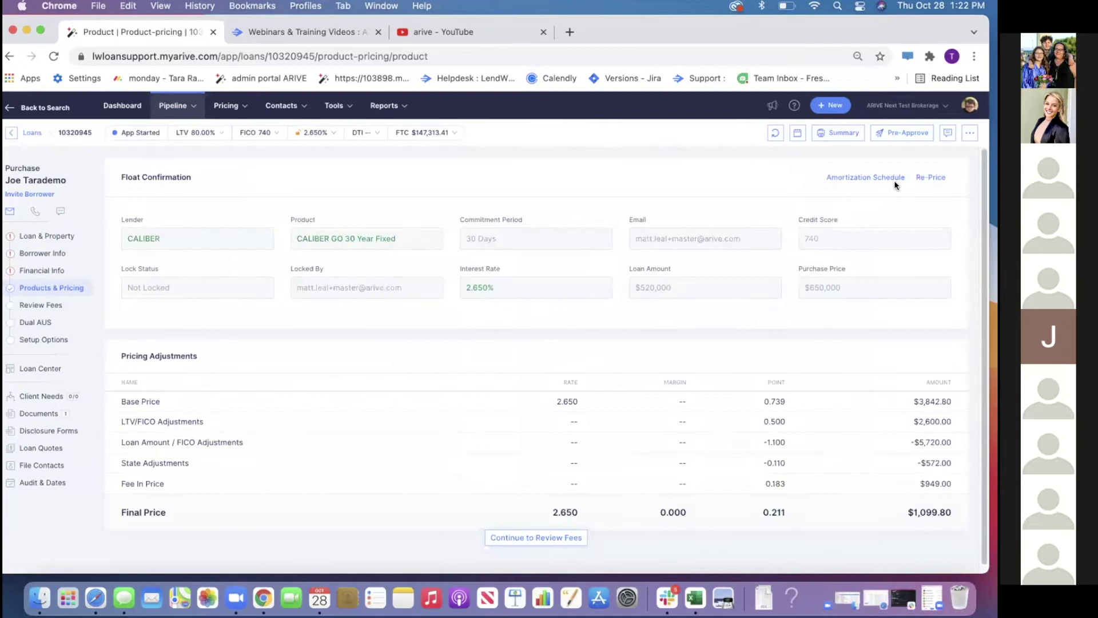
{"action": "left_click", "coordinate": [931, 177]}
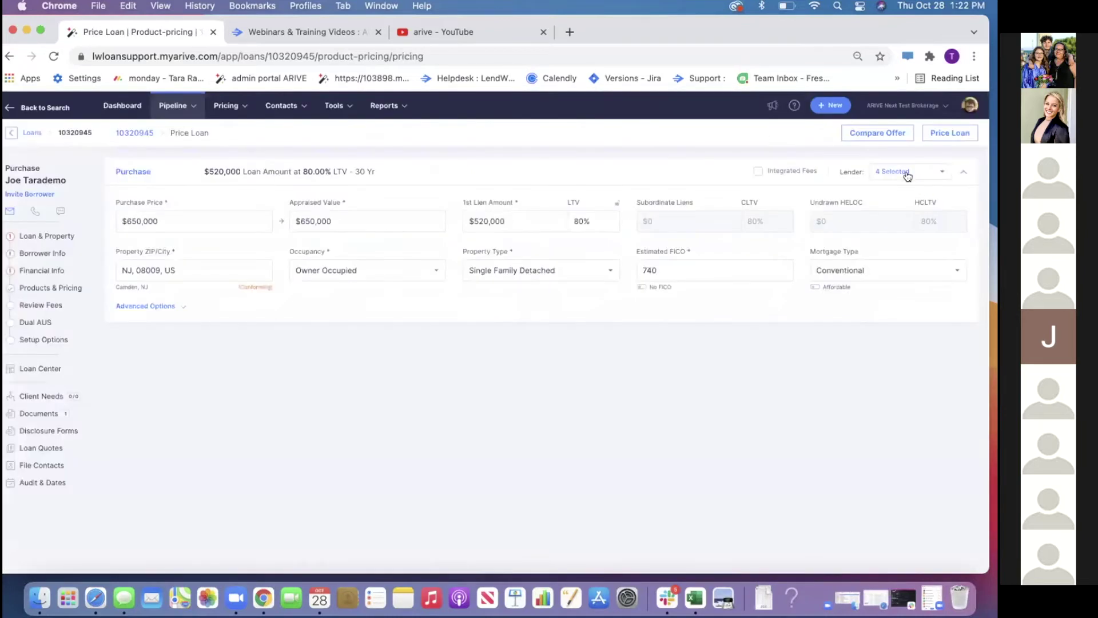
Limit the lenders to Tara Lending only, deselecting Caliber, EPM and Flagstar
{"action": "left_click", "coordinate": [908, 171]}
{"action": "left_click", "coordinate": [874, 232]}
{"action": "left_click", "coordinate": [872, 250]}
{"action": "left_click", "coordinate": [874, 268]}
{"action": "scroll", "coordinate": [877, 325], "scroll_direction": "down", "scroll_amount": 2}
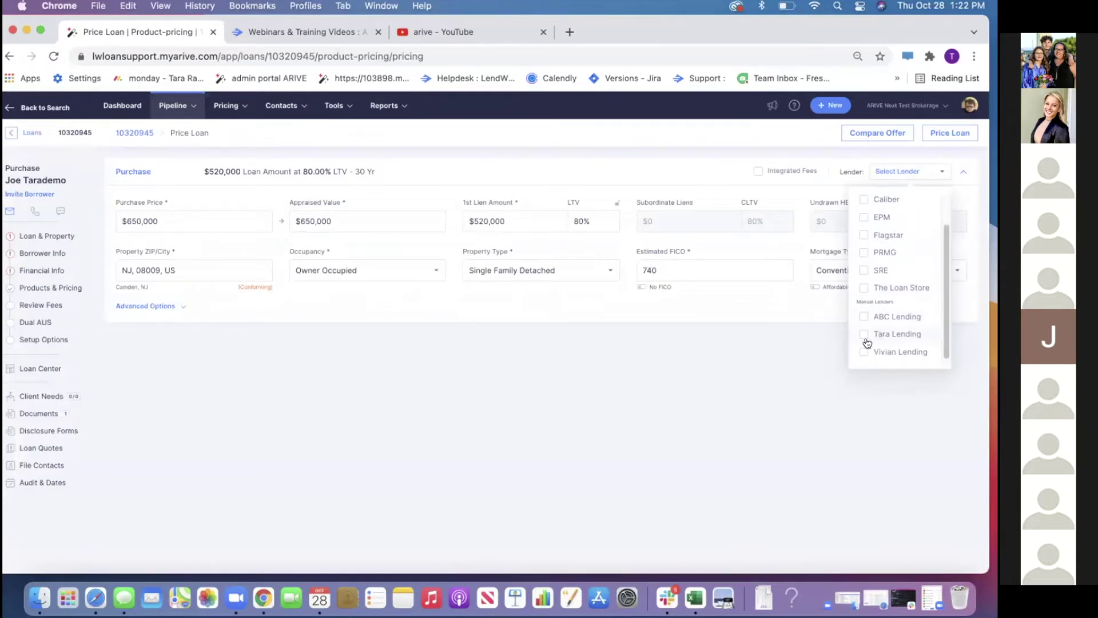
{"action": "left_click", "coordinate": [864, 336]}
{"action": "left_click", "coordinate": [759, 319]}
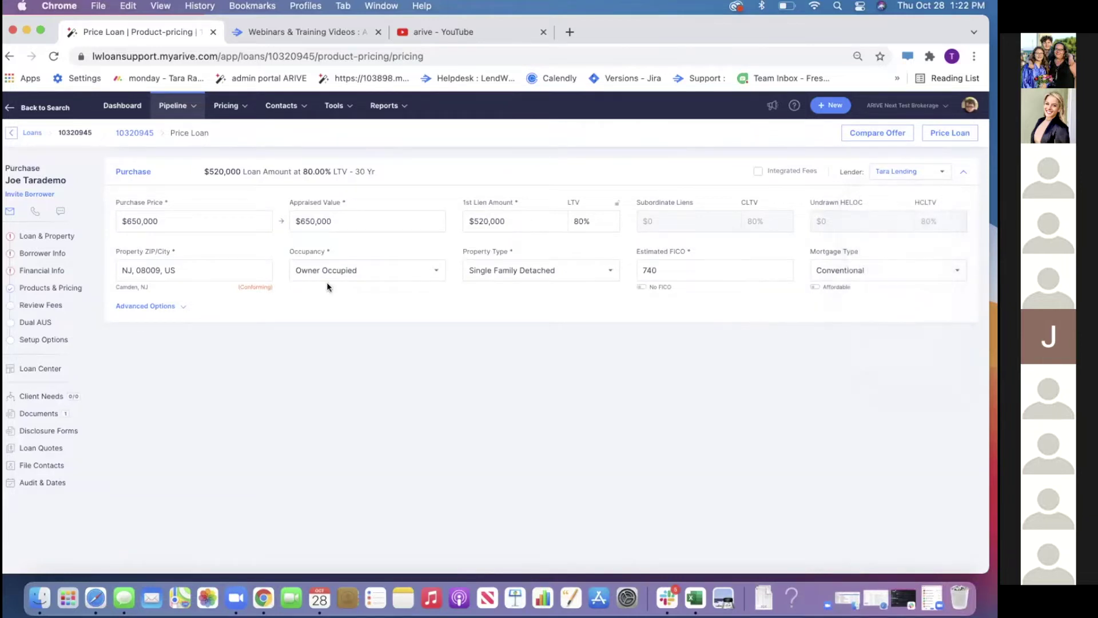
Expand Advanced Options, price the loan, and open the 30 YEAR FIXED product's edit form
{"action": "left_click", "coordinate": [166, 306]}
{"action": "scroll", "coordinate": [547, 390], "scroll_direction": "down", "scroll_amount": 3}
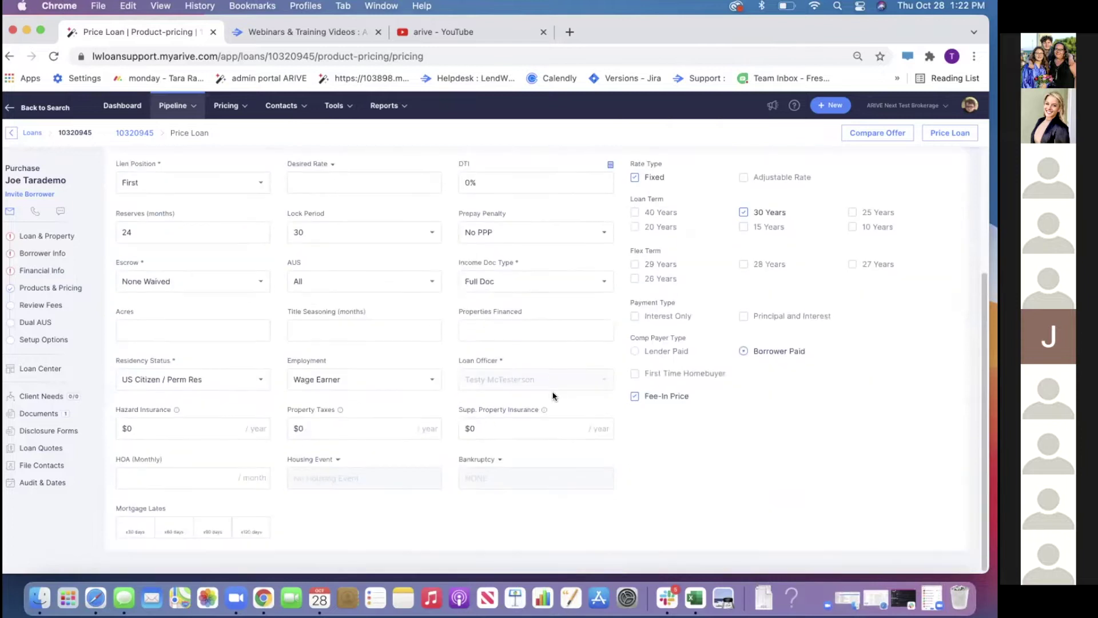
{"action": "scroll", "coordinate": [556, 389], "scroll_direction": "up", "scroll_amount": 3}
{"action": "left_click", "coordinate": [944, 135]}
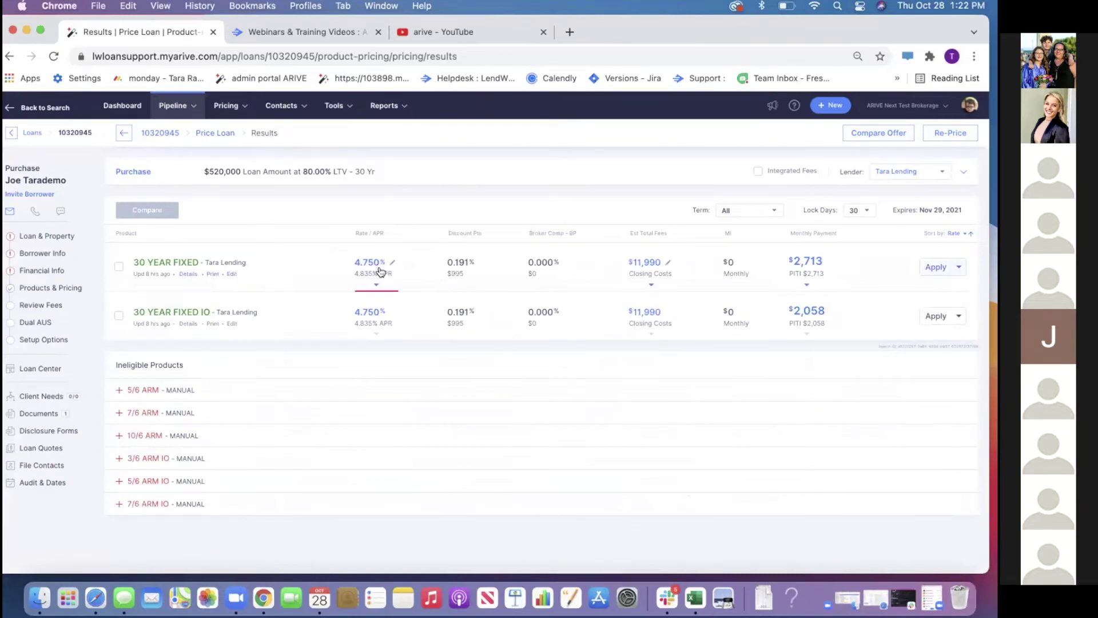
{"action": "left_click", "coordinate": [232, 274]}
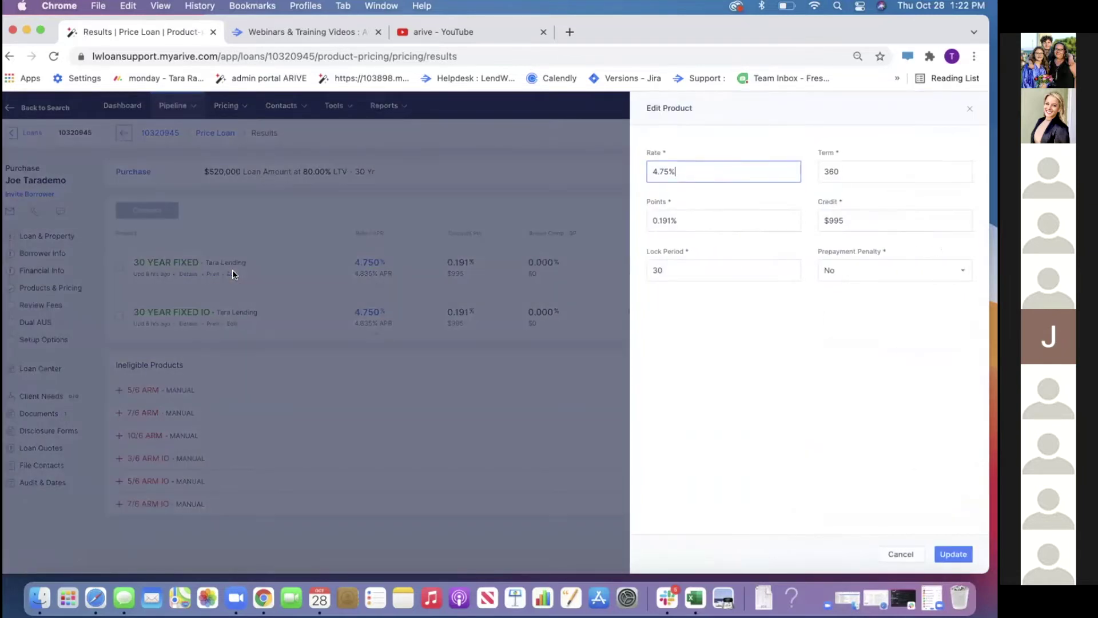
Change the 30 YEAR FIXED product's rate from 4.75% to 2.4% and update it
{"action": "key", "text": "BackSpace"}
{"action": "key", "text": "BackSpace"}
{"action": "key", "text": "BackSpace"}
{"action": "key", "text": "BackSpace"}
{"action": "key", "text": "BackSpace"}
{"action": "type", "text": "2.4"}
{"action": "left_click", "coordinate": [951, 554]}
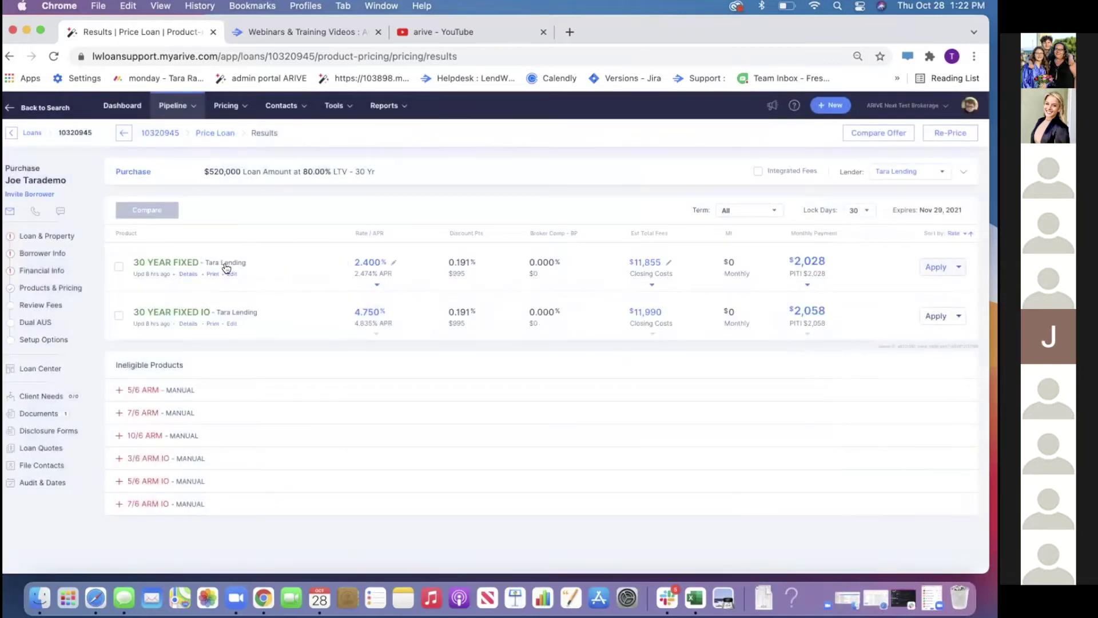
Compare the product in a mortgage quote, then return to the loans pipeline
{"action": "left_click", "coordinate": [119, 267]}
{"action": "left_click", "coordinate": [153, 210]}
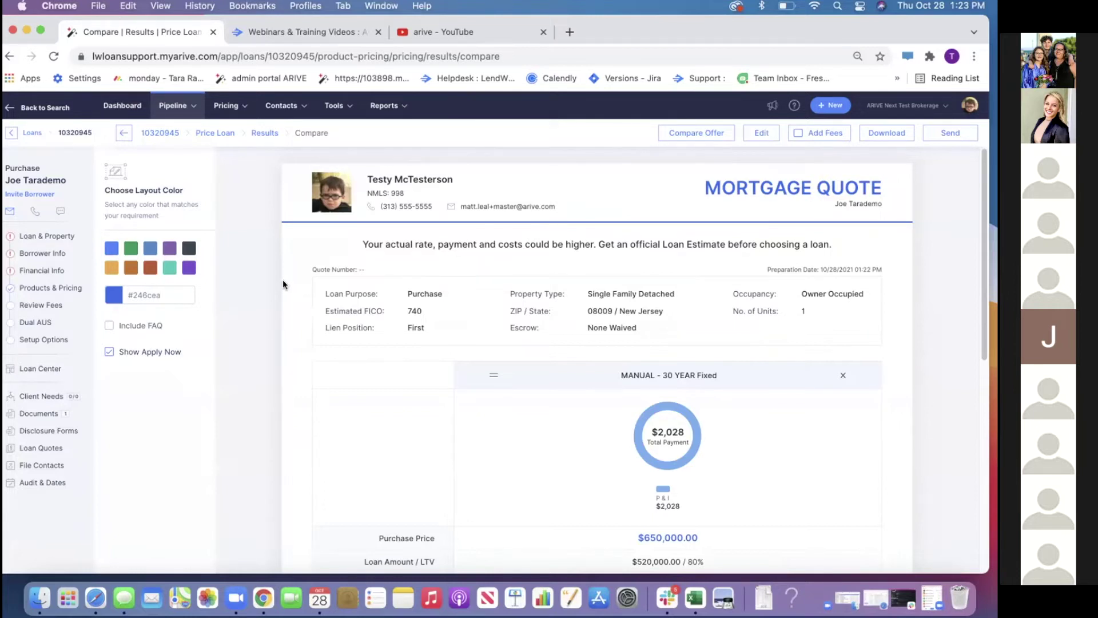
{"action": "left_click", "coordinate": [35, 133]}
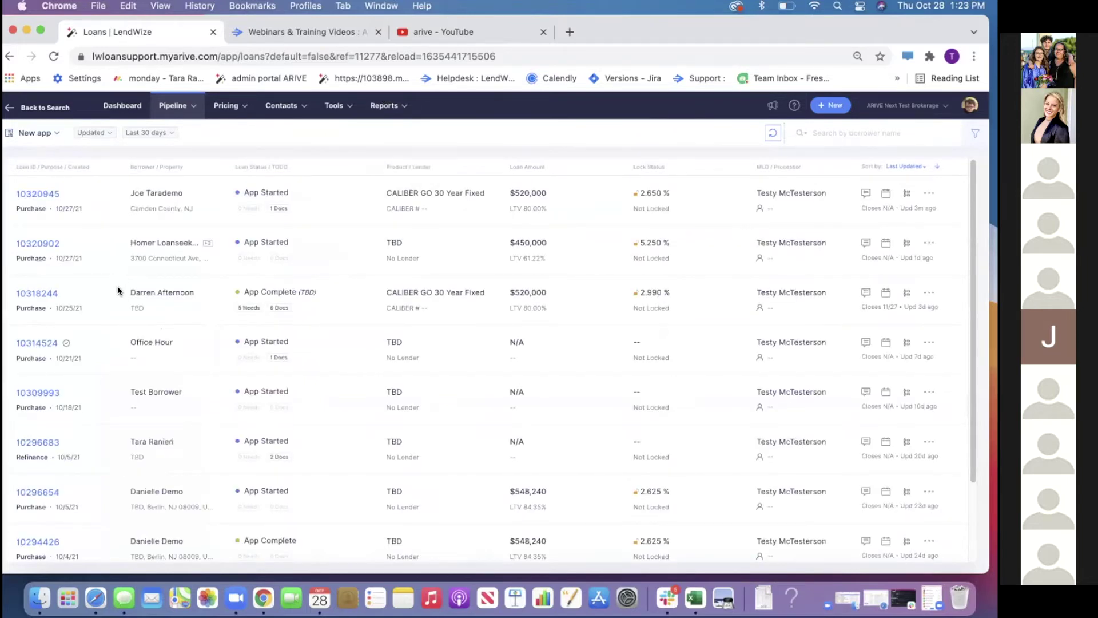
Open the third pipeline loan's Documents and select all six documents
{"action": "left_click", "coordinate": [22, 294]}
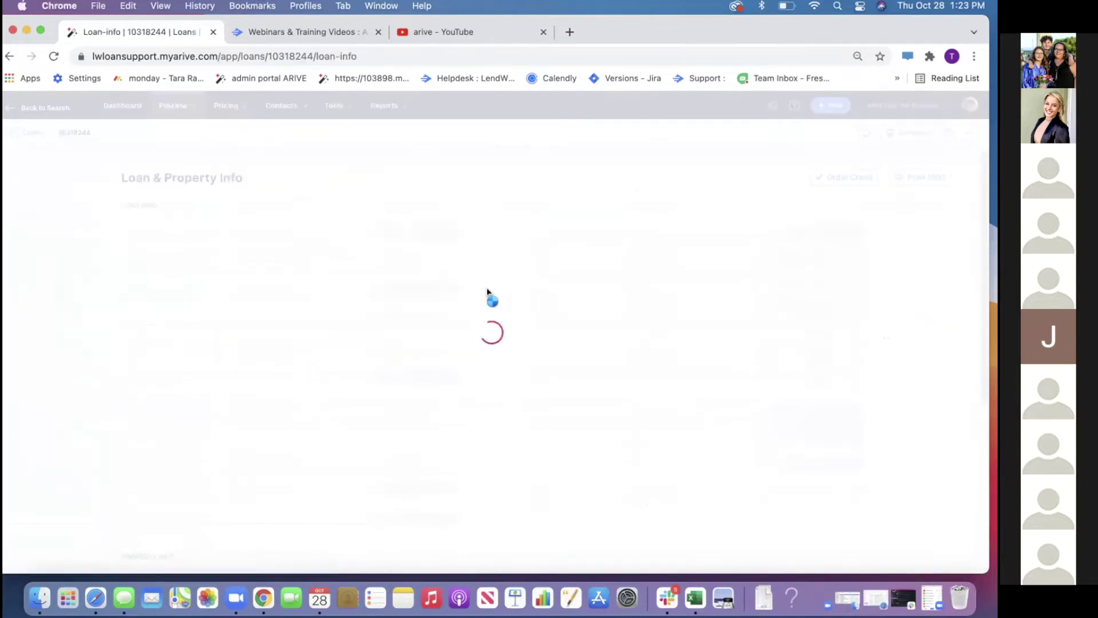
{"action": "left_click", "coordinate": [46, 420]}
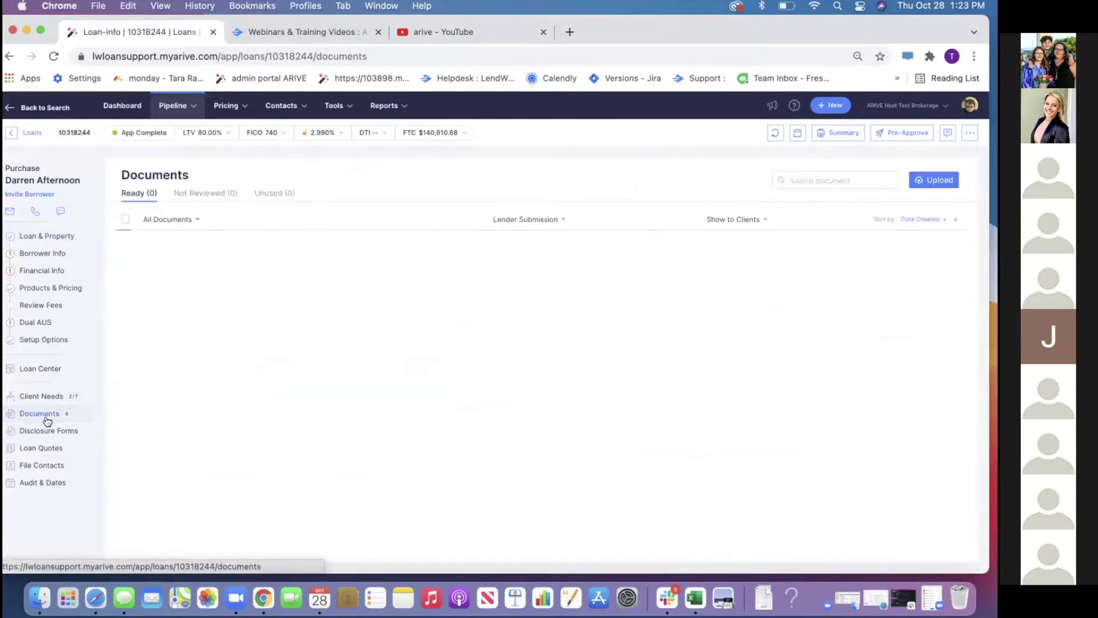
{"action": "left_click", "coordinate": [125, 219]}
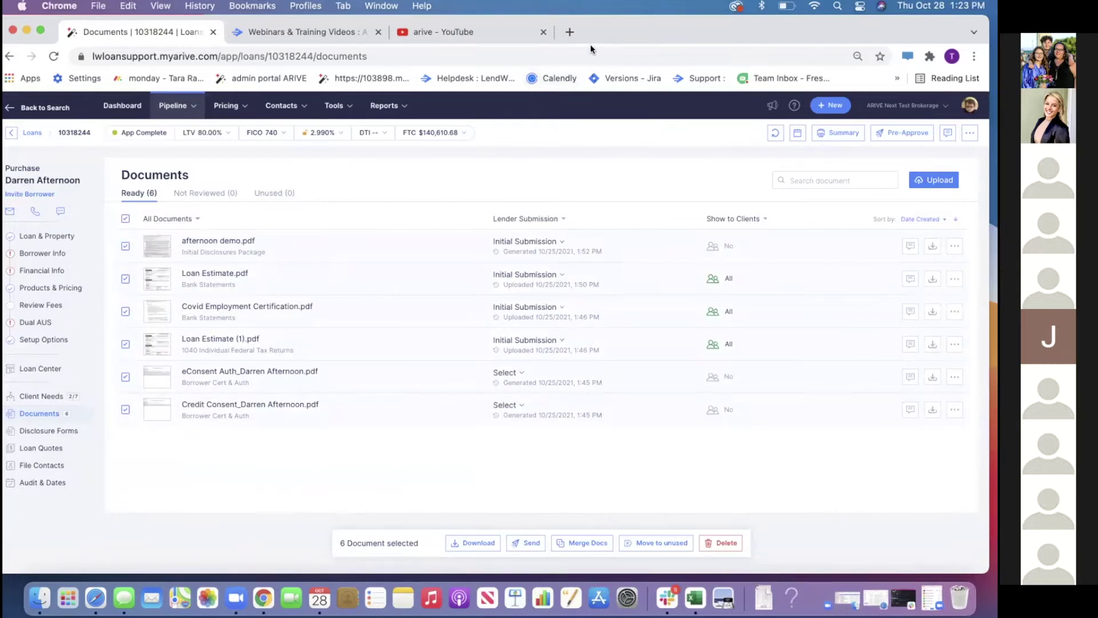
Merge the documents into one file classified as Bank Deposit Slip and save it
{"action": "left_click", "coordinate": [572, 545]}
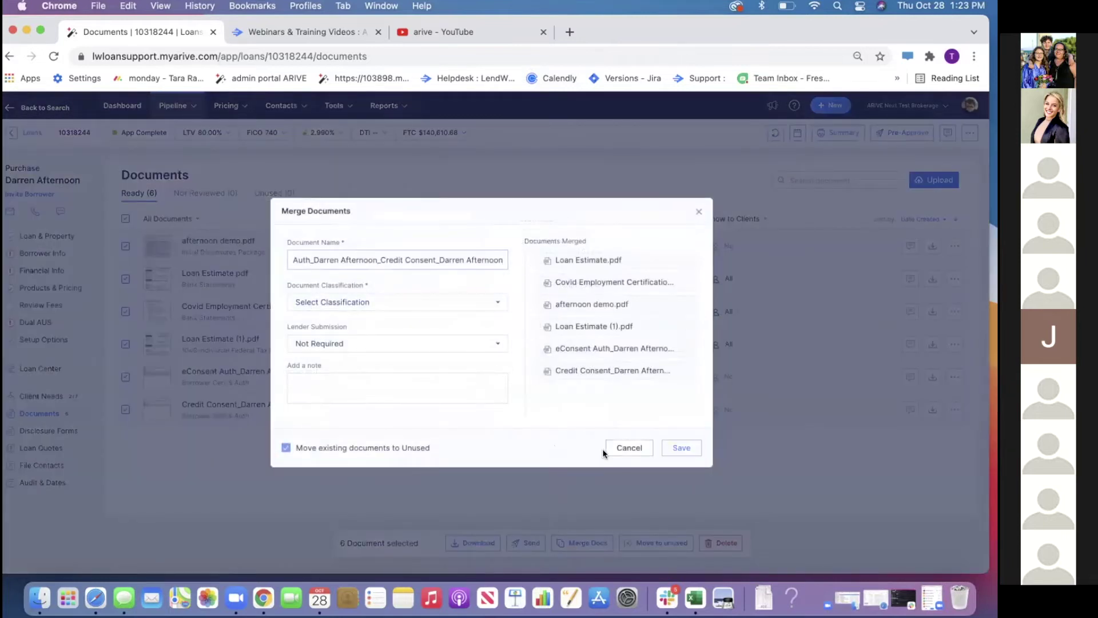
{"action": "left_click", "coordinate": [678, 447]}
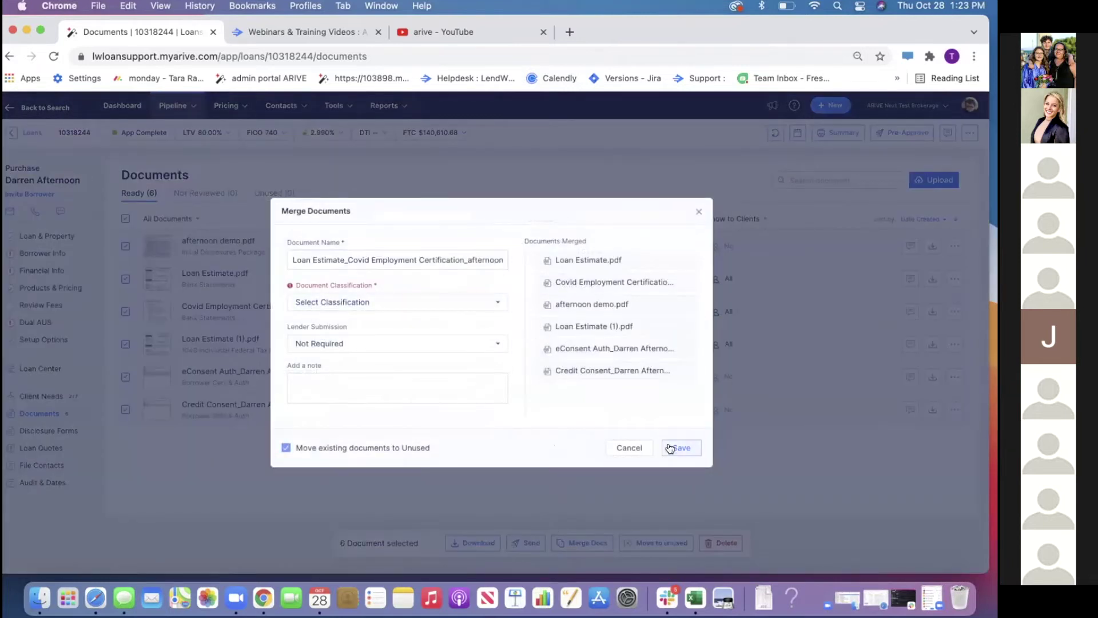
{"action": "left_click", "coordinate": [448, 311]}
{"action": "left_click", "coordinate": [413, 399]}
{"action": "left_click", "coordinate": [668, 454]}
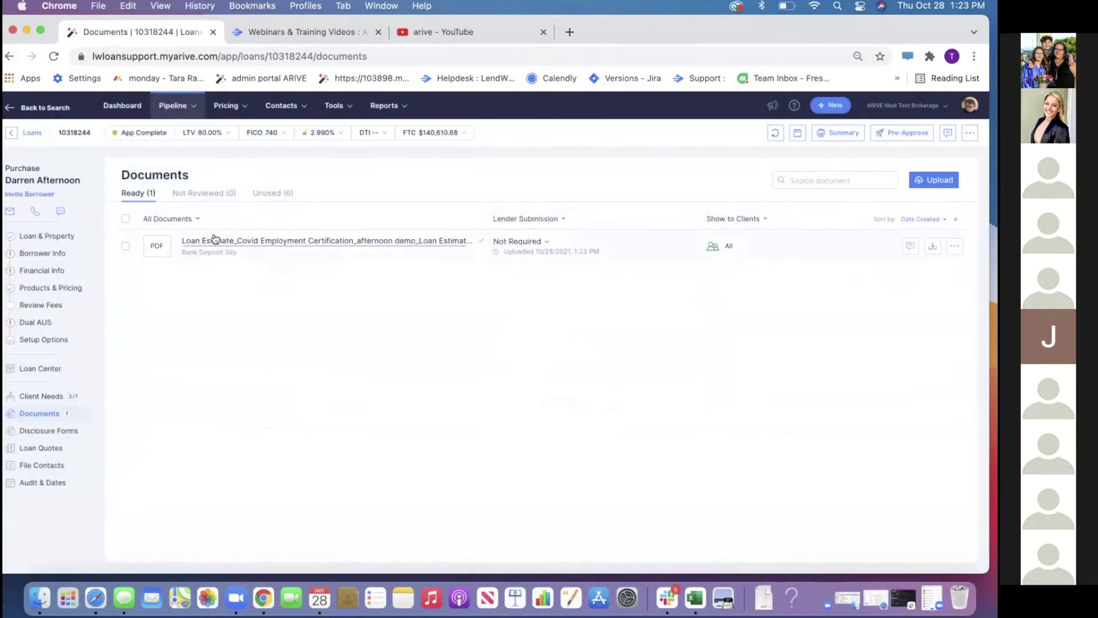
{"action": "left_click", "coordinate": [125, 247]}
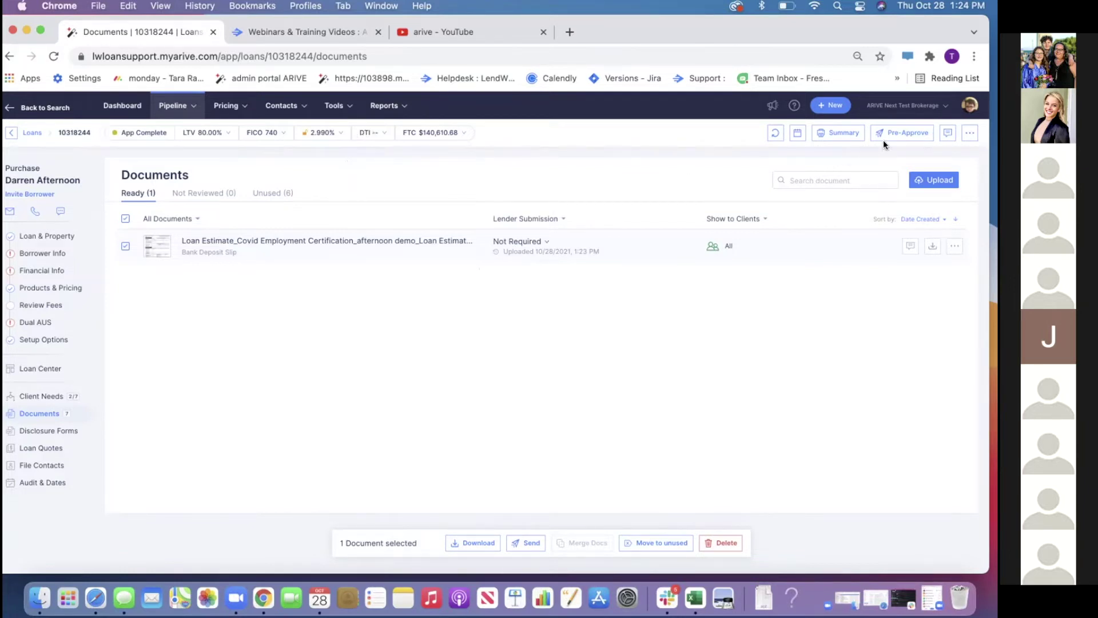
Upload IFW10320945.pdf as a new form from Company Settings' Forms List
{"action": "left_click", "coordinate": [969, 110]}
{"action": "left_click", "coordinate": [902, 261]}
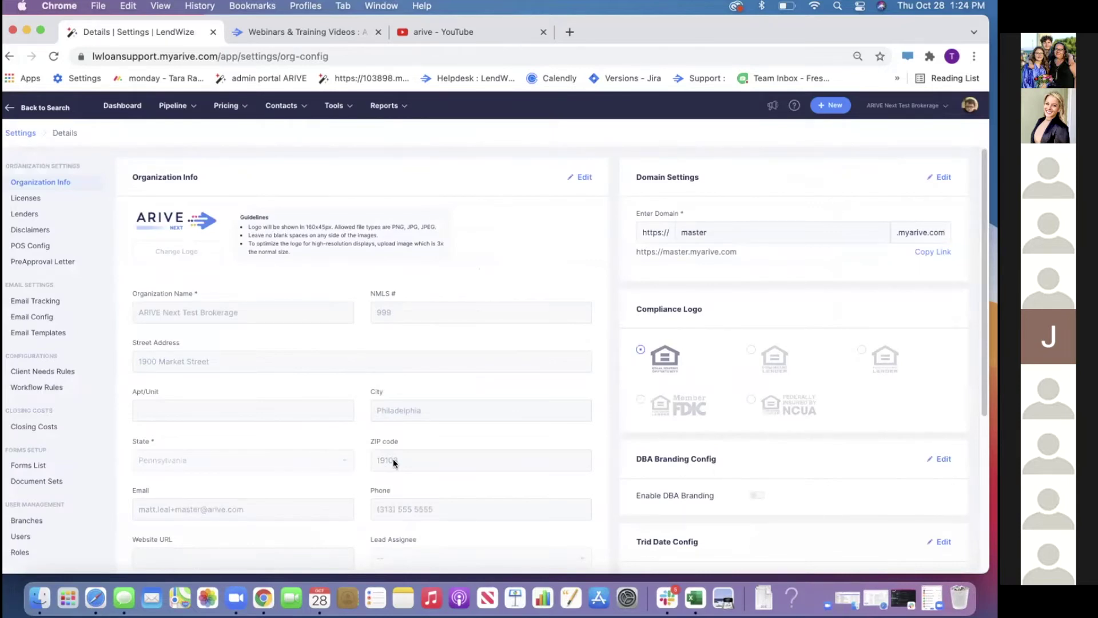
{"action": "left_click", "coordinate": [67, 471]}
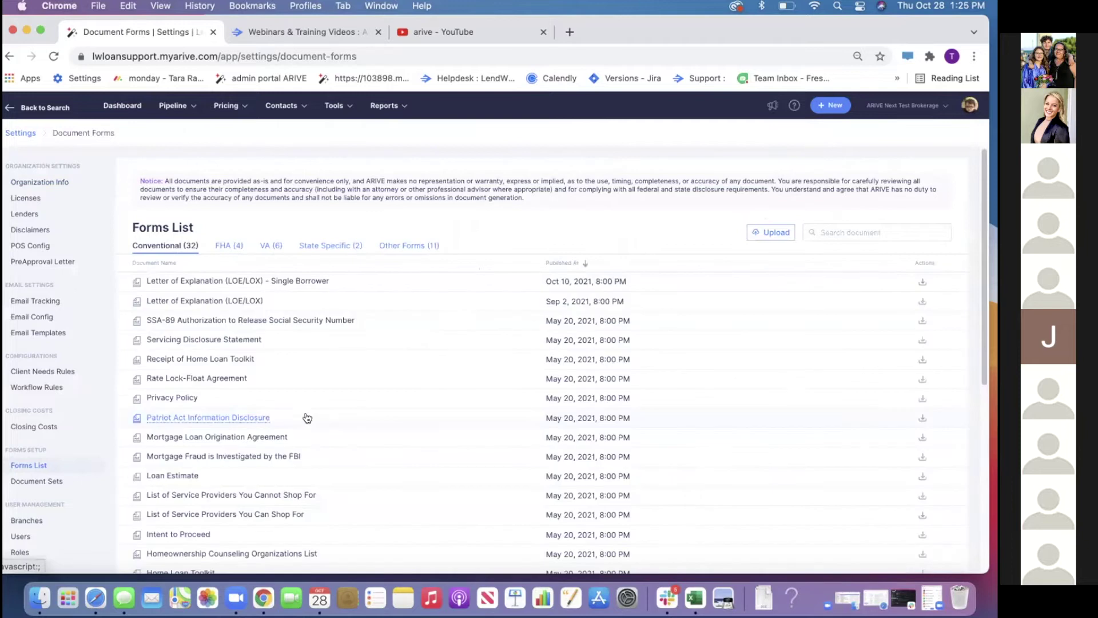
{"action": "left_click", "coordinate": [761, 230]}
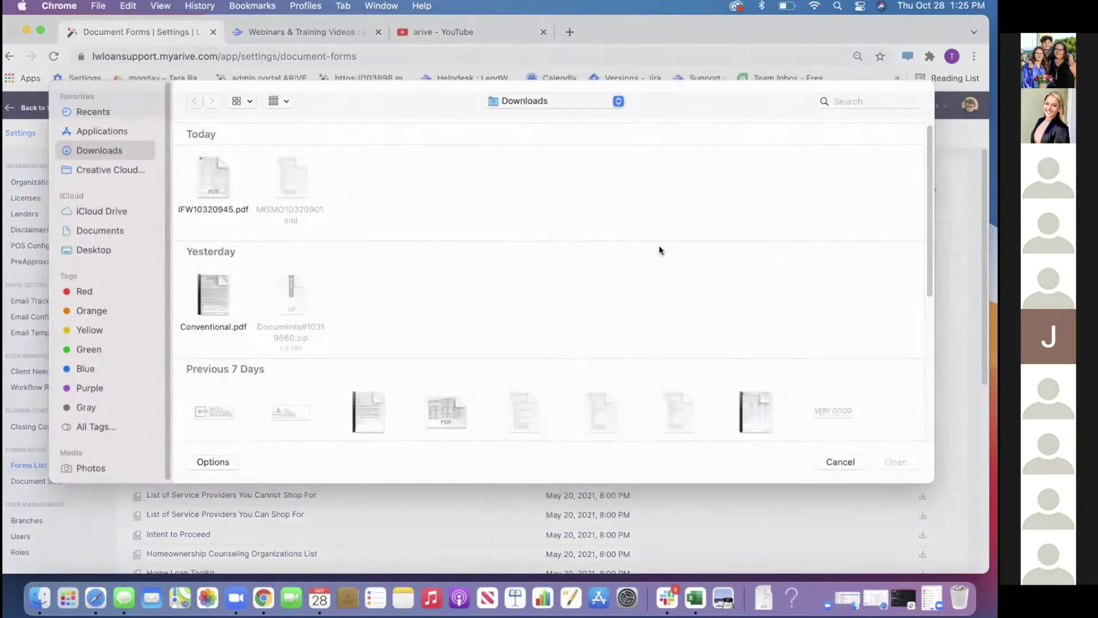
{"action": "double_click", "coordinate": [221, 218]}
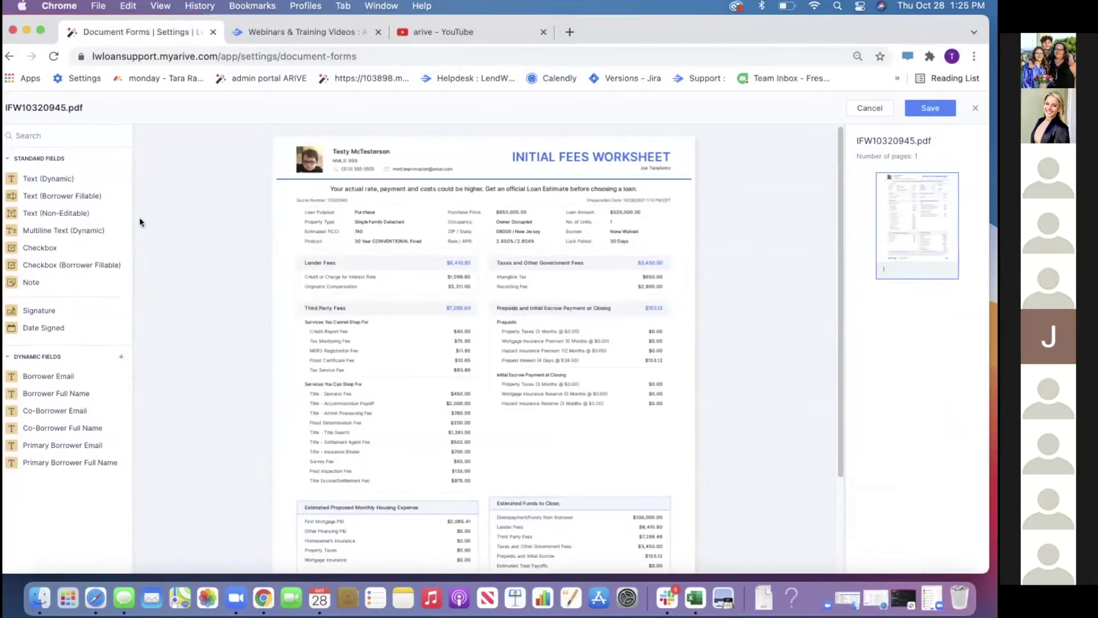
Place a signature field above Estimated Funds to Close and save the form
{"action": "left_click", "coordinate": [38, 177]}
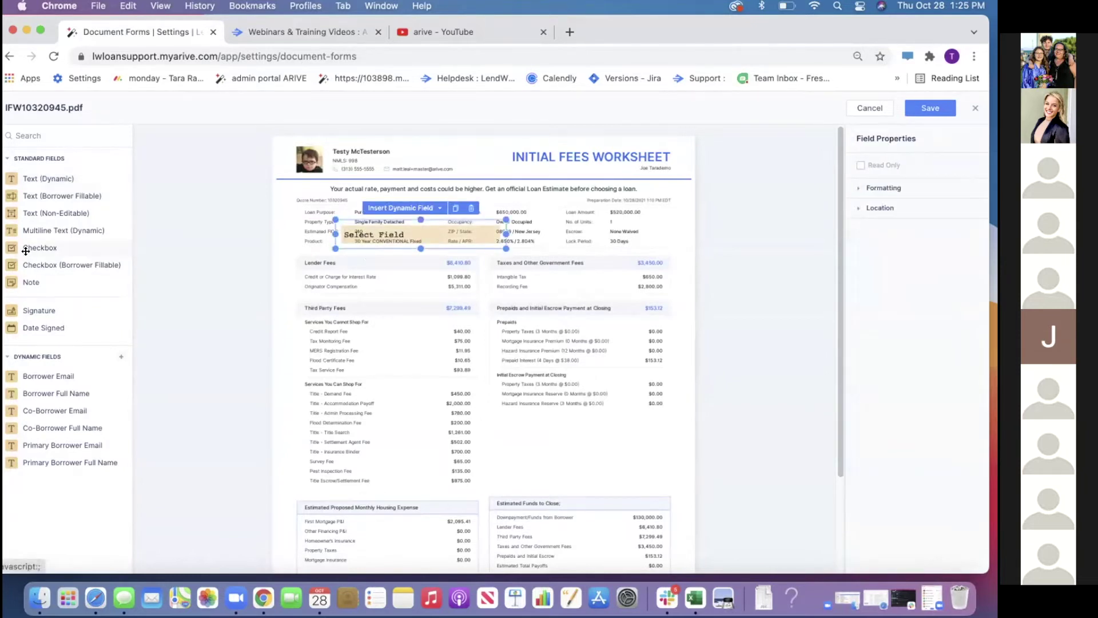
{"action": "left_click_drag", "start_coordinate": [31, 312], "coordinate": [381, 417]}
{"action": "left_click_drag", "start_coordinate": [505, 469], "coordinate": [503, 468]}
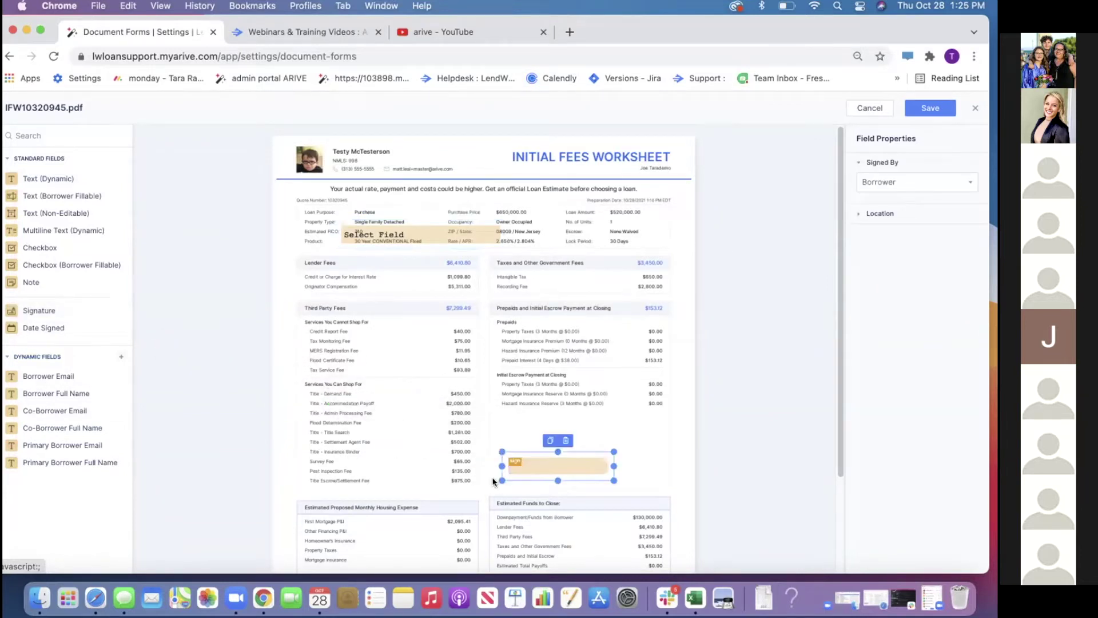
{"action": "left_click", "coordinate": [936, 112]}
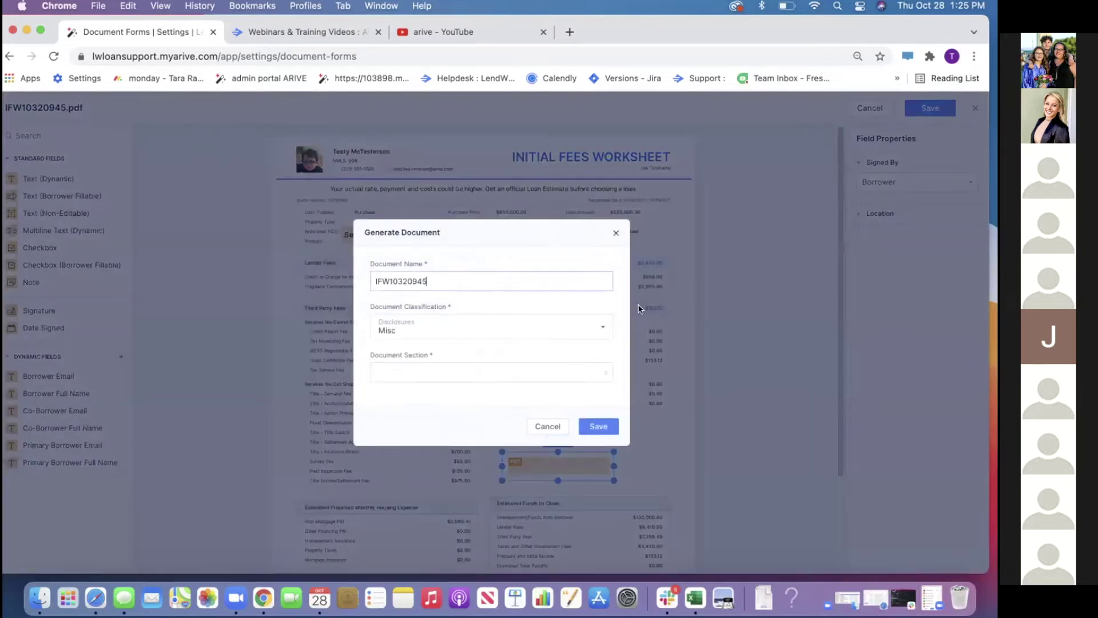
Name the form 'IFW Signature', file it under Other Forms, and upload it
{"action": "left_click_drag", "start_coordinate": [468, 280], "coordinate": [314, 282]}
{"action": "type", "text": "IFW Signature"}
{"action": "left_click", "coordinate": [431, 369]}
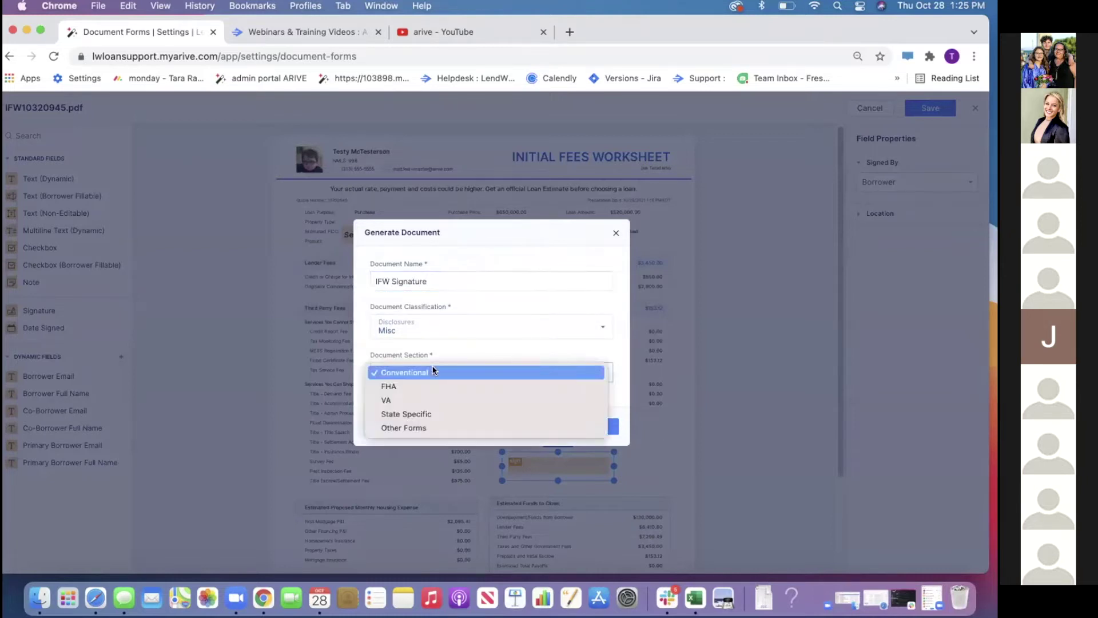
{"action": "left_click", "coordinate": [418, 426]}
{"action": "left_click", "coordinate": [580, 428]}
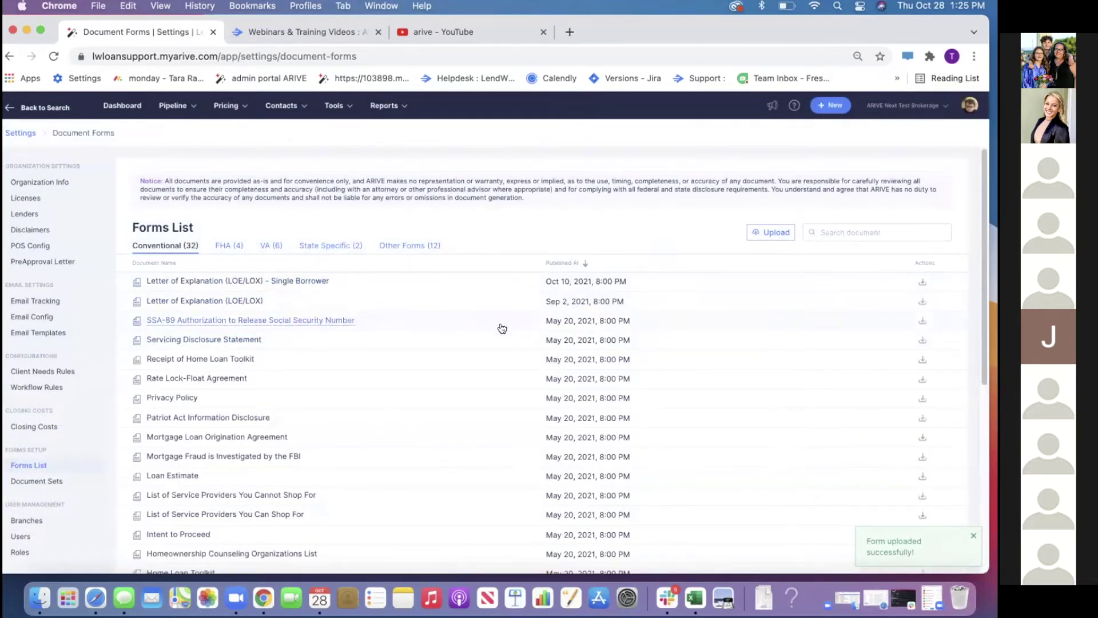
Filter the forms list by 'IF' and preview IFW Signature.pdf from Other Forms
{"action": "scroll", "coordinate": [399, 397], "scroll_direction": "down", "scroll_amount": 6}
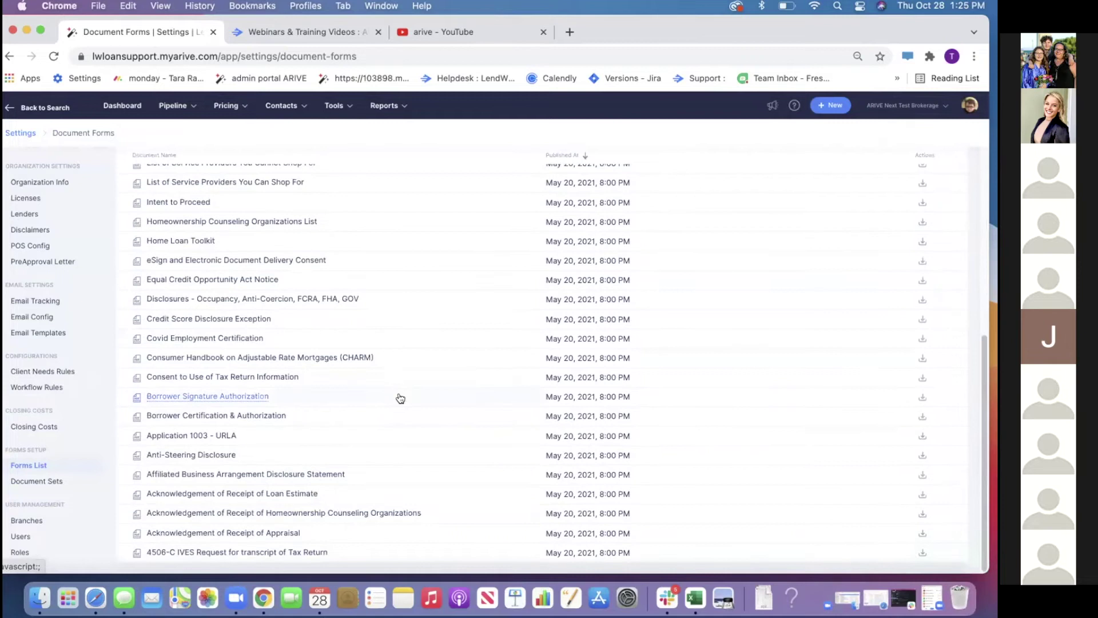
{"action": "scroll", "coordinate": [399, 396], "scroll_direction": "up", "scroll_amount": 6}
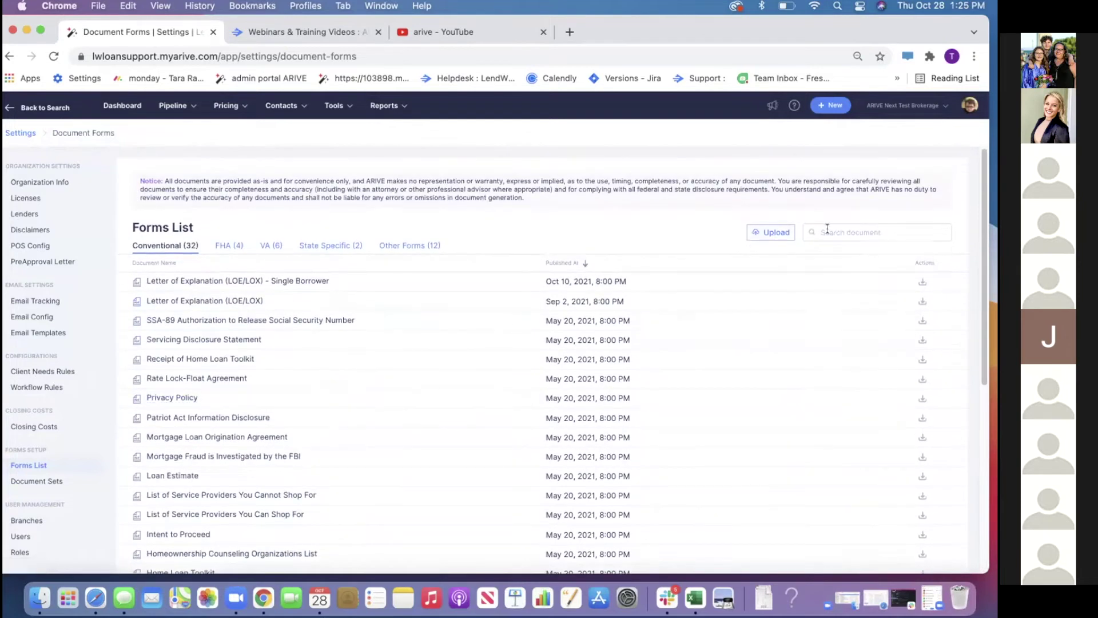
{"action": "left_click", "coordinate": [839, 226]}
{"action": "type", "text": "IFW"}
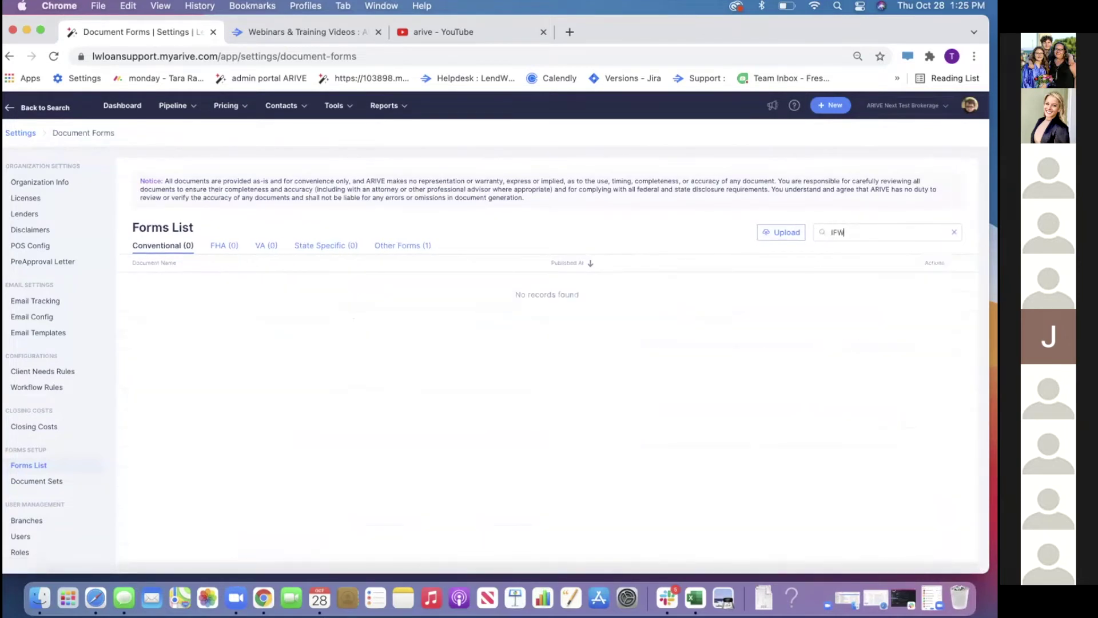
{"action": "key", "text": "BackSpace"}
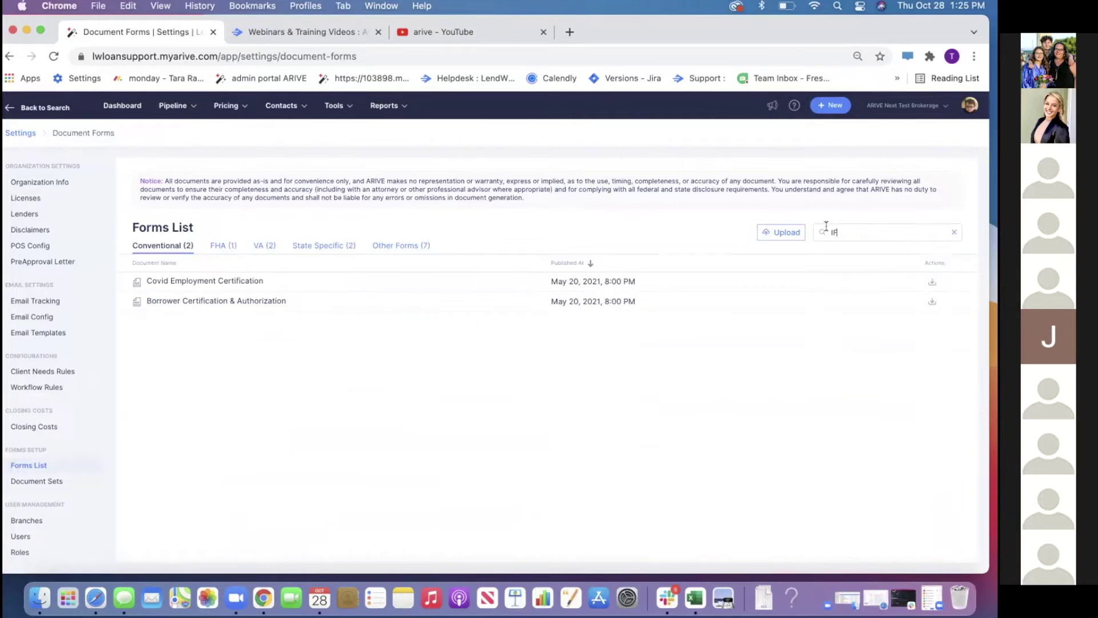
{"action": "left_click", "coordinate": [382, 246]}
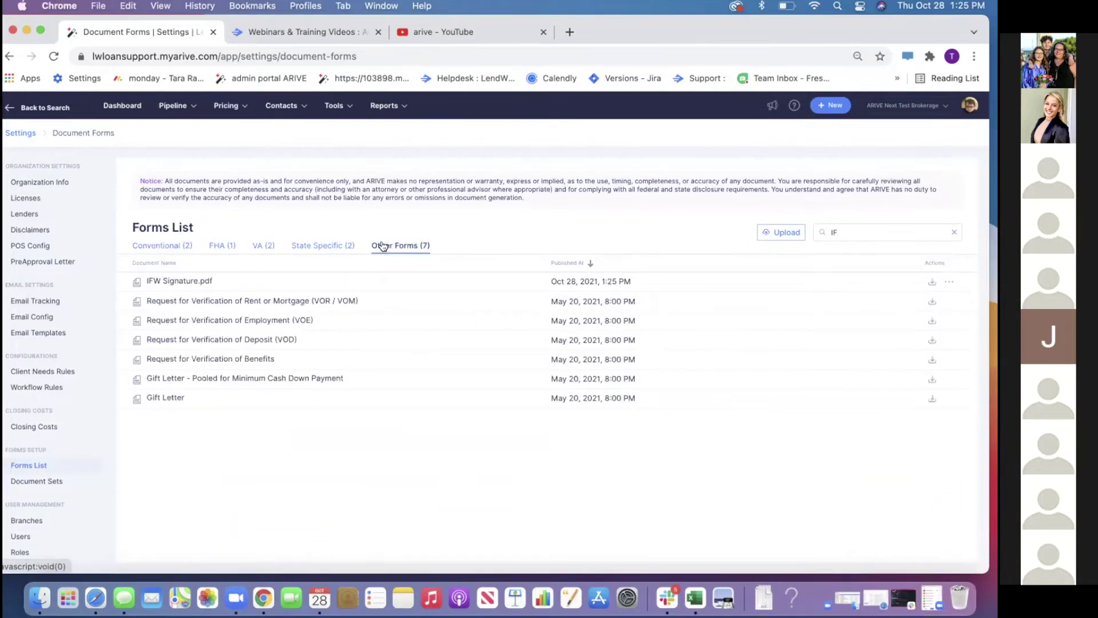
{"action": "left_click", "coordinate": [162, 280]}
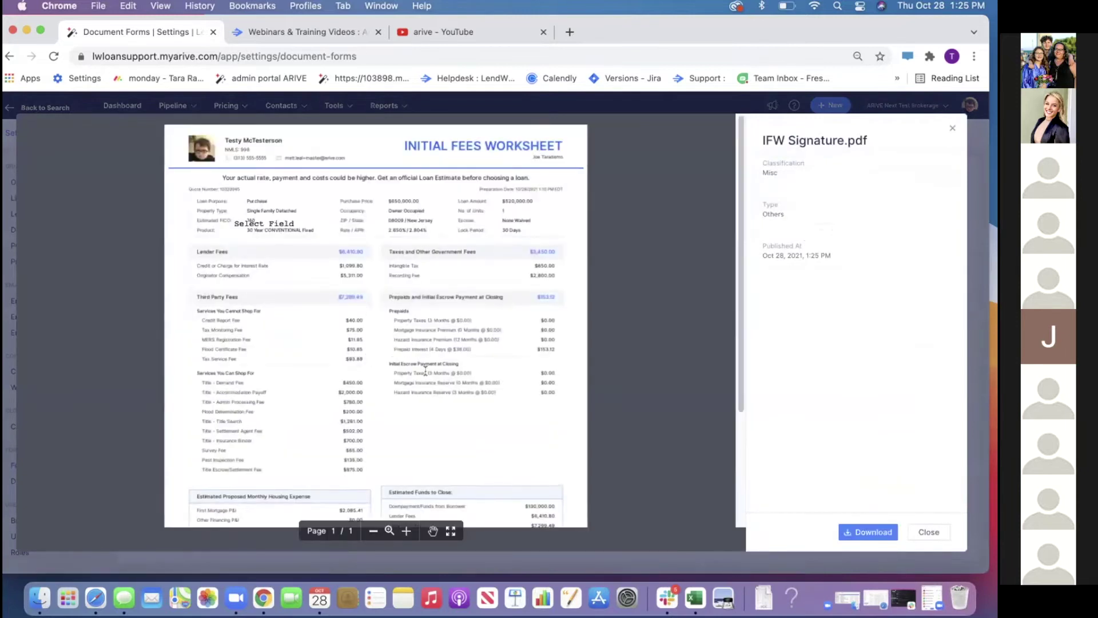
Close the IFW Signature.pdf preview, returning to the seven filtered Other Forms
{"action": "scroll", "coordinate": [450, 381], "scroll_direction": "down", "scroll_amount": 5}
{"action": "scroll", "coordinate": [450, 384], "scroll_direction": "up", "scroll_amount": 5}
{"action": "left_click", "coordinate": [928, 532]}
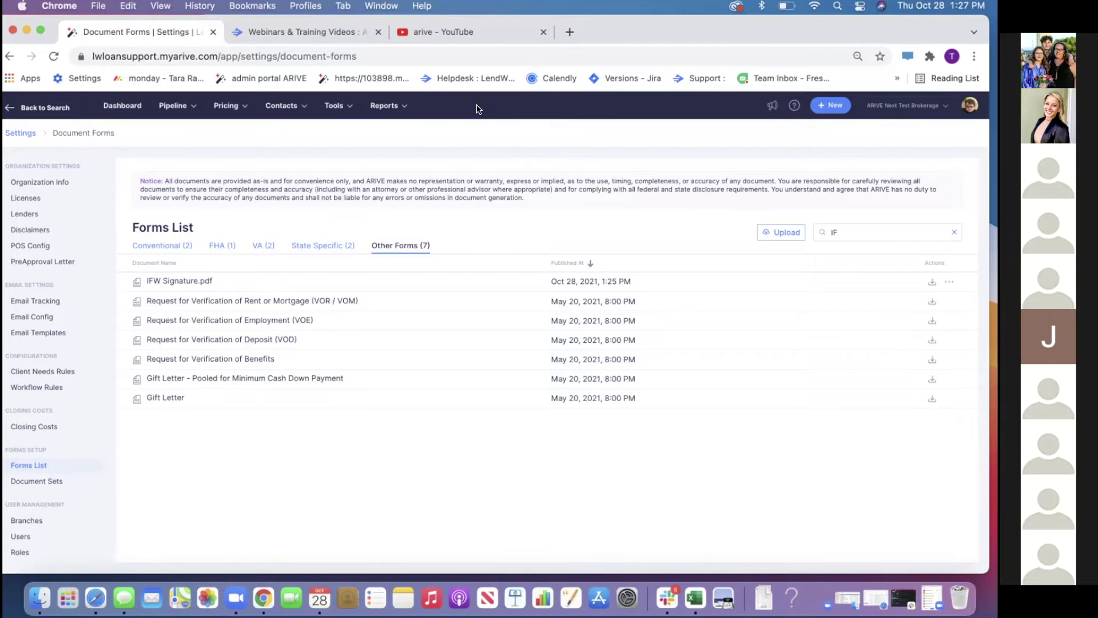
In Company Settings POS Config, toggle auto-generate client needs off and back on
{"action": "left_click", "coordinate": [969, 105]}
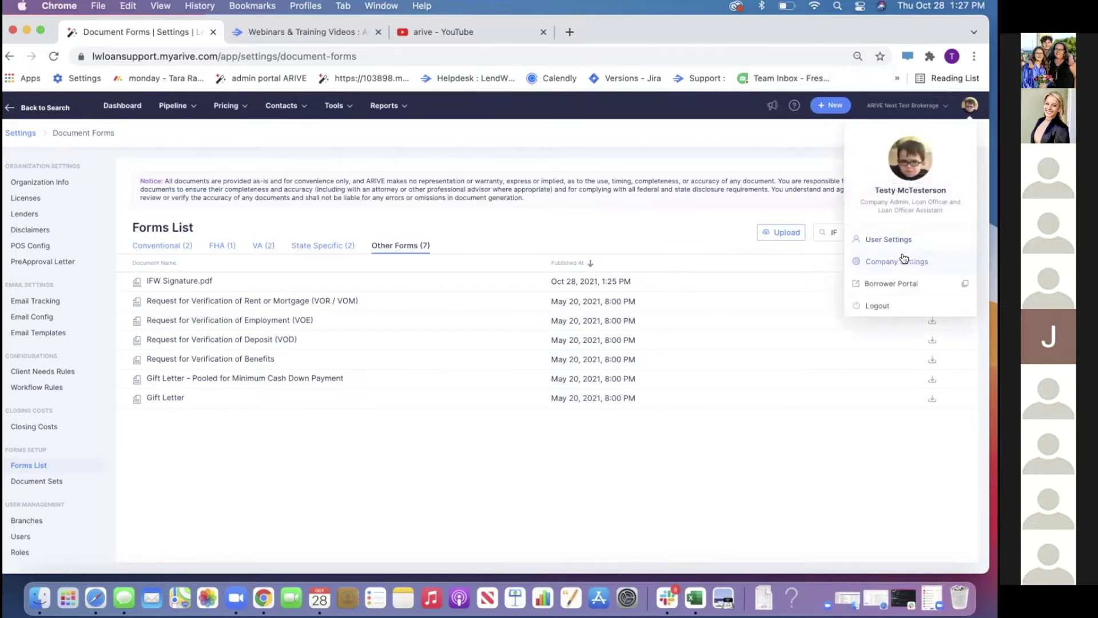
{"action": "left_click", "coordinate": [33, 247]}
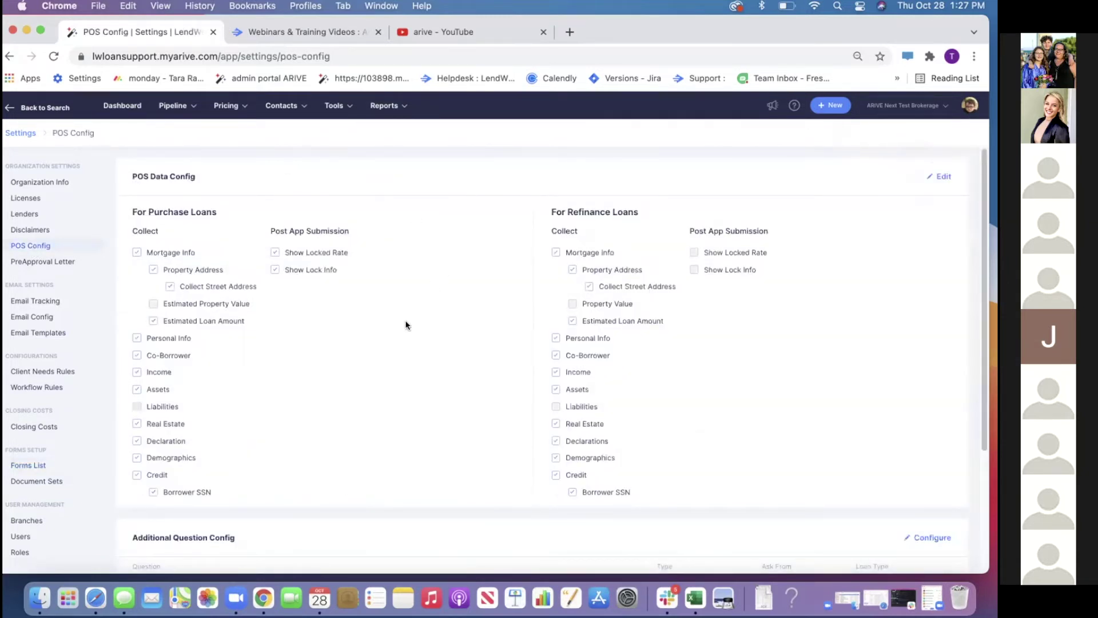
{"action": "scroll", "coordinate": [405, 325], "scroll_direction": "down", "scroll_amount": 5}
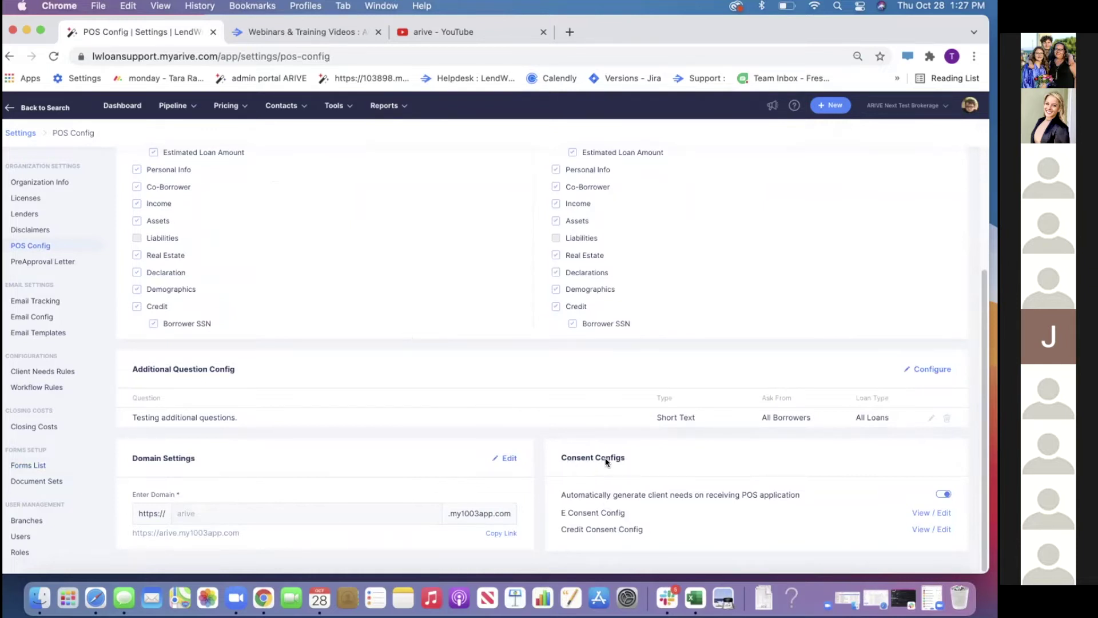
{"action": "left_click", "coordinate": [945, 494]}
{"action": "left_click", "coordinate": [944, 494]}
Open the most recently updated loan in the Loans pipeline ($650,000 purchase, $520,000 loan)
{"action": "left_click", "coordinate": [169, 109]}
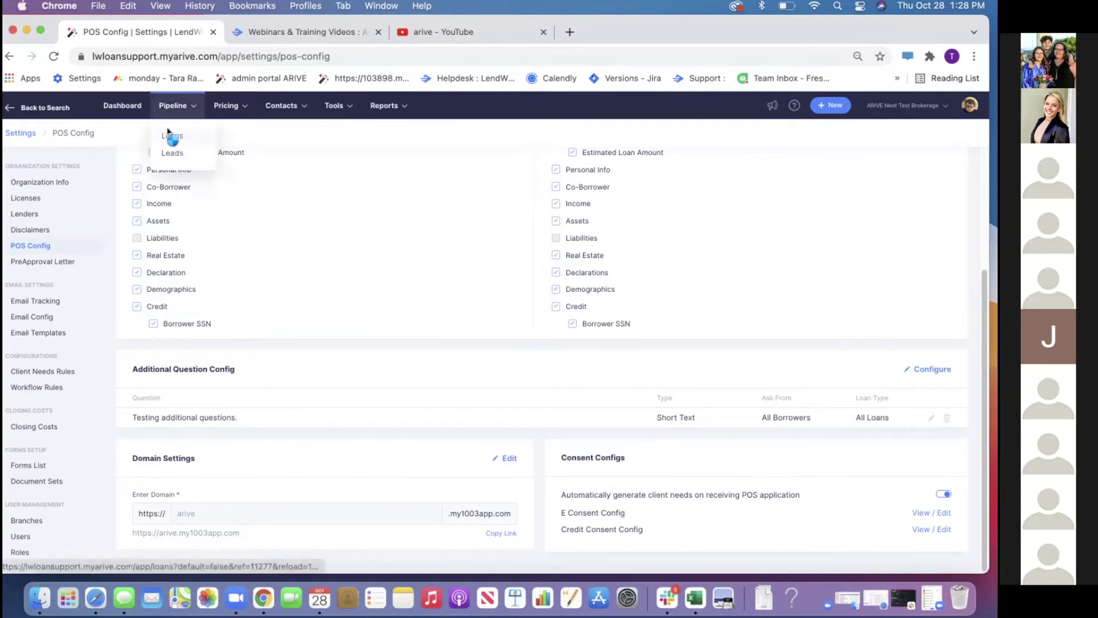
{"action": "left_click", "coordinate": [169, 134]}
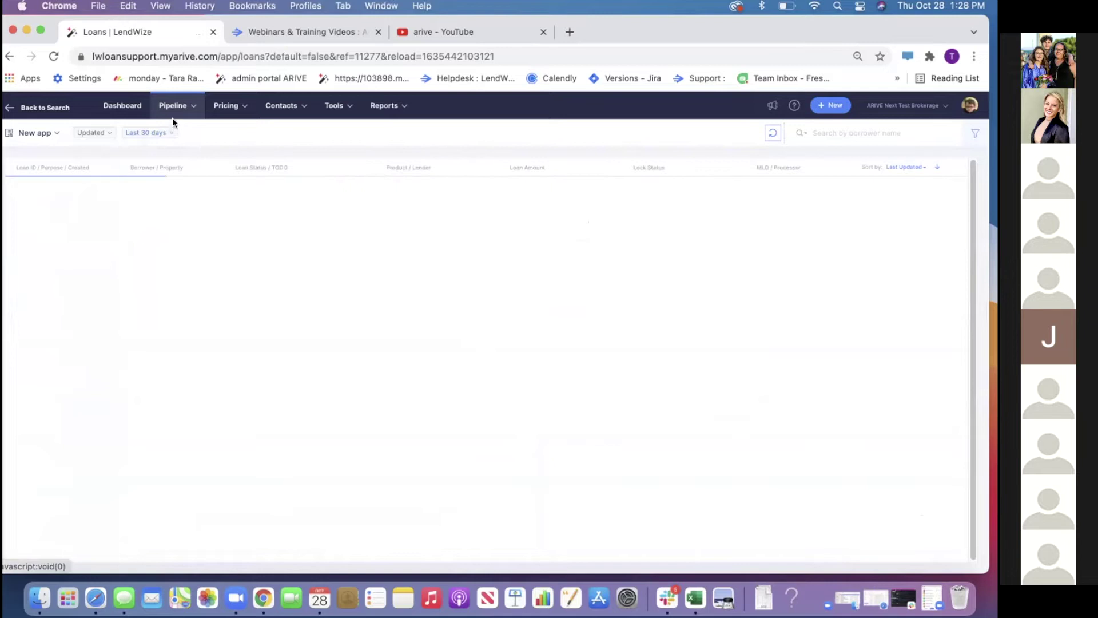
{"action": "mouse_move", "coordinate": [177, 109]}
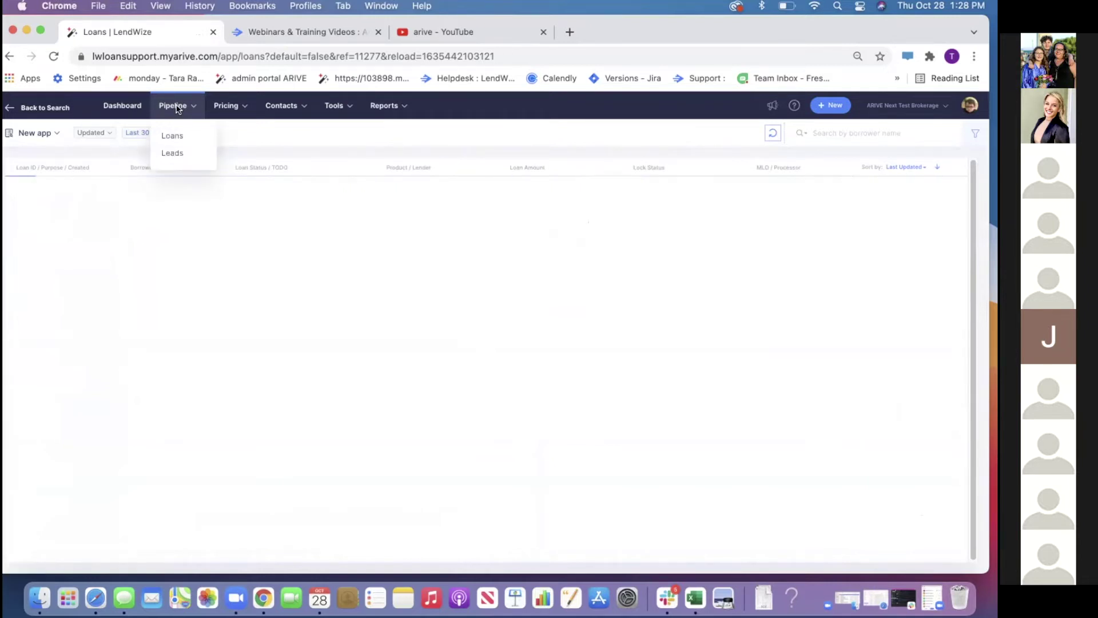
{"action": "left_click", "coordinate": [175, 135]}
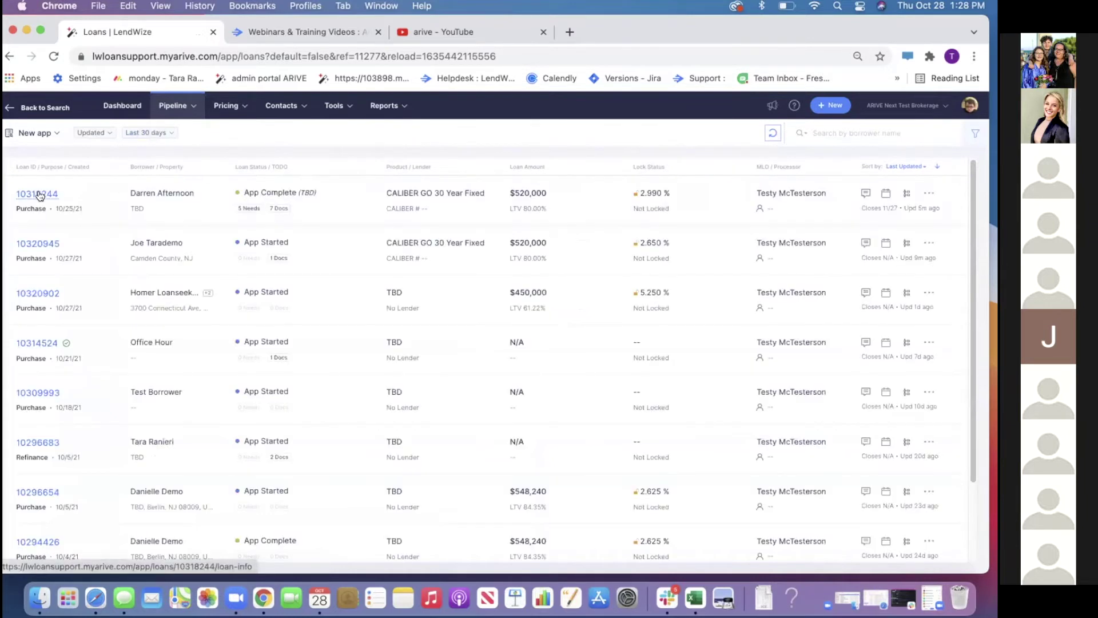
{"action": "left_click", "coordinate": [34, 193]}
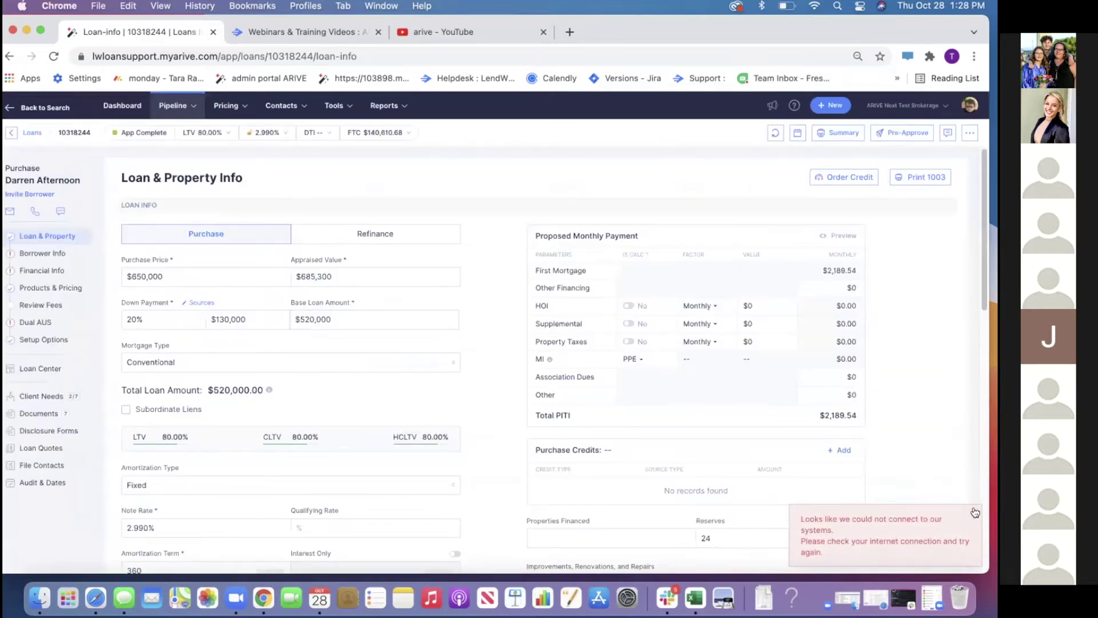
Show the loan's Client Needs page with its seven requested documents
{"action": "left_click", "coordinate": [40, 395]}
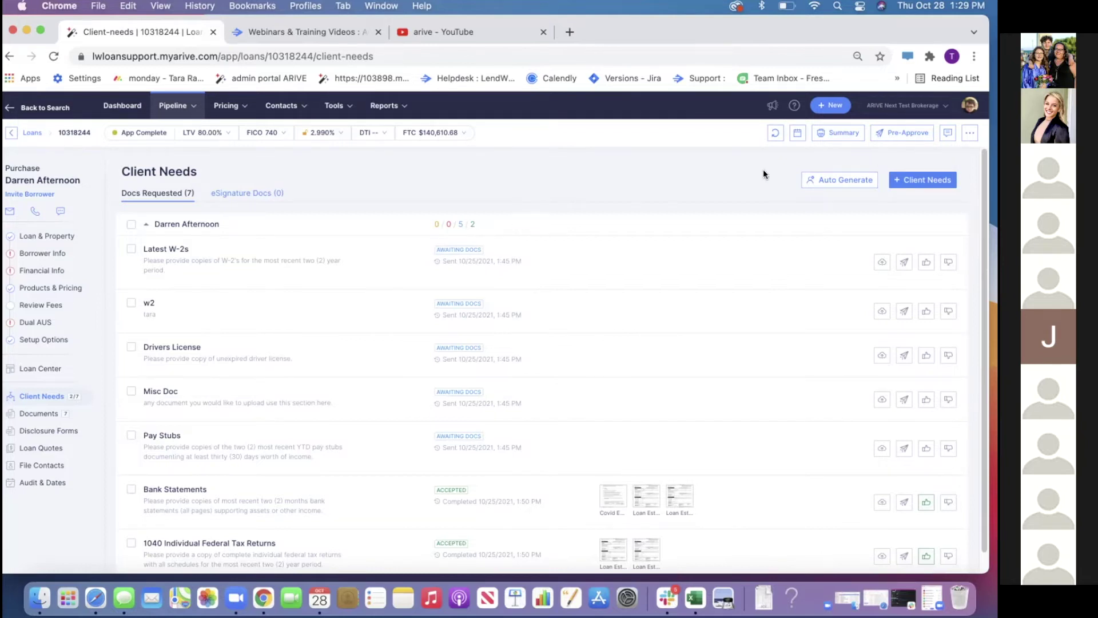
{"action": "left_click", "coordinate": [970, 134]}
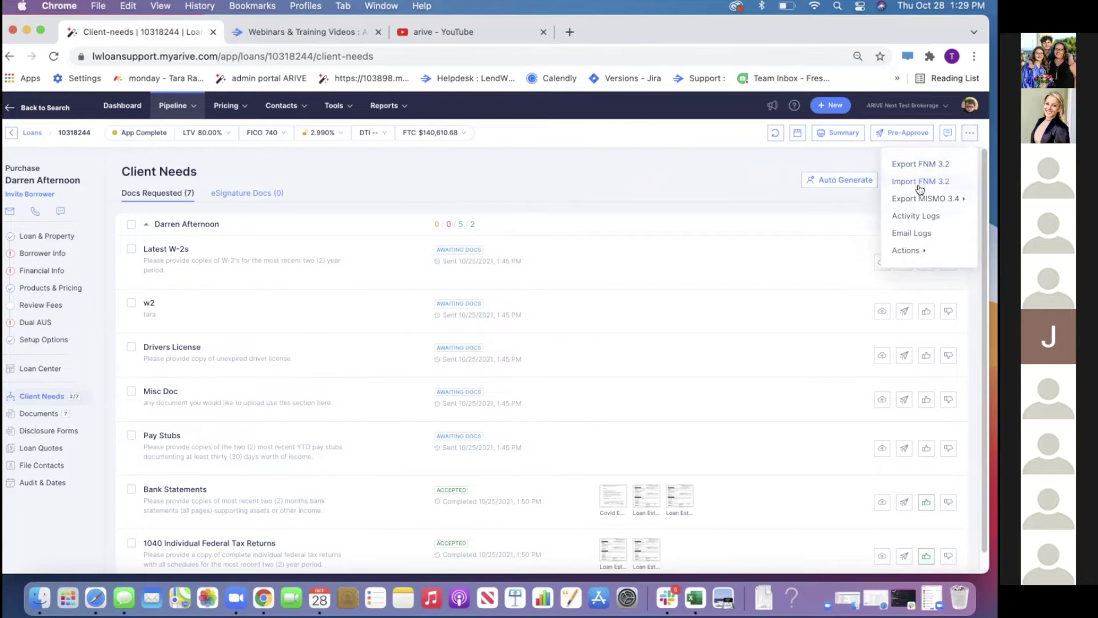
{"action": "mouse_move", "coordinate": [920, 200]}
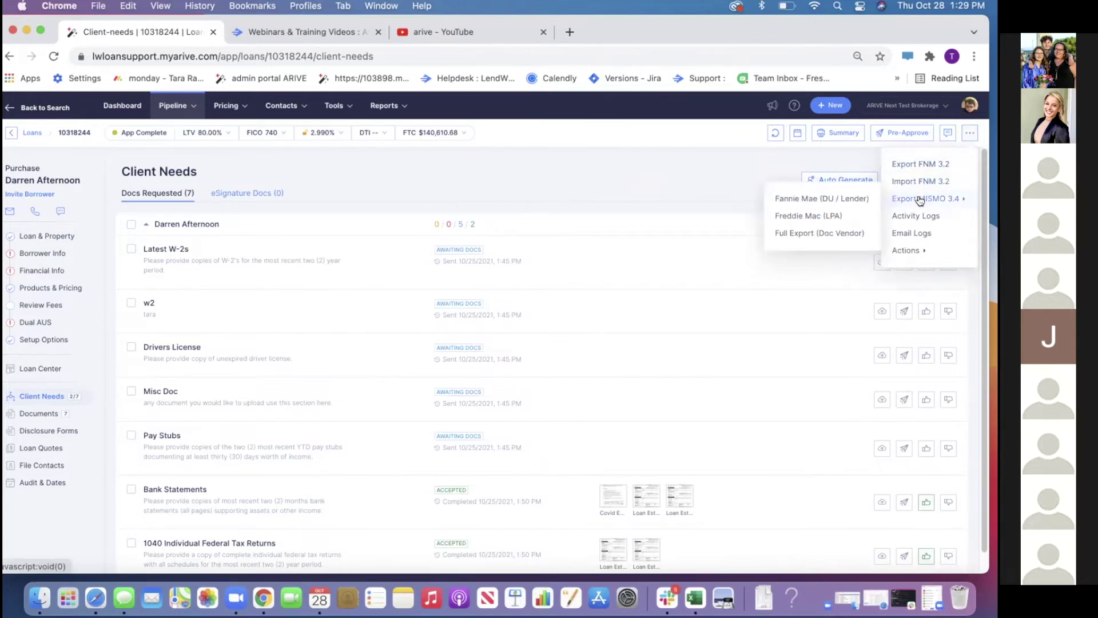
{"action": "left_click", "coordinate": [705, 174]}
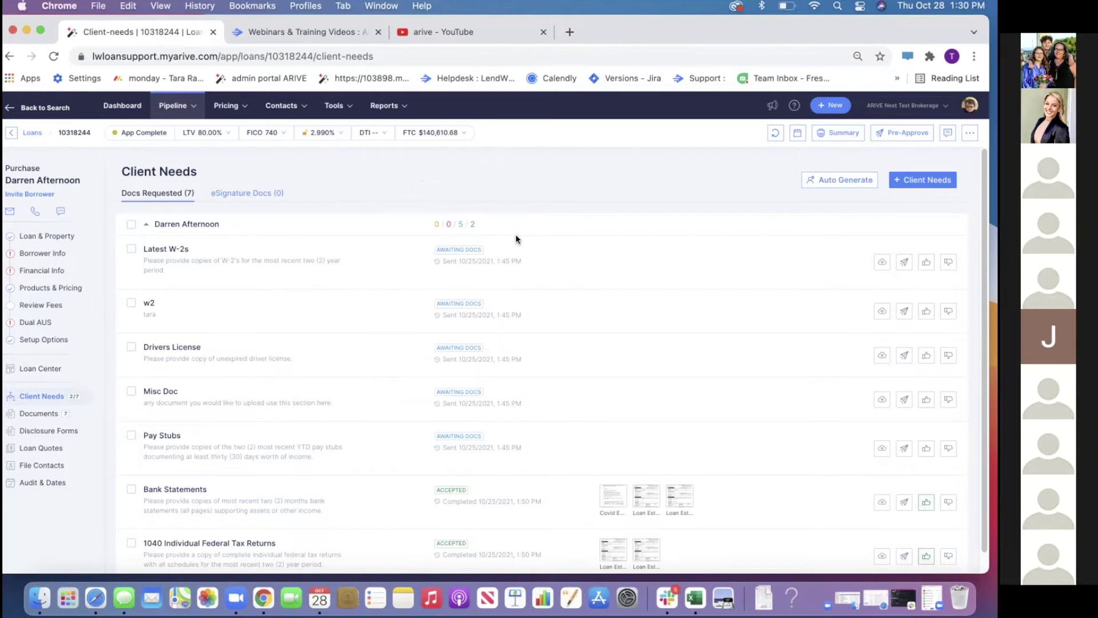
Import SmartFees Title America quotes ($2,993.00 title insurance, $915.00 settlement services) on Review Fees
{"action": "left_click", "coordinate": [61, 306]}
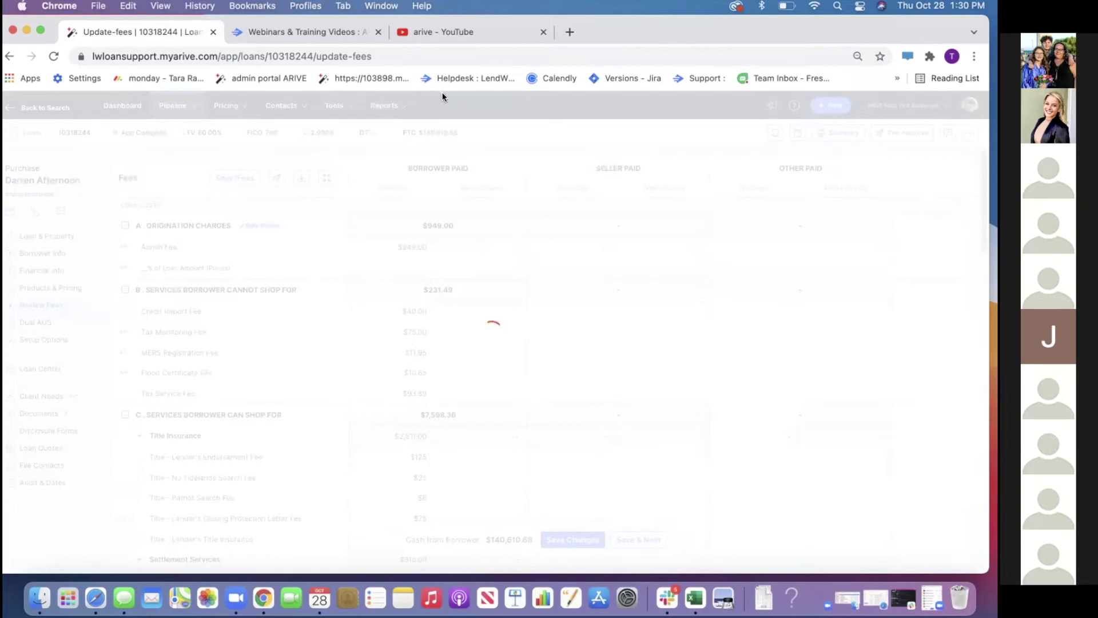
{"action": "left_click", "coordinate": [214, 176]}
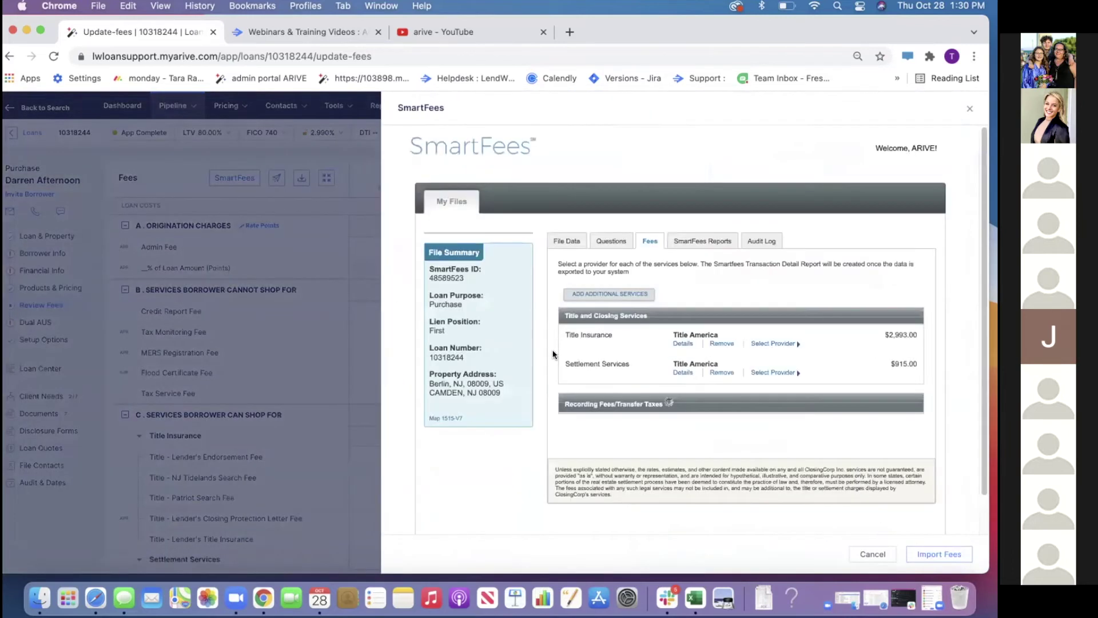
{"action": "left_click", "coordinate": [926, 555]}
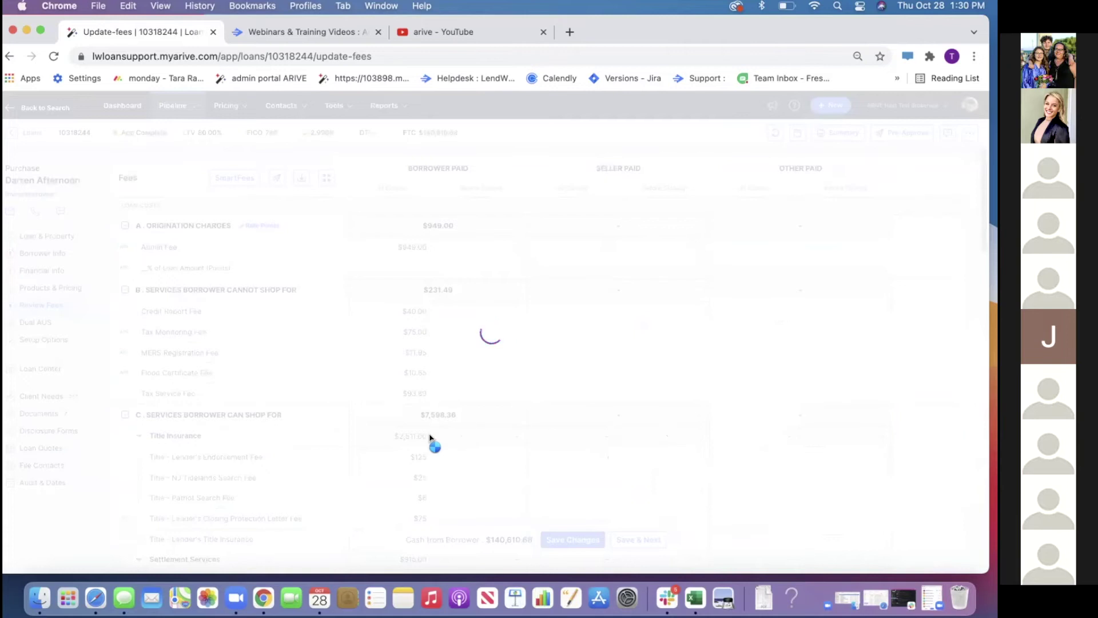
{"action": "scroll", "coordinate": [430, 453], "scroll_direction": "down", "scroll_amount": 3}
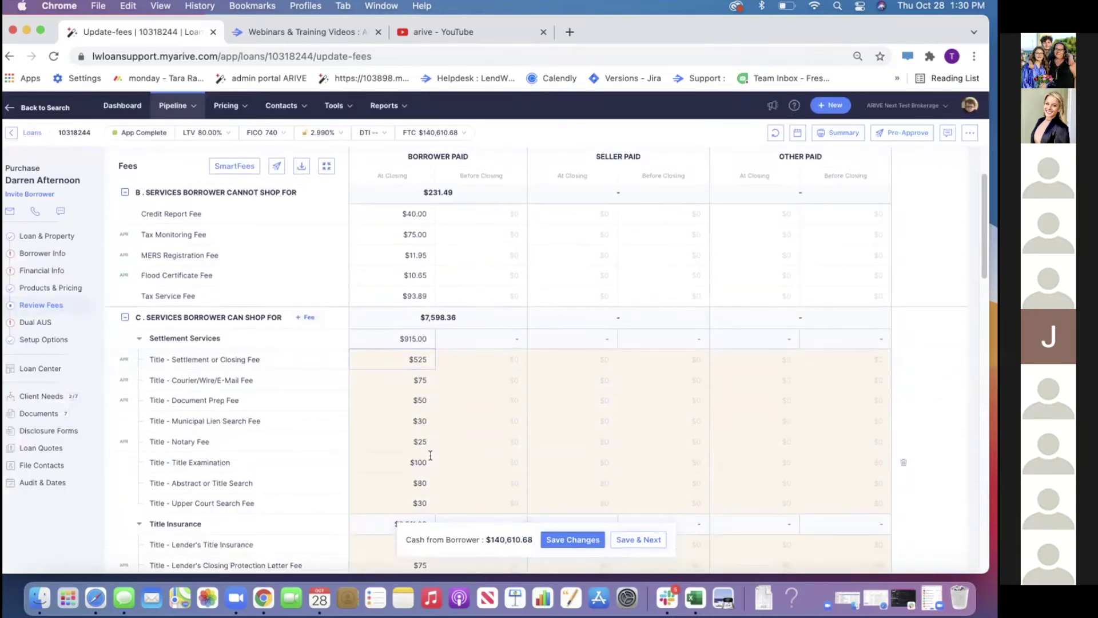
{"action": "scroll", "coordinate": [432, 458], "scroll_direction": "down", "scroll_amount": 1}
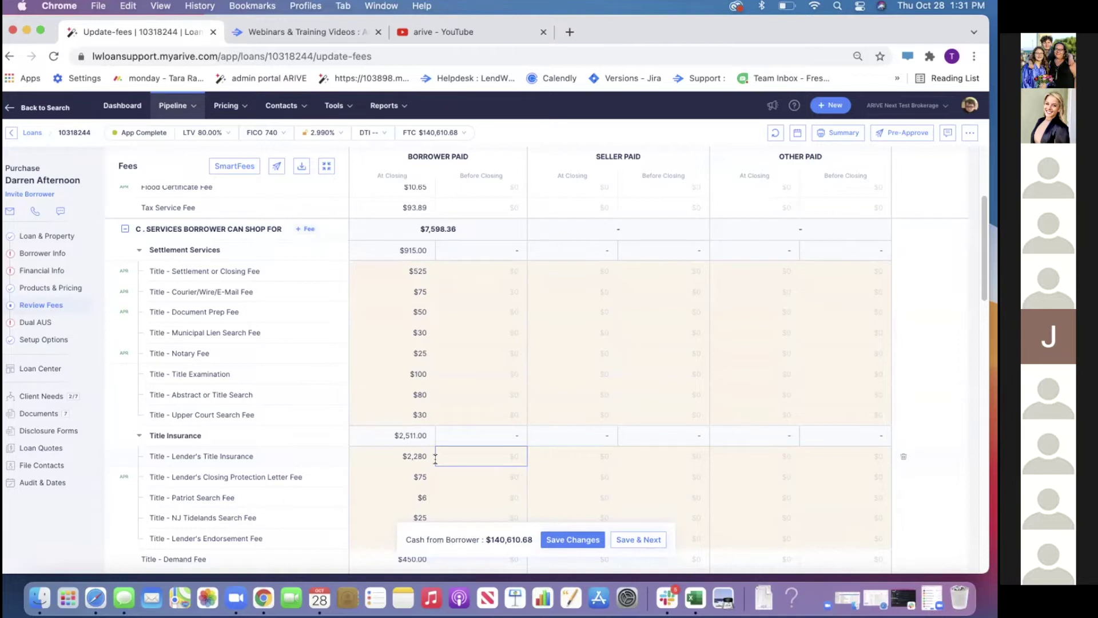
{"action": "left_click", "coordinate": [235, 166]}
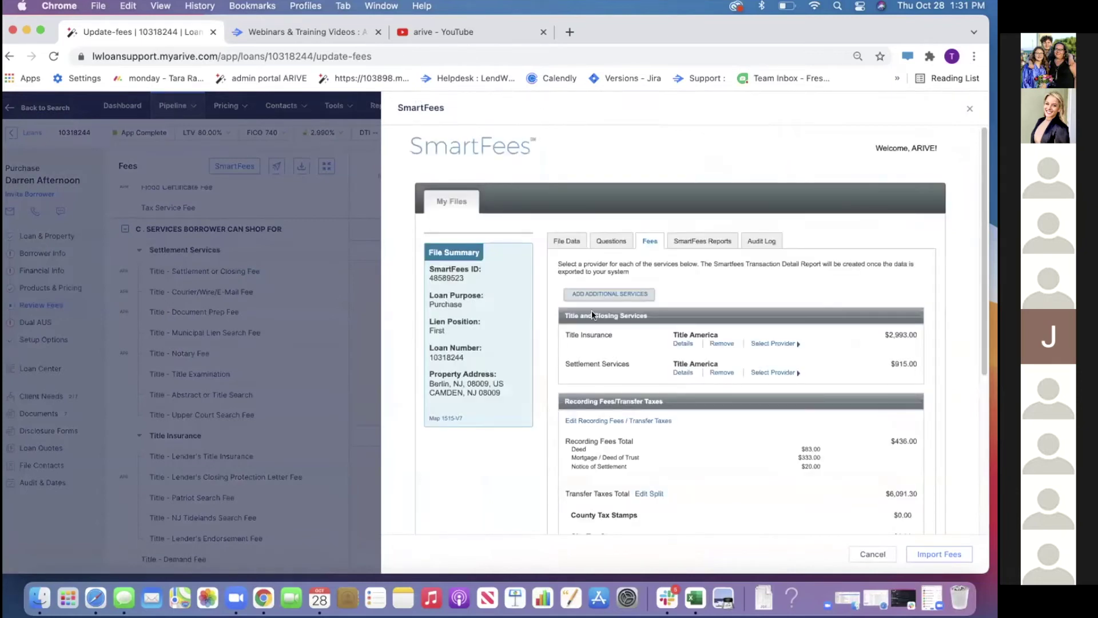
Cancel SmartFees and confirm discarding changes, leaving Section C at $7,598.36
{"action": "scroll", "coordinate": [589, 360], "scroll_direction": "down", "scroll_amount": 5}
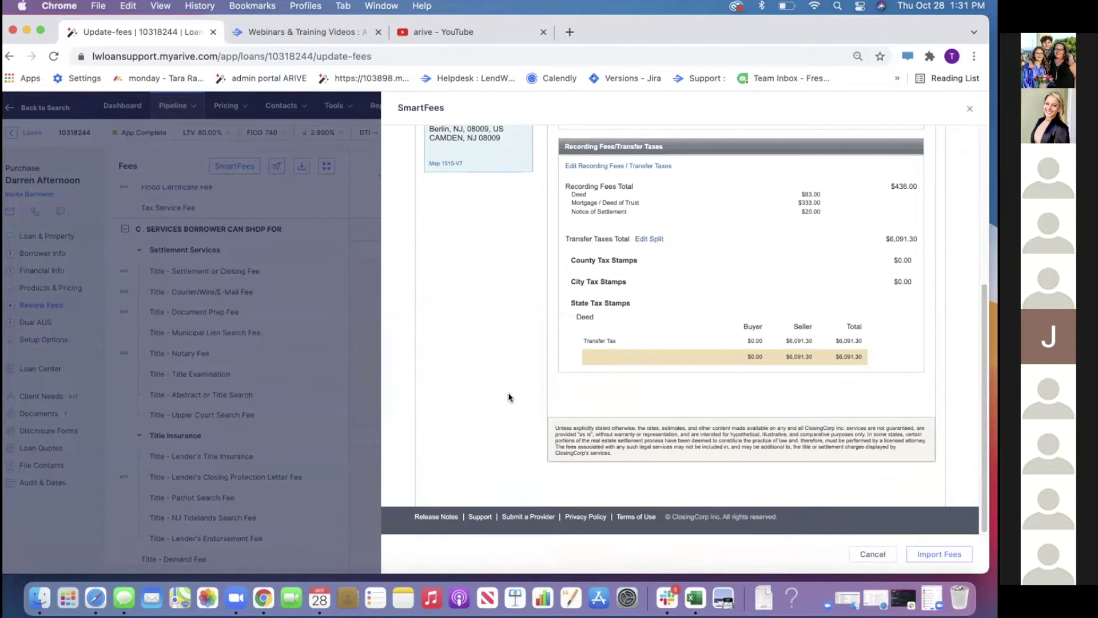
{"action": "scroll", "coordinate": [508, 392], "scroll_direction": "up", "scroll_amount": 5}
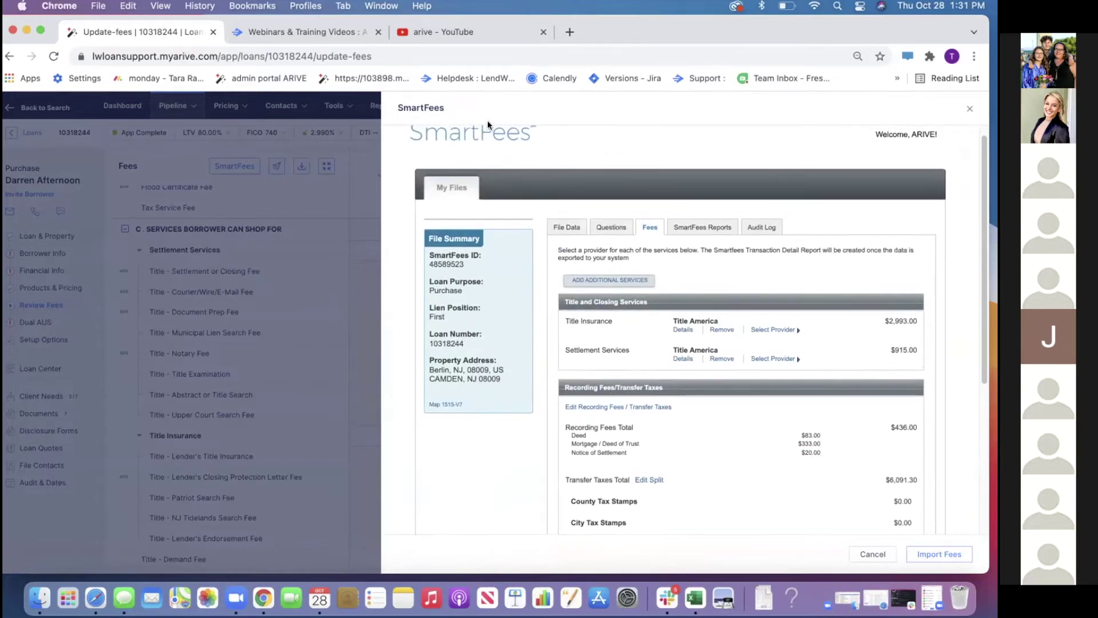
{"action": "left_click", "coordinate": [874, 553]}
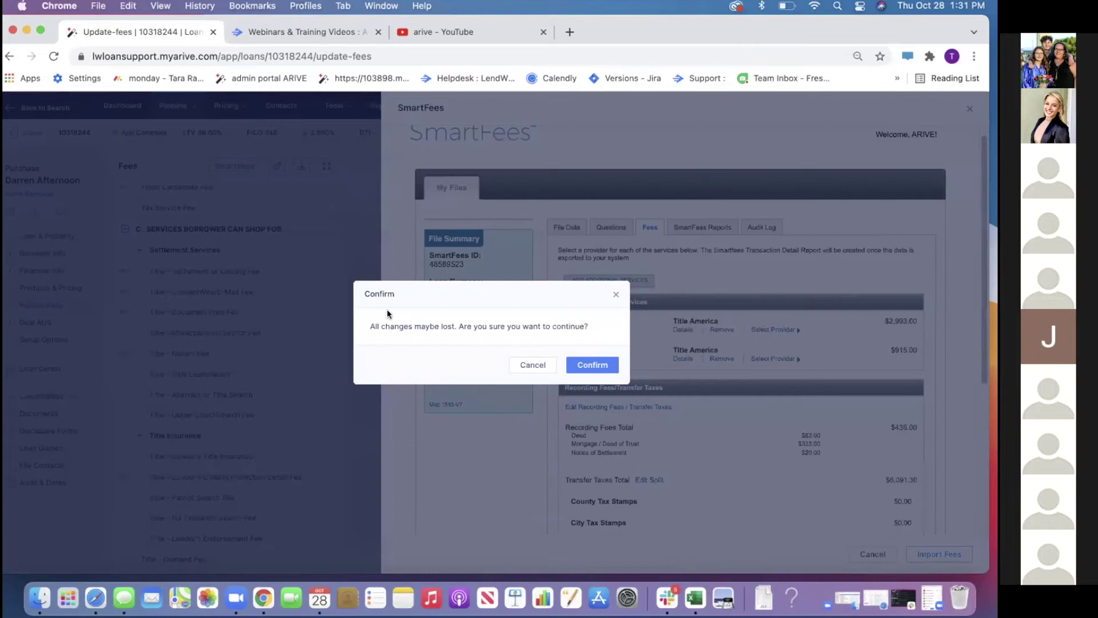
{"action": "left_click", "coordinate": [592, 363]}
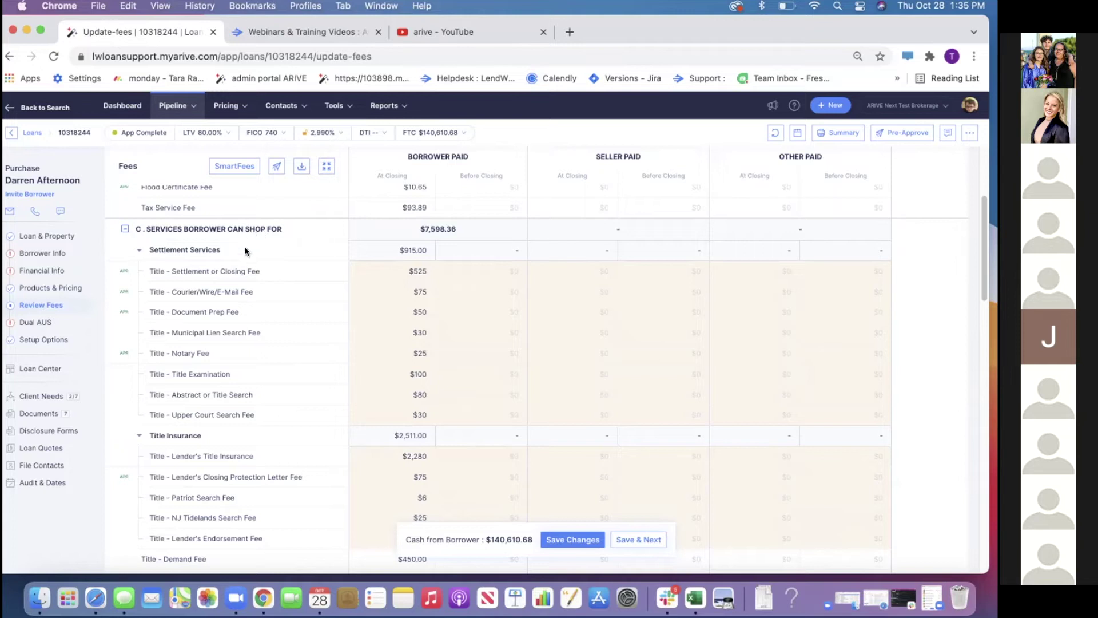
Leave the fee worksheet for the Loans list, discarding the unsaved fee changes
{"action": "left_click", "coordinate": [33, 134]}
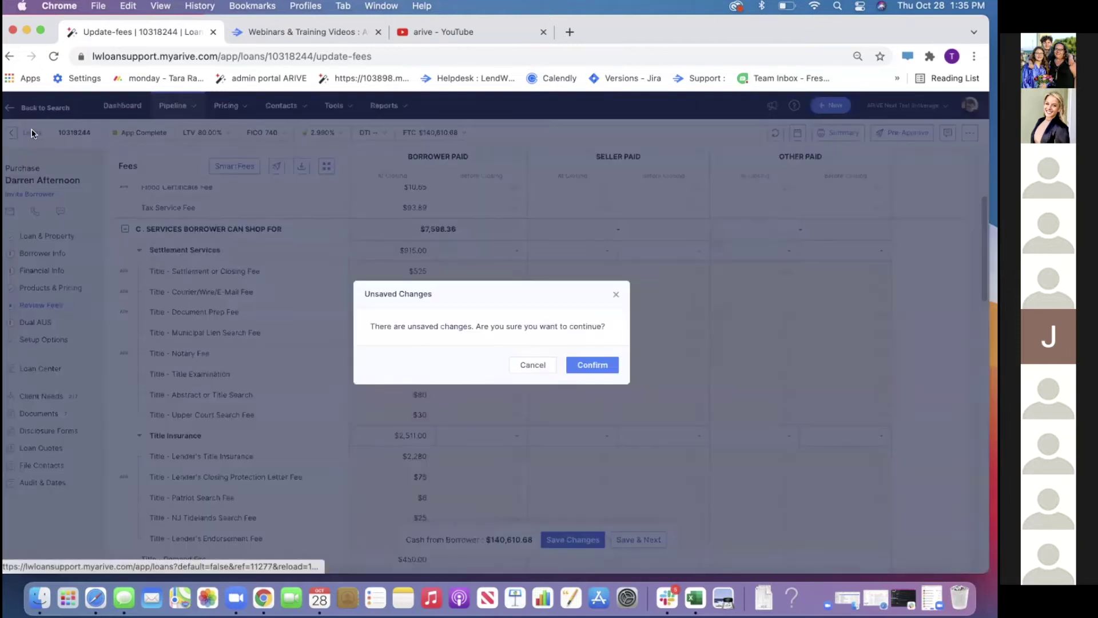
{"action": "left_click", "coordinate": [616, 366]}
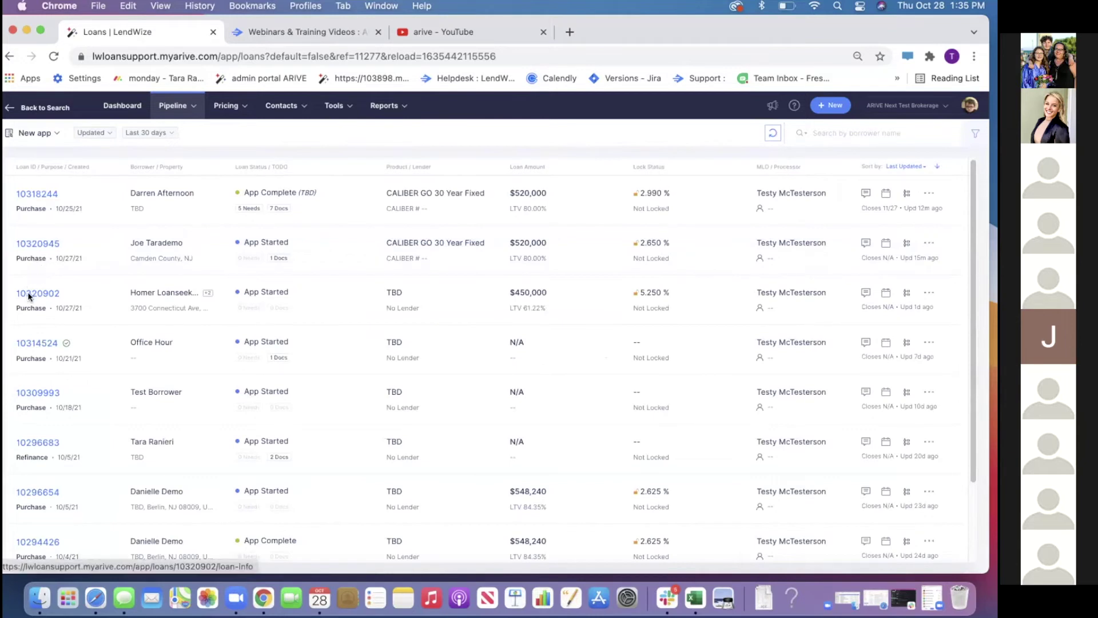
{"action": "scroll", "coordinate": [50, 360], "scroll_direction": "down", "scroll_amount": 3}
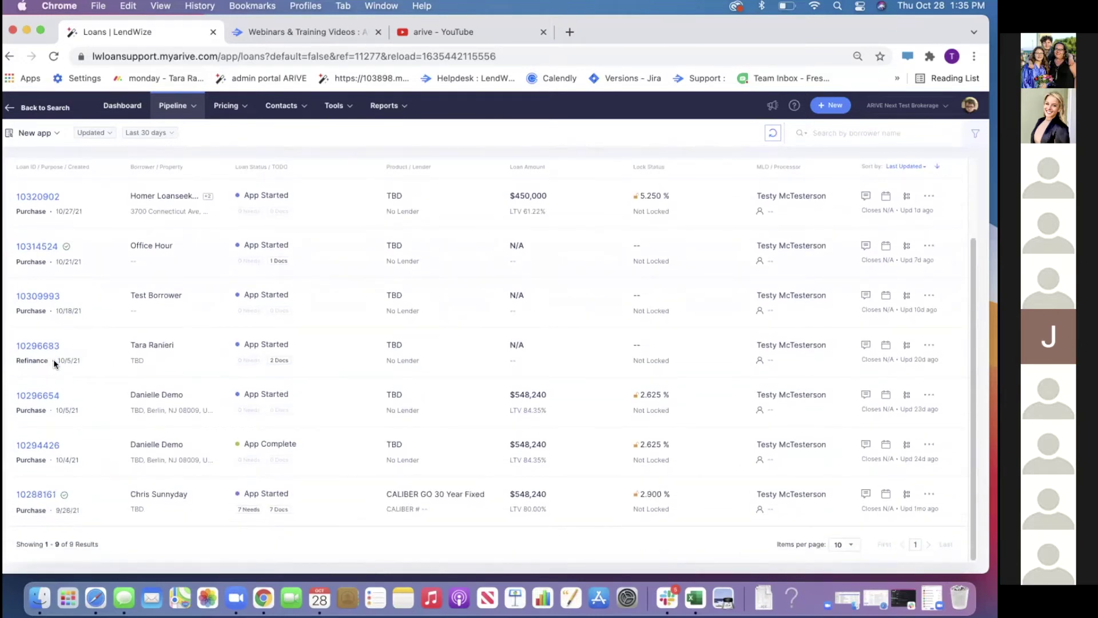
Filter the pipeline to All Loans and open the FNMA 30 Year Fixed loan
{"action": "left_click", "coordinate": [35, 133]}
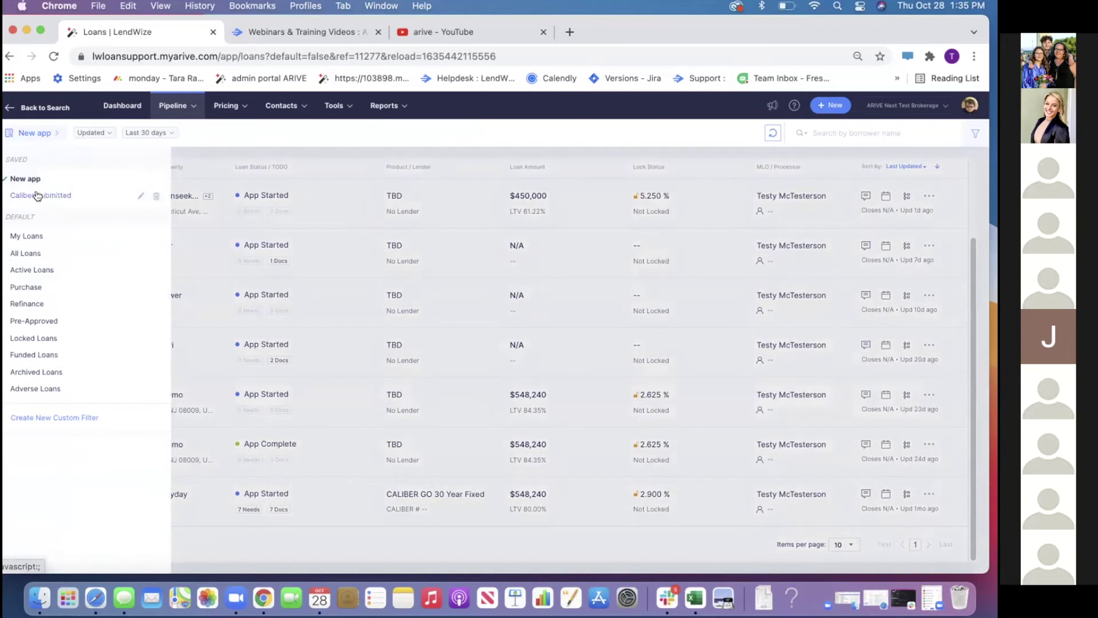
{"action": "left_click", "coordinate": [26, 253]}
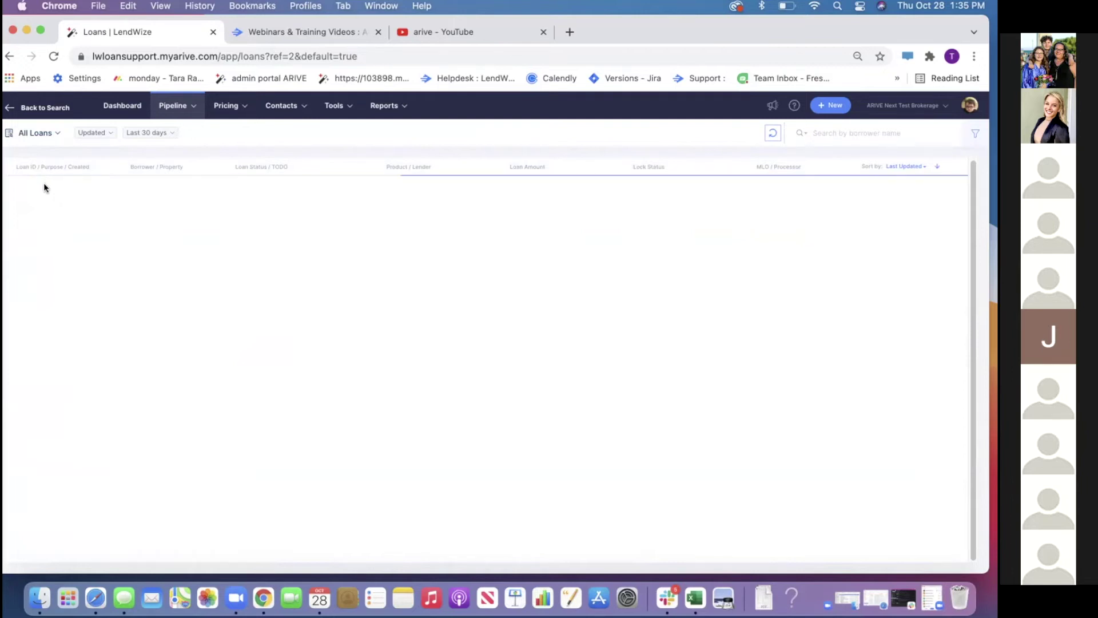
{"action": "left_click", "coordinate": [50, 196]}
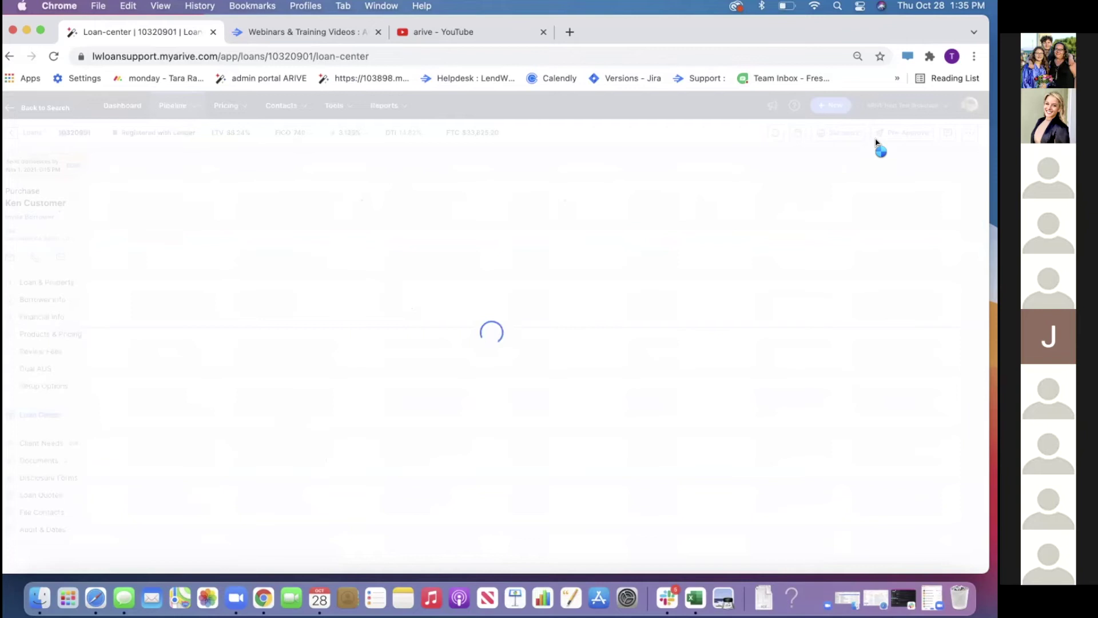
Mark the $300,000 loan pre-approved, download its pre-approval letter PDF, then return to the pipeline
{"action": "left_click", "coordinate": [878, 135]}
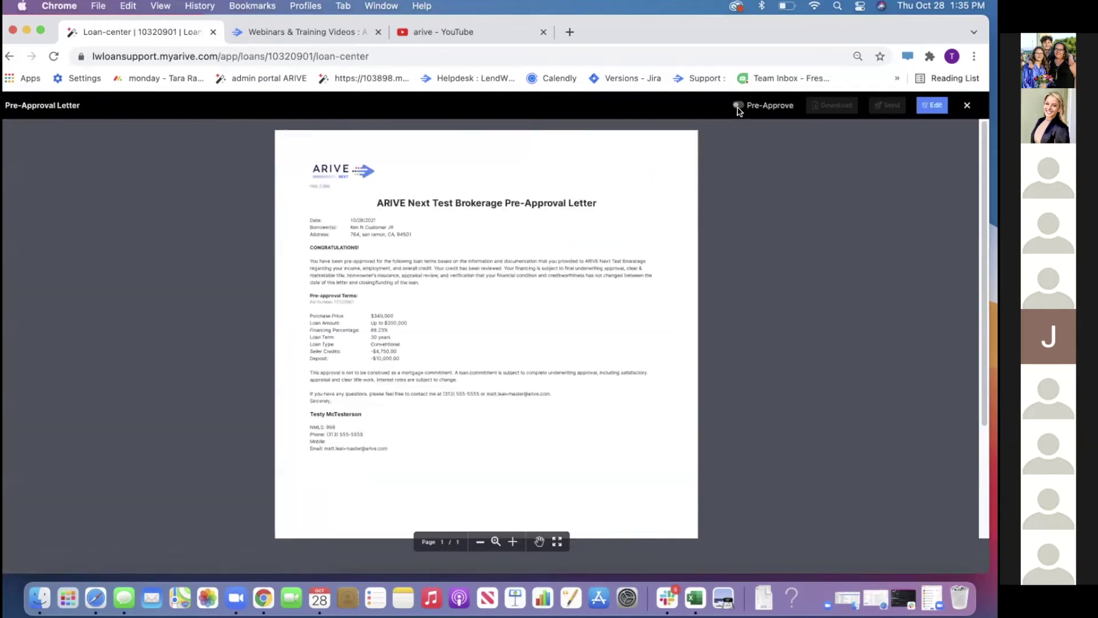
{"action": "left_click", "coordinate": [736, 105]}
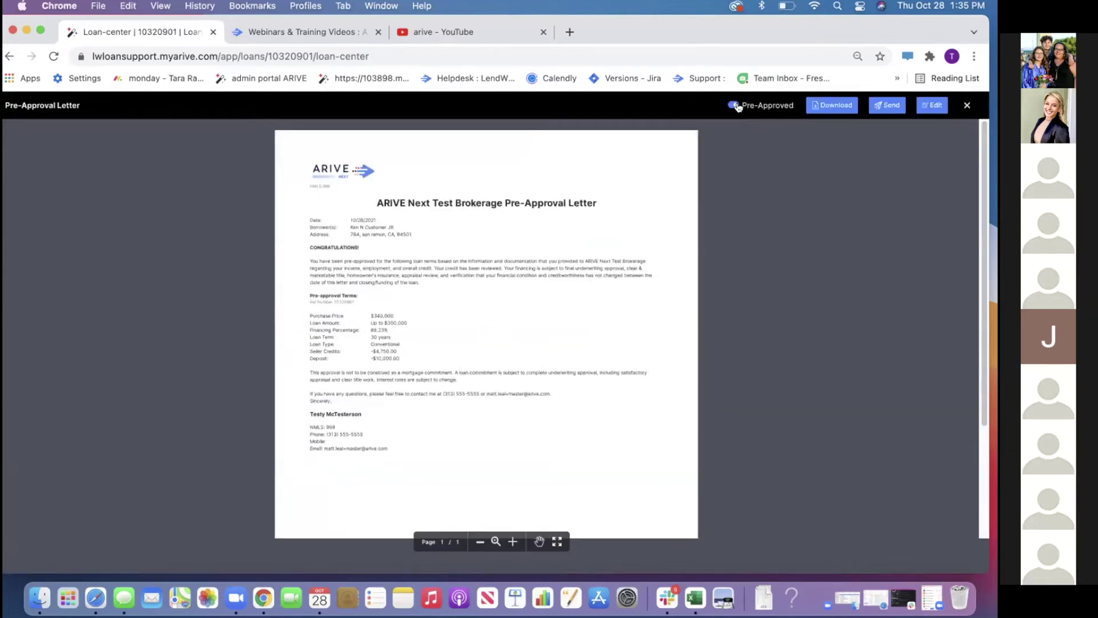
{"action": "left_click", "coordinate": [824, 107]}
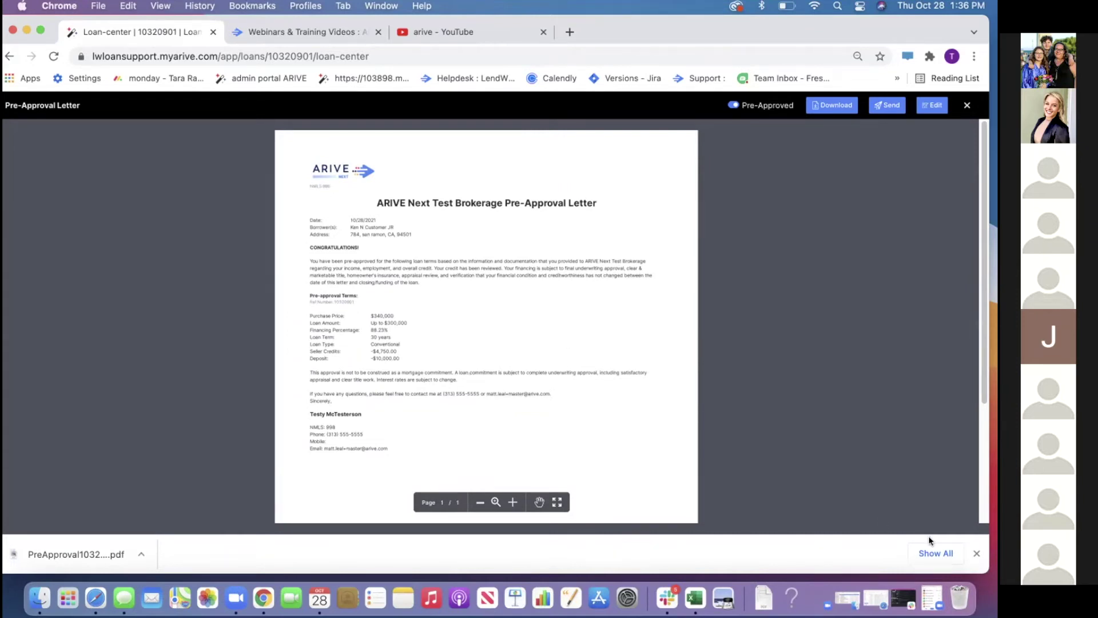
{"action": "left_click", "coordinate": [977, 552]}
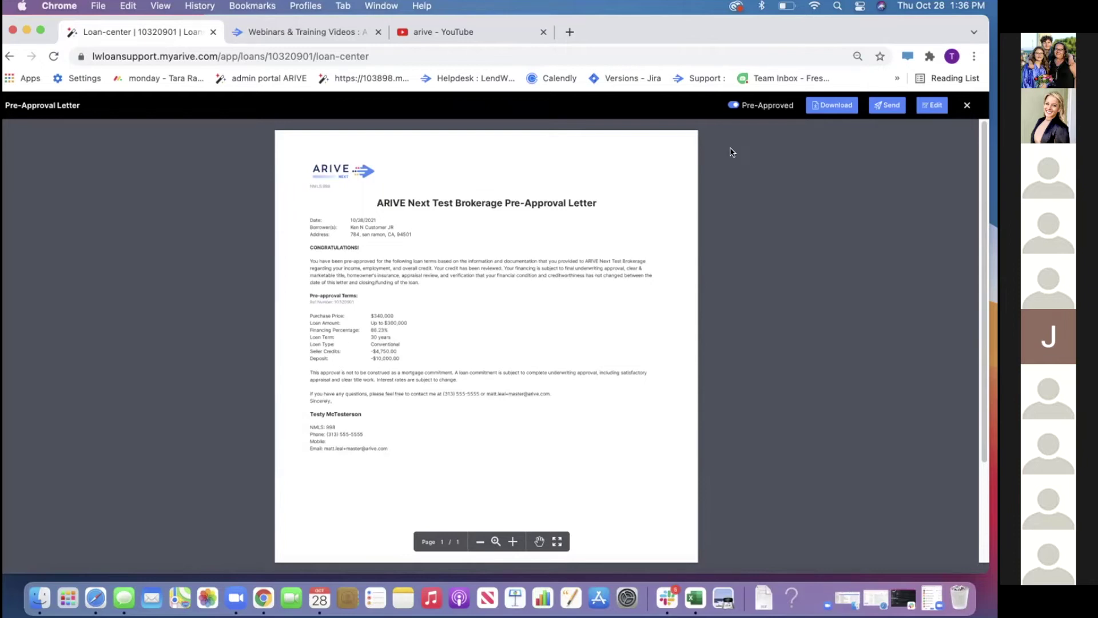
{"action": "left_click", "coordinate": [967, 104]}
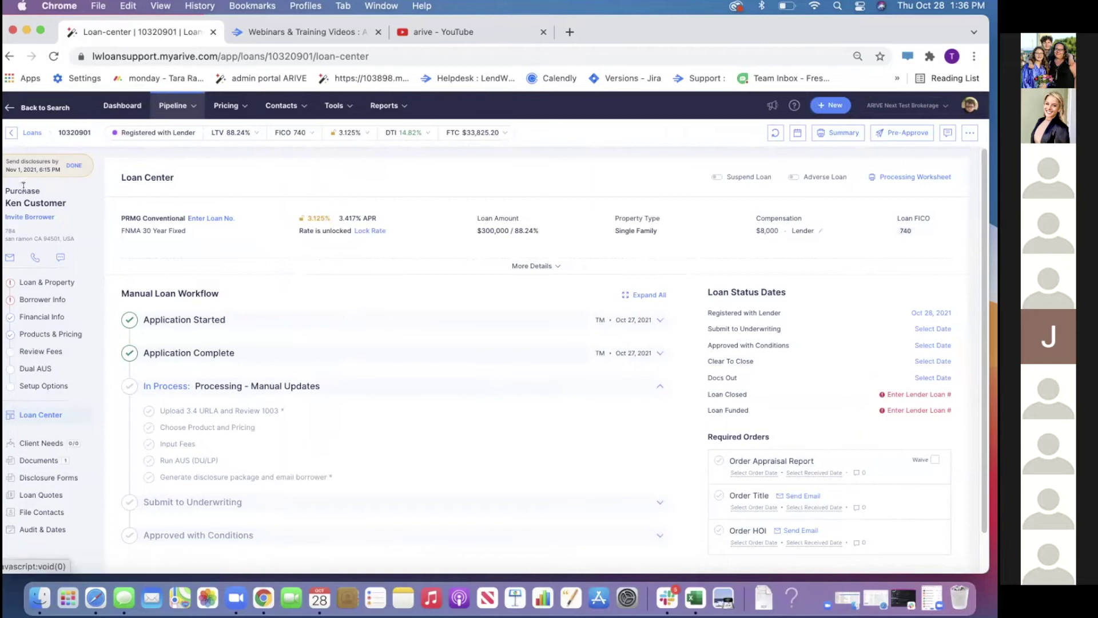
{"action": "left_click", "coordinate": [32, 132]}
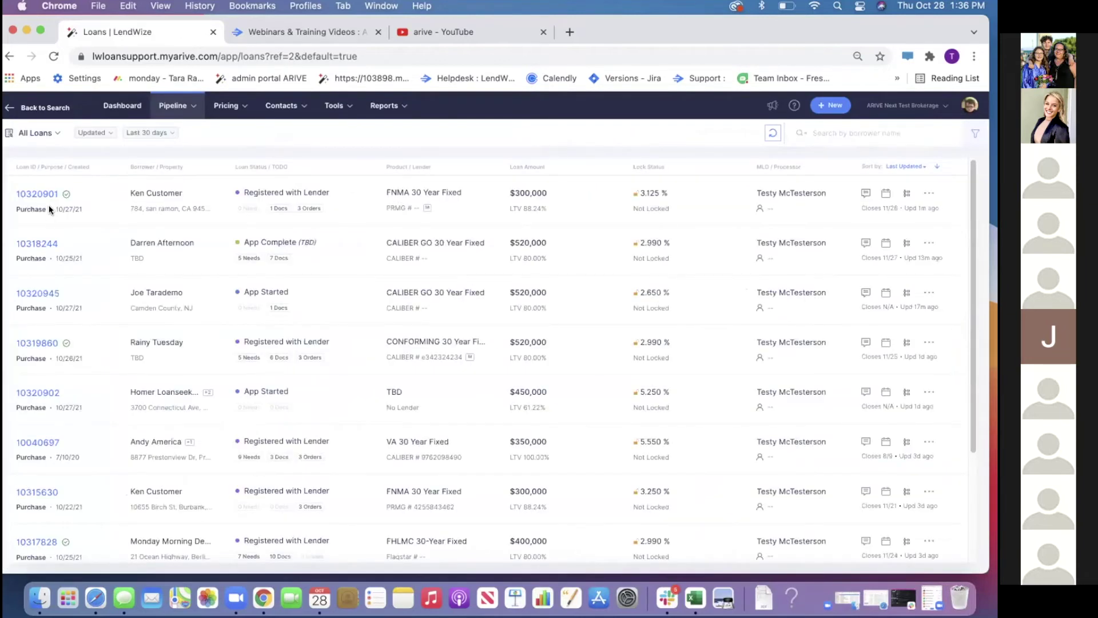
{"action": "left_click", "coordinate": [41, 244]}
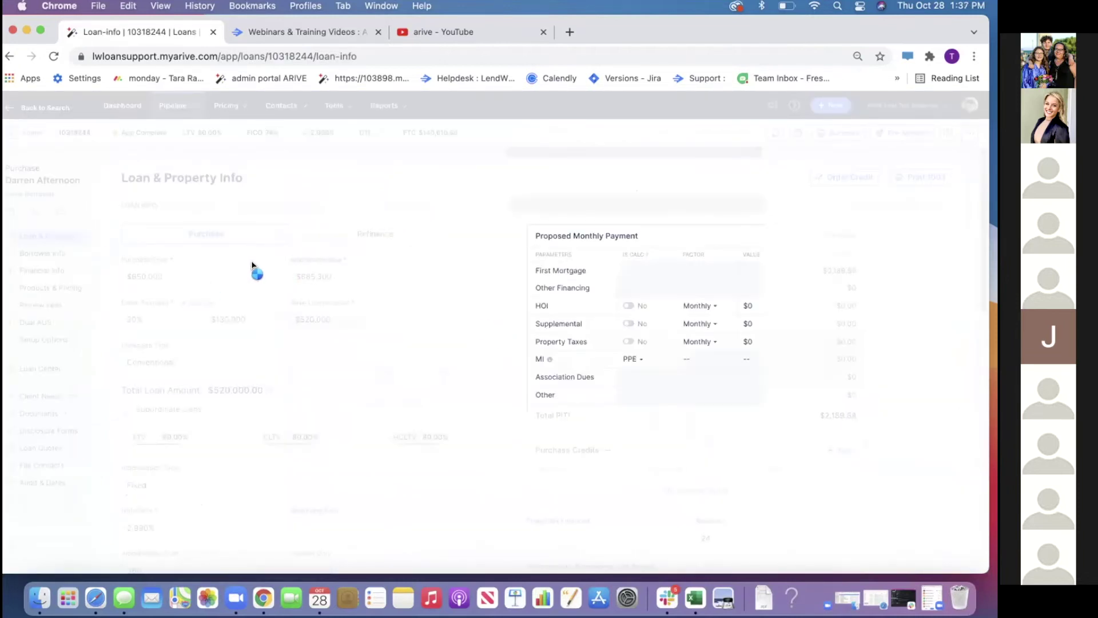
{"action": "left_click", "coordinate": [42, 305]}
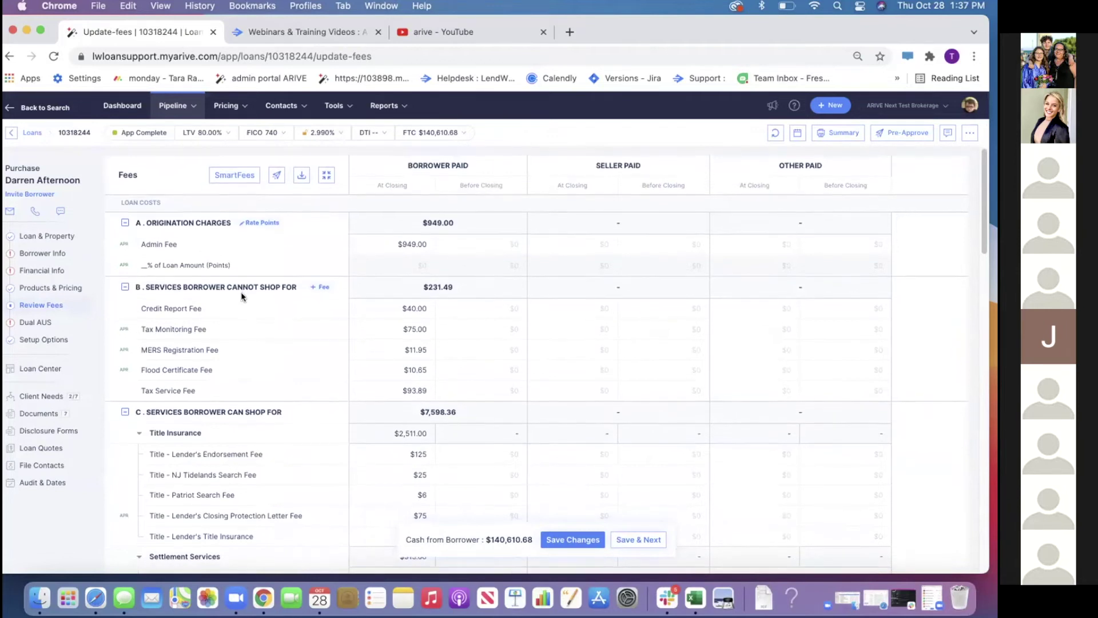
{"action": "scroll", "coordinate": [241, 292], "scroll_direction": "down", "scroll_amount": 6}
{"action": "scroll", "coordinate": [249, 297], "scroll_direction": "down", "scroll_amount": 6}
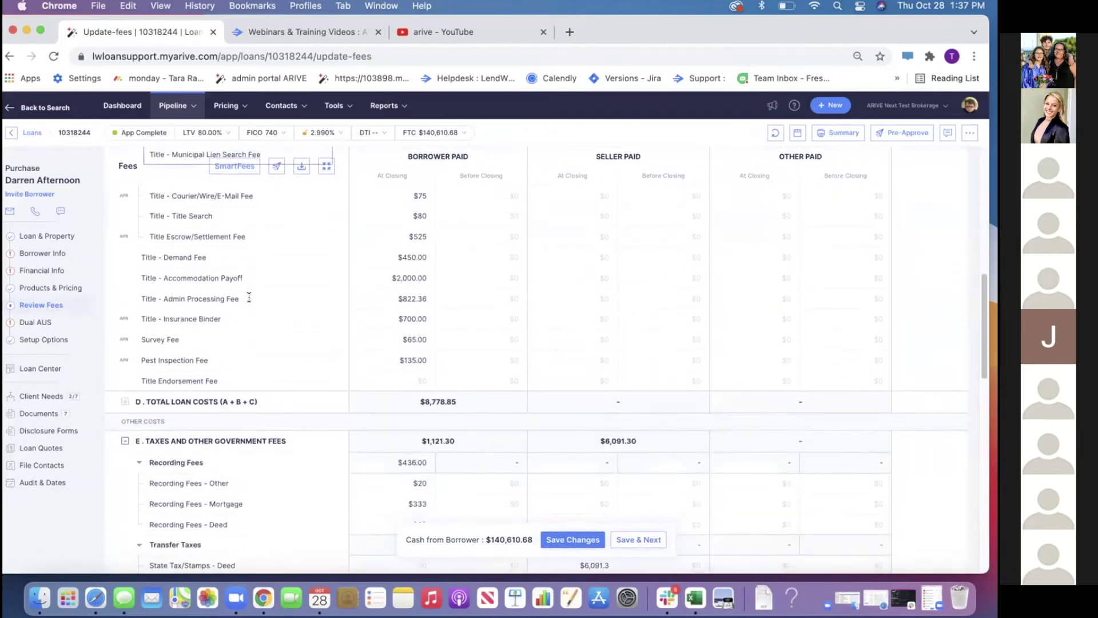
{"action": "scroll", "coordinate": [249, 297], "scroll_direction": "down", "scroll_amount": 2}
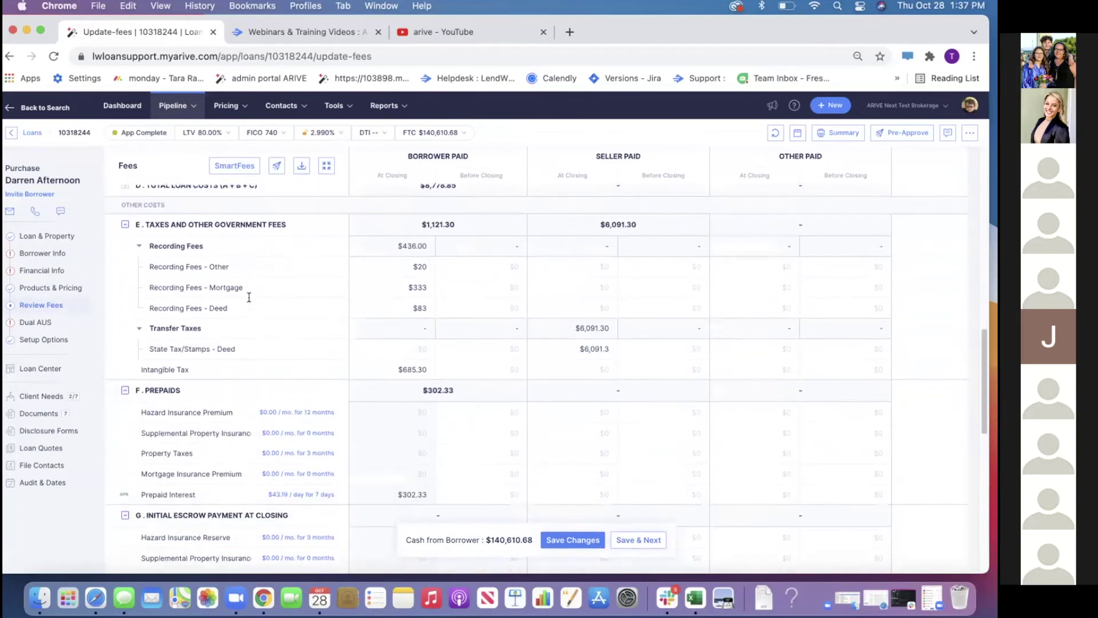
{"action": "scroll", "coordinate": [249, 297], "scroll_direction": "down", "scroll_amount": 3}
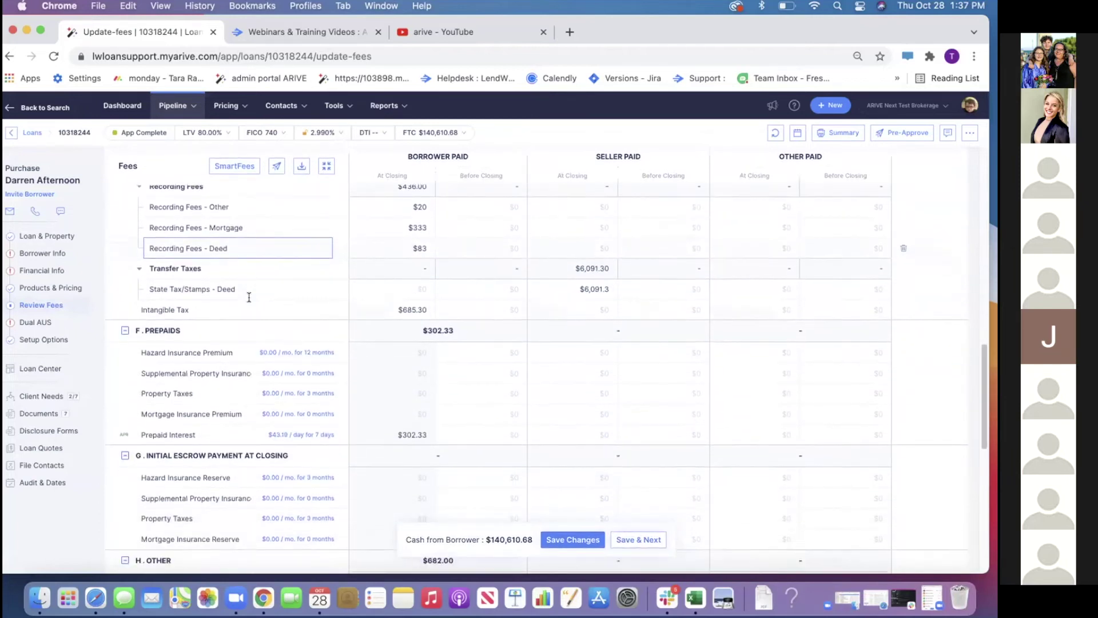
{"action": "scroll", "coordinate": [249, 297], "scroll_direction": "down", "scroll_amount": 1}
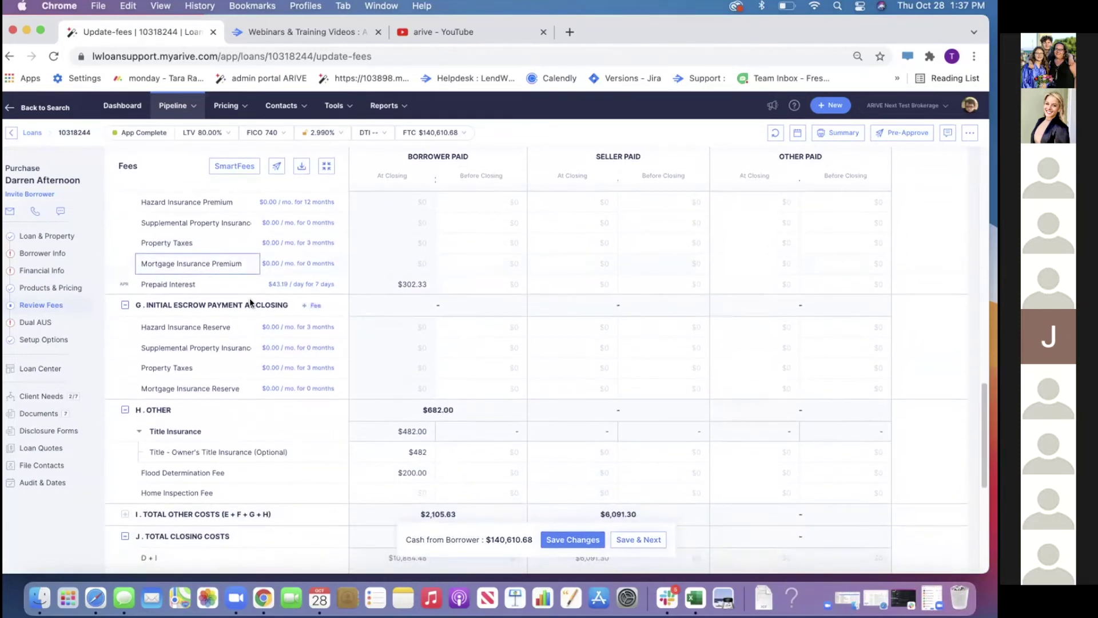
{"action": "scroll", "coordinate": [263, 296], "scroll_direction": "down", "scroll_amount": 3}
{"action": "scroll", "coordinate": [262, 297], "scroll_direction": "down", "scroll_amount": 3}
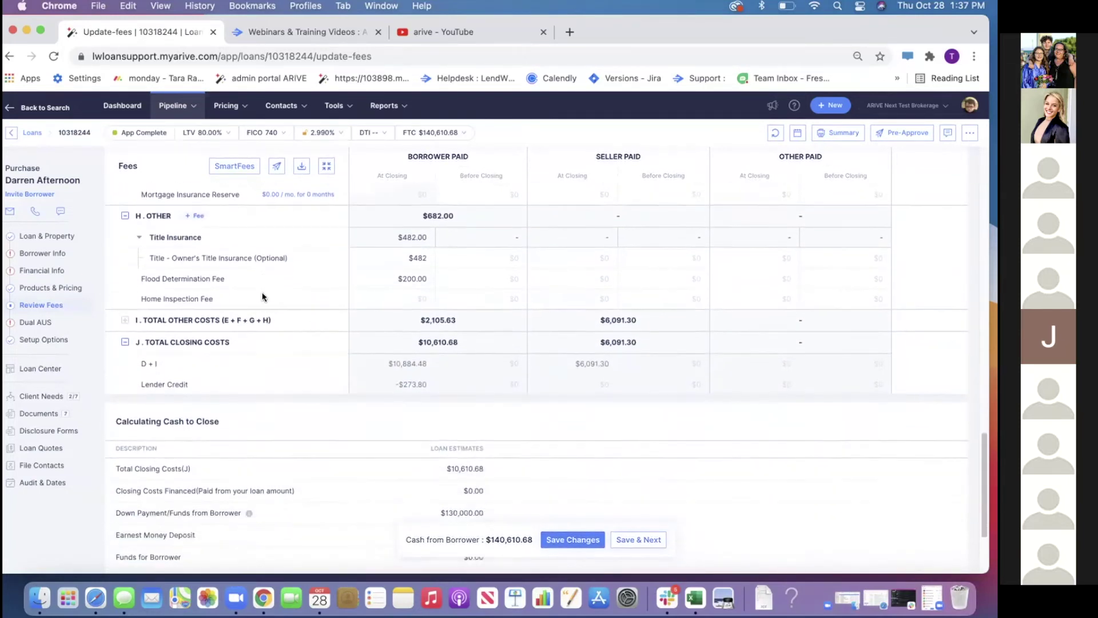
{"action": "scroll", "coordinate": [262, 297], "scroll_direction": "up", "scroll_amount": 6}
{"action": "scroll", "coordinate": [262, 296], "scroll_direction": "up", "scroll_amount": 4}
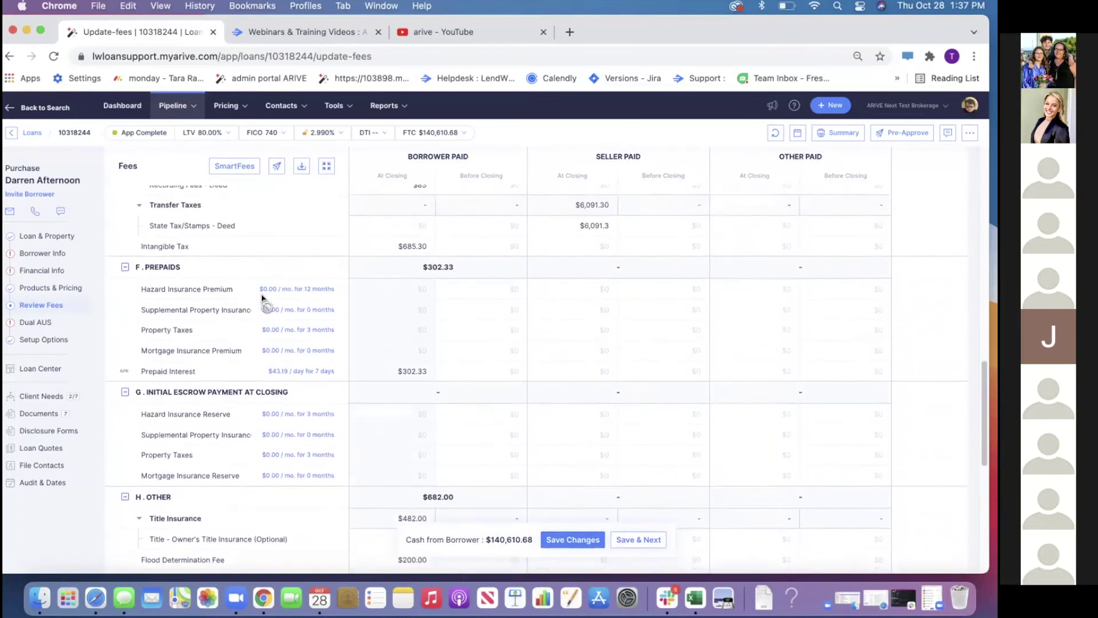
{"action": "scroll", "coordinate": [262, 294], "scroll_direction": "up", "scroll_amount": 4}
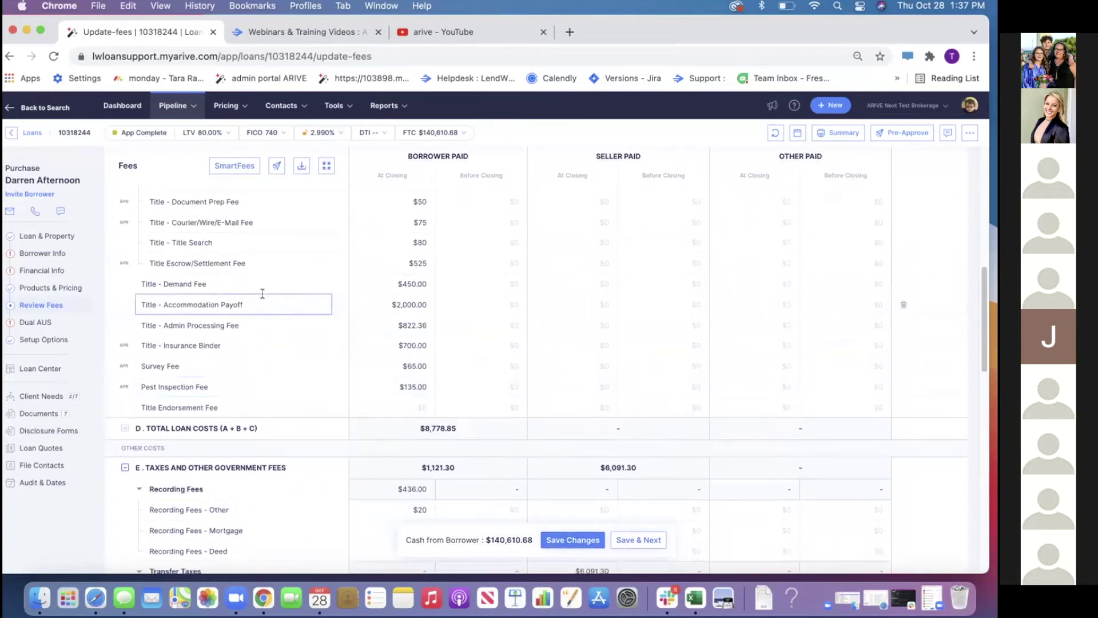
{"action": "scroll", "coordinate": [263, 293], "scroll_direction": "up", "scroll_amount": 1}
{"action": "scroll", "coordinate": [263, 293], "scroll_direction": "up", "scroll_amount": 1}
{"action": "scroll", "coordinate": [263, 294], "scroll_direction": "up", "scroll_amount": 1}
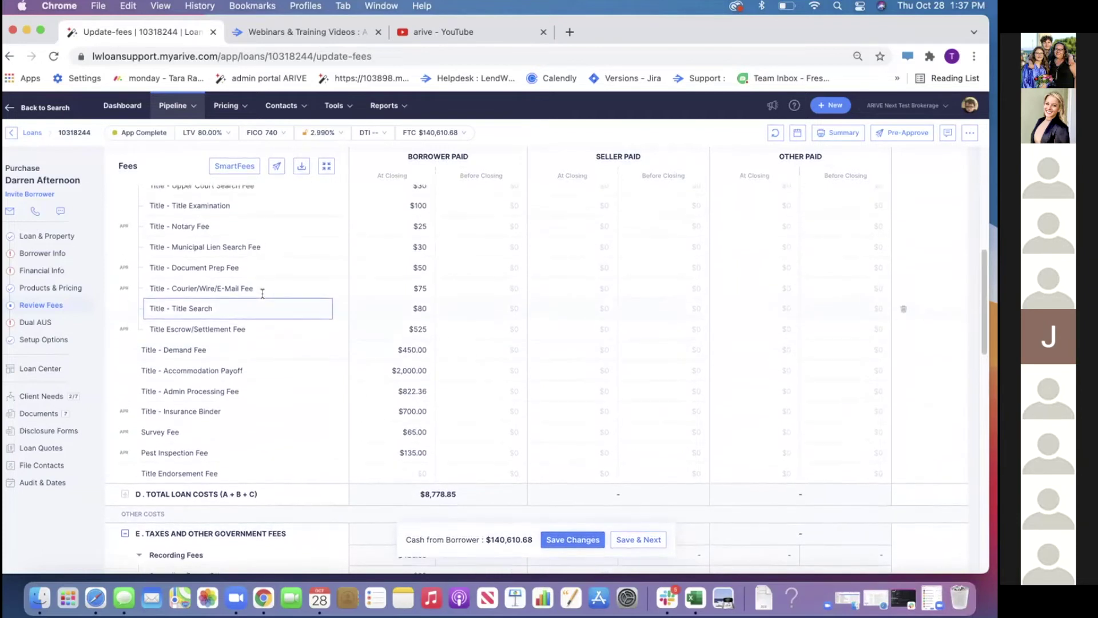
{"action": "scroll", "coordinate": [263, 293], "scroll_direction": "up", "scroll_amount": 1}
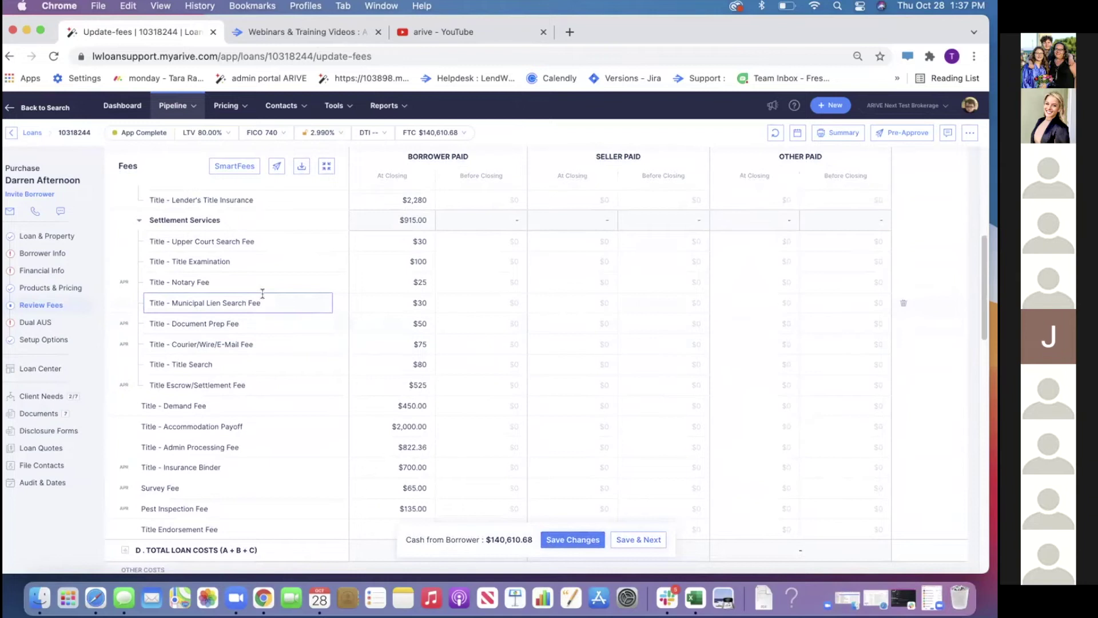
{"action": "scroll", "coordinate": [262, 294], "scroll_direction": "up", "scroll_amount": 2}
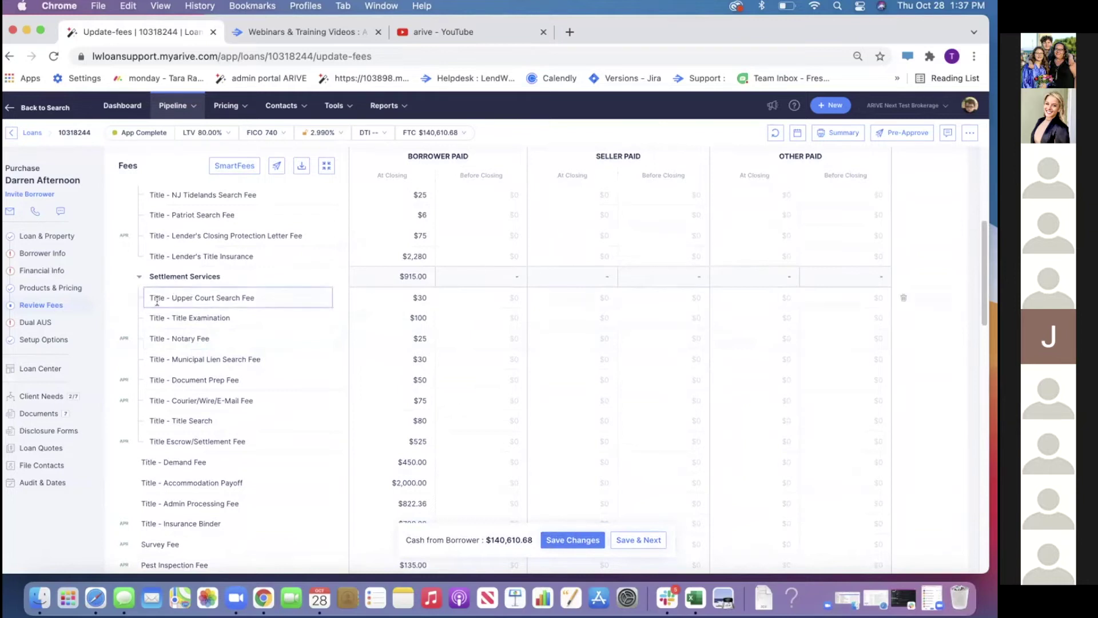
{"action": "scroll", "coordinate": [240, 320], "scroll_direction": "down", "scroll_amount": 1}
{"action": "scroll", "coordinate": [241, 324], "scroll_direction": "up", "scroll_amount": 3}
{"action": "scroll", "coordinate": [242, 323], "scroll_direction": "up", "scroll_amount": 8}
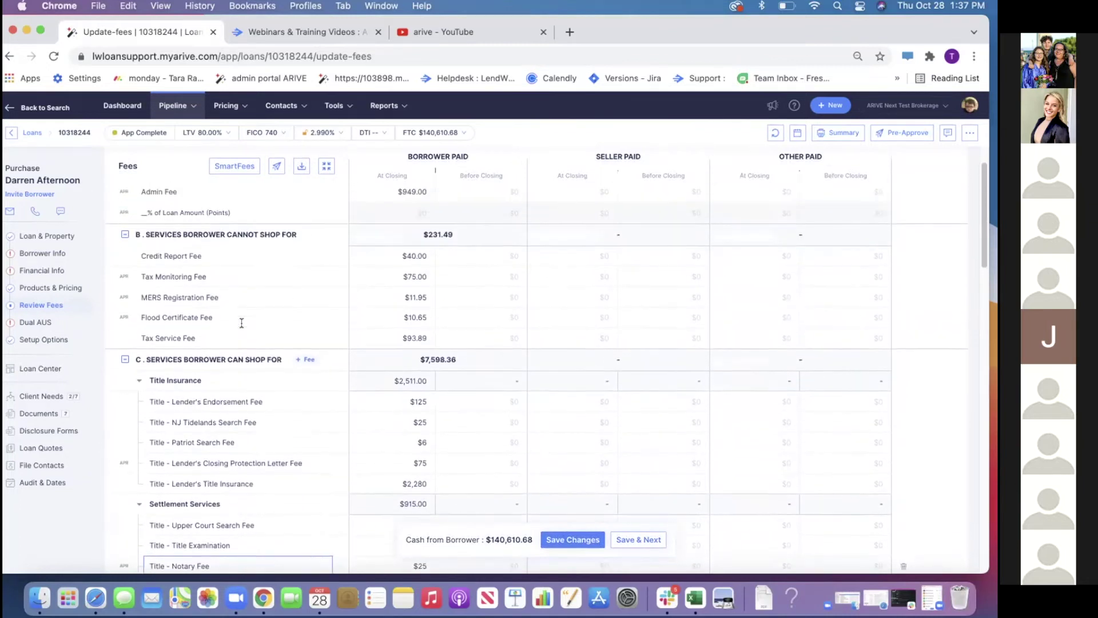
{"action": "scroll", "coordinate": [241, 322], "scroll_direction": "up", "scroll_amount": 2}
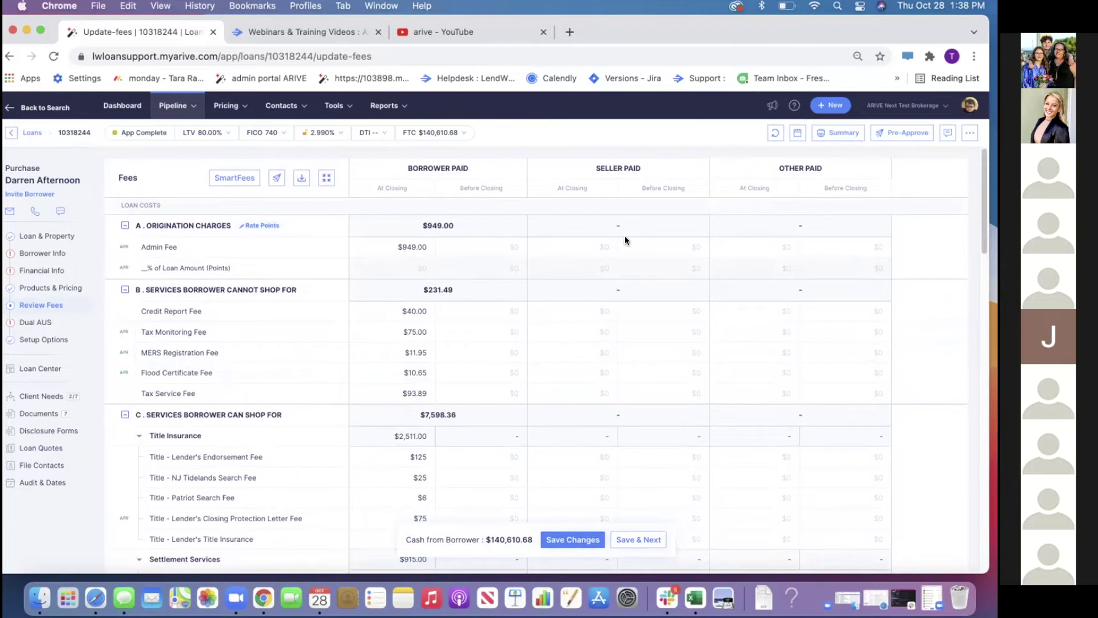
Open the Settings Users list, then bring up the Add User form and close it
{"action": "left_click", "coordinate": [970, 107]}
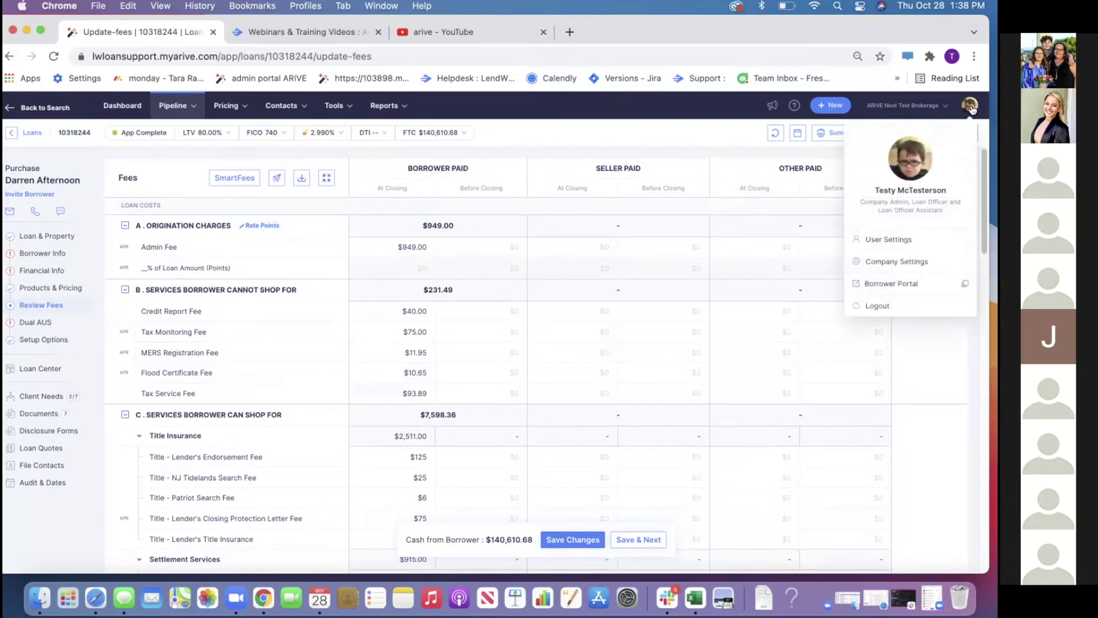
{"action": "left_click", "coordinate": [913, 262]}
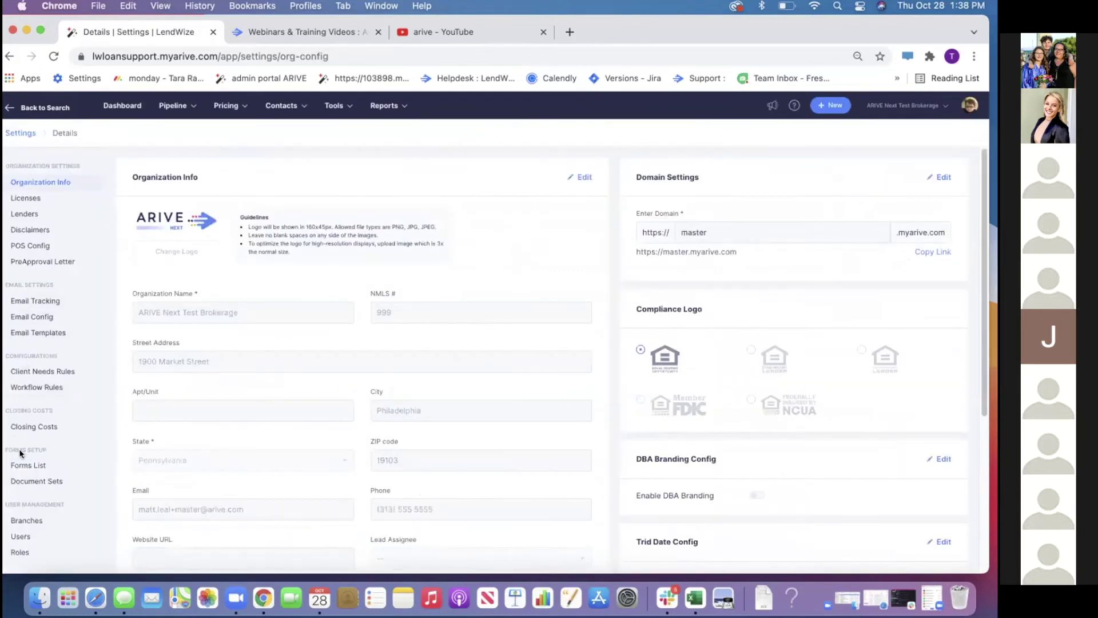
{"action": "scroll", "coordinate": [22, 453], "scroll_direction": "down", "scroll_amount": 2}
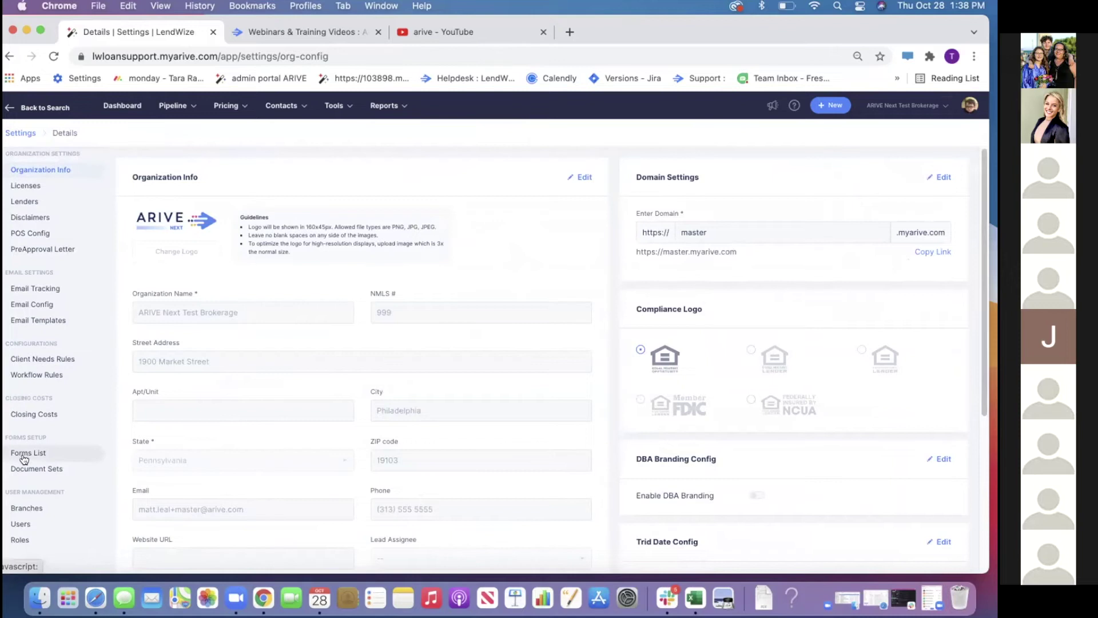
{"action": "left_click", "coordinate": [36, 530]}
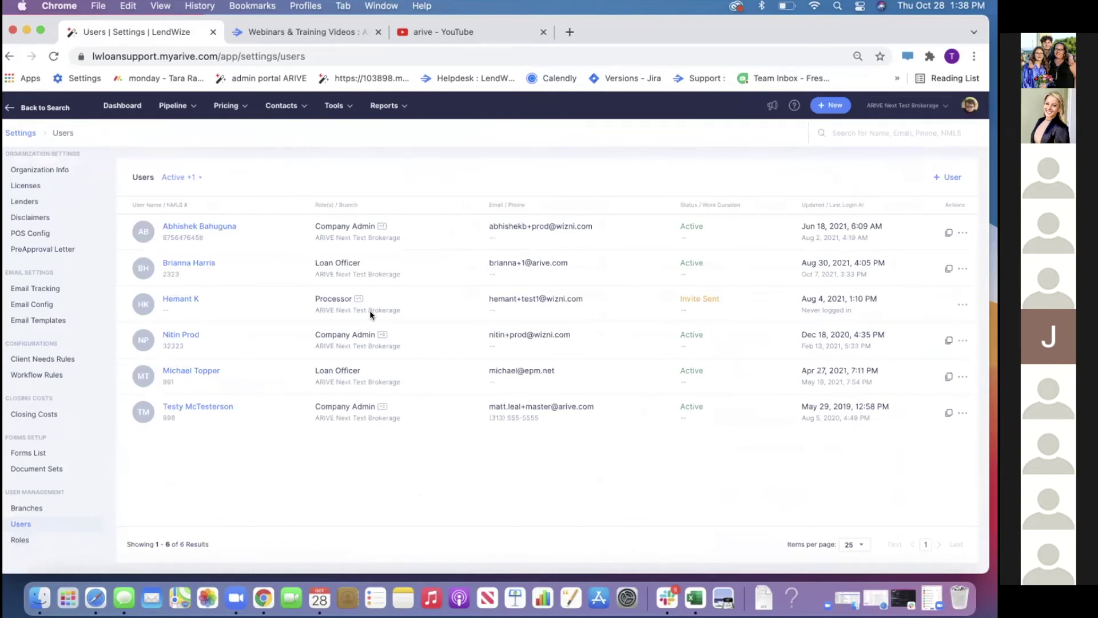
{"action": "left_click", "coordinate": [947, 177]}
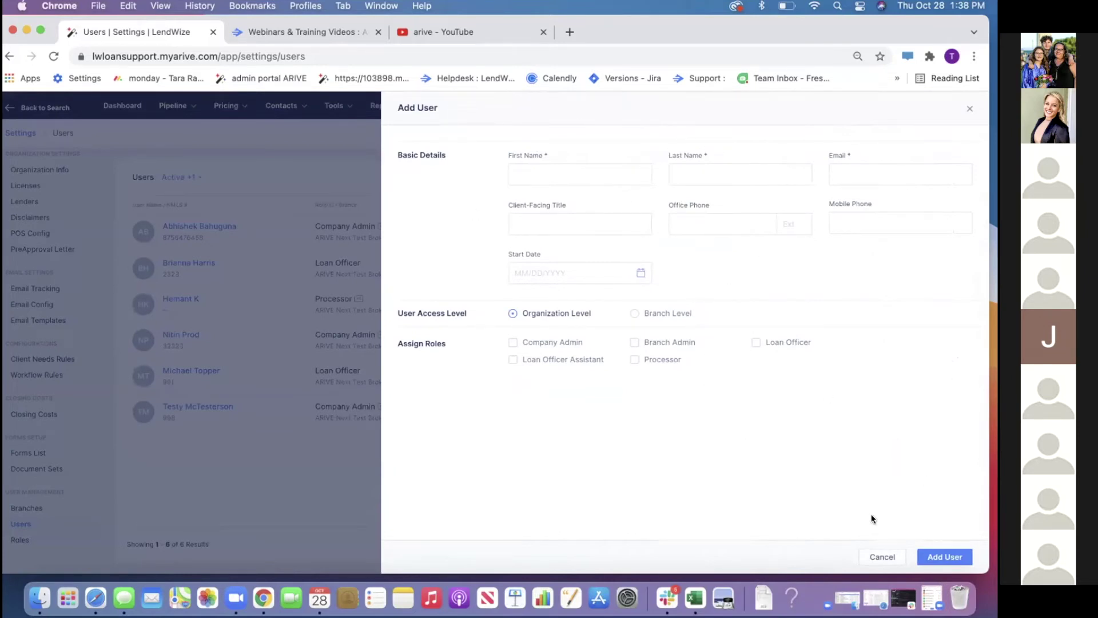
{"action": "left_click", "coordinate": [883, 556]}
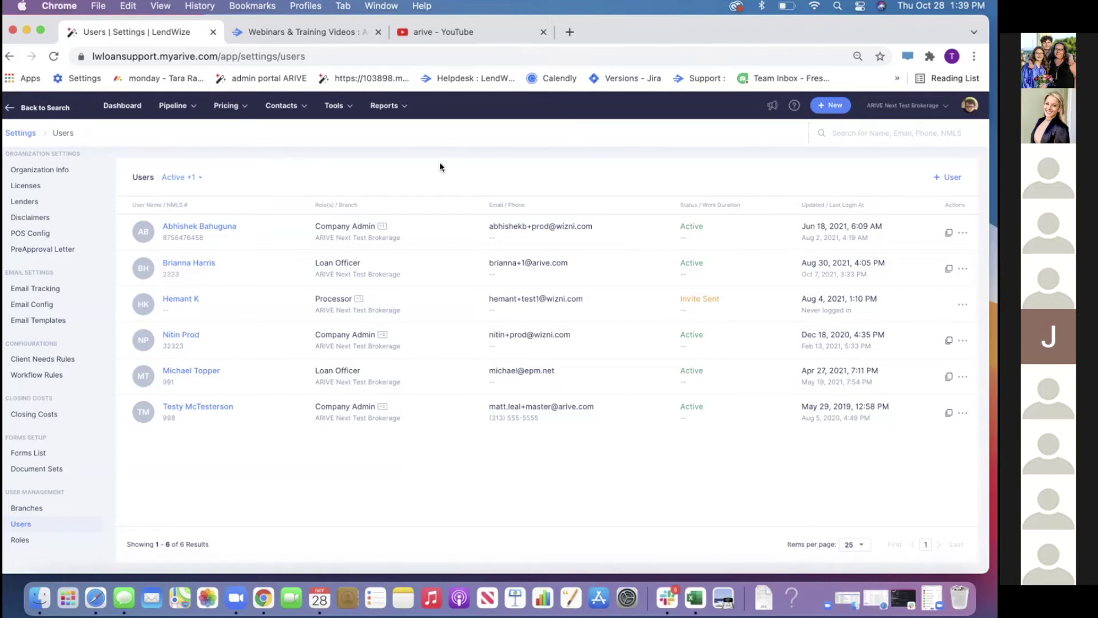
Go to the Loans pipeline from the Pipeline menu
{"action": "left_click", "coordinate": [161, 108]}
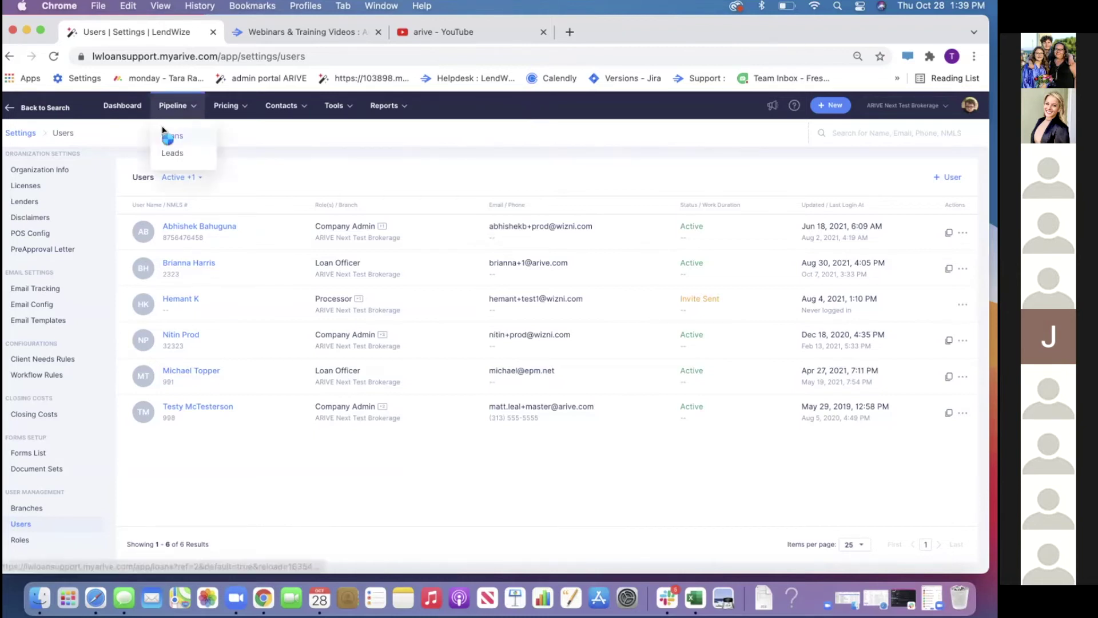
{"action": "left_click", "coordinate": [166, 136]}
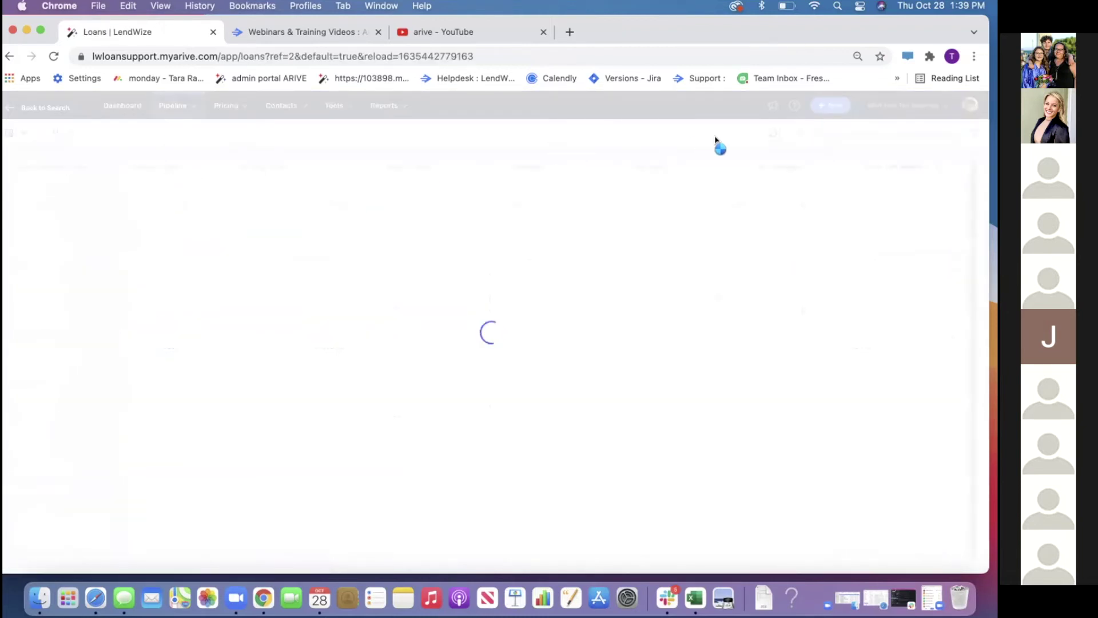
Start a new loan by importing the MISMO 3.4 file MISMO10320901.xml
{"action": "left_click", "coordinate": [824, 109]}
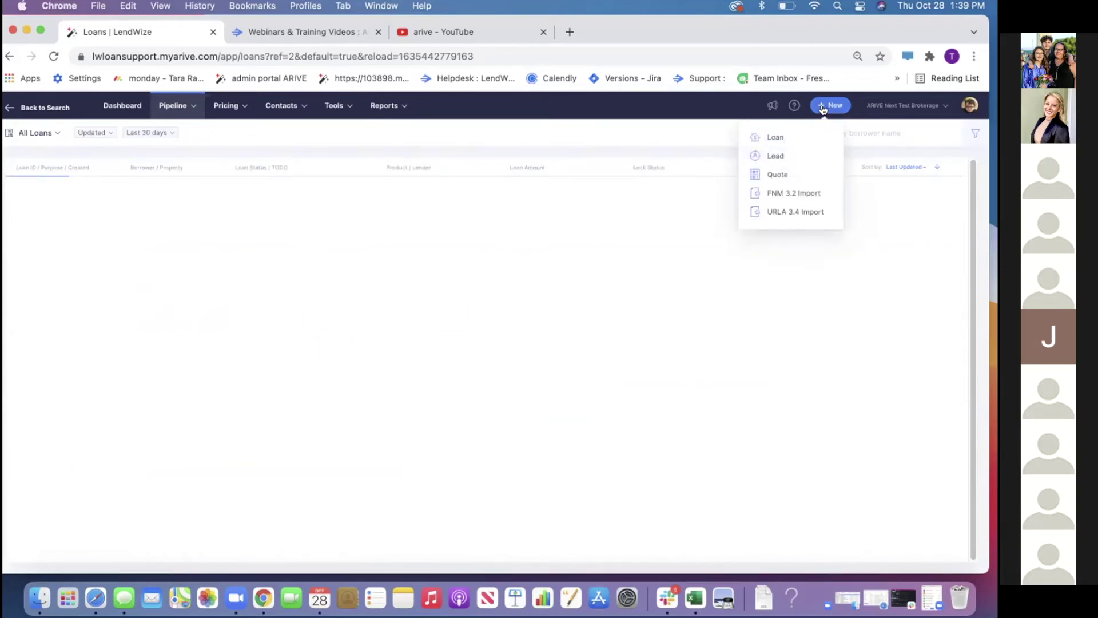
{"action": "left_click", "coordinate": [797, 141]}
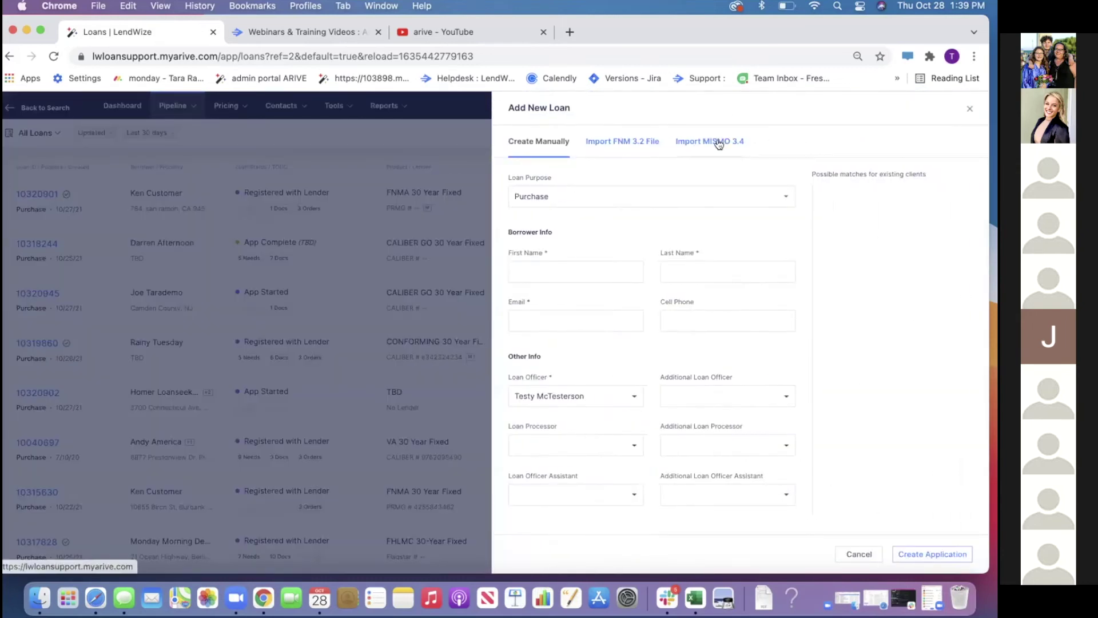
{"action": "left_click", "coordinate": [719, 142]}
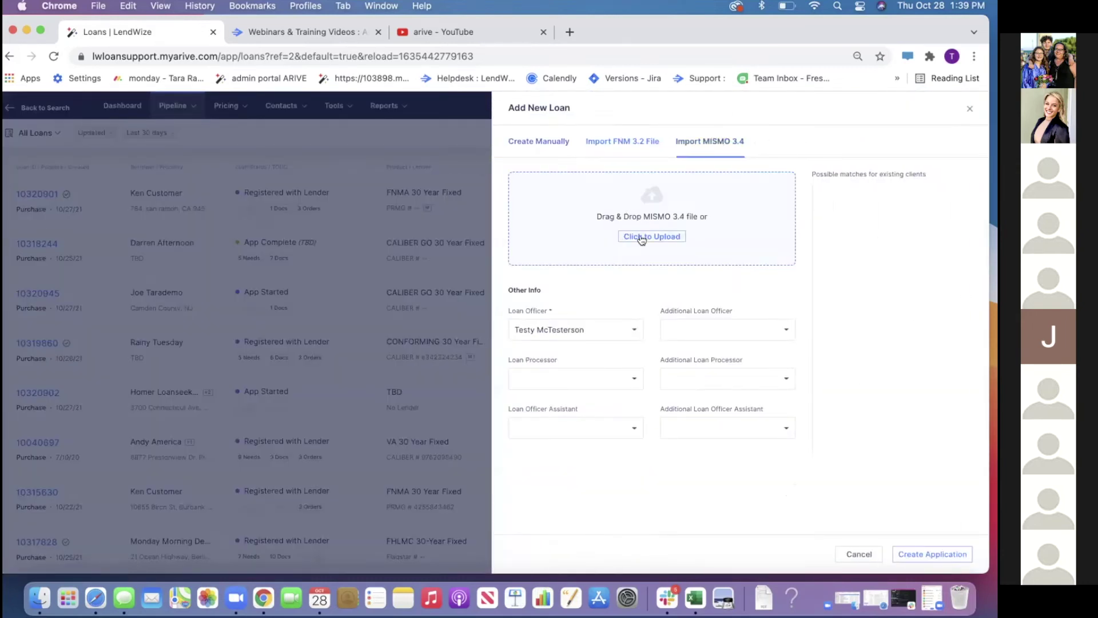
{"action": "left_click", "coordinate": [642, 238]}
{"action": "left_click", "coordinate": [284, 207]}
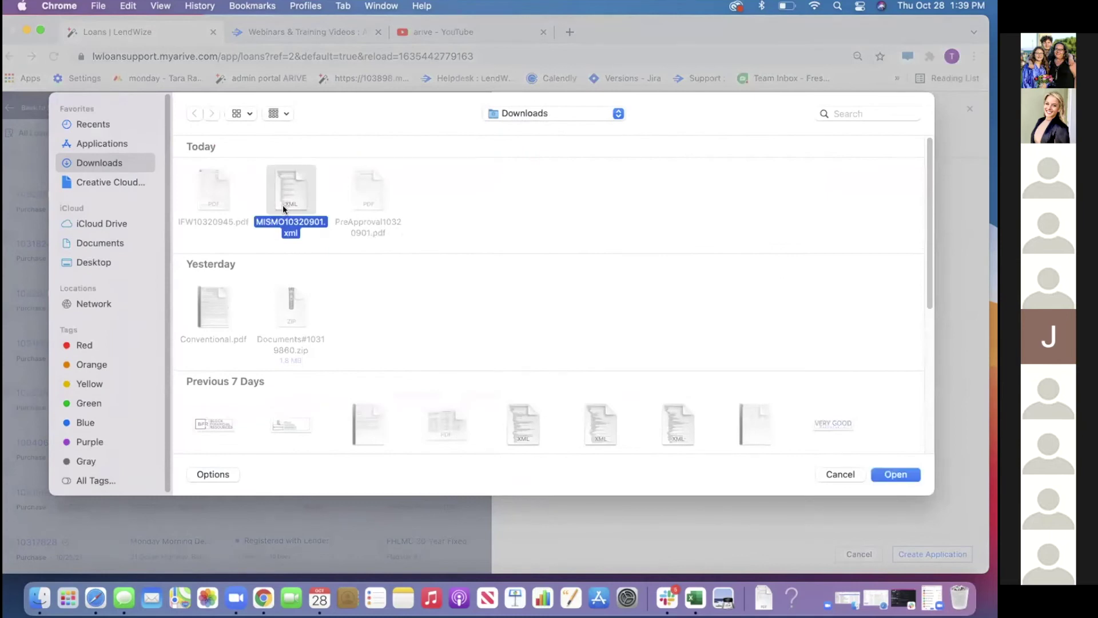
{"action": "double_click", "coordinate": [282, 205]}
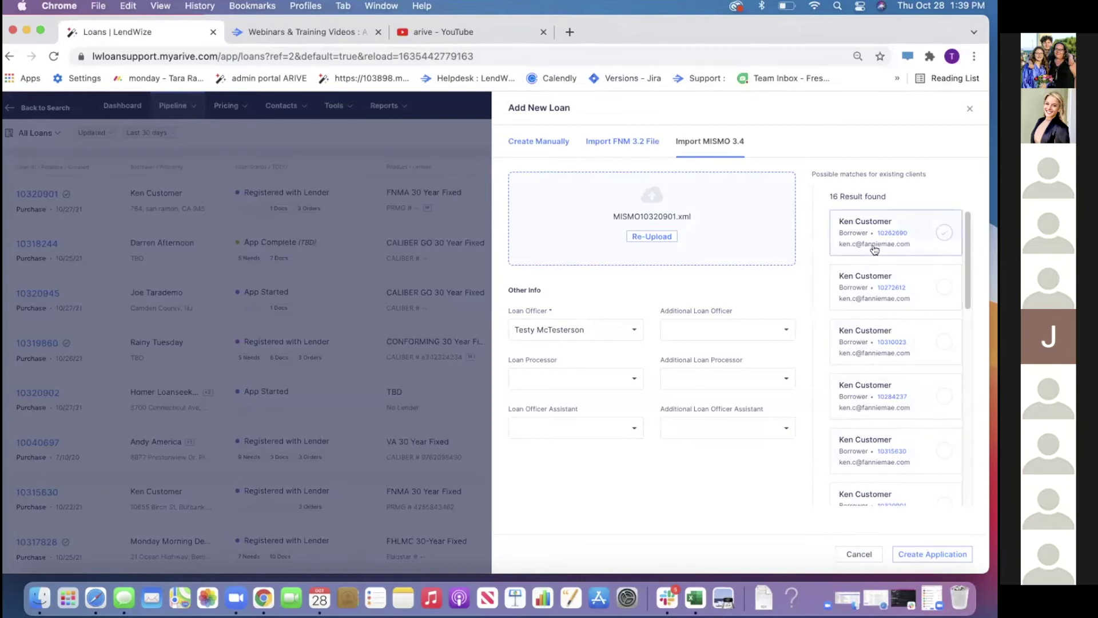
Create the loan application from the imported MISMO data
{"action": "scroll", "coordinate": [953, 320], "scroll_direction": "down", "scroll_amount": 10}
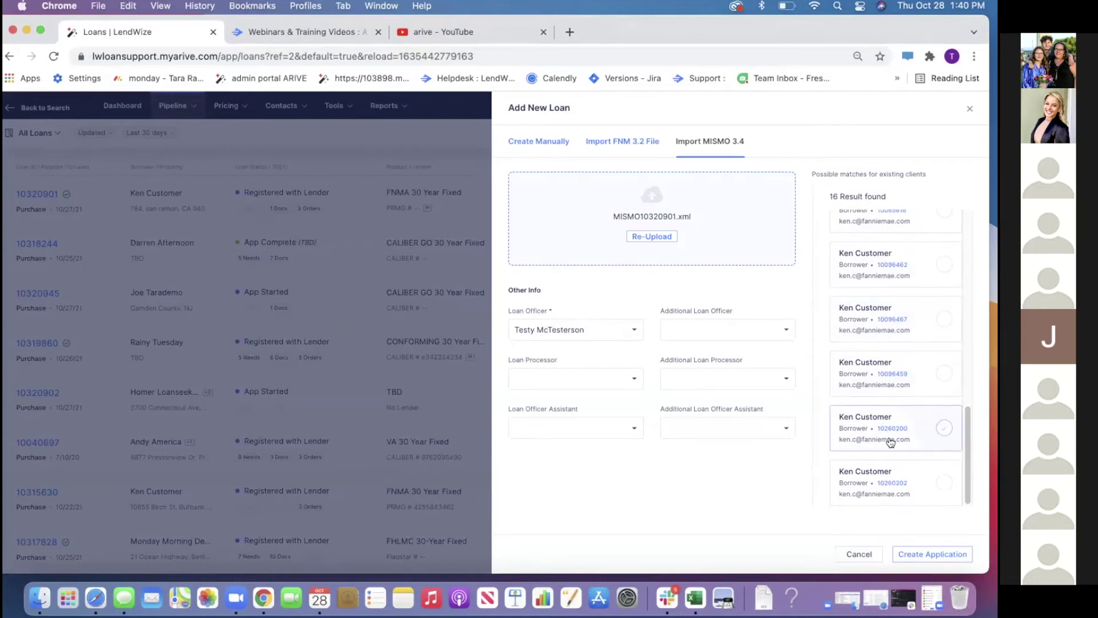
{"action": "left_click", "coordinate": [910, 554]}
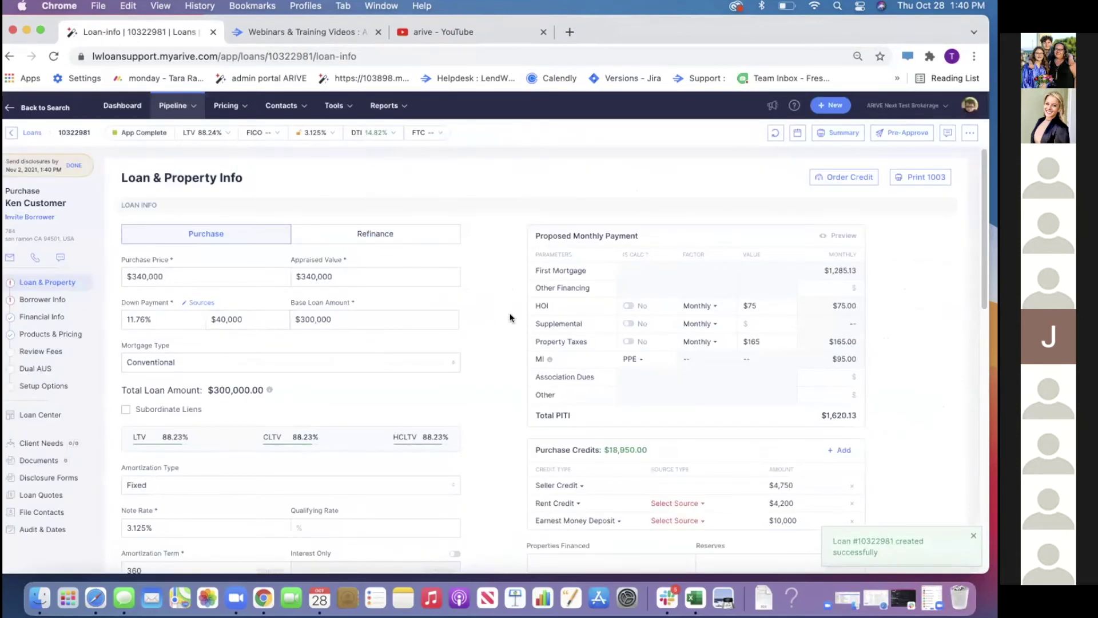
{"action": "left_click", "coordinate": [819, 103]}
Manually create a purchase loan, entering the test borrower's first name, last name and e-mail
{"action": "left_click", "coordinate": [788, 135]}
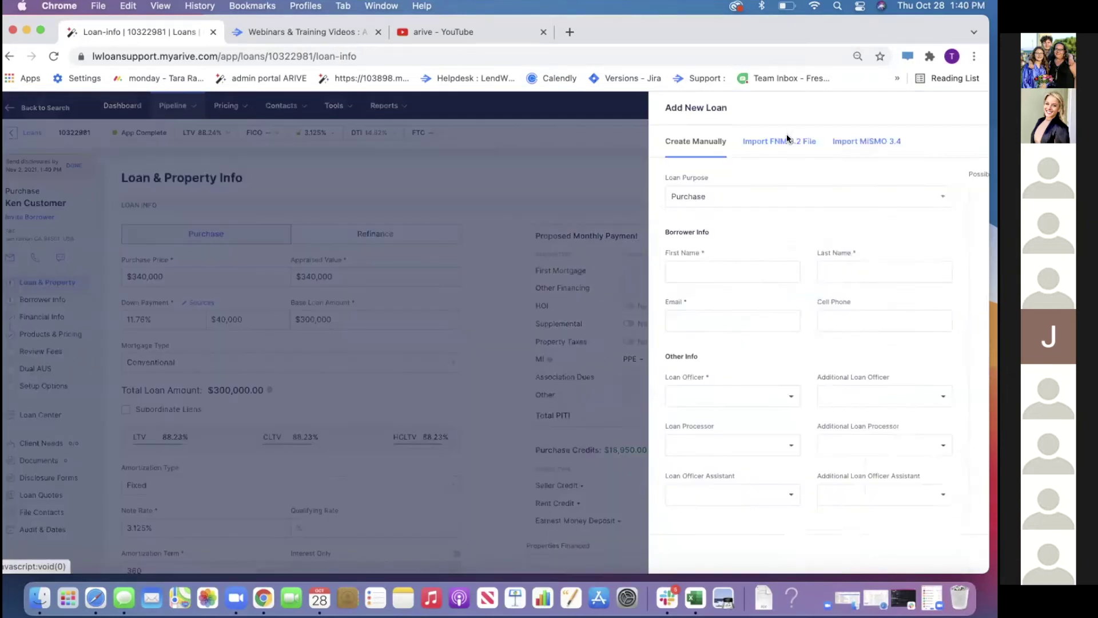
{"action": "left_click", "coordinate": [551, 275]}
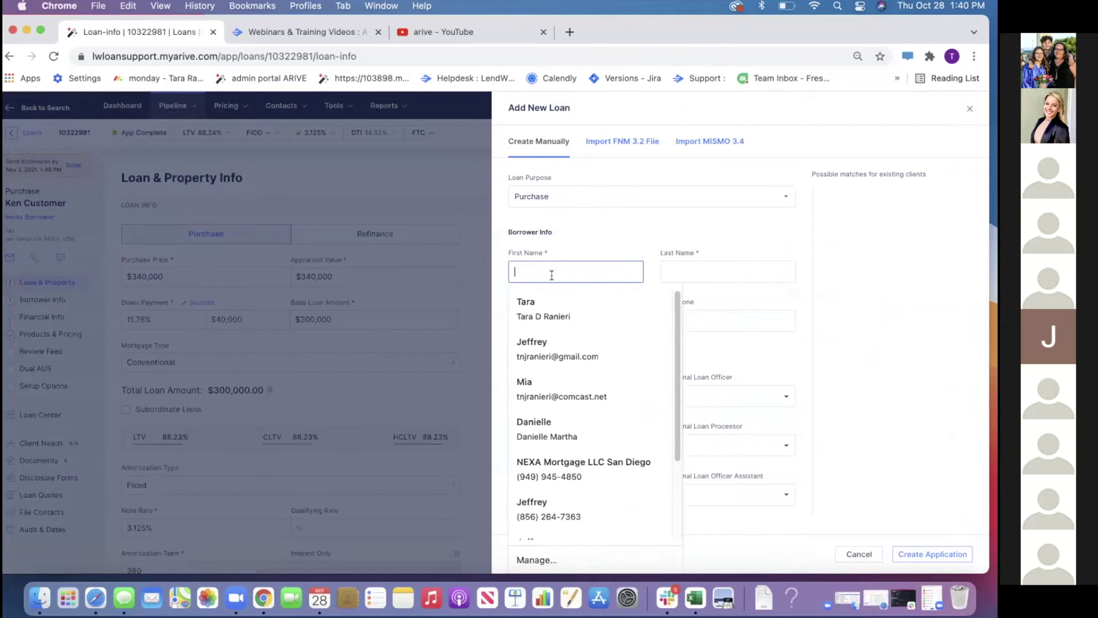
{"action": "type", "text": "TaraOffice"}
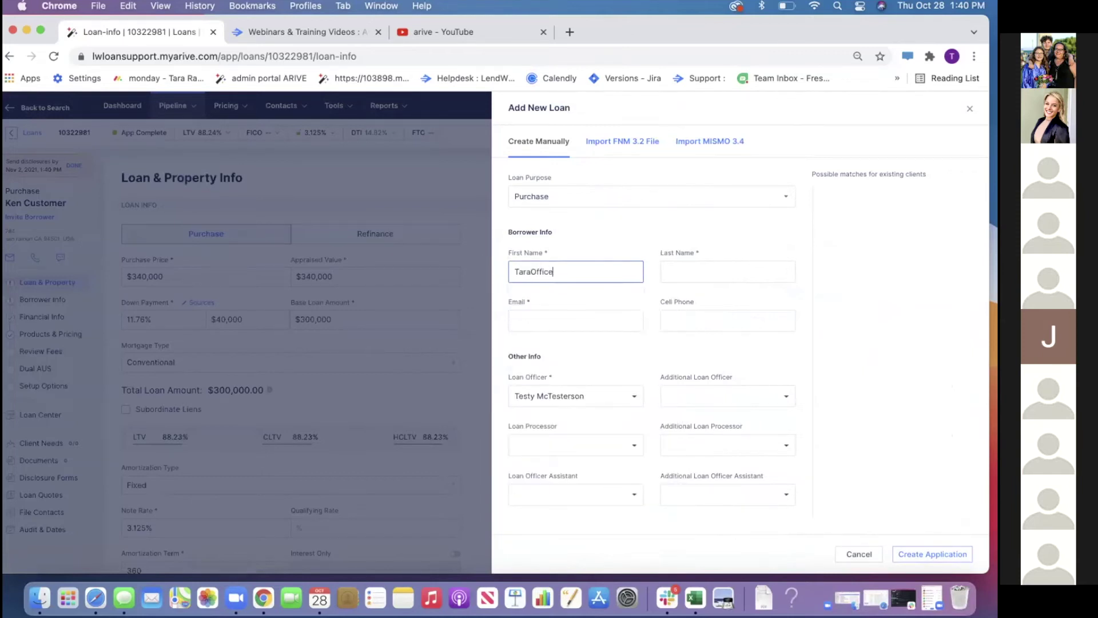
{"action": "key", "text": "Tab"}
{"action": "type", "text": "Hours"}
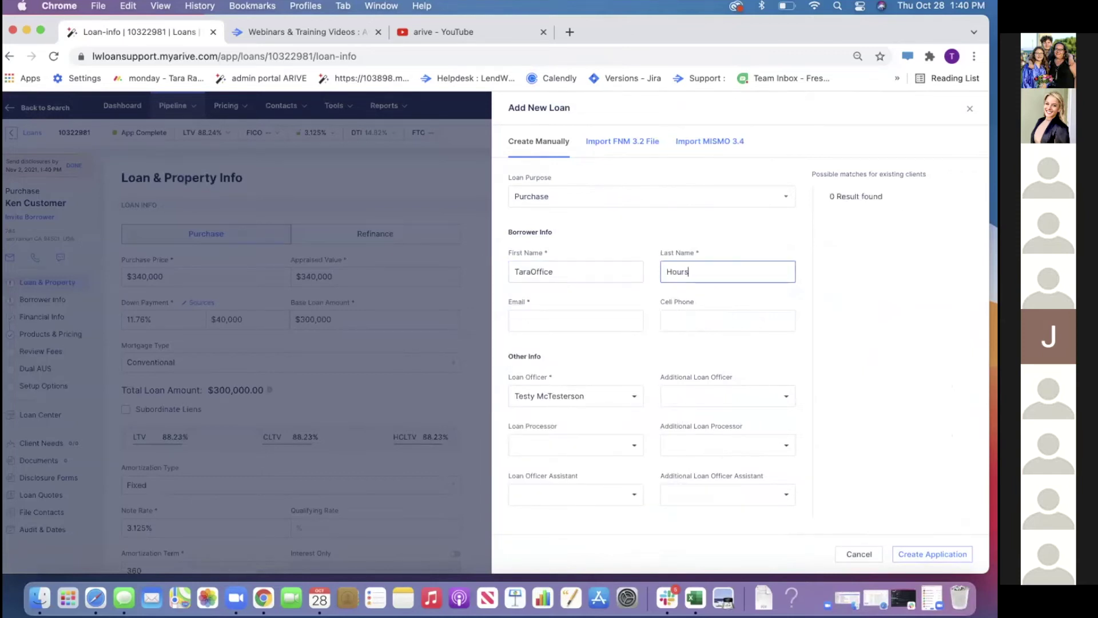
{"action": "key", "text": "Tab"}
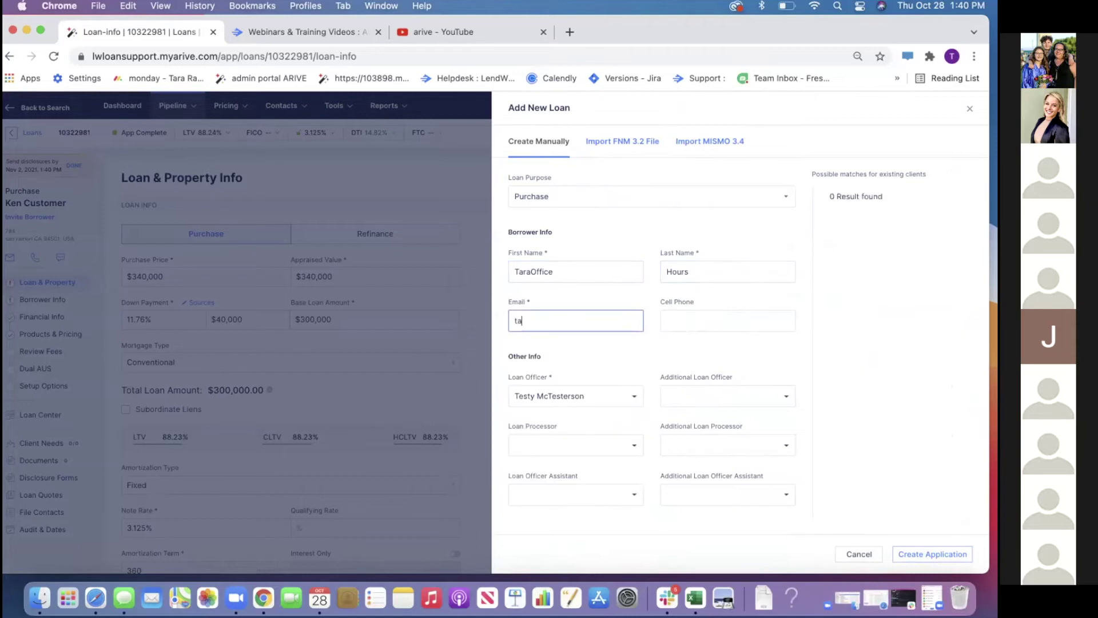
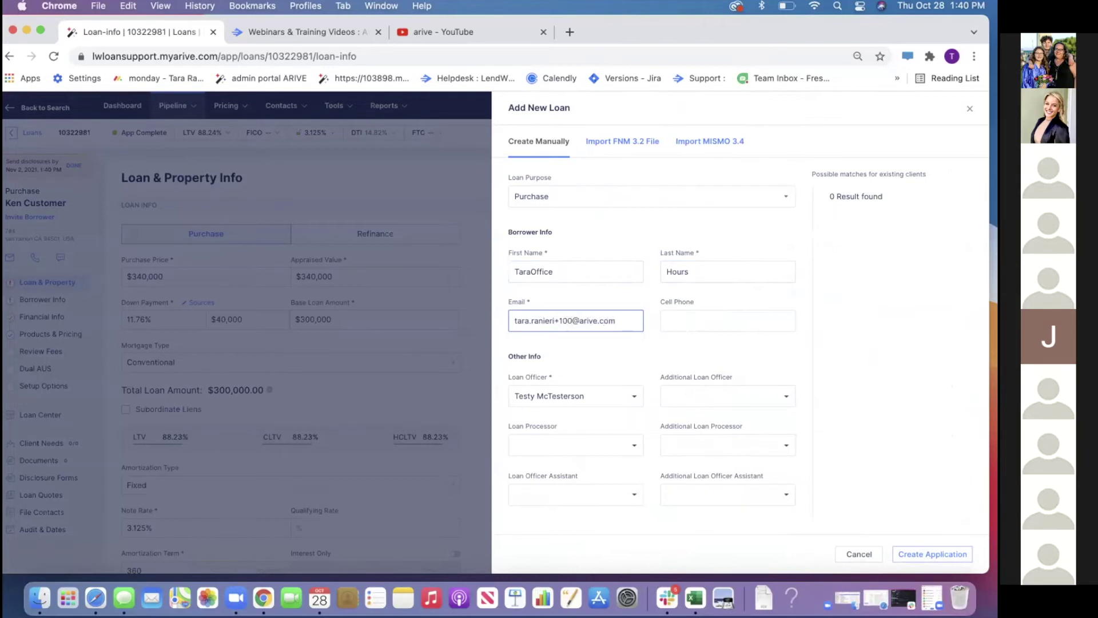
{"action": "left_click", "coordinate": [911, 554]}
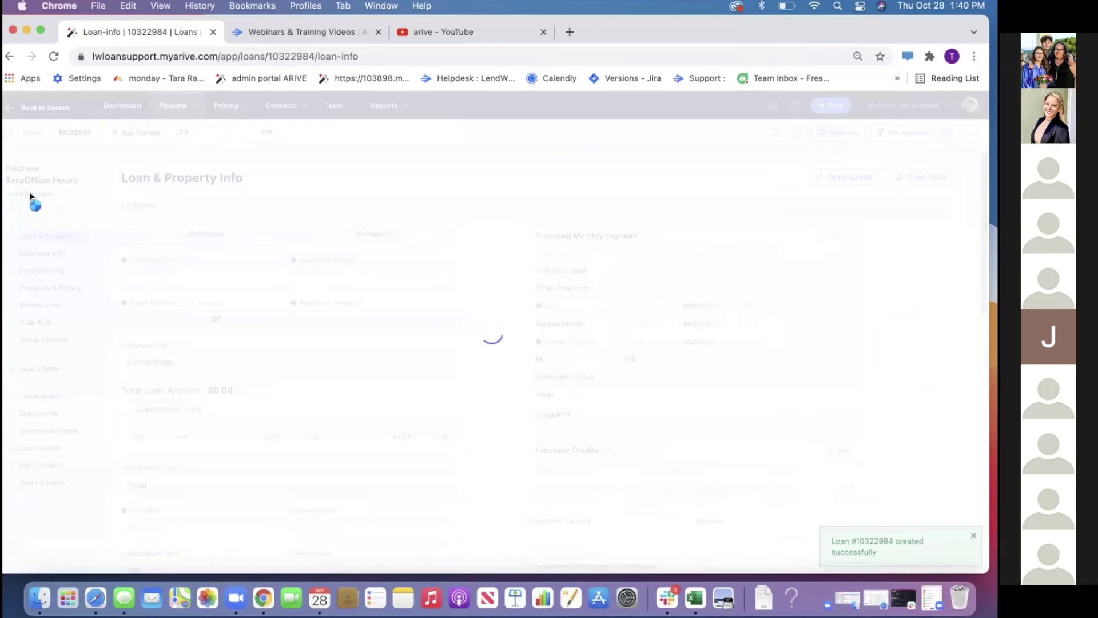
{"action": "left_click", "coordinate": [27, 195]}
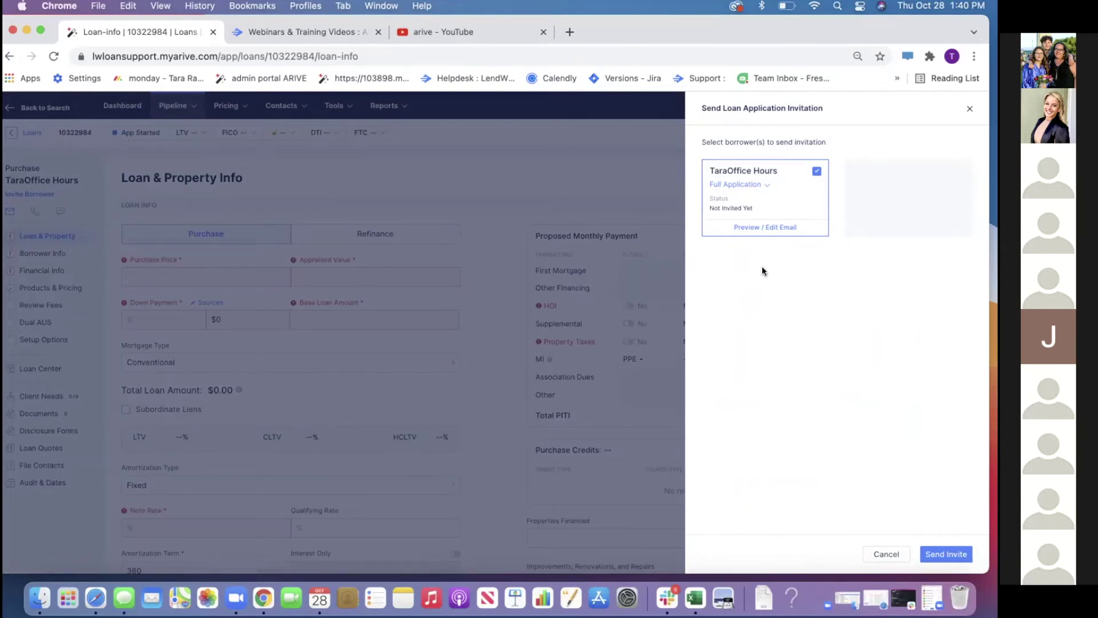
Cancel the borrower invitation, open the Borrower Portal in a new tab, then return to the loan
{"action": "left_click", "coordinate": [886, 553]}
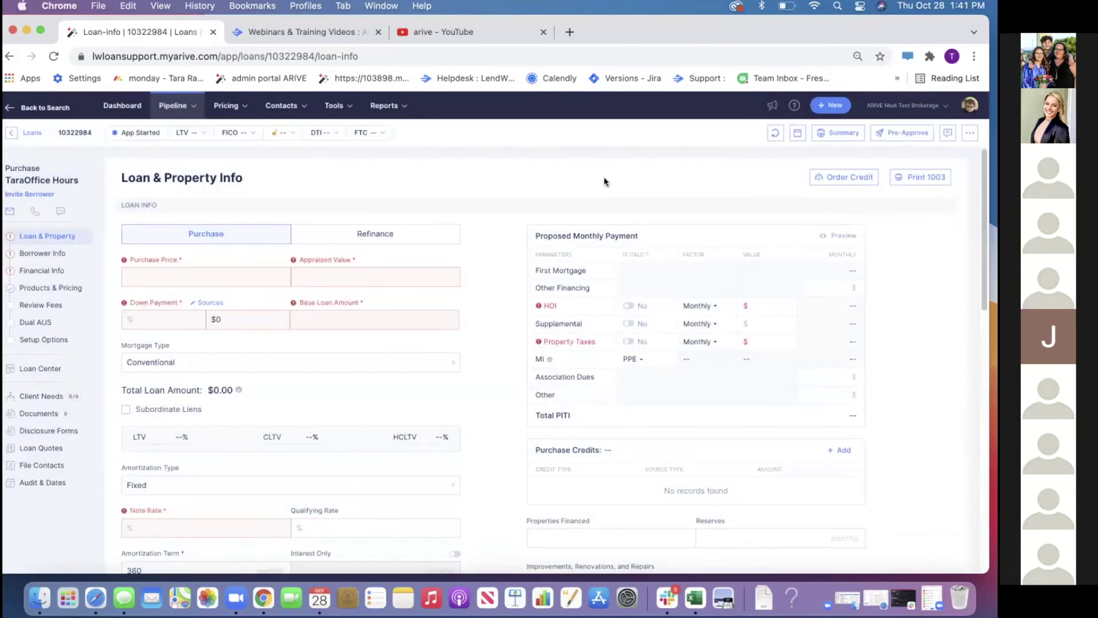
{"action": "left_click", "coordinate": [966, 108]}
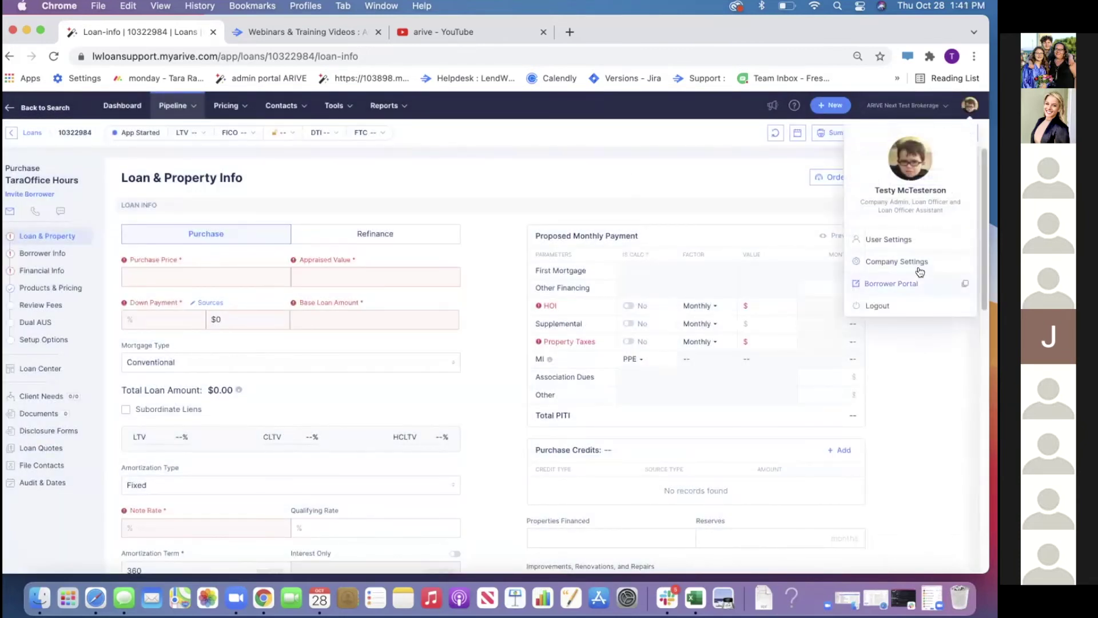
{"action": "left_click", "coordinate": [915, 282]}
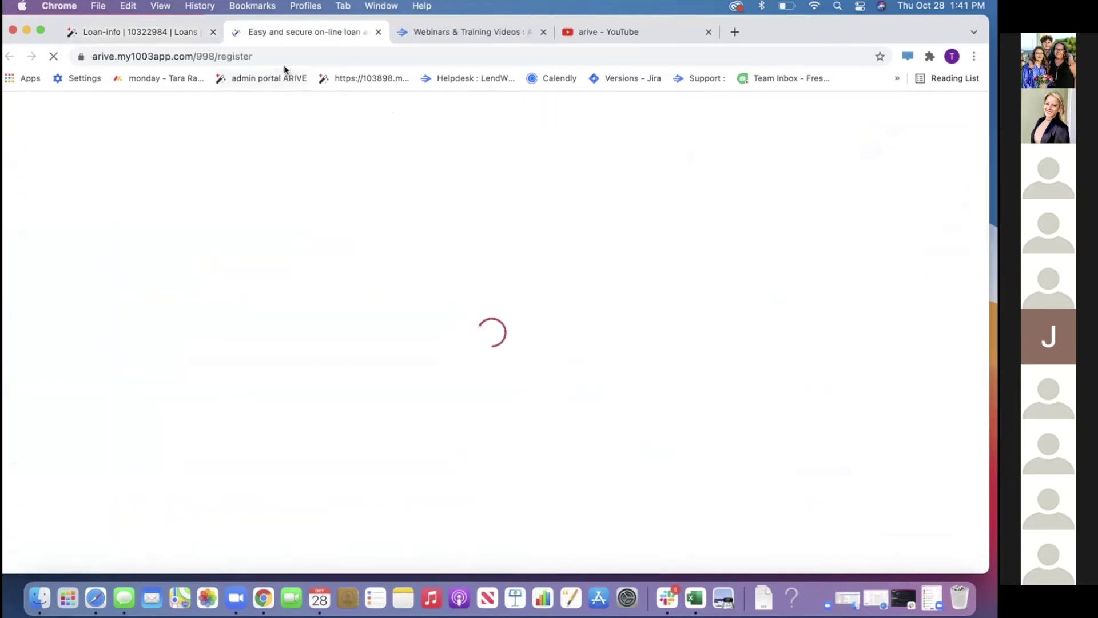
{"action": "left_click", "coordinate": [195, 39]}
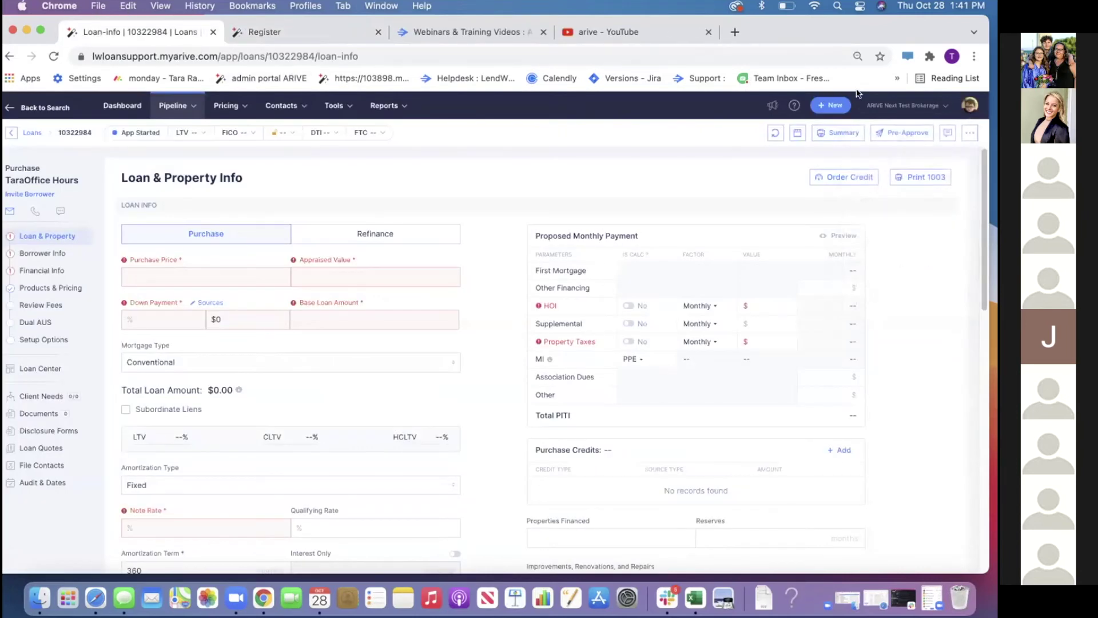
{"action": "left_click", "coordinate": [972, 110]}
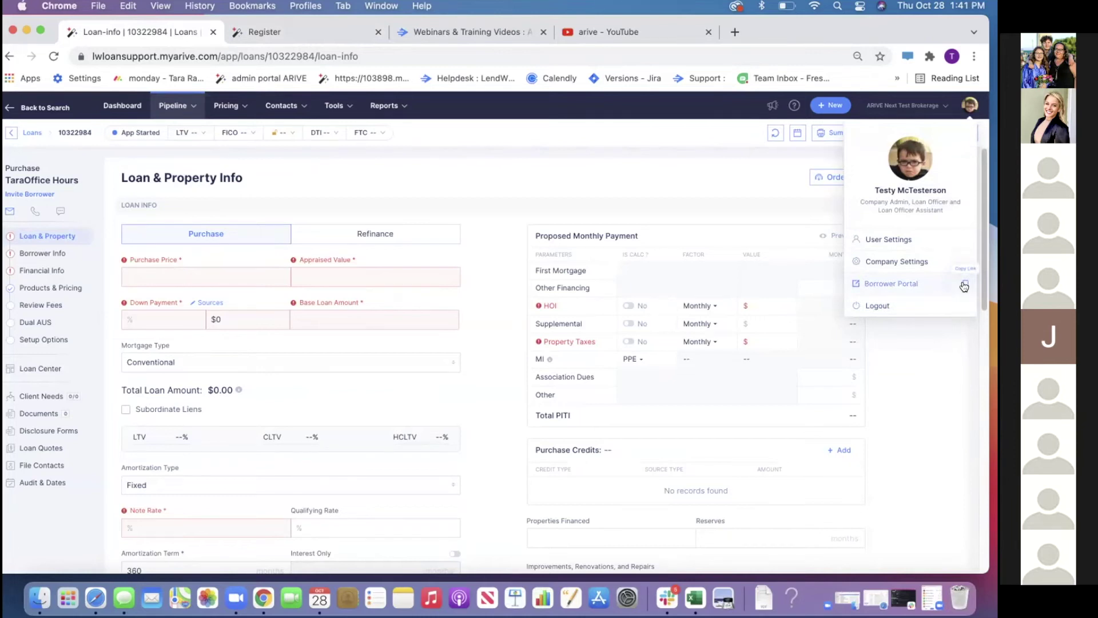
View the borrower portal registration page, then return to the loan and open Setup Options
{"action": "left_click", "coordinate": [266, 35]}
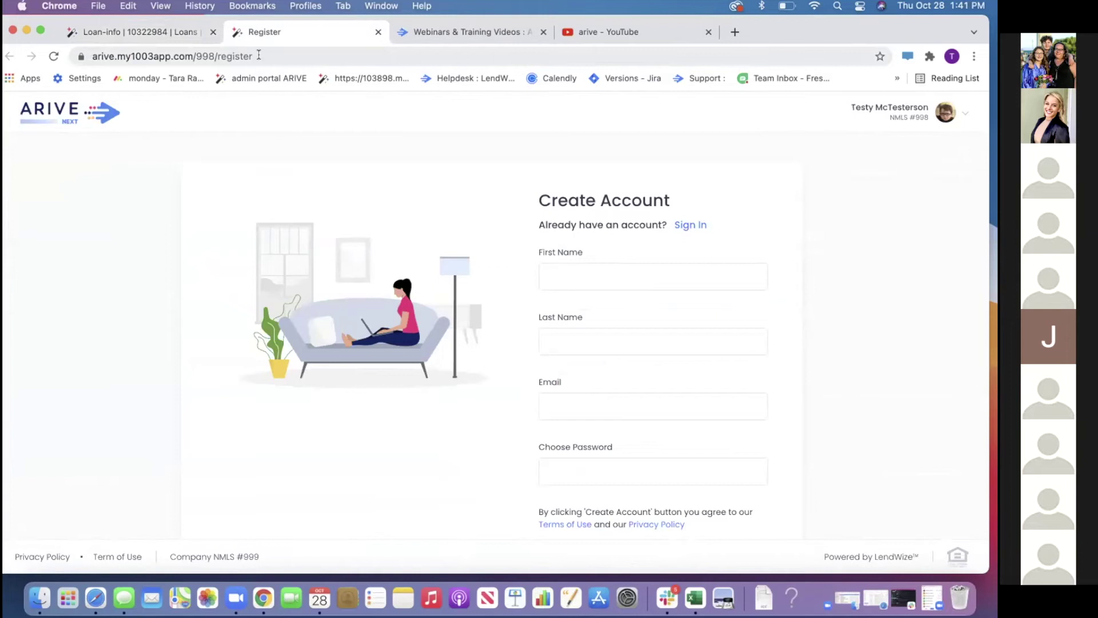
{"action": "left_click", "coordinate": [156, 28]}
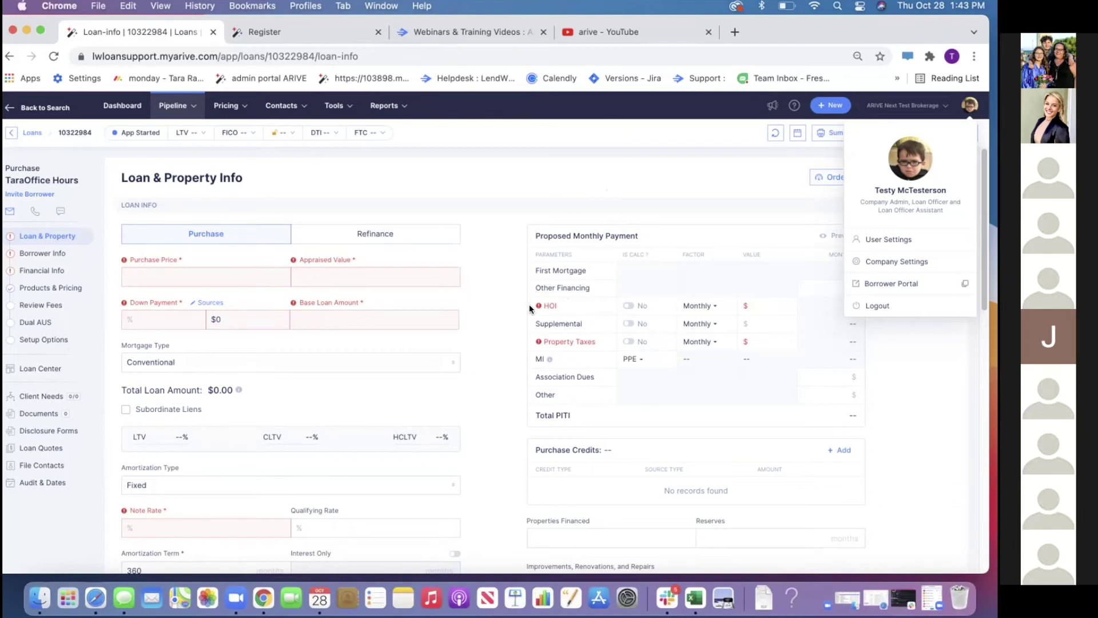
{"action": "left_click", "coordinate": [28, 340]}
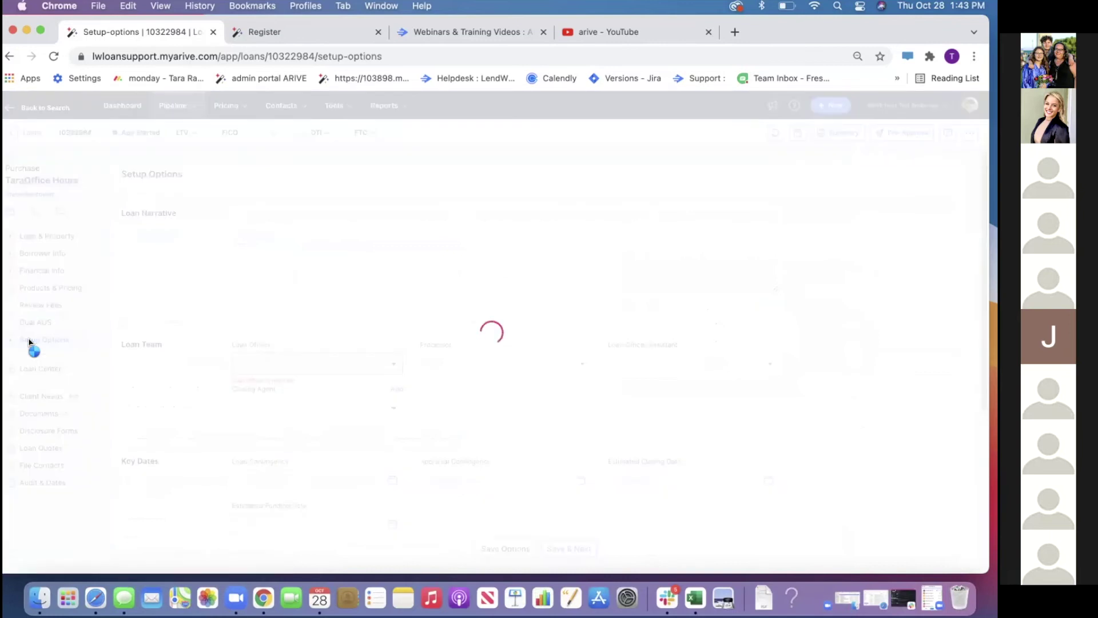
Enable the Pending Borrower App Submission reminder email under Reminder Emails
{"action": "scroll", "coordinate": [265, 344], "scroll_direction": "down", "scroll_amount": 15}
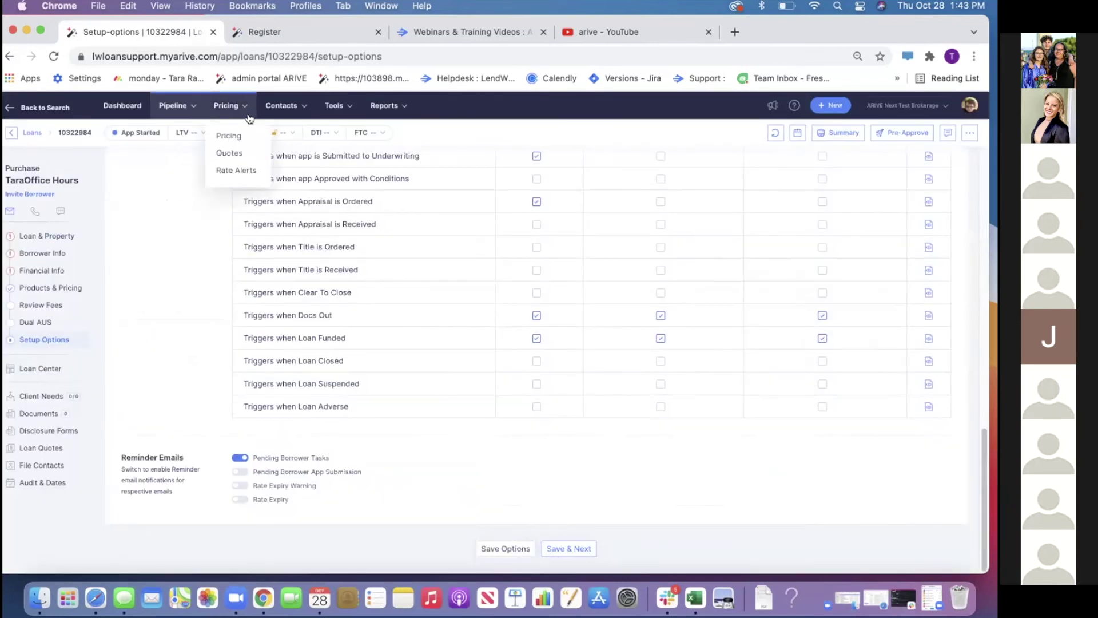
{"action": "left_click", "coordinate": [241, 472]}
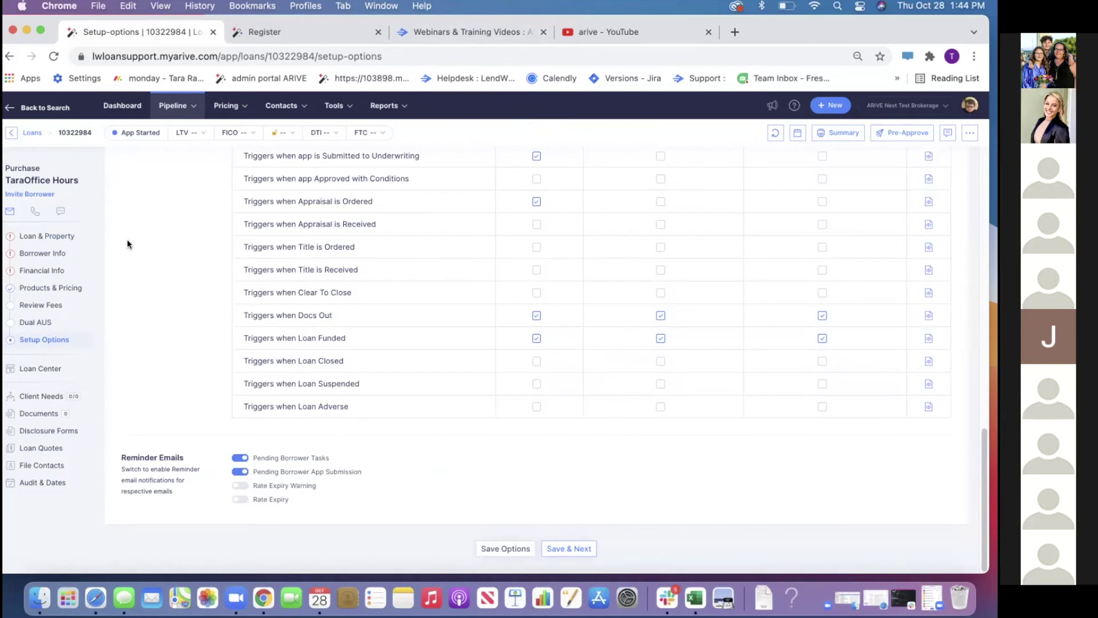
{"action": "left_click", "coordinate": [45, 287]}
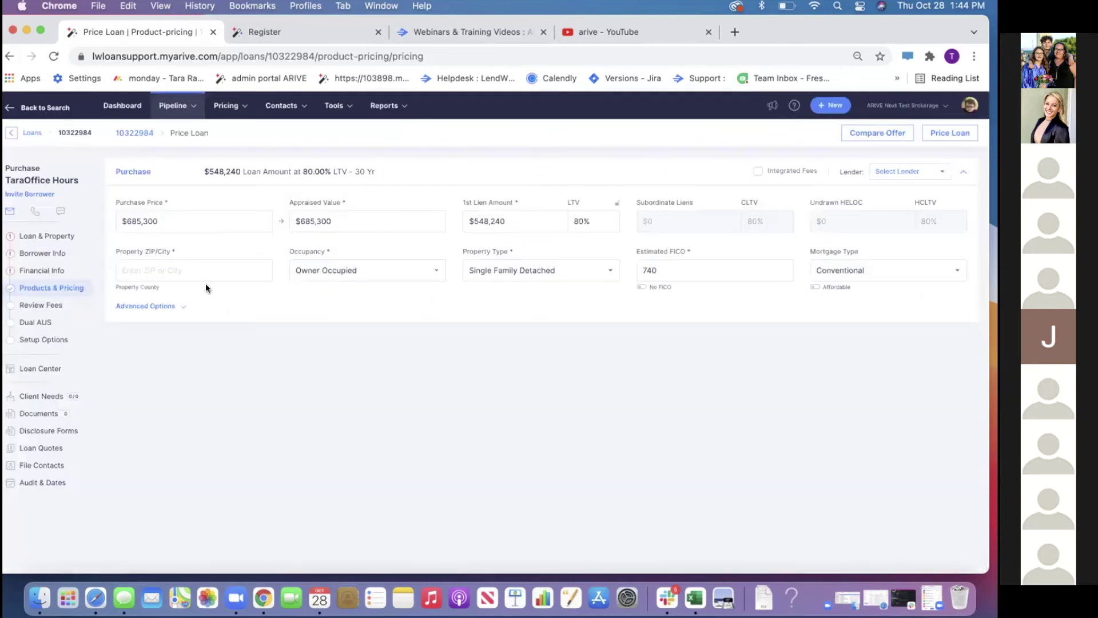
Set the property location to Berlin, NJ 08009 and reveal the advanced pricing options
{"action": "left_click", "coordinate": [206, 274]}
{"action": "type", "text": "08009"}
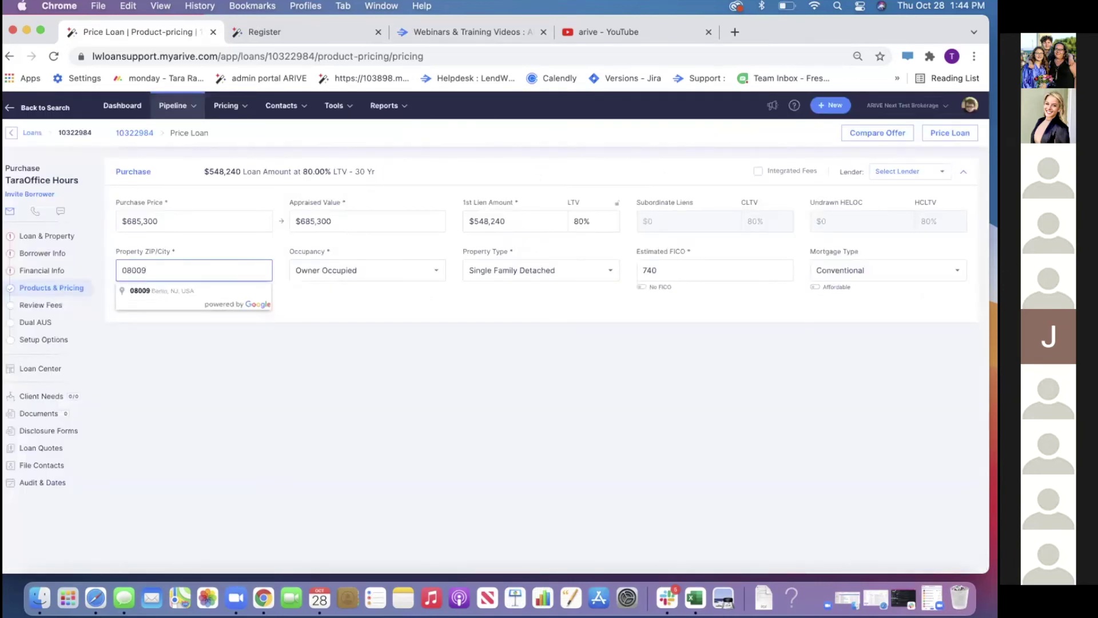
{"action": "left_click", "coordinate": [179, 291]}
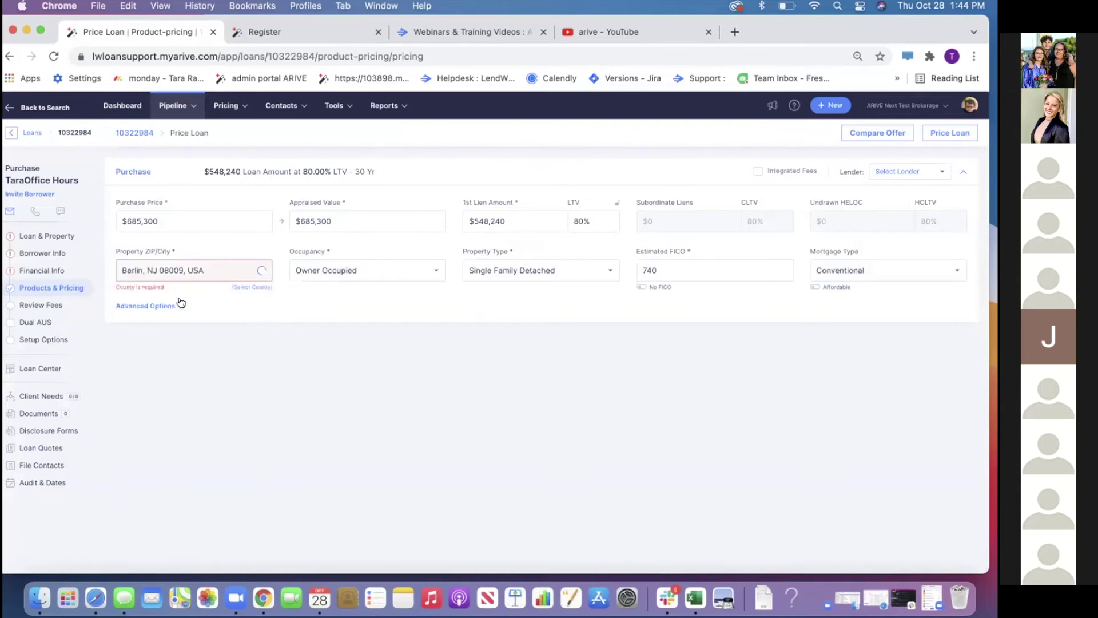
{"action": "left_click", "coordinate": [159, 306]}
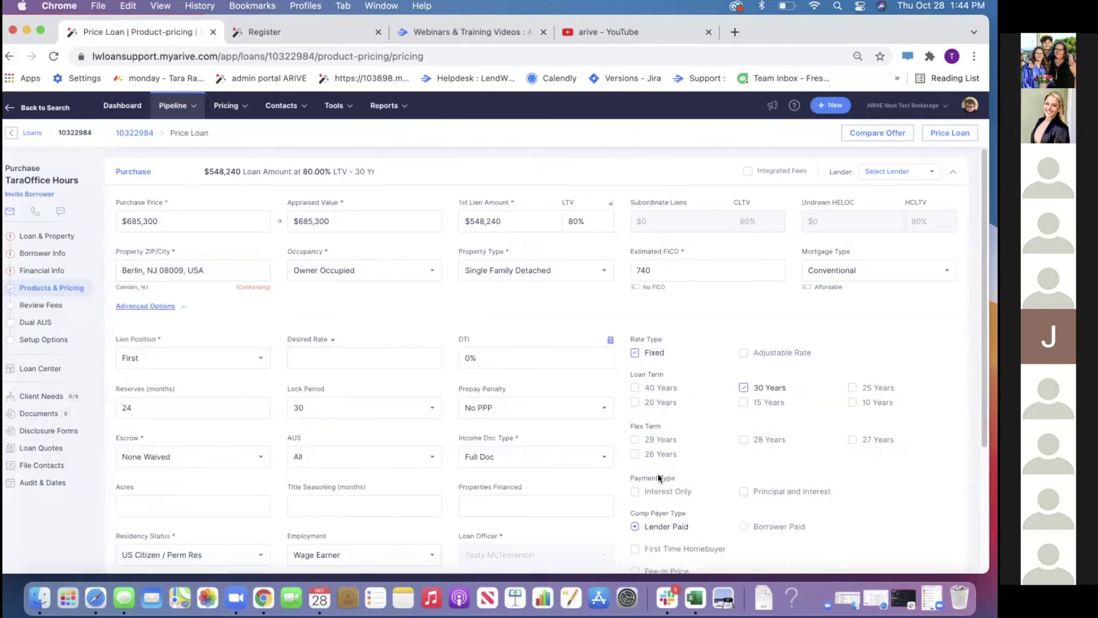
{"action": "scroll", "coordinate": [658, 478], "scroll_direction": "down", "scroll_amount": 3}
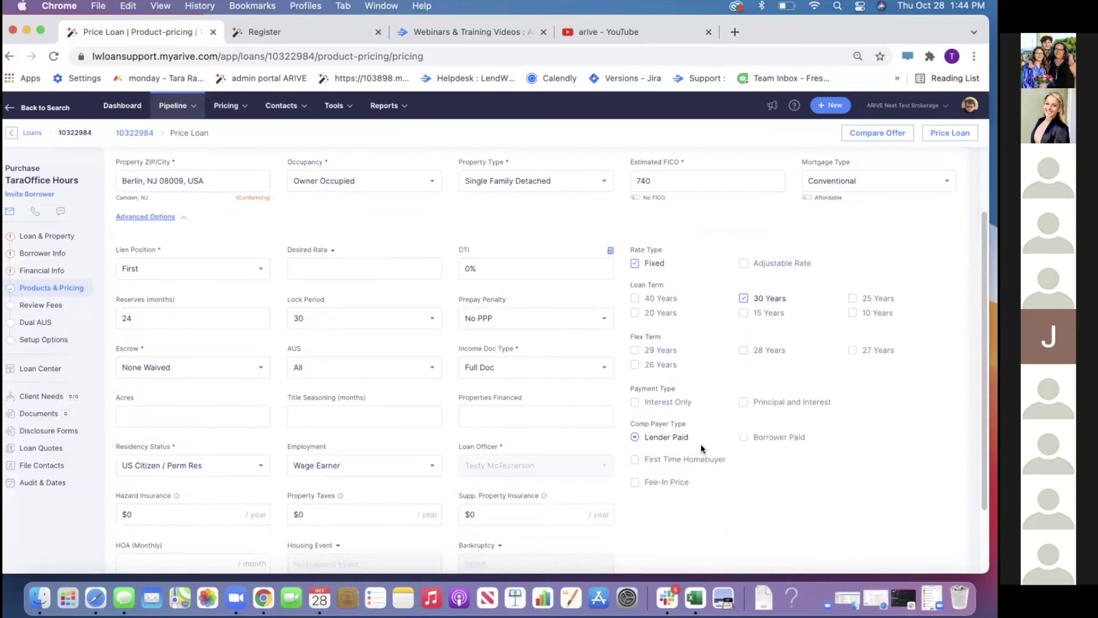
{"action": "scroll", "coordinate": [701, 446], "scroll_direction": "up", "scroll_amount": 3}
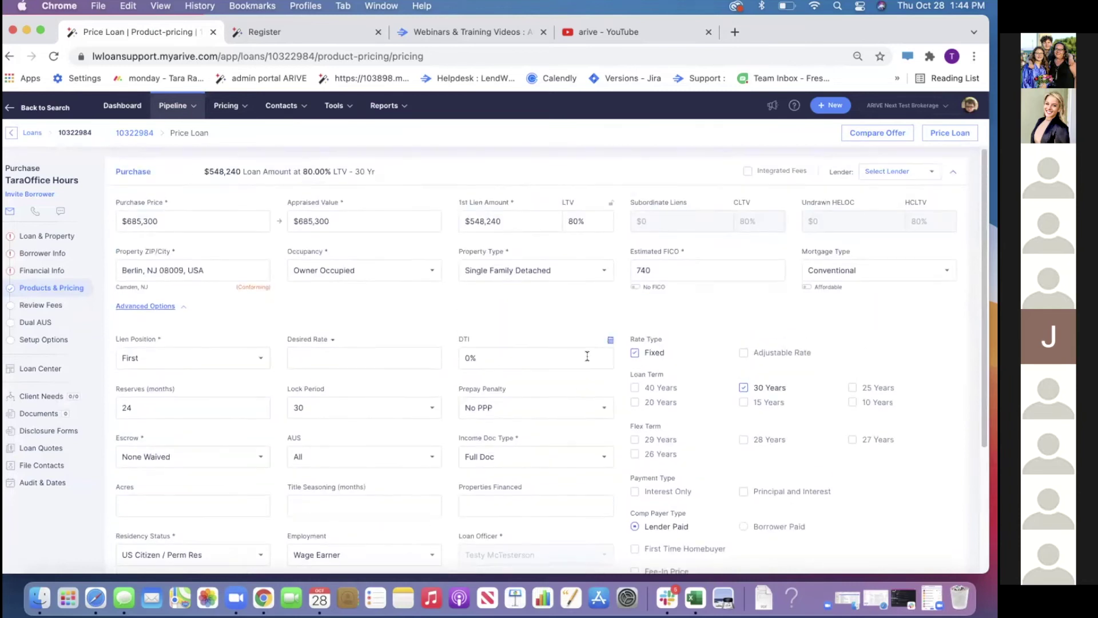
Price the loan with only AFR Wholesale and add the top 3.500% FHLMC result to comparison
{"action": "left_click", "coordinate": [862, 173]}
{"action": "left_click", "coordinate": [853, 215]}
{"action": "left_click", "coordinate": [853, 233]}
{"action": "left_click", "coordinate": [853, 250]}
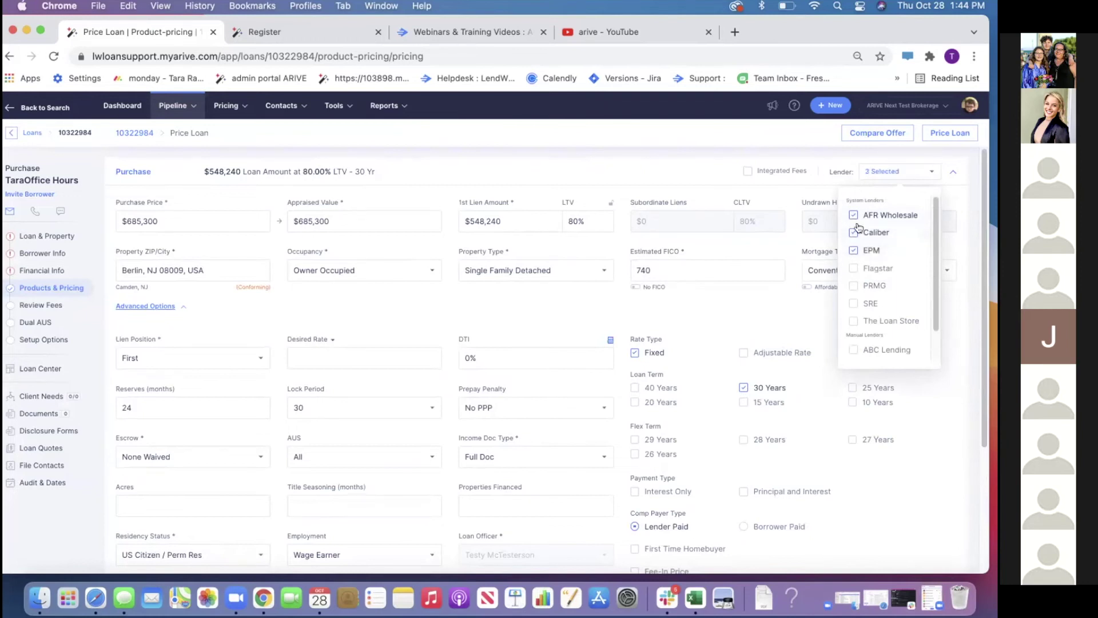
{"action": "left_click", "coordinate": [861, 233]}
{"action": "left_click", "coordinate": [860, 251]}
{"action": "left_click", "coordinate": [941, 143]}
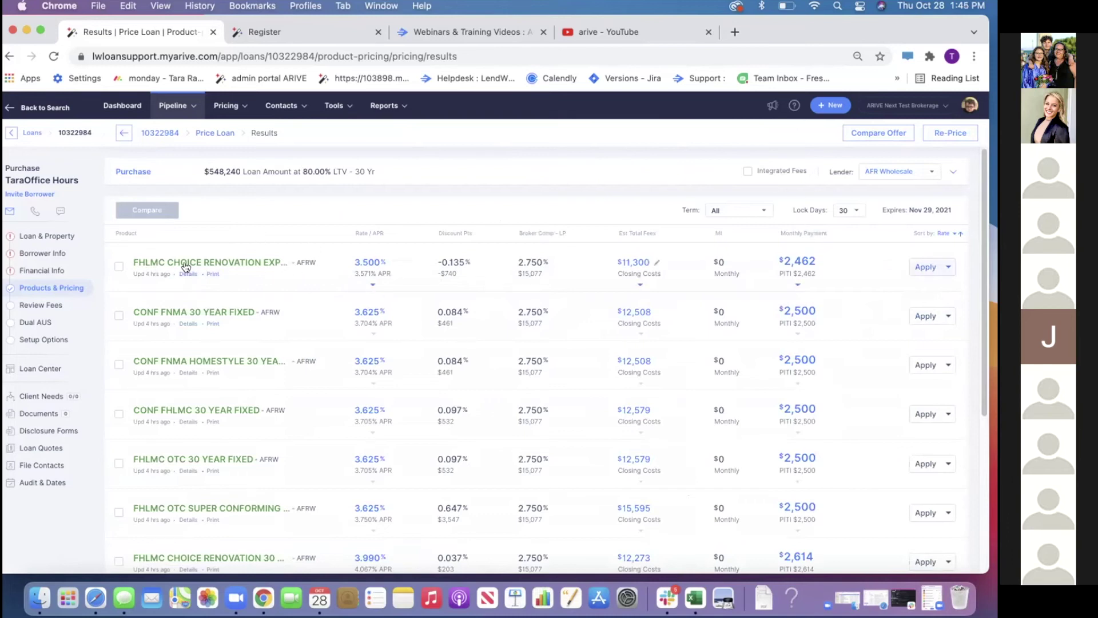
{"action": "left_click", "coordinate": [118, 266]}
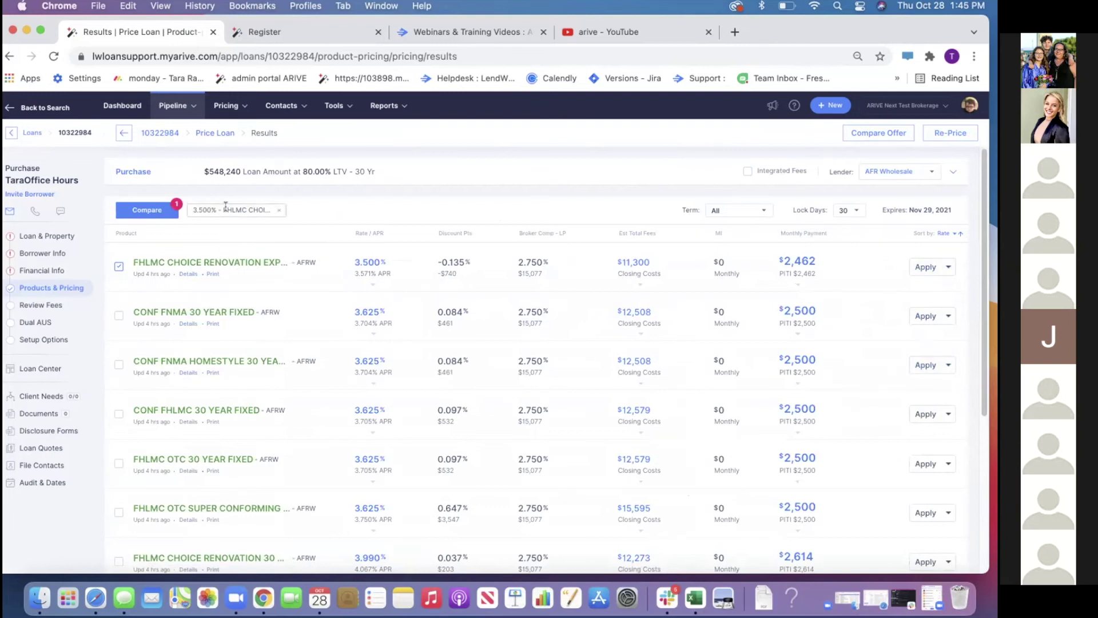
{"action": "left_click", "coordinate": [380, 278]}
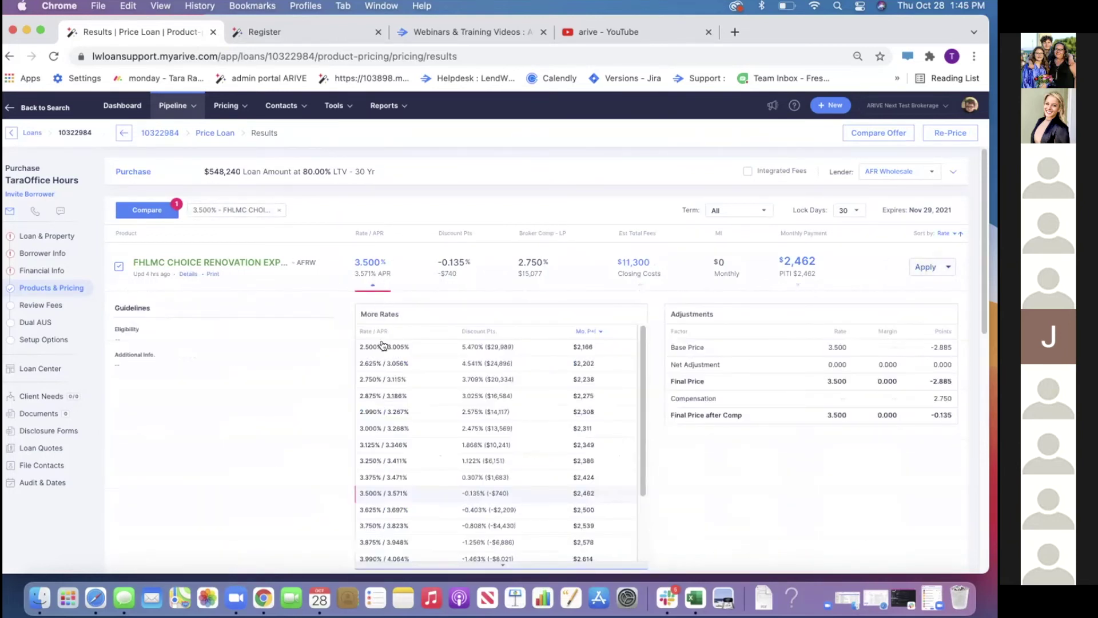
Add the 3.250% and 2.500% FHLMC rates beside 3.500% and compare all three
{"action": "left_click", "coordinate": [377, 464]}
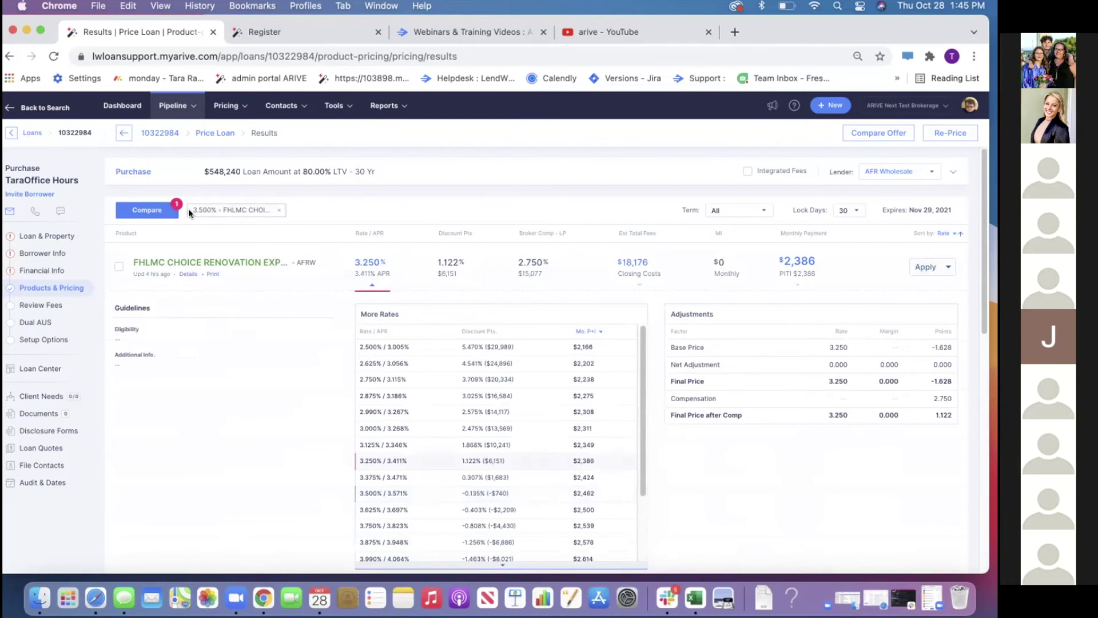
{"action": "left_click", "coordinate": [118, 267]}
{"action": "left_click", "coordinate": [384, 348]}
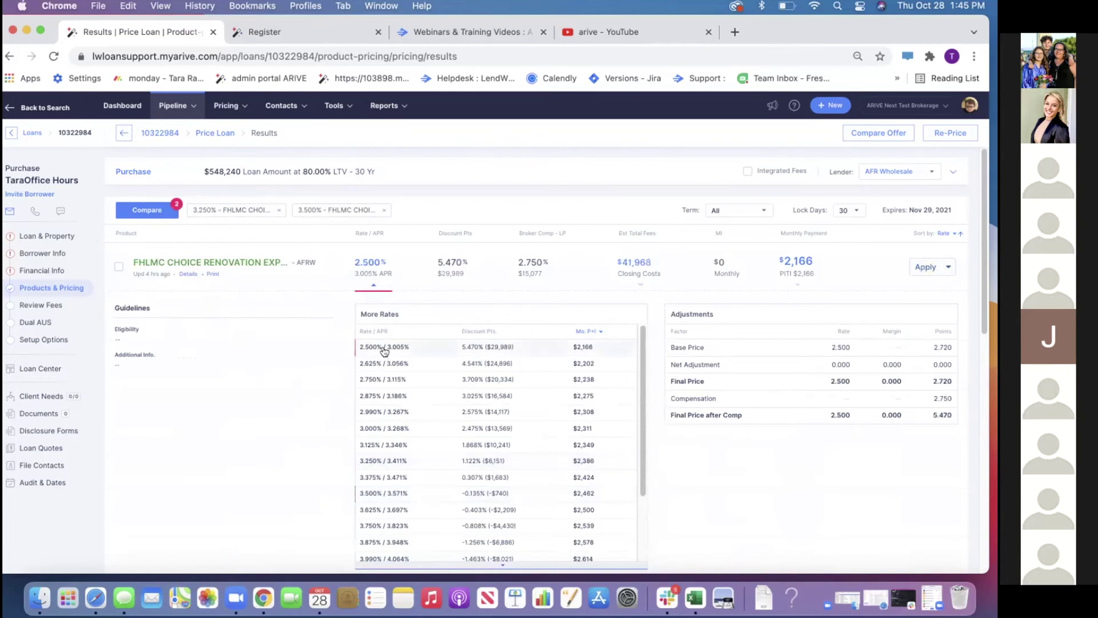
{"action": "left_click", "coordinate": [118, 269]}
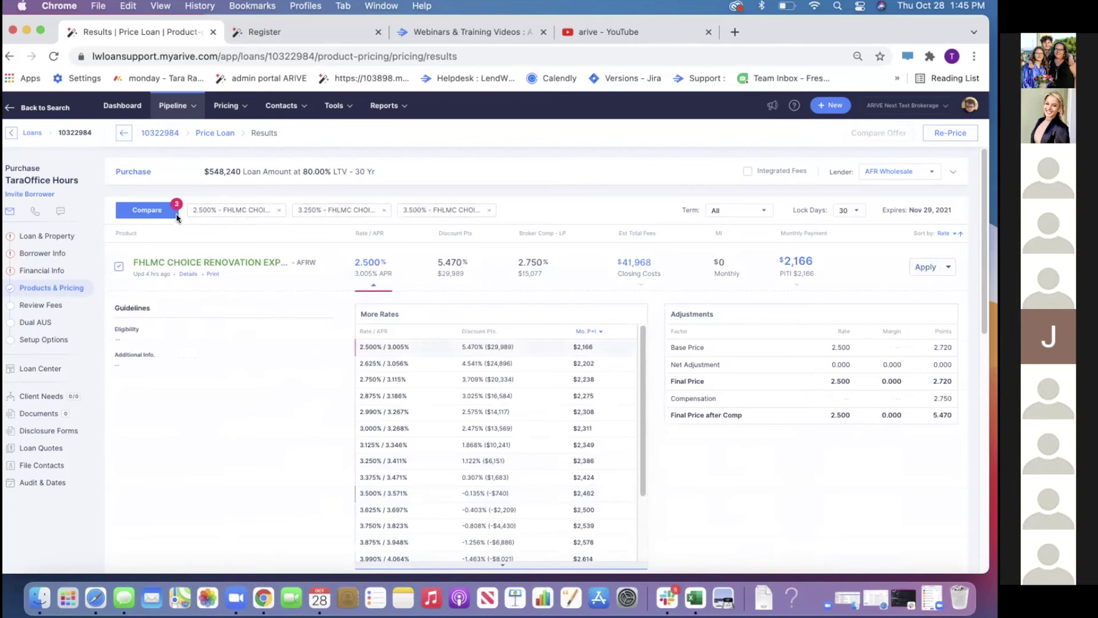
{"action": "left_click", "coordinate": [150, 212]}
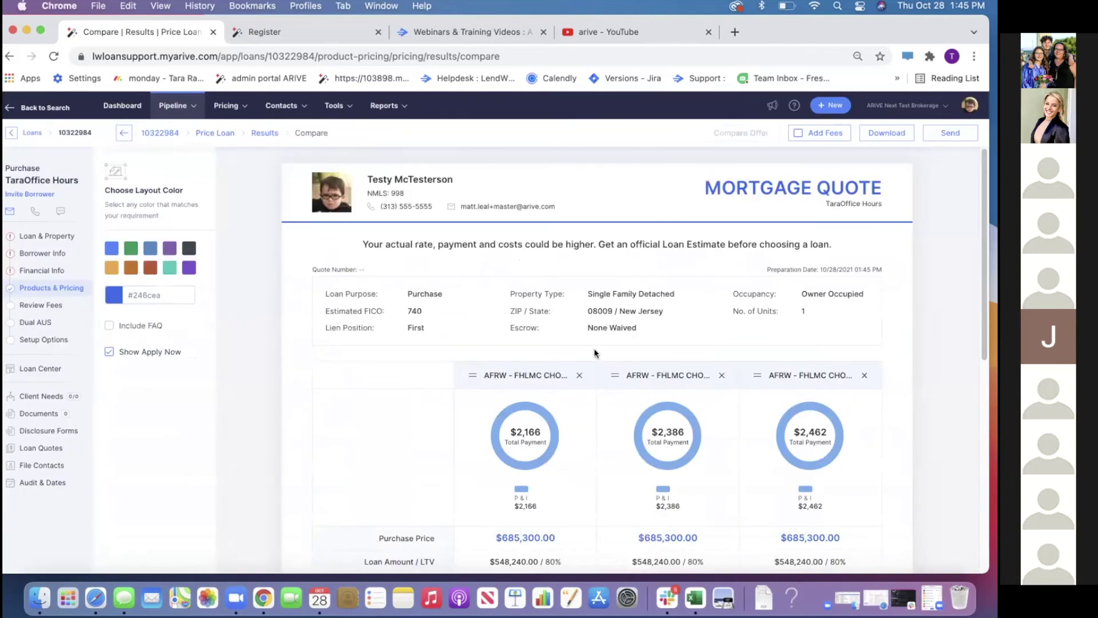
Back on the pricing results, change the loan's mortgage type to FHA
{"action": "scroll", "coordinate": [594, 348], "scroll_direction": "down", "scroll_amount": 5}
{"action": "scroll", "coordinate": [594, 349], "scroll_direction": "up", "scroll_amount": 5}
{"action": "left_click", "coordinate": [262, 136]}
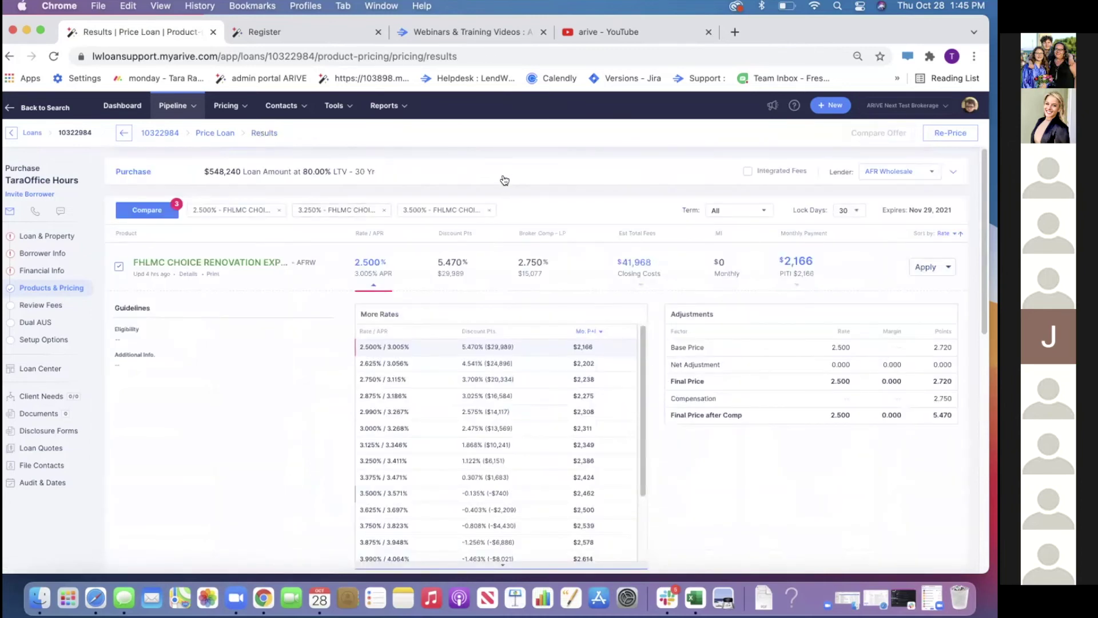
{"action": "left_click", "coordinate": [502, 178]}
{"action": "left_click", "coordinate": [822, 274]}
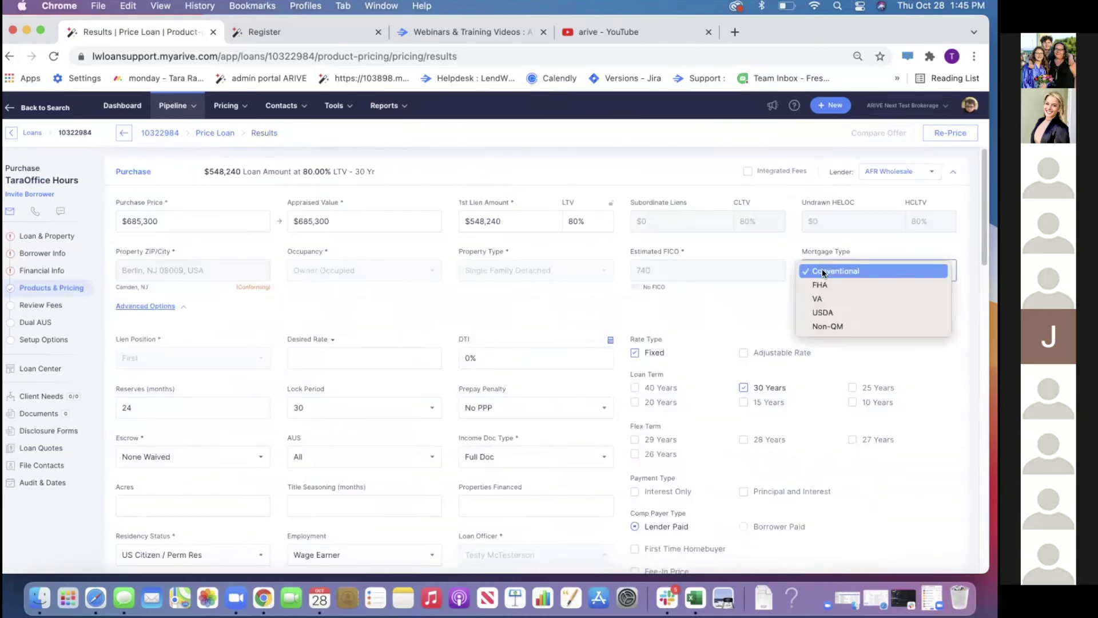
{"action": "left_click", "coordinate": [822, 285]}
Set the 1st Lien Amount to 400,000, re-price, and drop the 2.500% option from comparison
{"action": "left_click", "coordinate": [934, 138]}
{"action": "left_click_drag", "start_coordinate": [519, 220], "coordinate": [399, 219]}
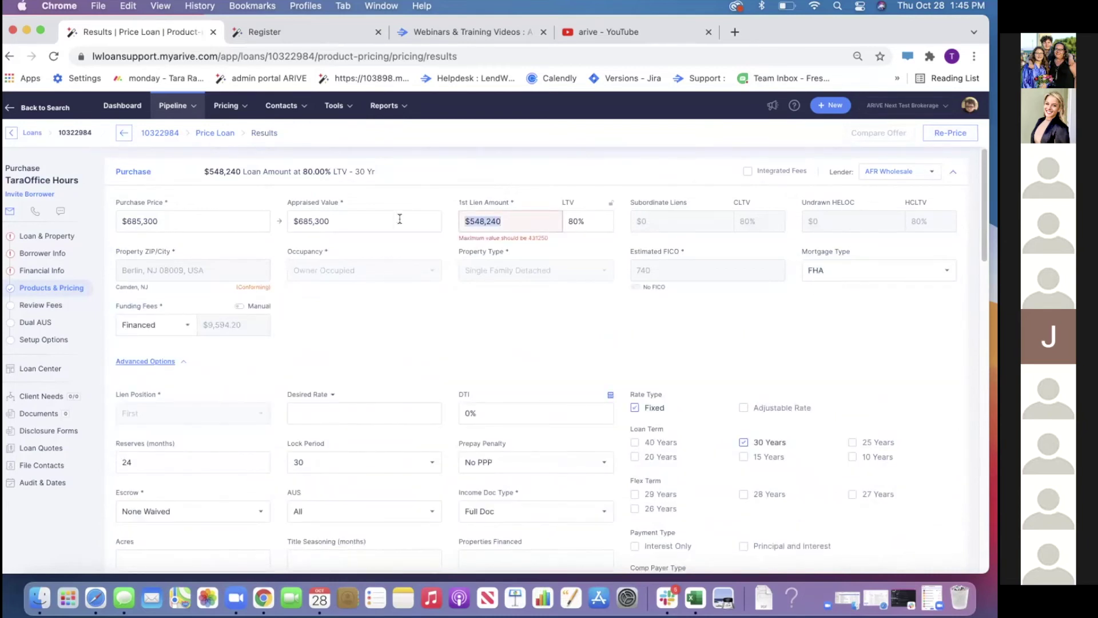
{"action": "type", "text": "400"}
{"action": "left_click", "coordinate": [951, 133]}
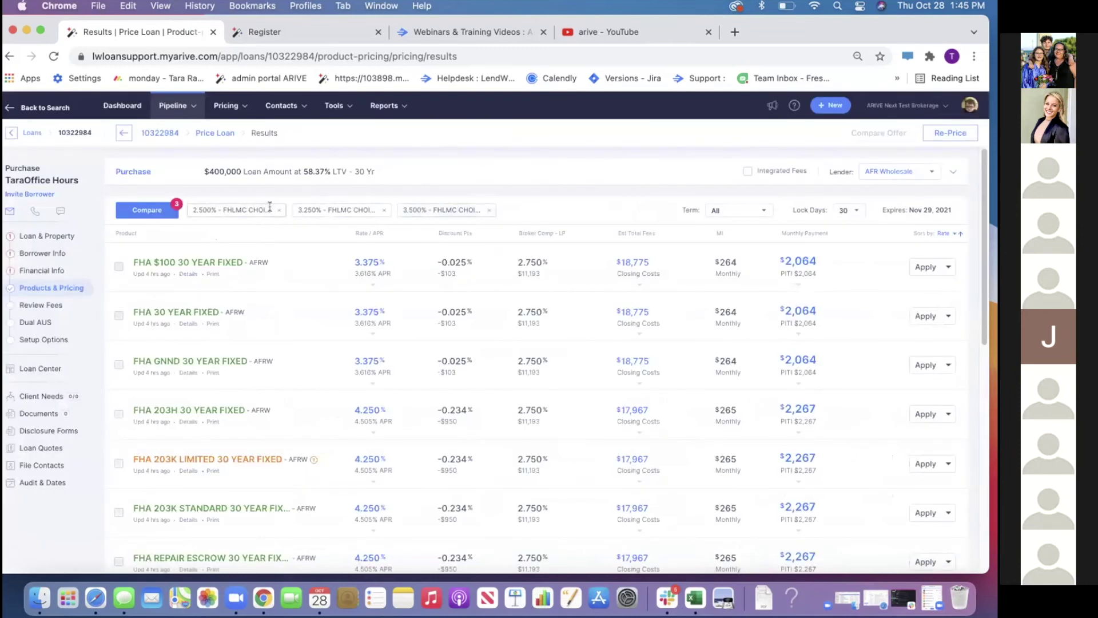
{"action": "left_click", "coordinate": [279, 210]}
Compare the FHA $100 30 Year Fixed against the 3.250% and 3.500% FHLMC options
{"action": "left_click", "coordinate": [117, 269]}
{"action": "left_click", "coordinate": [150, 211]}
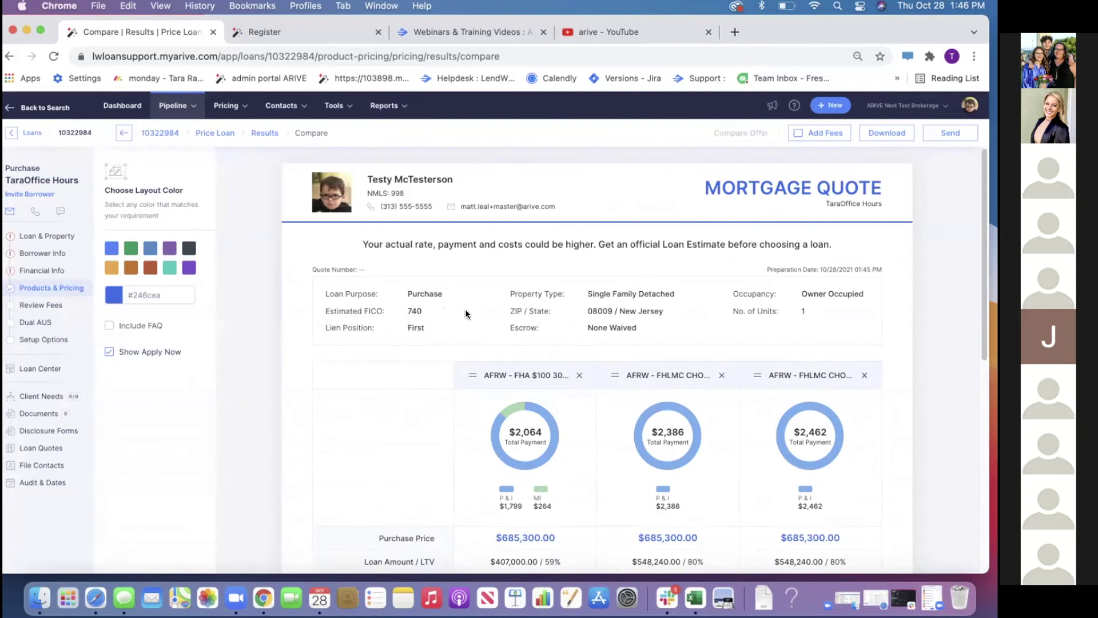
{"action": "scroll", "coordinate": [466, 314], "scroll_direction": "down", "scroll_amount": 6}
{"action": "scroll", "coordinate": [519, 348], "scroll_direction": "down", "scroll_amount": 2}
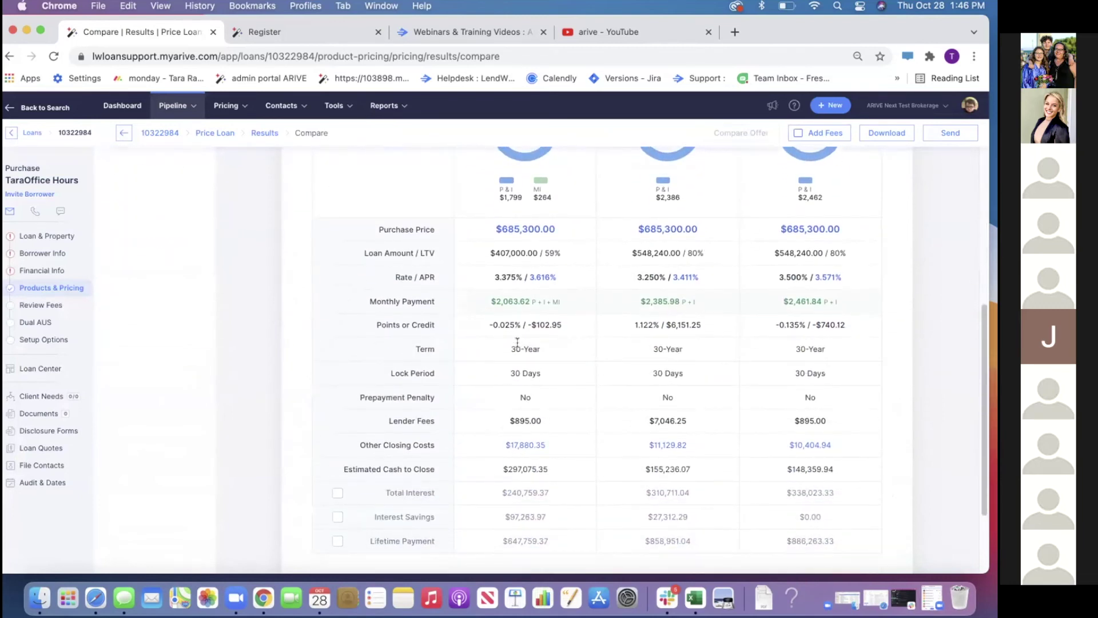
{"action": "scroll", "coordinate": [517, 342], "scroll_direction": "up", "scroll_amount": 8}
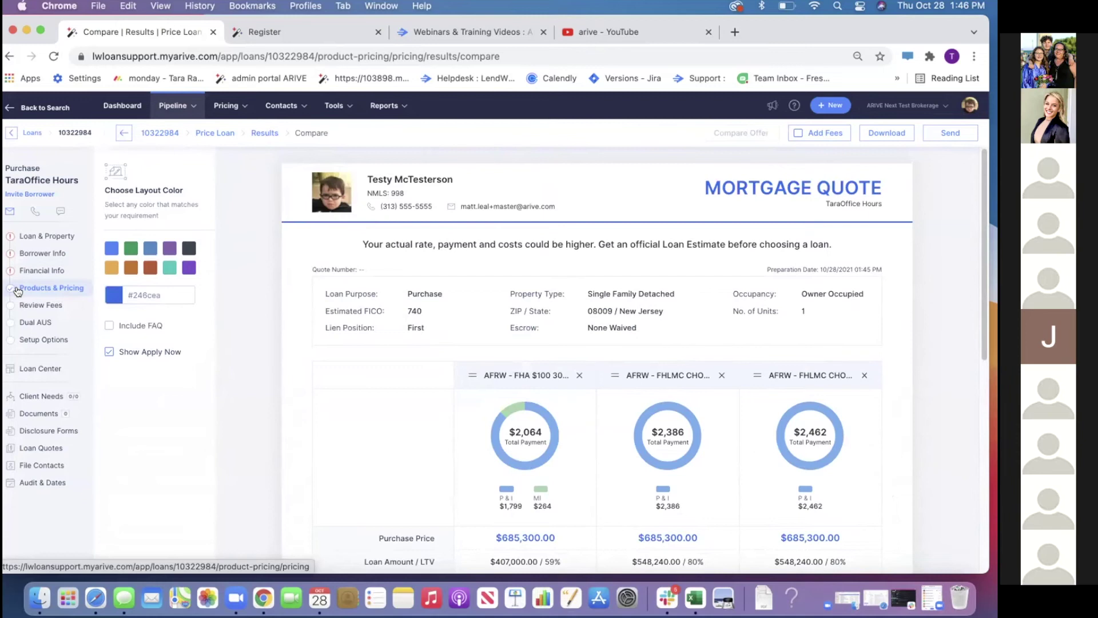
{"action": "left_click", "coordinate": [834, 133]}
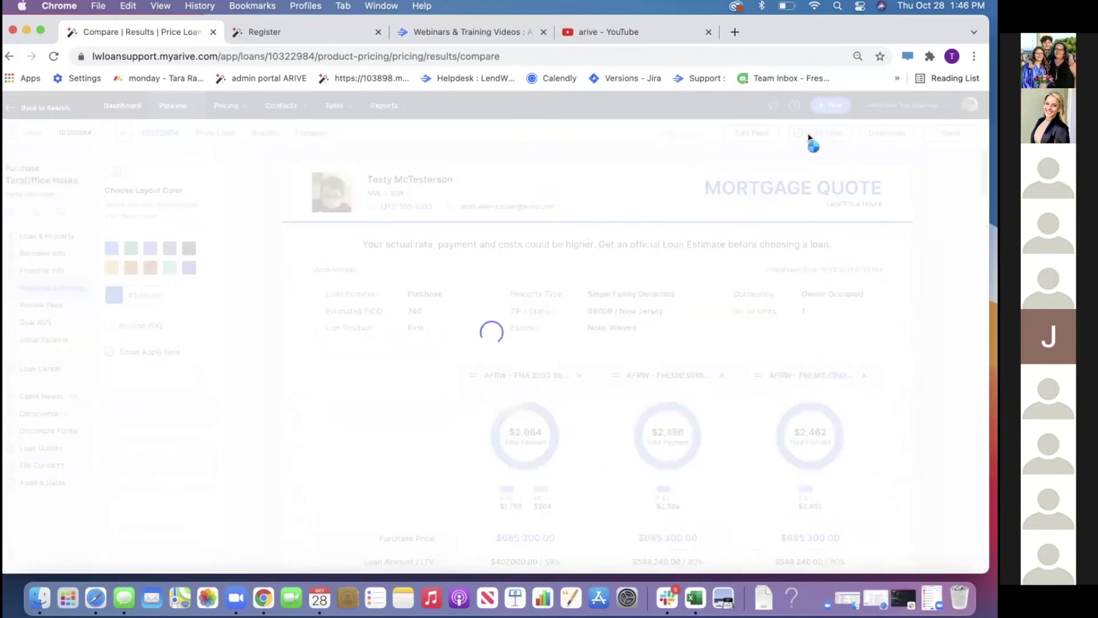
Make the quote's fee worksheet editable, save it, and return to the priced products list
{"action": "scroll", "coordinate": [607, 300], "scroll_direction": "down", "scroll_amount": 15}
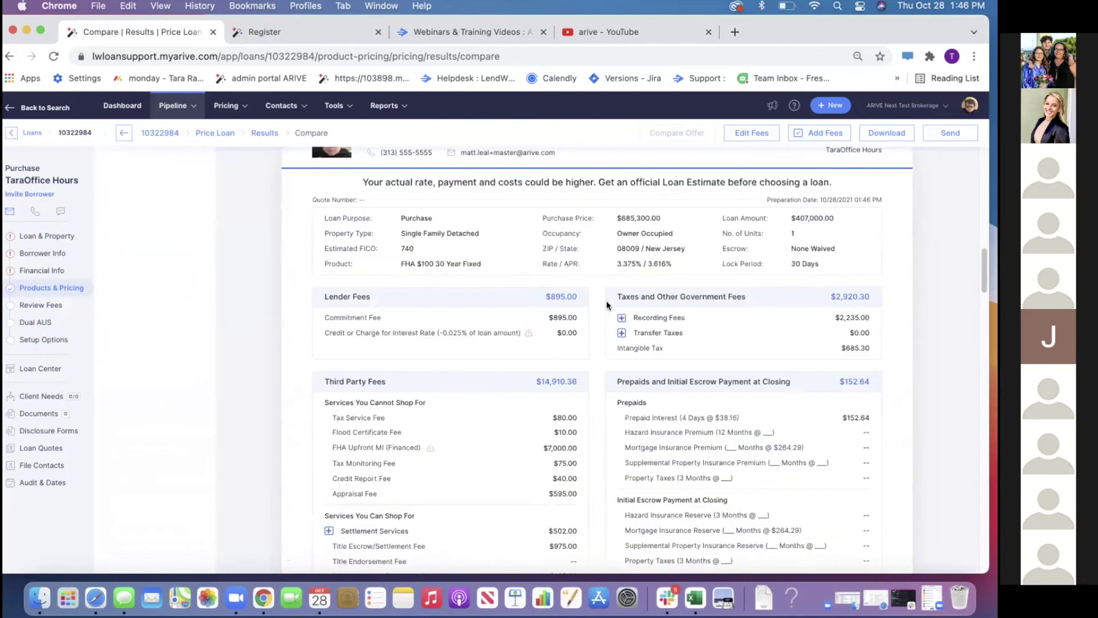
{"action": "scroll", "coordinate": [610, 306], "scroll_direction": "down", "scroll_amount": 10}
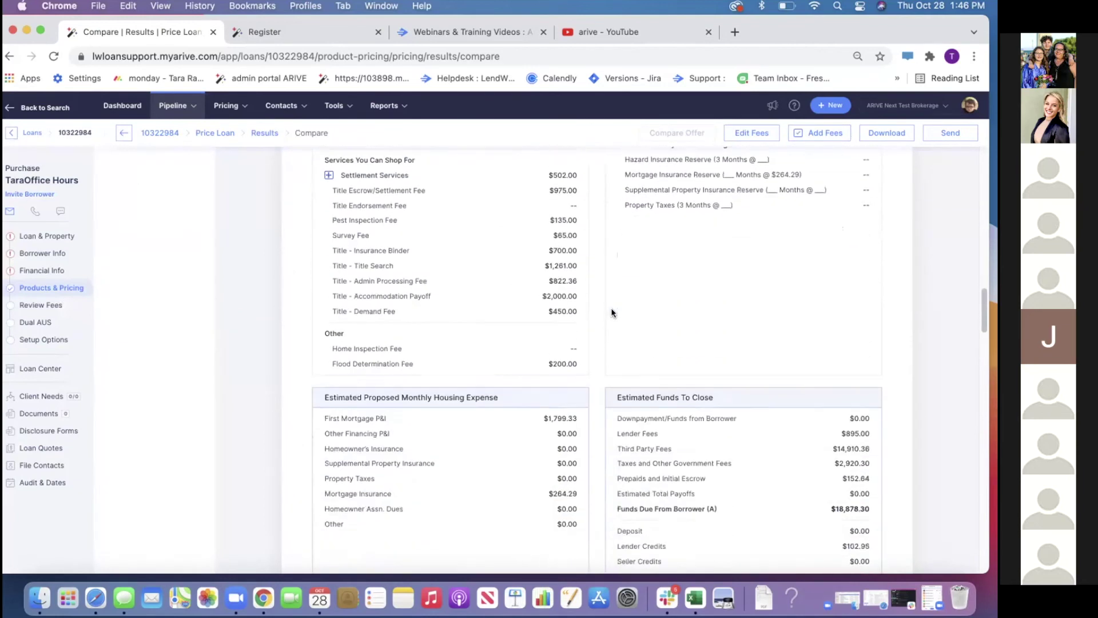
{"action": "scroll", "coordinate": [611, 312], "scroll_direction": "down", "scroll_amount": 20}
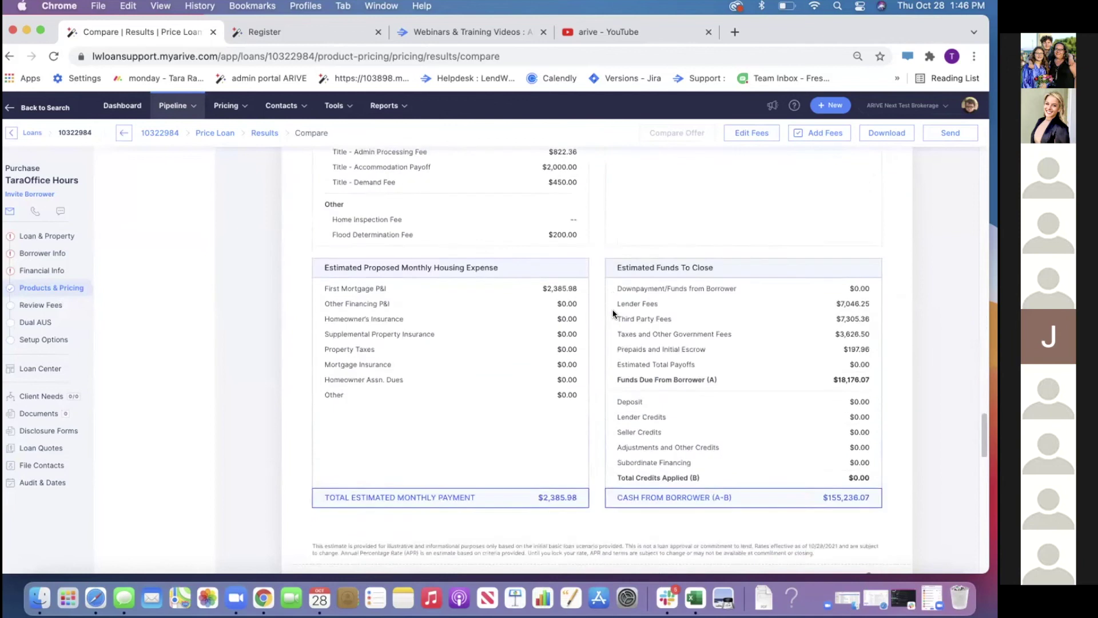
{"action": "scroll", "coordinate": [614, 308], "scroll_direction": "down", "scroll_amount": 8}
{"action": "left_click", "coordinate": [728, 132]}
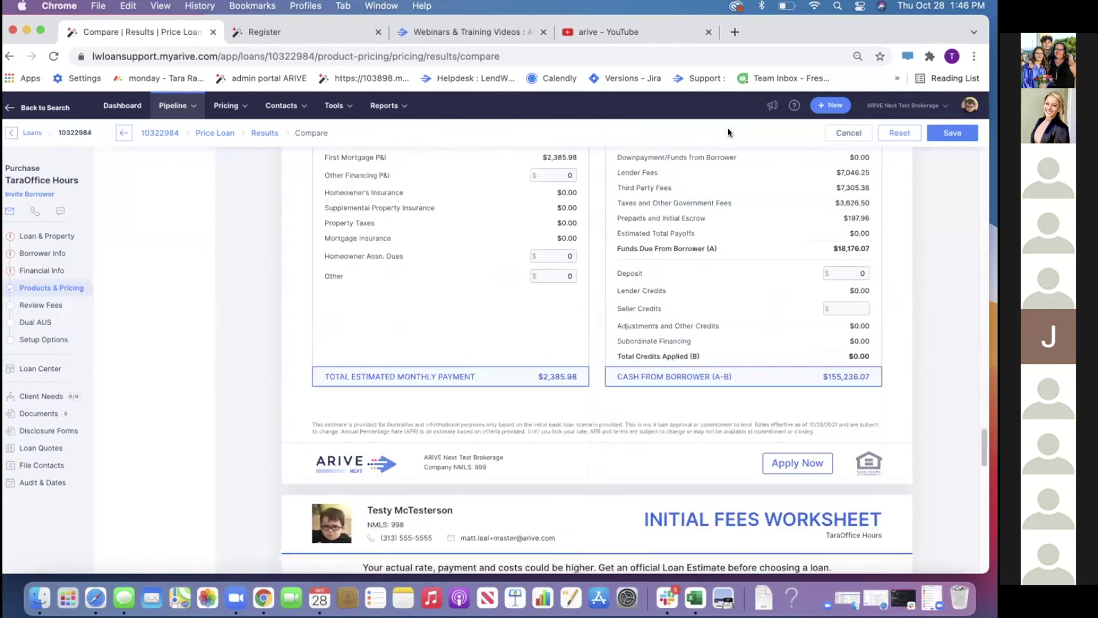
{"action": "scroll", "coordinate": [592, 291], "scroll_direction": "up", "scroll_amount": 10}
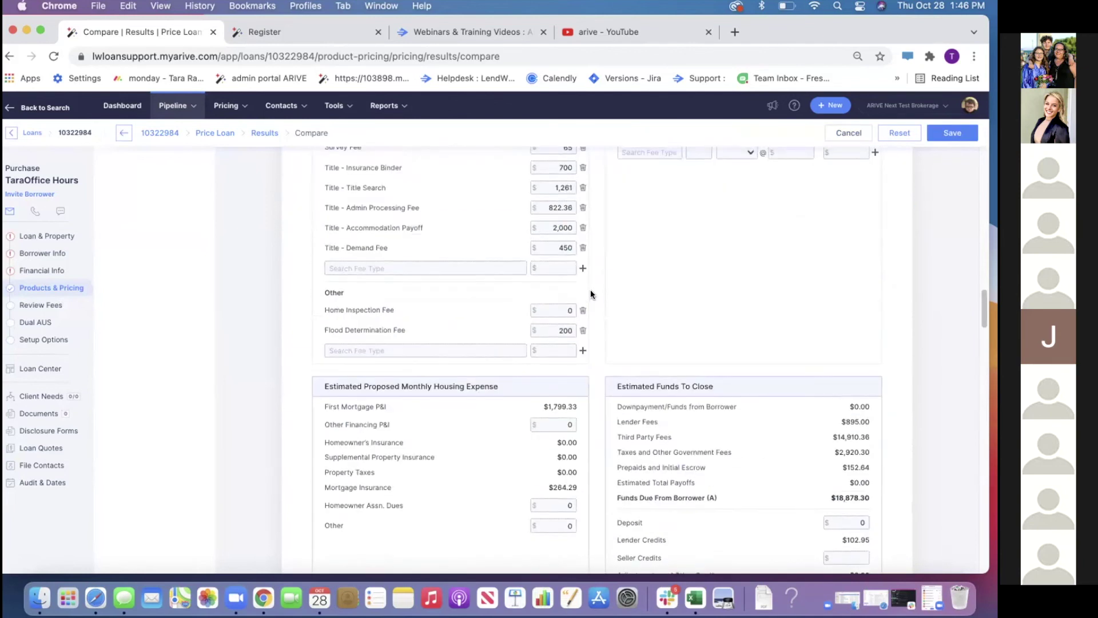
{"action": "scroll", "coordinate": [591, 287], "scroll_direction": "up", "scroll_amount": 15}
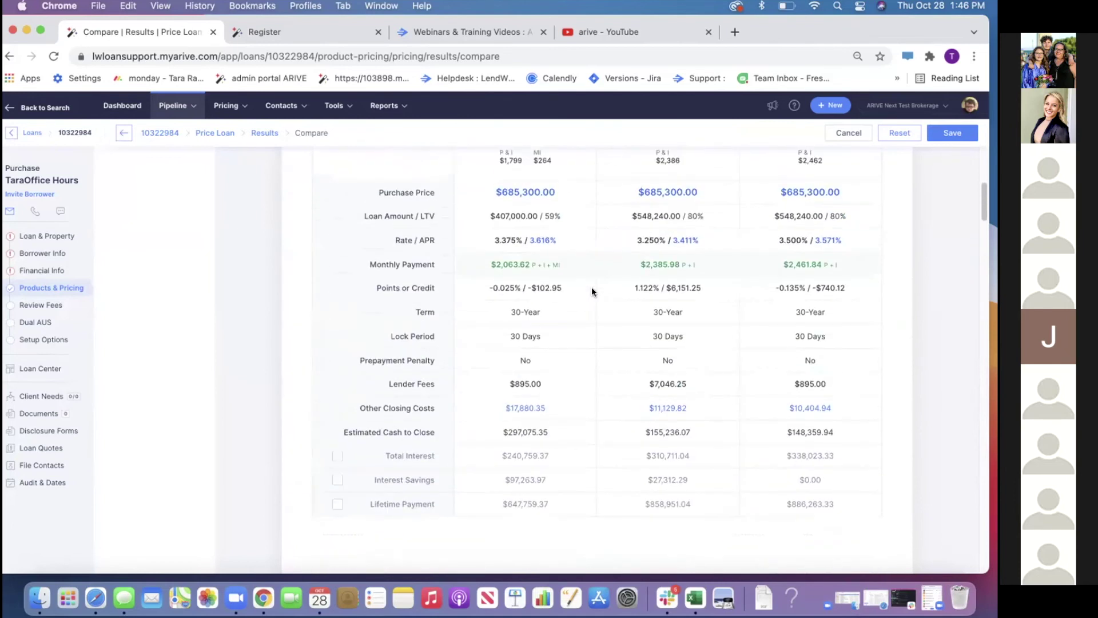
{"action": "scroll", "coordinate": [592, 288], "scroll_direction": "down", "scroll_amount": 12}
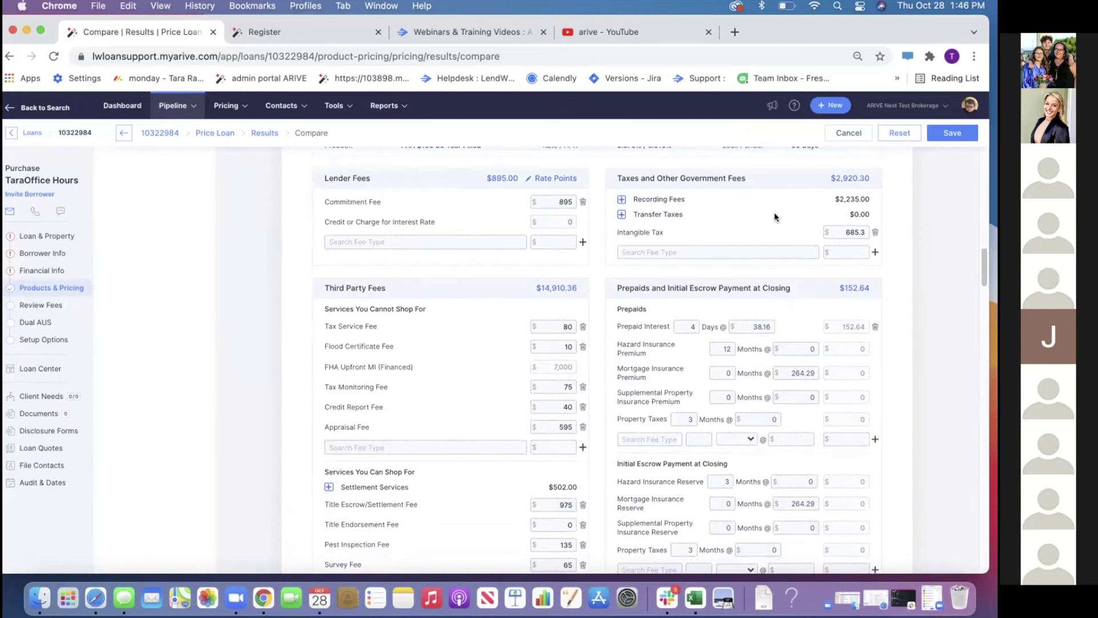
{"action": "left_click", "coordinate": [944, 135]}
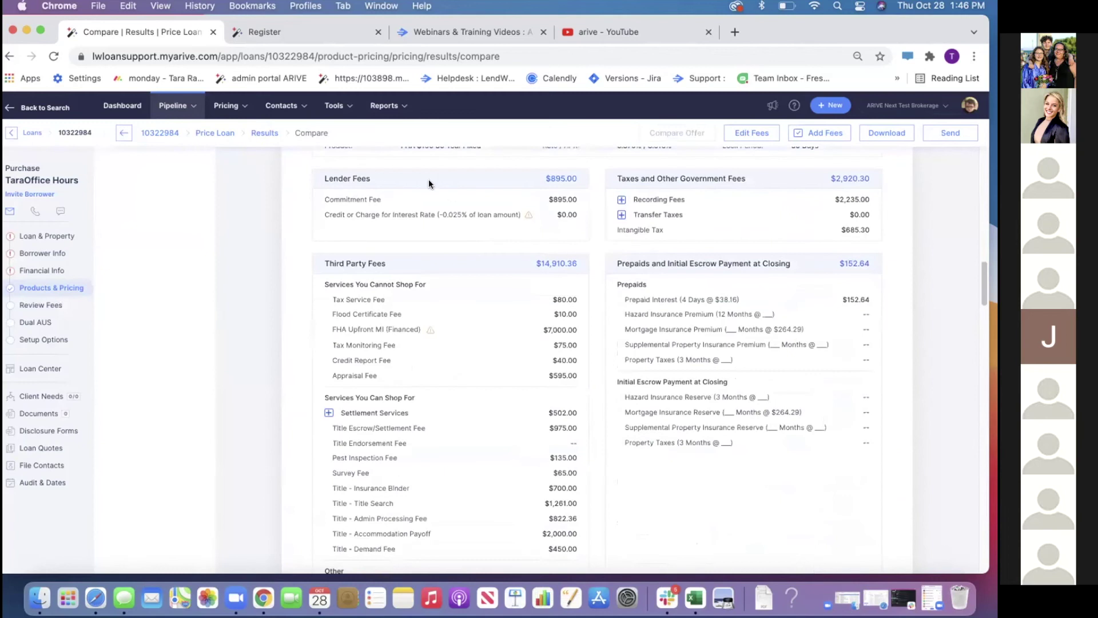
{"action": "left_click", "coordinate": [266, 132]}
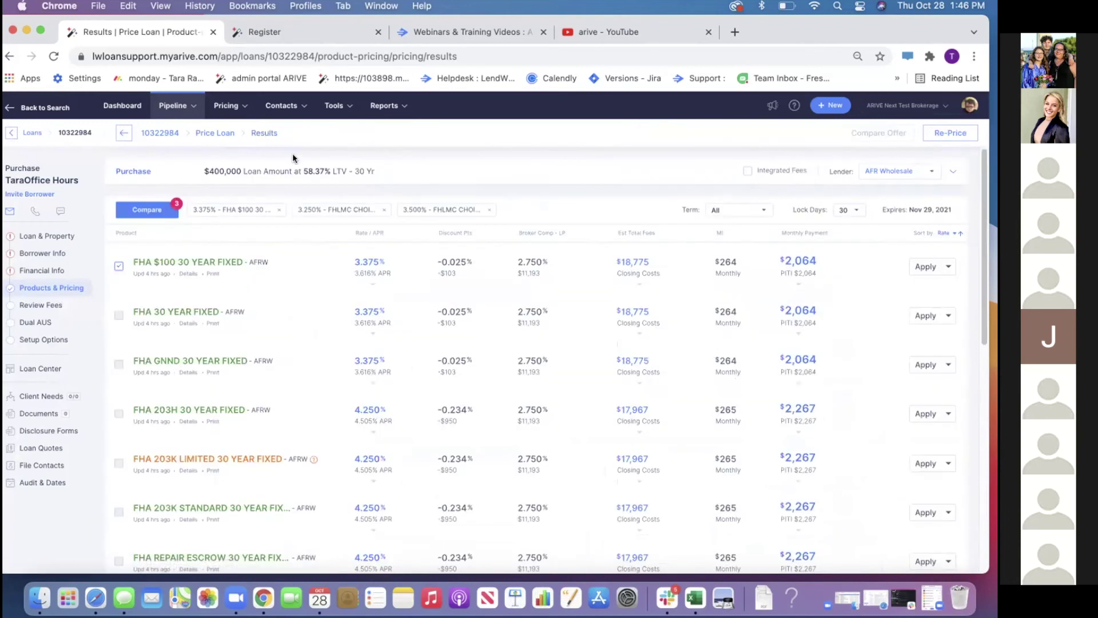
Compare the three checked products and download the quote as Quote10101570.pdf
{"action": "left_click", "coordinate": [155, 209]}
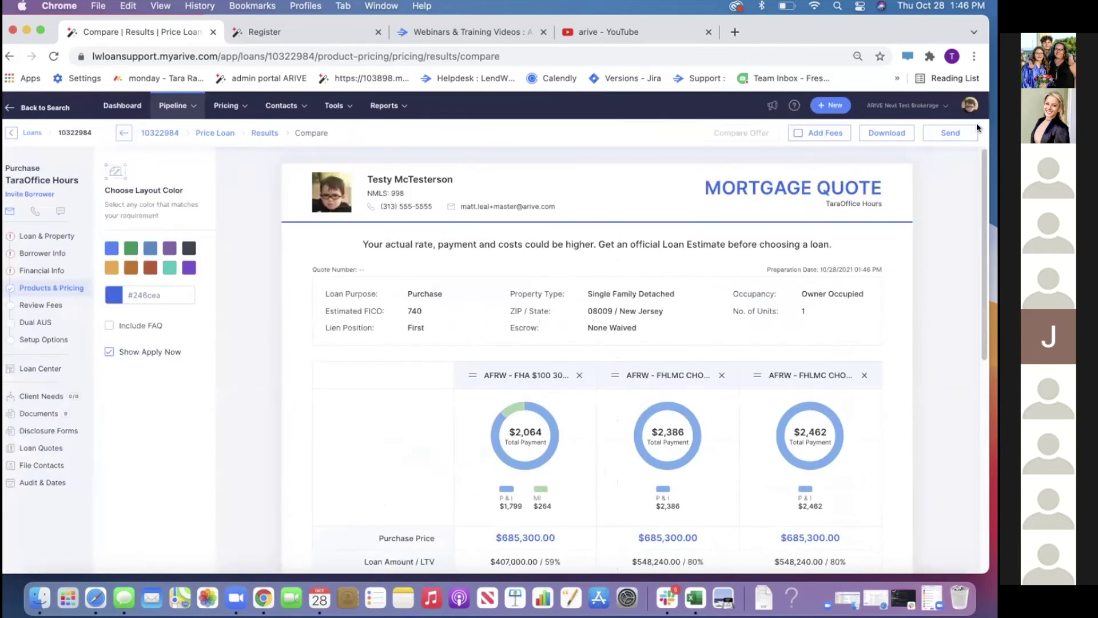
{"action": "left_click", "coordinate": [907, 139]}
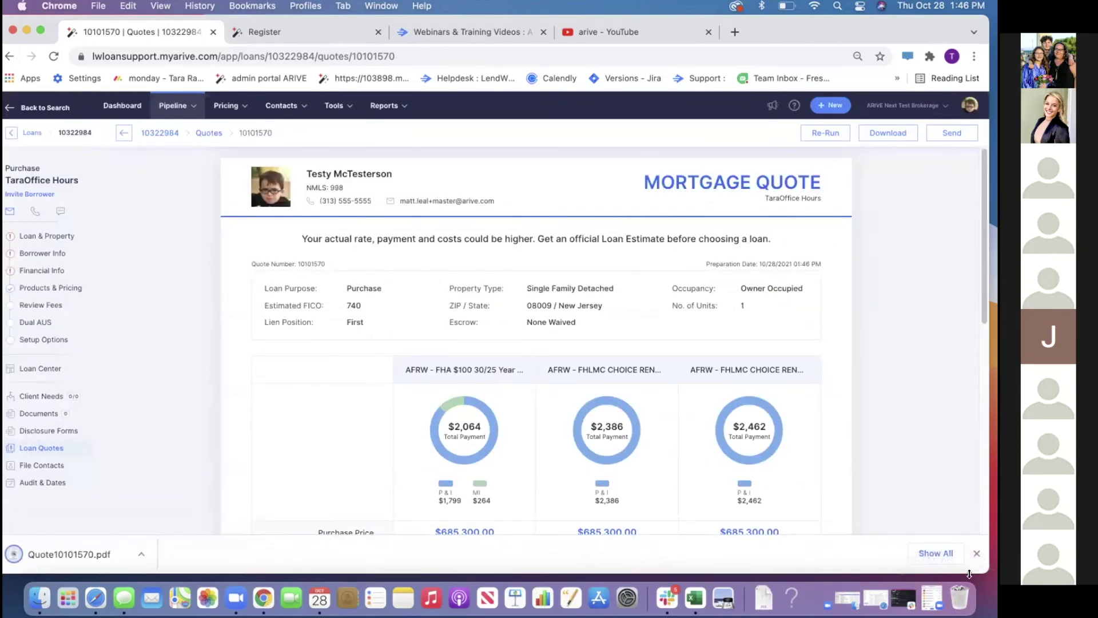
Dismiss the download notice and re-run saved quote 10101570 from Loan Quotes
{"action": "left_click", "coordinate": [975, 553]}
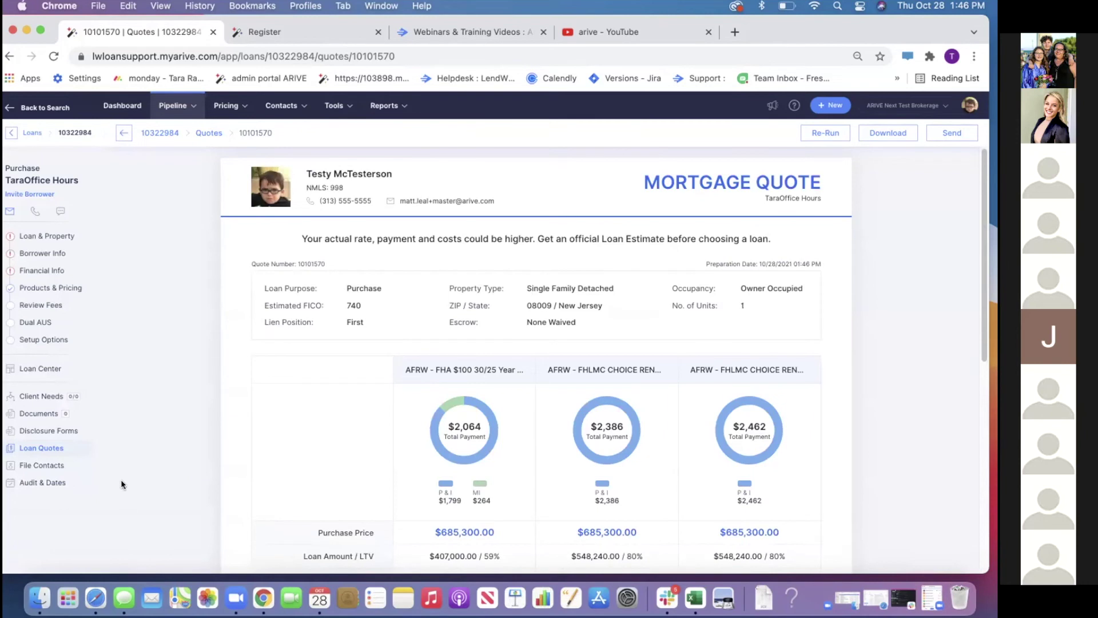
{"action": "left_click", "coordinate": [56, 448]}
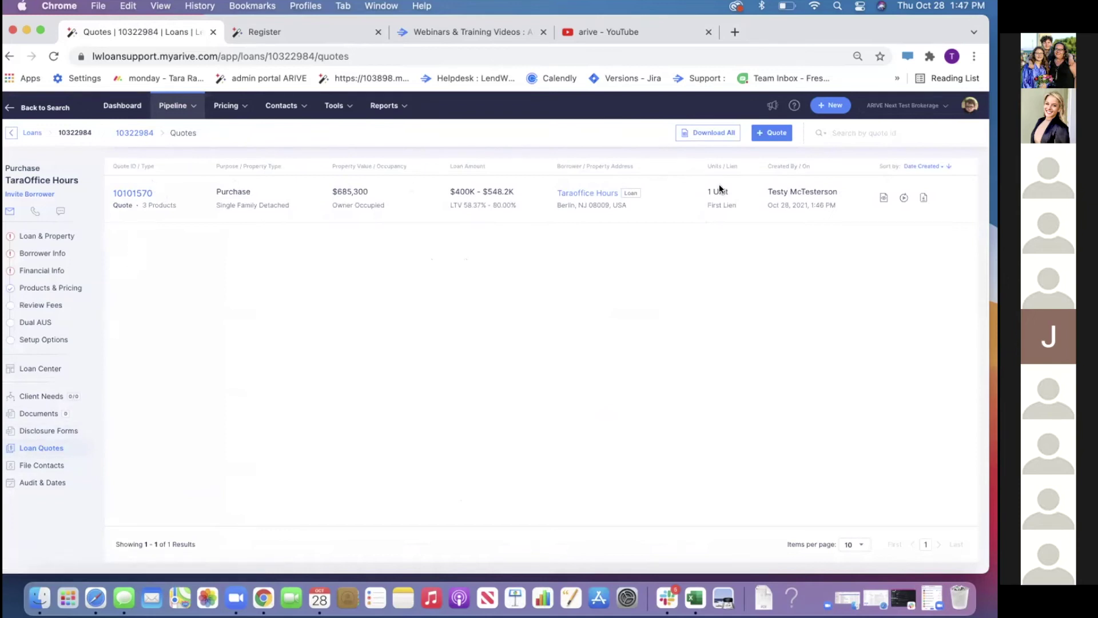
{"action": "left_click", "coordinate": [906, 198]}
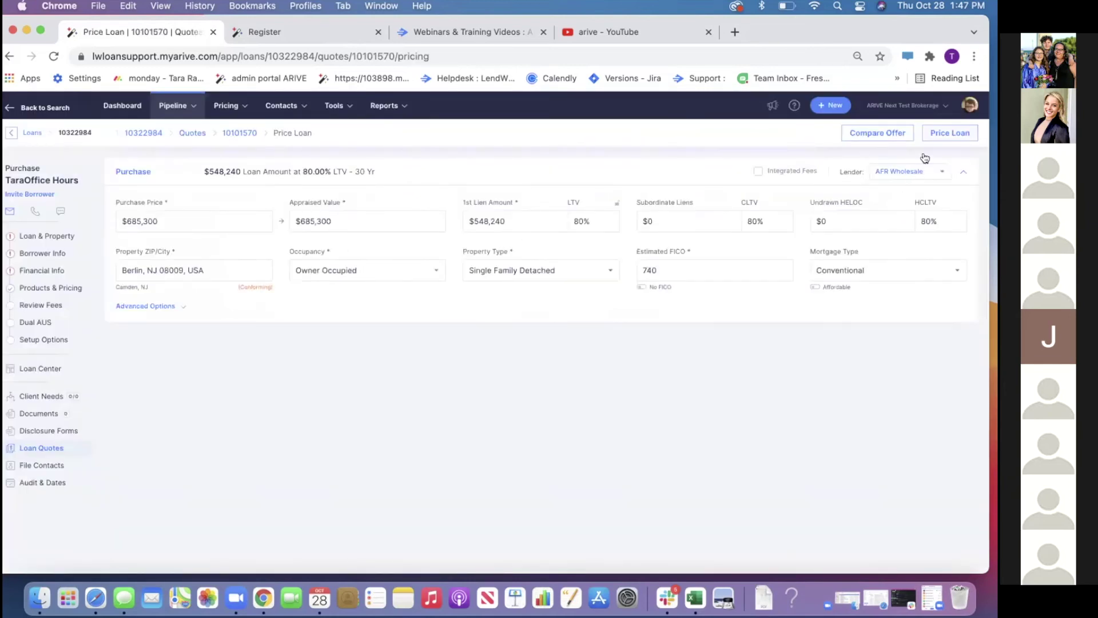
Price the quote's scenario and apply the 3.500% FHLMC Choice Renovation Express 30 Year Fixed
{"action": "left_click", "coordinate": [943, 134]}
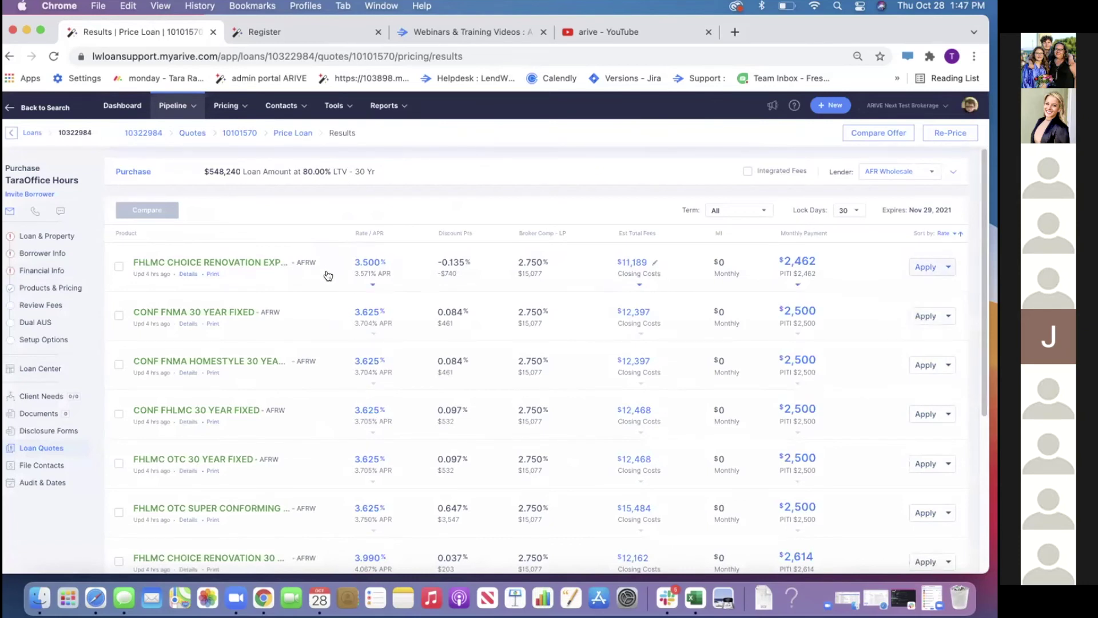
{"action": "scroll", "coordinate": [328, 349], "scroll_direction": "down", "scroll_amount": 3}
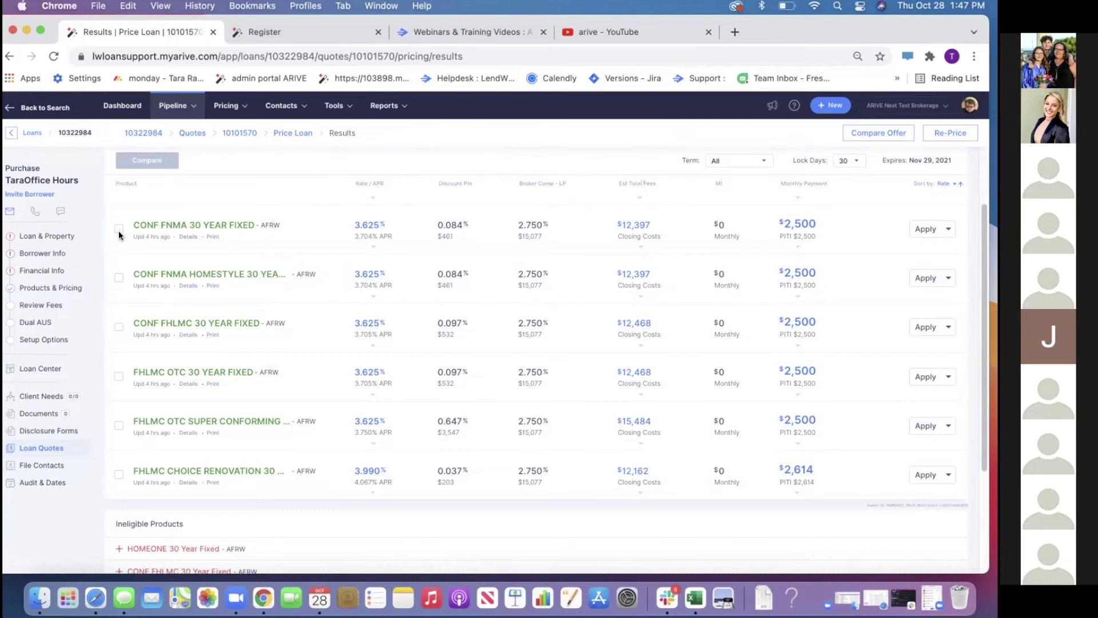
{"action": "scroll", "coordinate": [199, 297], "scroll_direction": "up", "scroll_amount": 3}
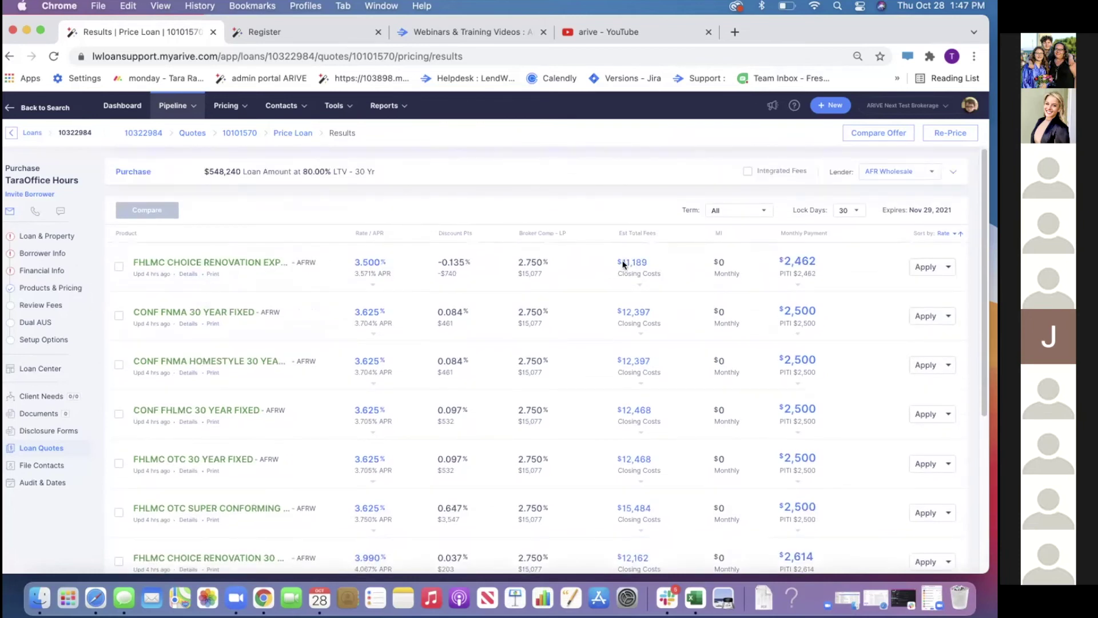
{"action": "left_click", "coordinate": [925, 267]}
{"action": "left_click", "coordinate": [596, 425]}
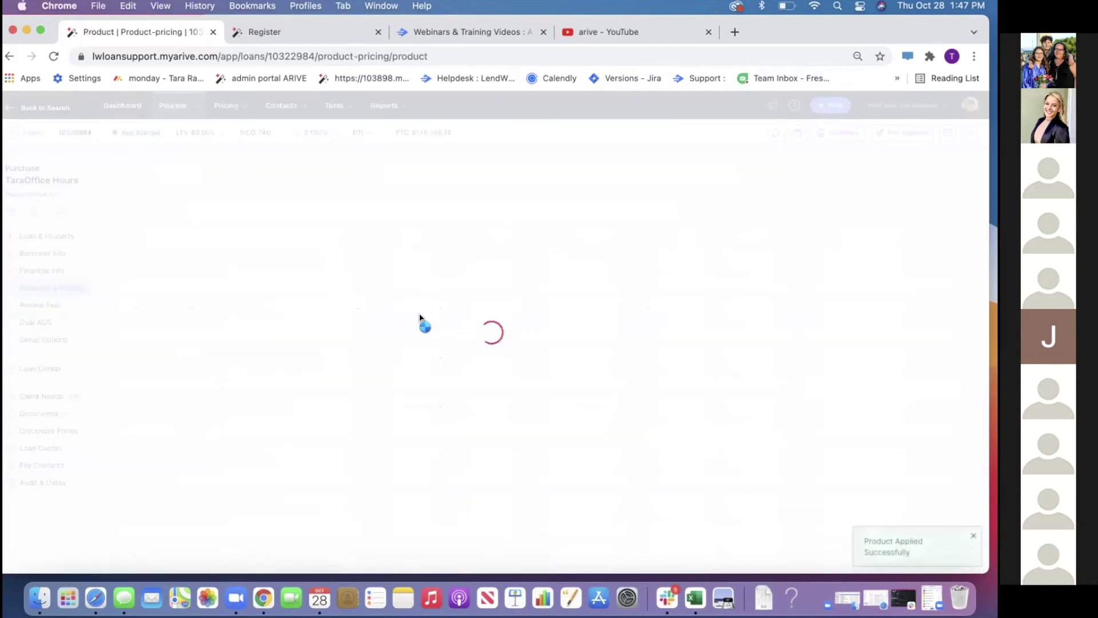
Check the amortization schedule, then re-price and reapply FHLMC Choice Renovation Express at 3.500%
{"action": "left_click", "coordinate": [864, 178]}
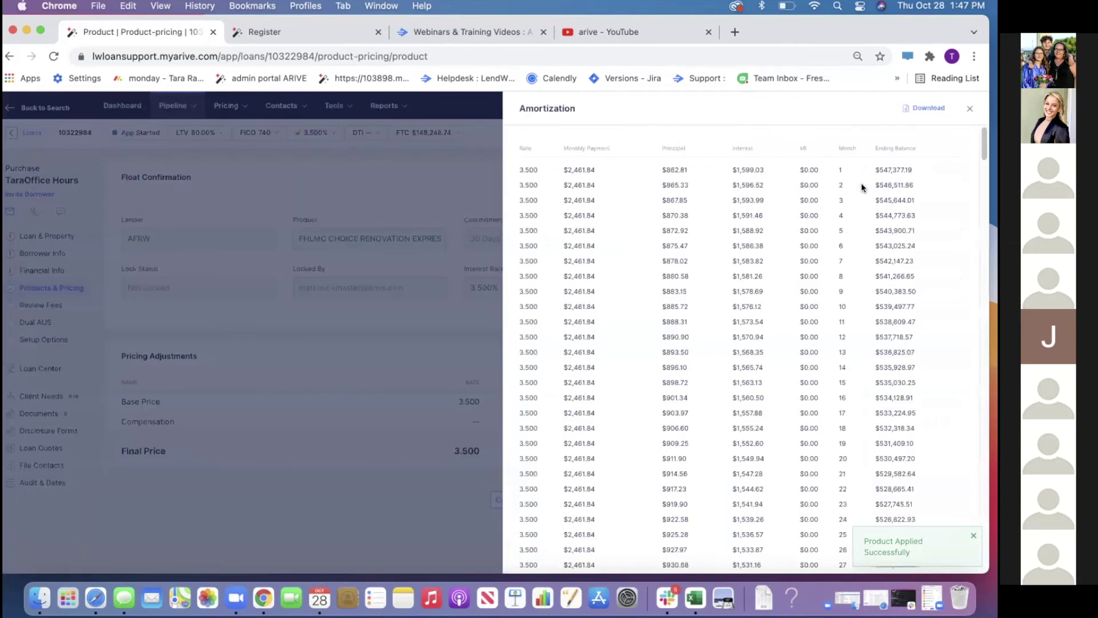
{"action": "scroll", "coordinate": [818, 288], "scroll_direction": "down", "scroll_amount": 10}
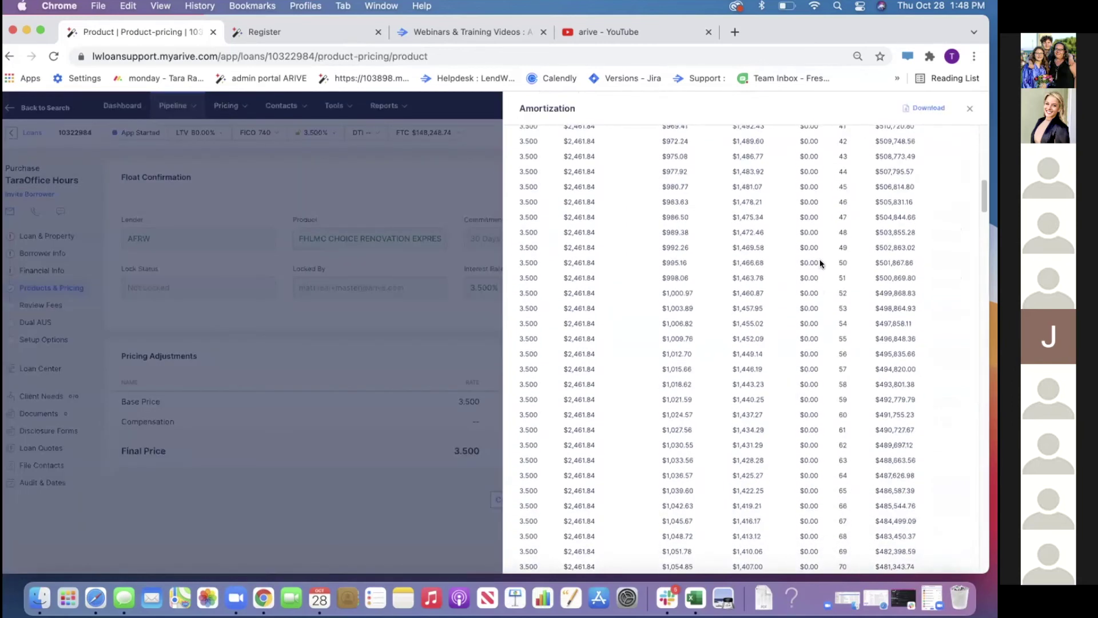
{"action": "left_click", "coordinate": [968, 109]}
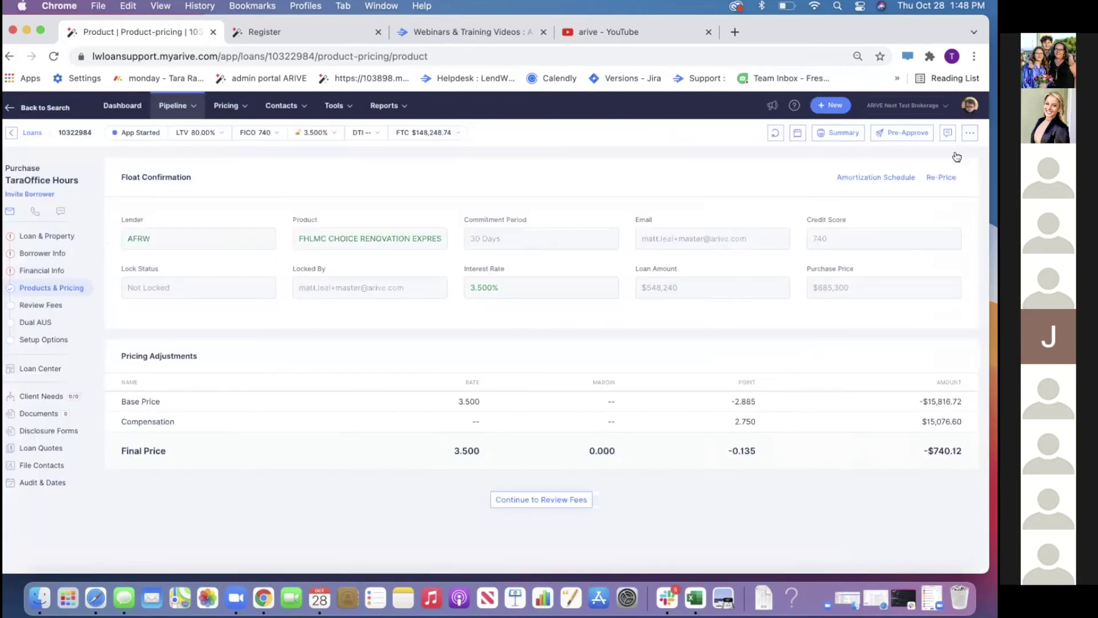
{"action": "left_click", "coordinate": [939, 177]}
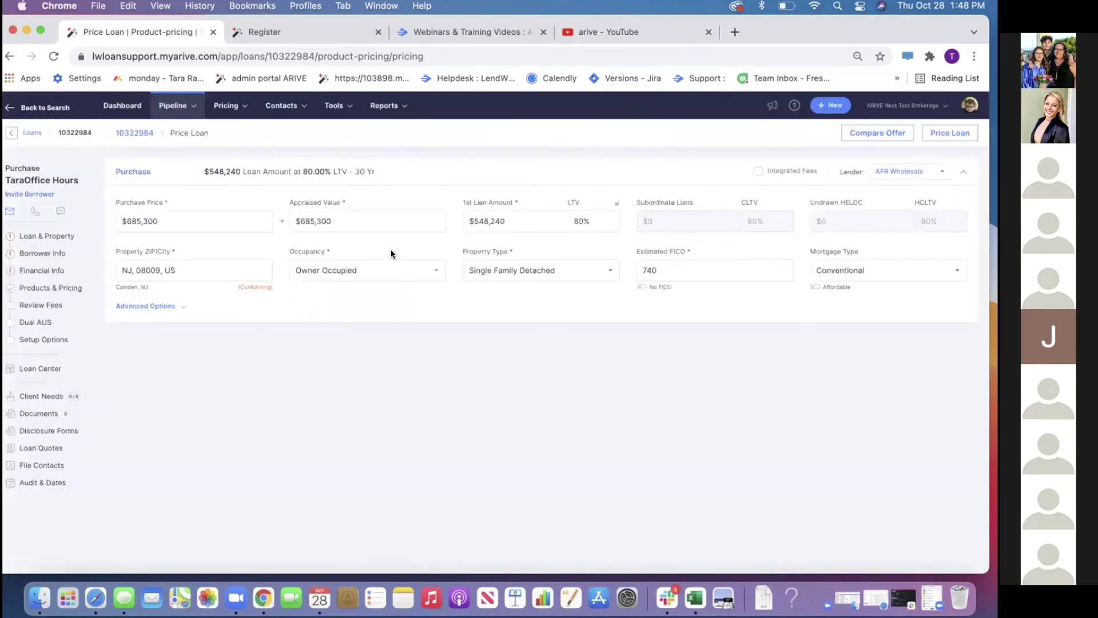
{"action": "left_click", "coordinate": [931, 137]}
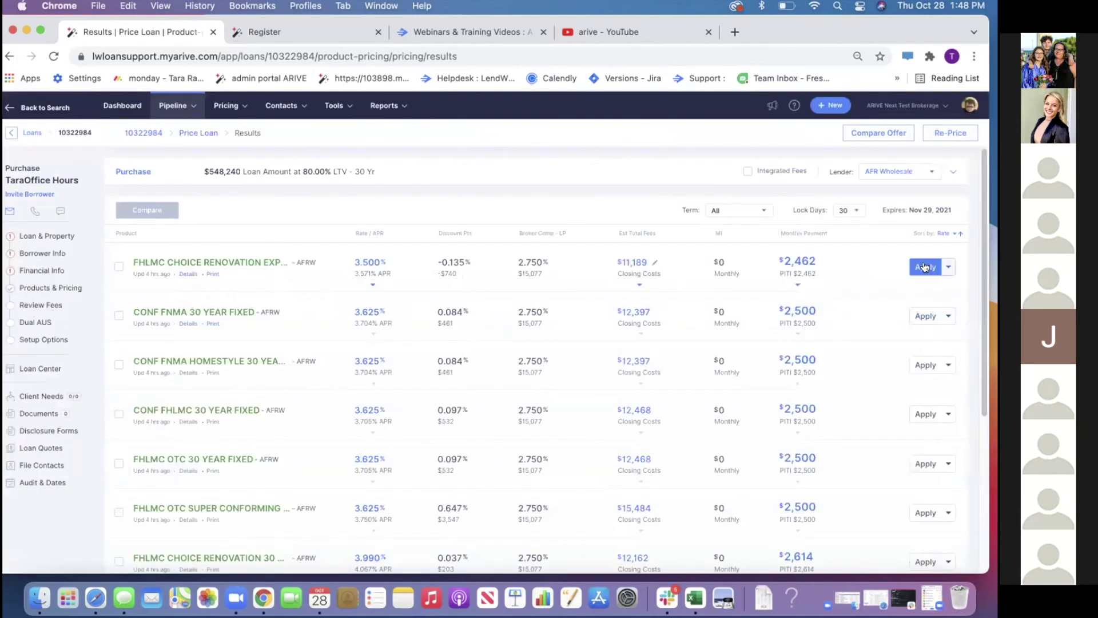
{"action": "left_click", "coordinate": [925, 267]}
{"action": "left_click", "coordinate": [597, 462]}
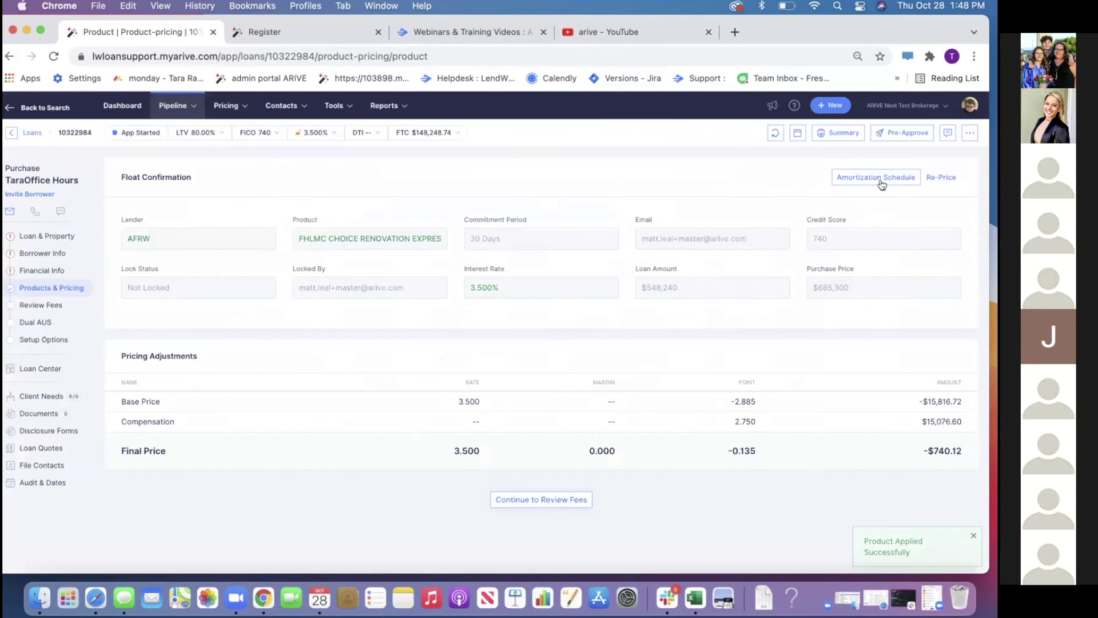
Review the amortization schedule of the reapplied 3.500% product
{"action": "left_click", "coordinate": [882, 182]}
{"action": "scroll", "coordinate": [800, 294], "scroll_direction": "down", "scroll_amount": 20}
{"action": "scroll", "coordinate": [873, 263], "scroll_direction": "down", "scroll_amount": 20}
{"action": "scroll", "coordinate": [873, 264], "scroll_direction": "up", "scroll_amount": 15}
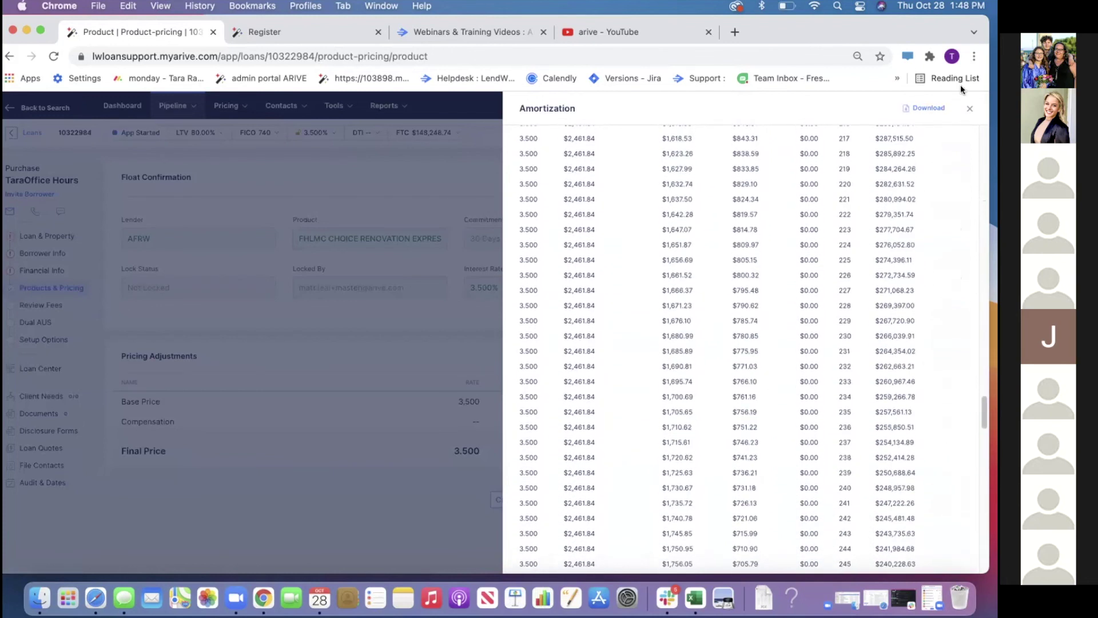
{"action": "left_click", "coordinate": [970, 108]}
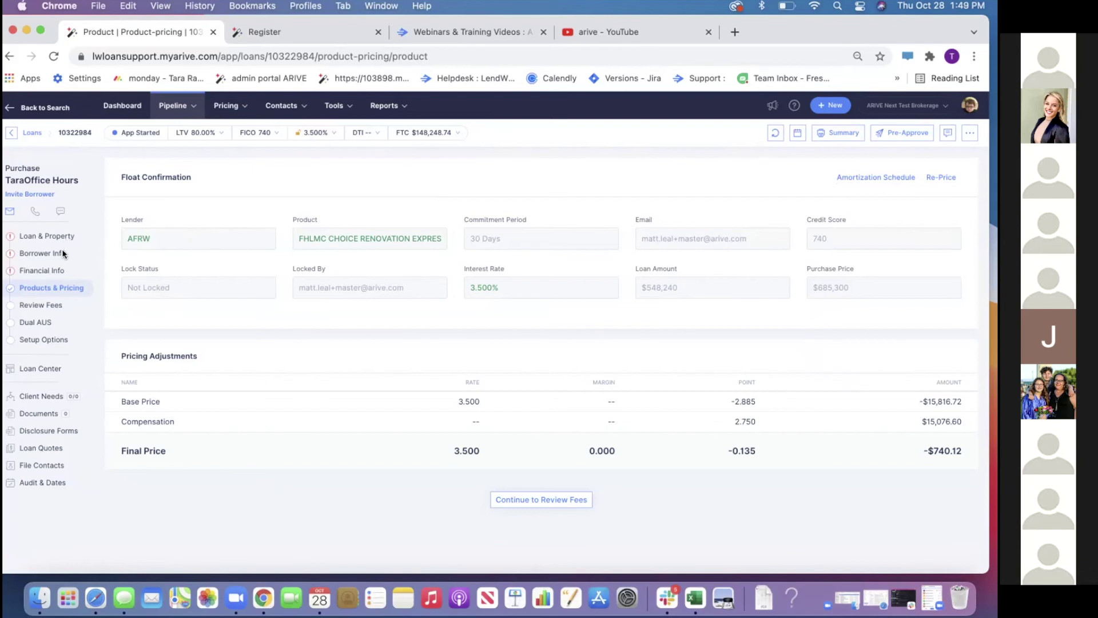
{"action": "left_click", "coordinate": [43, 340]}
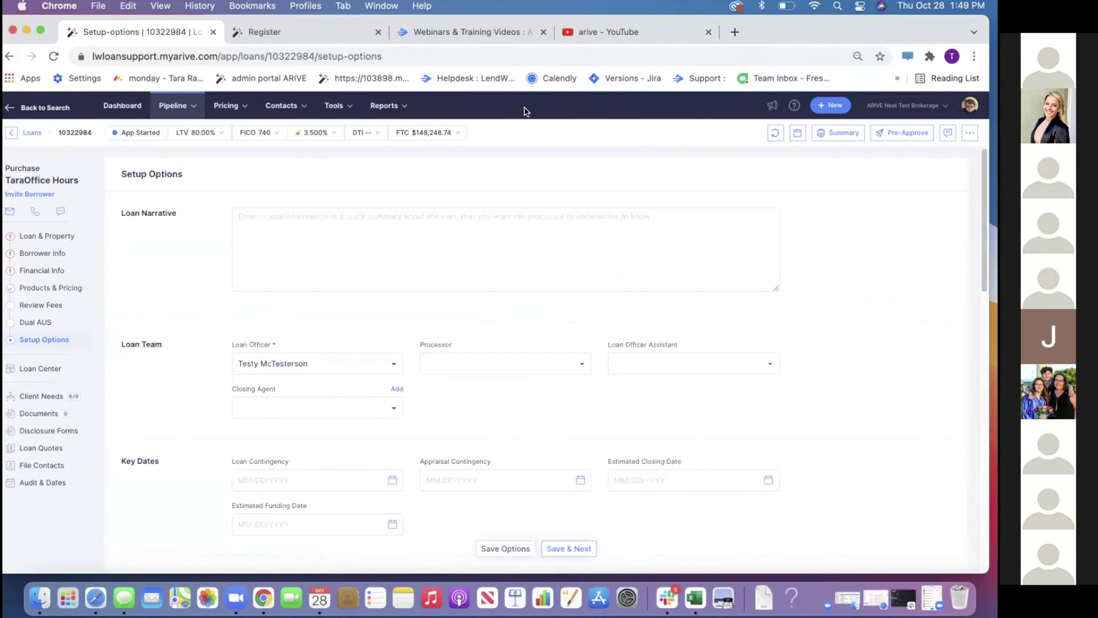
Turn off the Email Status Updates toggle under the loan's Email Preferences
{"action": "scroll", "coordinate": [514, 306], "scroll_direction": "down", "scroll_amount": 2}
{"action": "scroll", "coordinate": [514, 303], "scroll_direction": "down", "scroll_amount": 10}
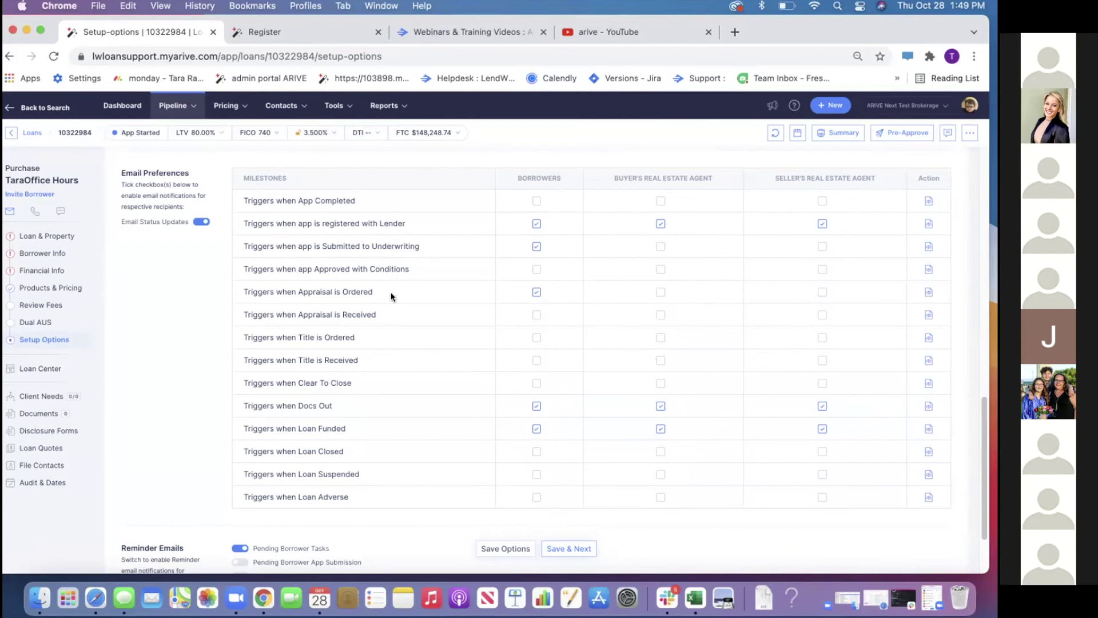
{"action": "left_click", "coordinate": [202, 222]}
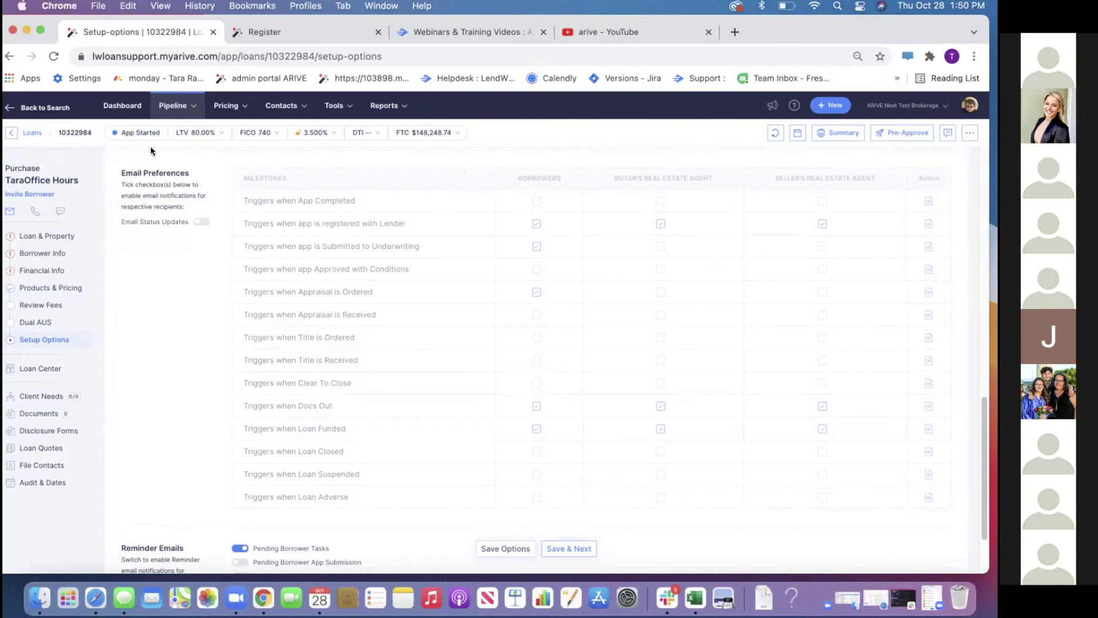
Return to the loan's products and pricing and re-price the loan scenario
{"action": "left_click", "coordinate": [24, 290]}
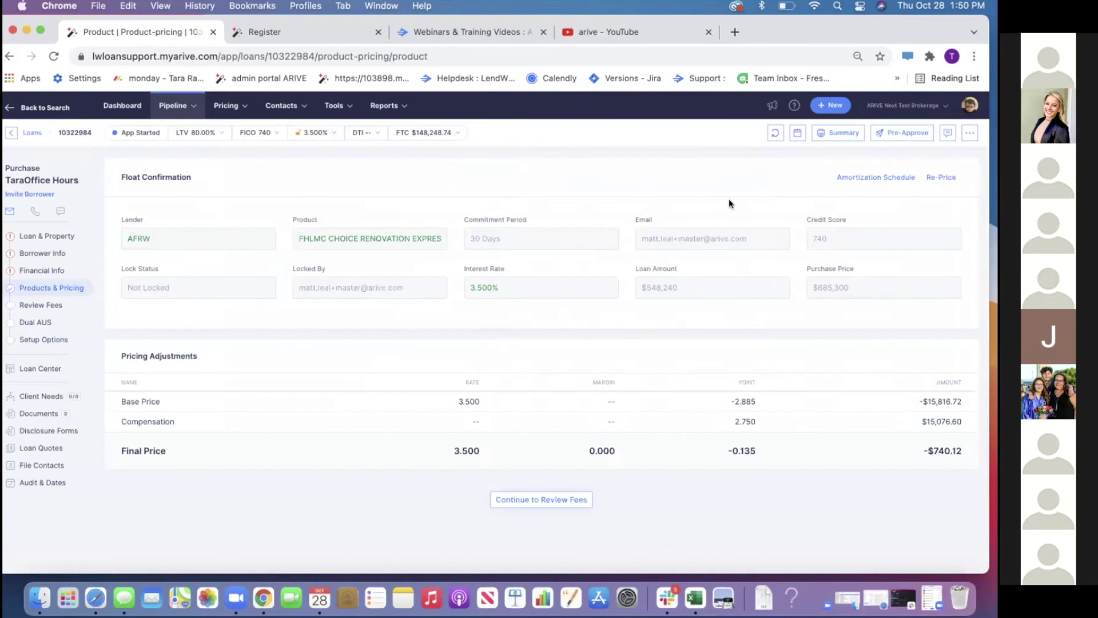
{"action": "left_click", "coordinate": [941, 177]}
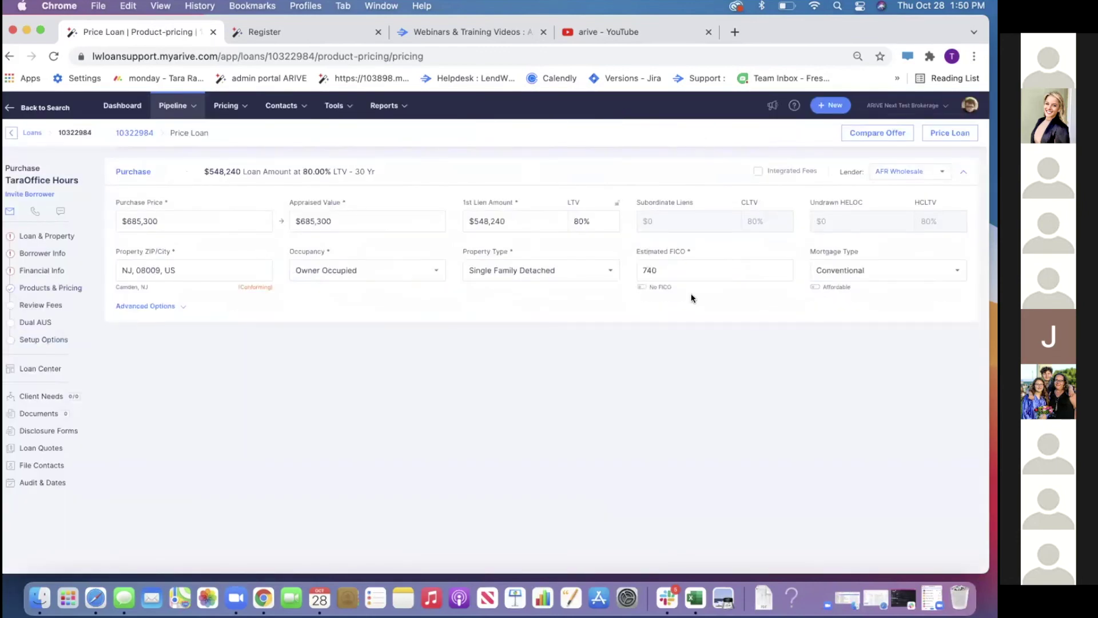
{"action": "left_click", "coordinate": [936, 139]}
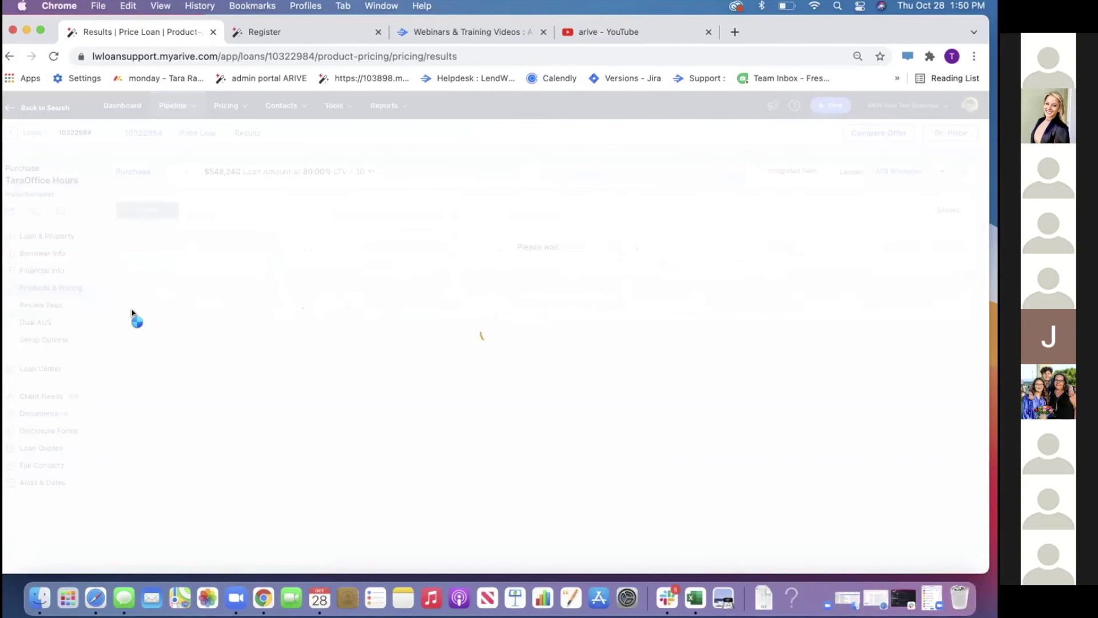
Compare three returned products in a mortgage quote with fees added
{"action": "left_click", "coordinate": [119, 267]}
{"action": "left_click", "coordinate": [118, 315]}
{"action": "left_click", "coordinate": [118, 366]}
{"action": "left_click", "coordinate": [145, 210]}
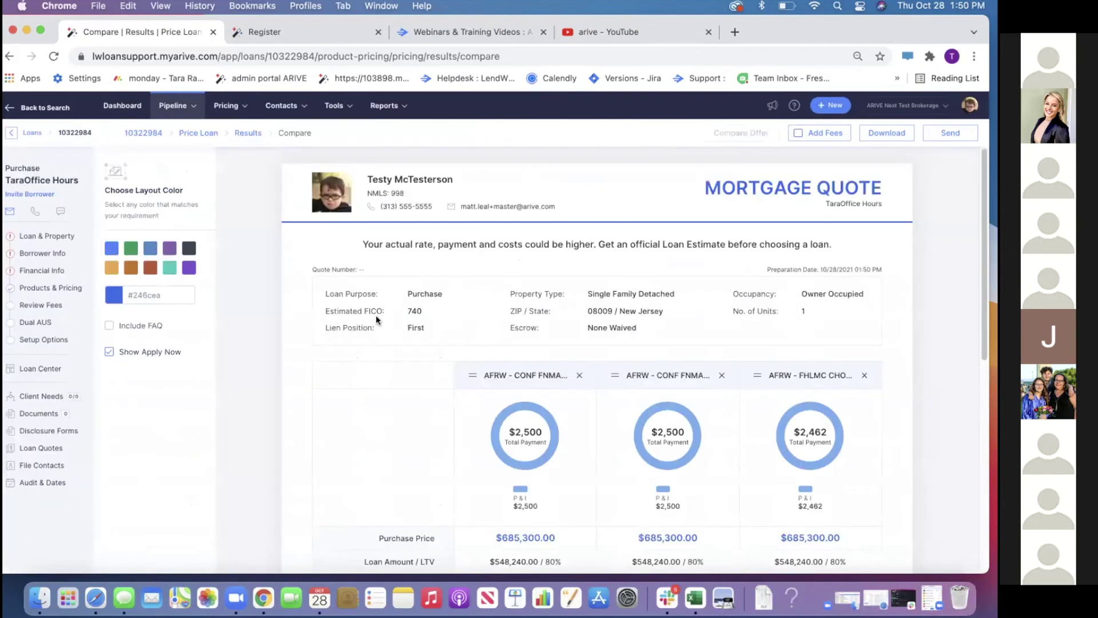
{"action": "scroll", "coordinate": [377, 320], "scroll_direction": "down", "scroll_amount": 10}
{"action": "left_click", "coordinate": [824, 138]}
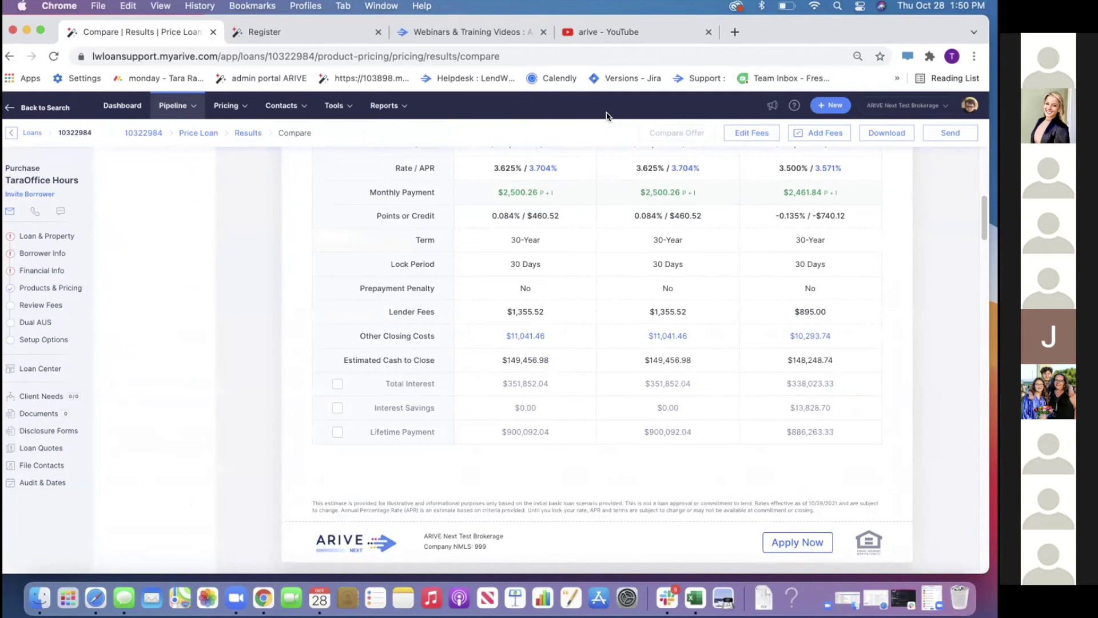
In the fee worksheets, change the first product's Commitment Fee from 895 to 99999
{"action": "left_click", "coordinate": [747, 135]}
{"action": "scroll", "coordinate": [557, 375], "scroll_direction": "down", "scroll_amount": 10}
{"action": "scroll", "coordinate": [560, 321], "scroll_direction": "up", "scroll_amount": 3}
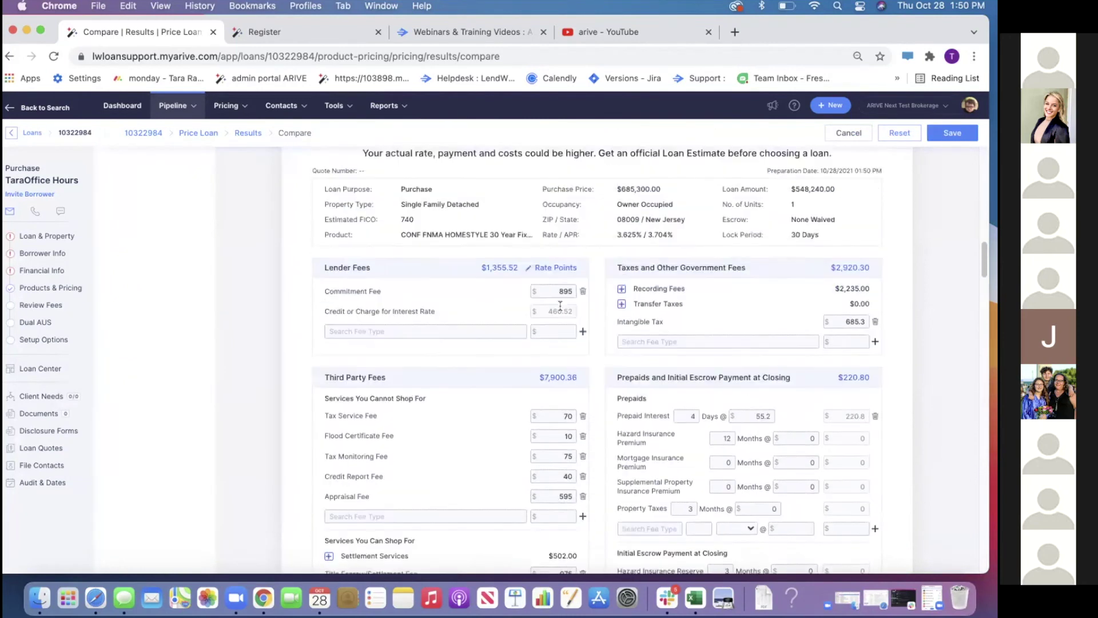
{"action": "scroll", "coordinate": [560, 306], "scroll_direction": "up", "scroll_amount": 2}
{"action": "left_click_drag", "start_coordinate": [553, 350], "coordinate": [575, 350]}
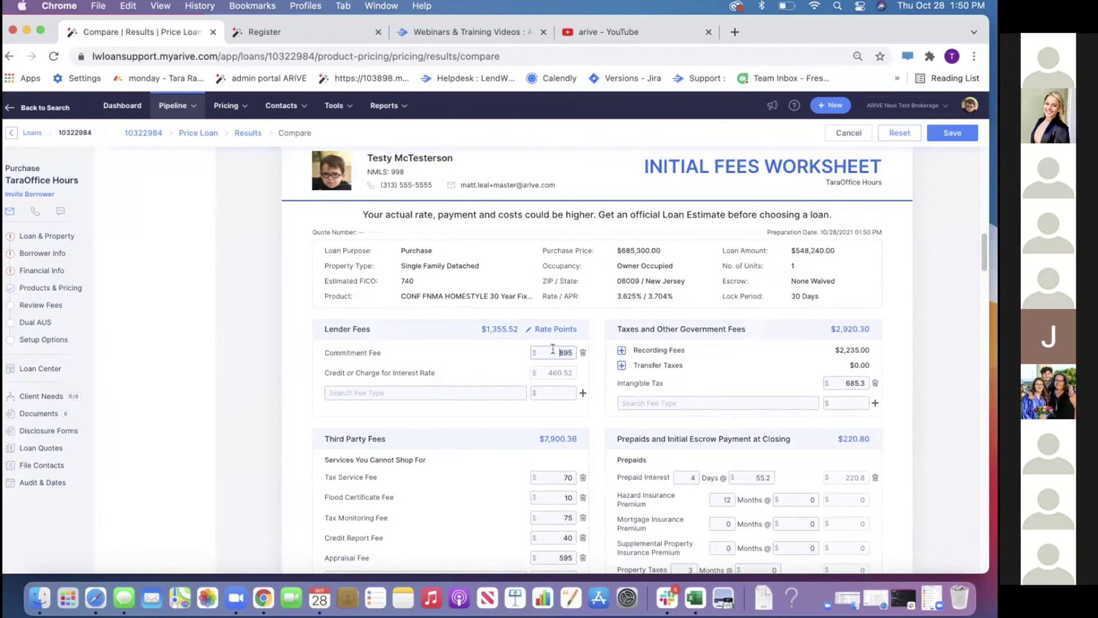
{"action": "type", "text": "99999"}
Review the worksheets showing $100,459.52 lender fees and $111,500.98 due from the borrower
{"action": "scroll", "coordinate": [778, 341], "scroll_direction": "down", "scroll_amount": 20}
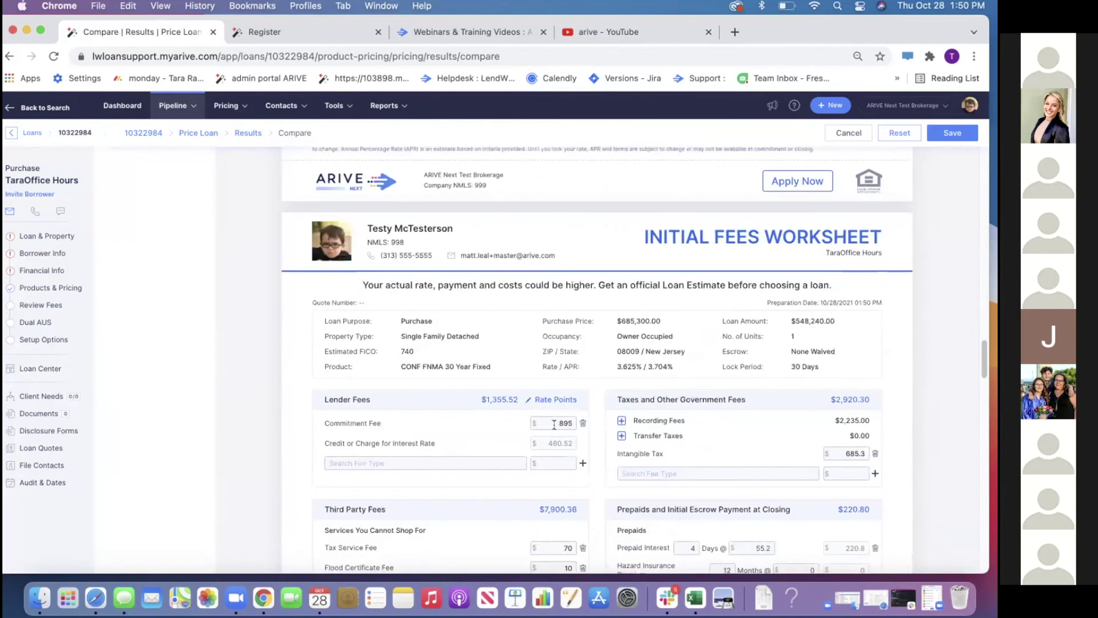
{"action": "scroll", "coordinate": [558, 422], "scroll_direction": "down", "scroll_amount": 5}
{"action": "scroll", "coordinate": [558, 412], "scroll_direction": "down", "scroll_amount": 15}
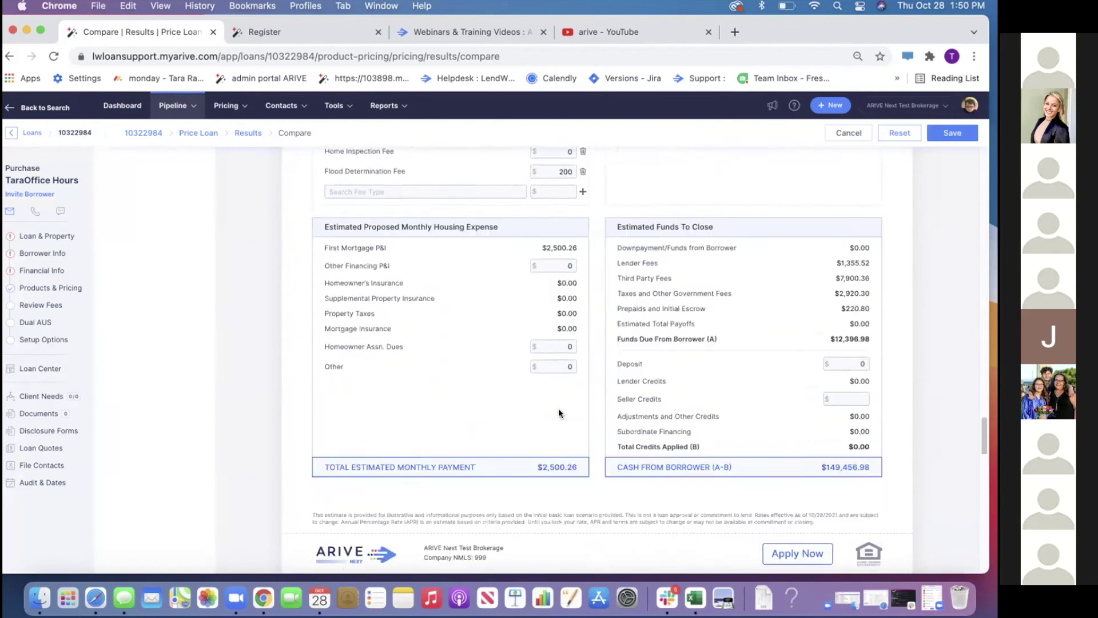
{"action": "scroll", "coordinate": [559, 403], "scroll_direction": "down", "scroll_amount": 15}
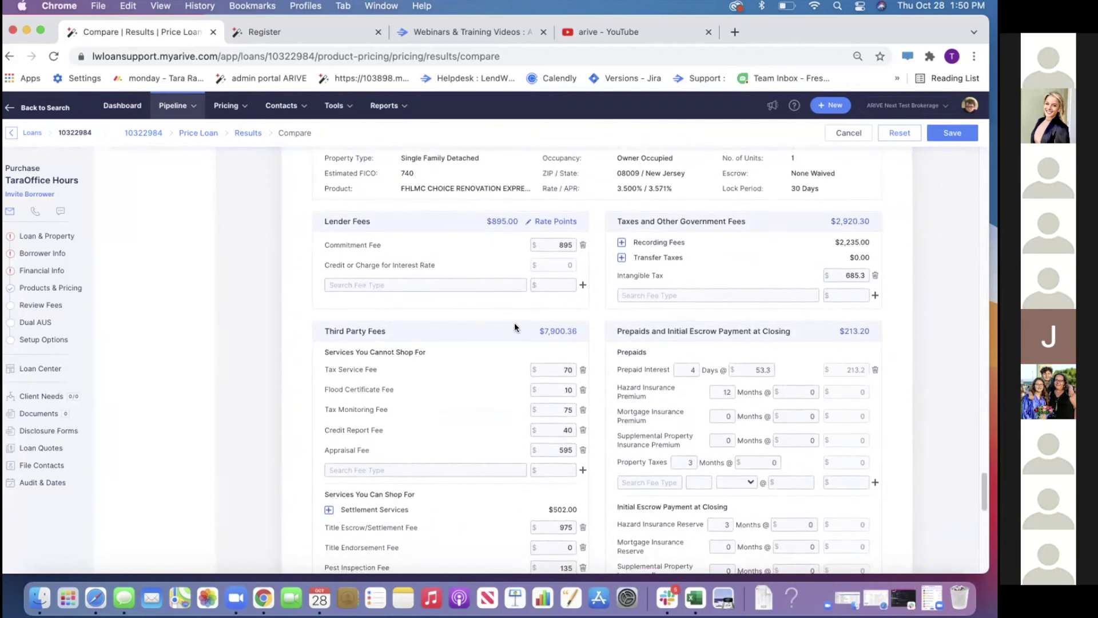
{"action": "scroll", "coordinate": [514, 323], "scroll_direction": "up", "scroll_amount": 10}
{"action": "scroll", "coordinate": [509, 325], "scroll_direction": "up", "scroll_amount": 10}
{"action": "scroll", "coordinate": [509, 325], "scroll_direction": "down", "scroll_amount": 20}
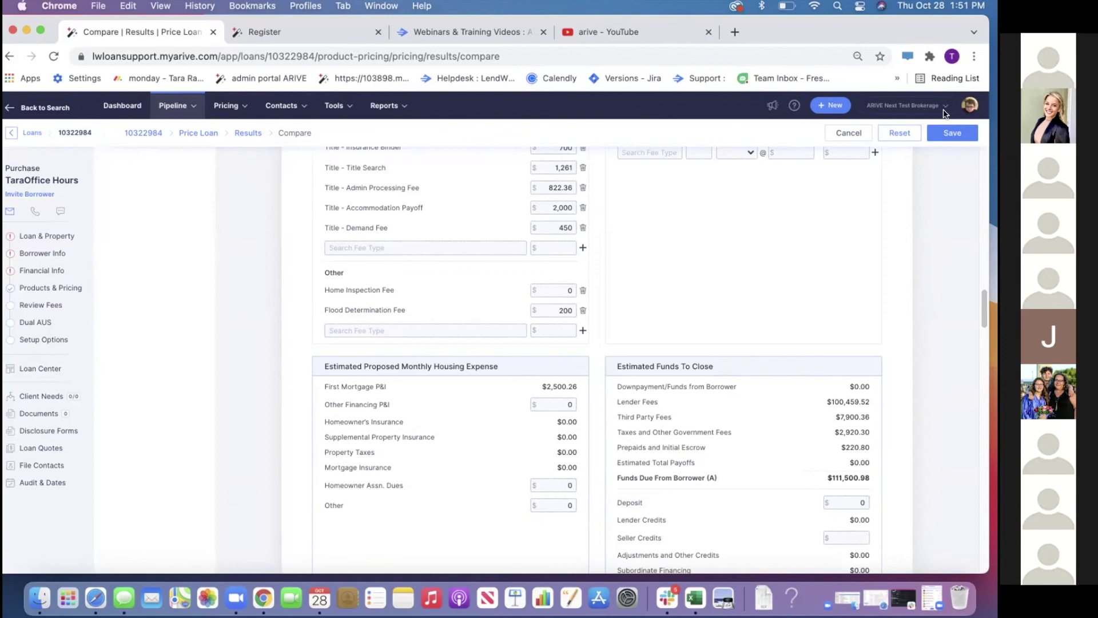
{"action": "left_click", "coordinate": [969, 106]}
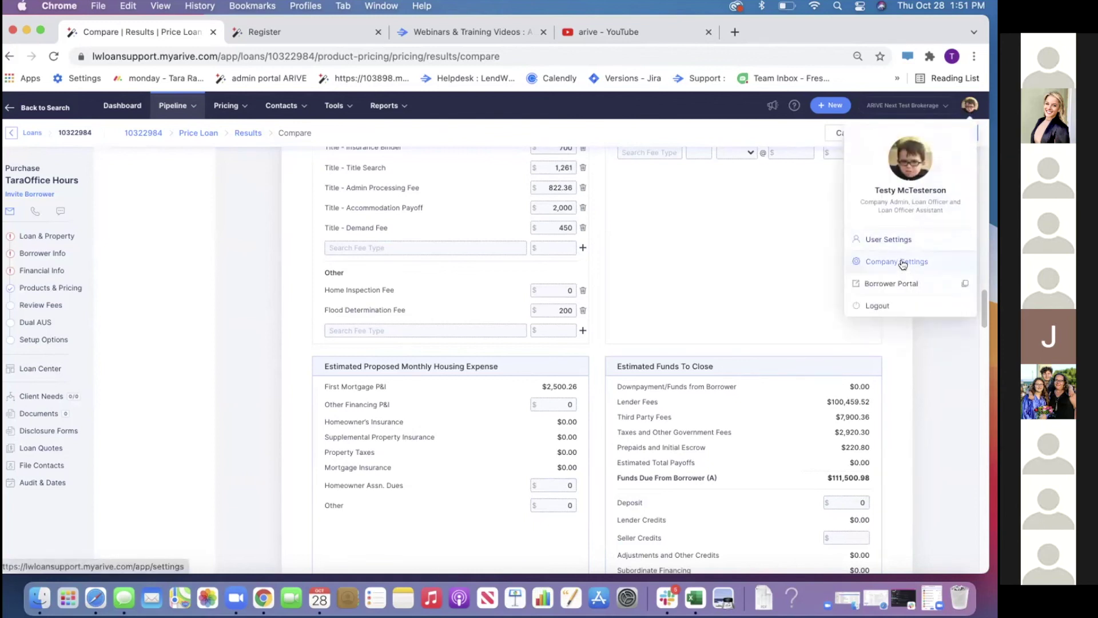
In Company Settings, try enabling DBA branding, then cancel so it stays off
{"action": "left_click", "coordinate": [901, 263]}
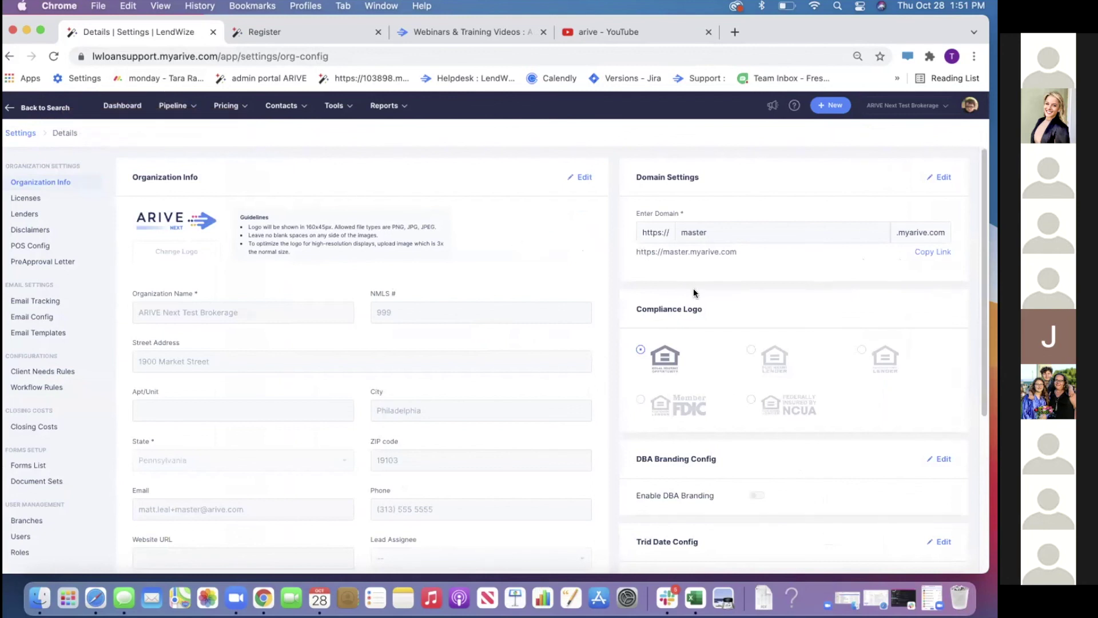
{"action": "scroll", "coordinate": [694, 293], "scroll_direction": "down", "scroll_amount": 4}
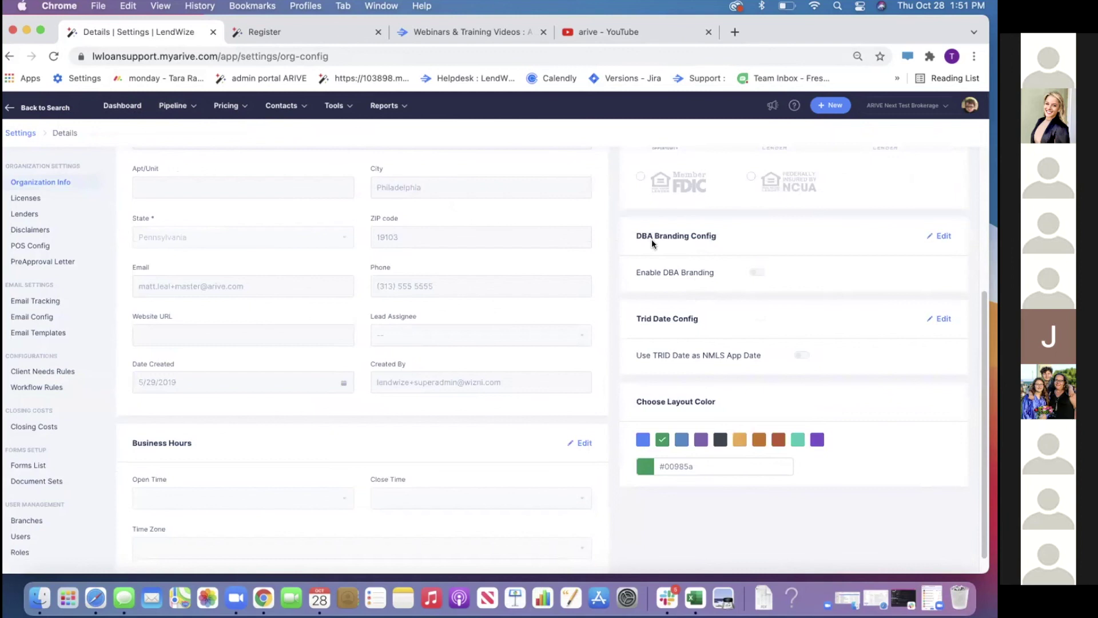
{"action": "left_click", "coordinate": [923, 239]}
{"action": "left_click", "coordinate": [755, 272]}
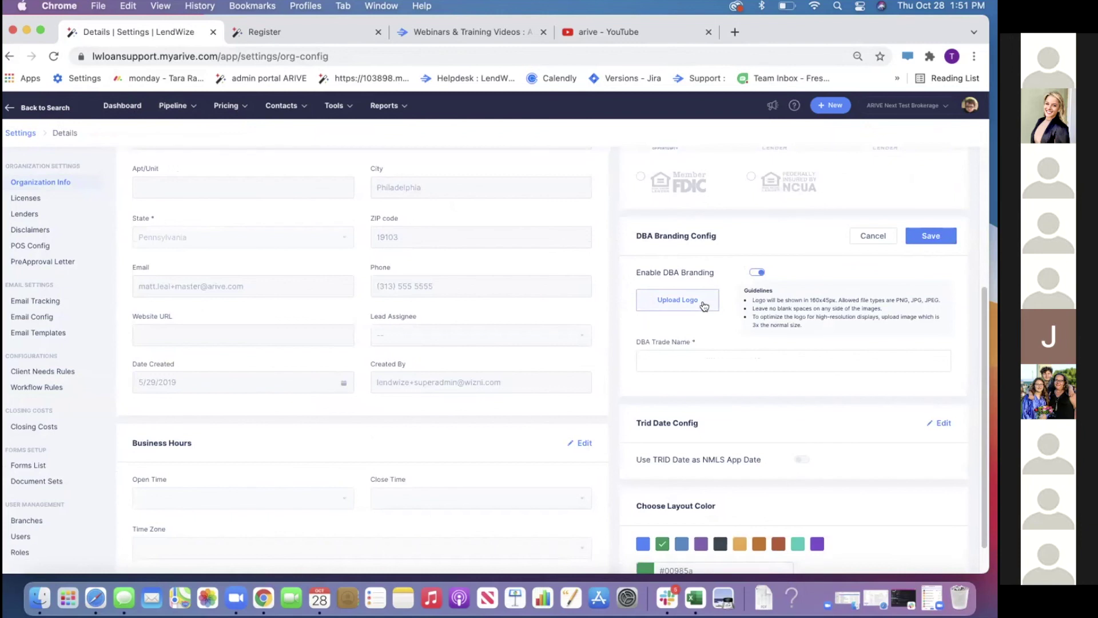
{"action": "left_click", "coordinate": [872, 235]}
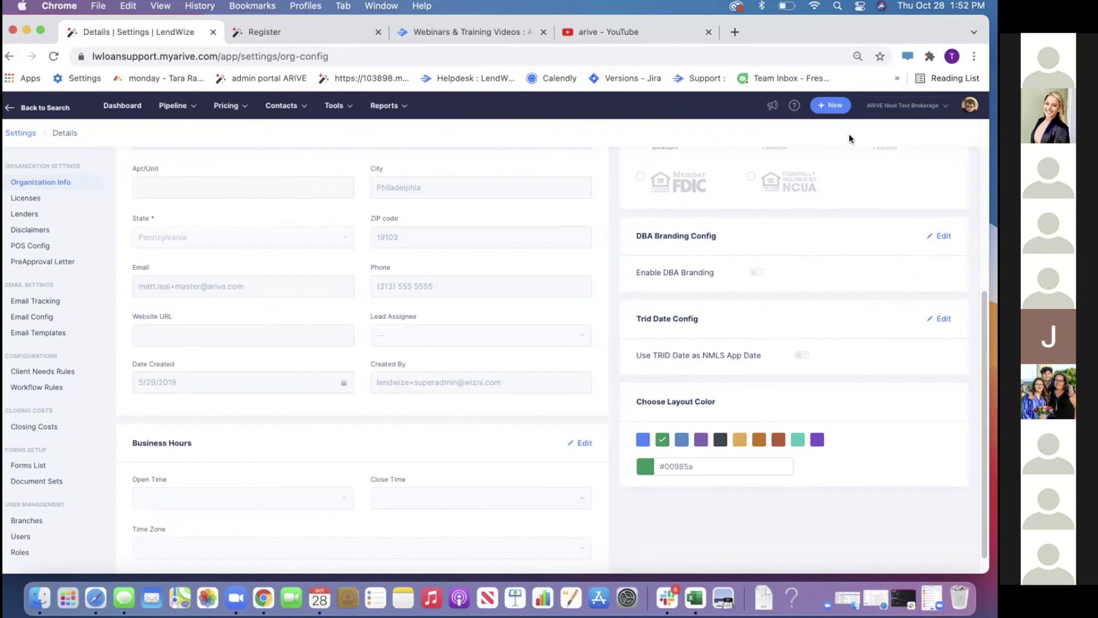
Show the avatar dropdown with settings, Borrower Portal and logout options
{"action": "left_click", "coordinate": [971, 107]}
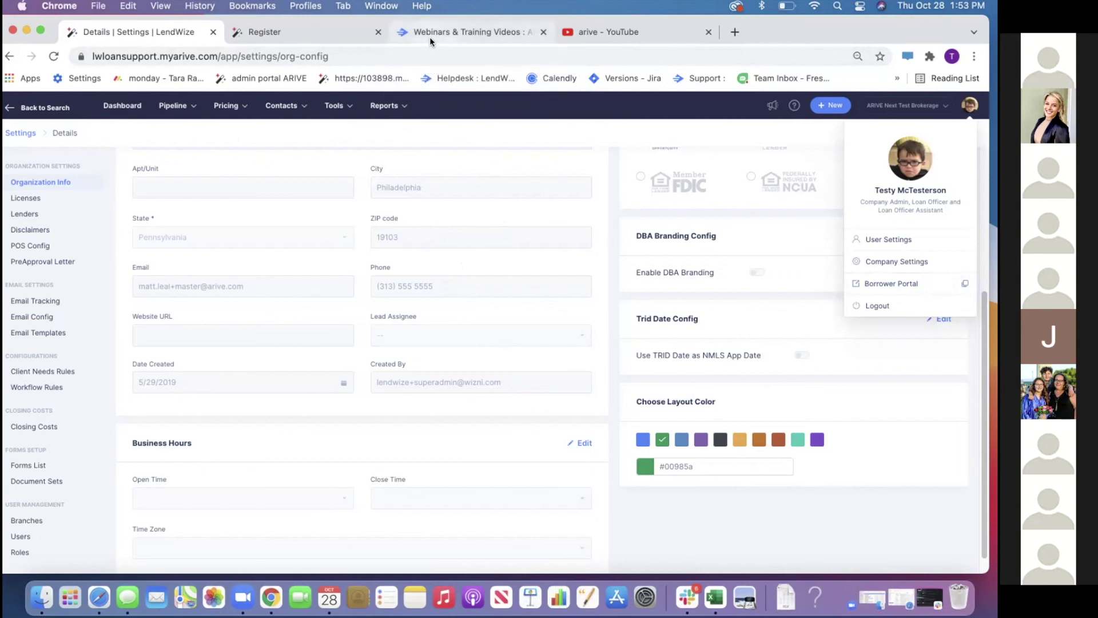
Browse the YouTube results for 'arive', including ARIVE Office Hours and training videos
{"action": "left_click", "coordinate": [633, 29]}
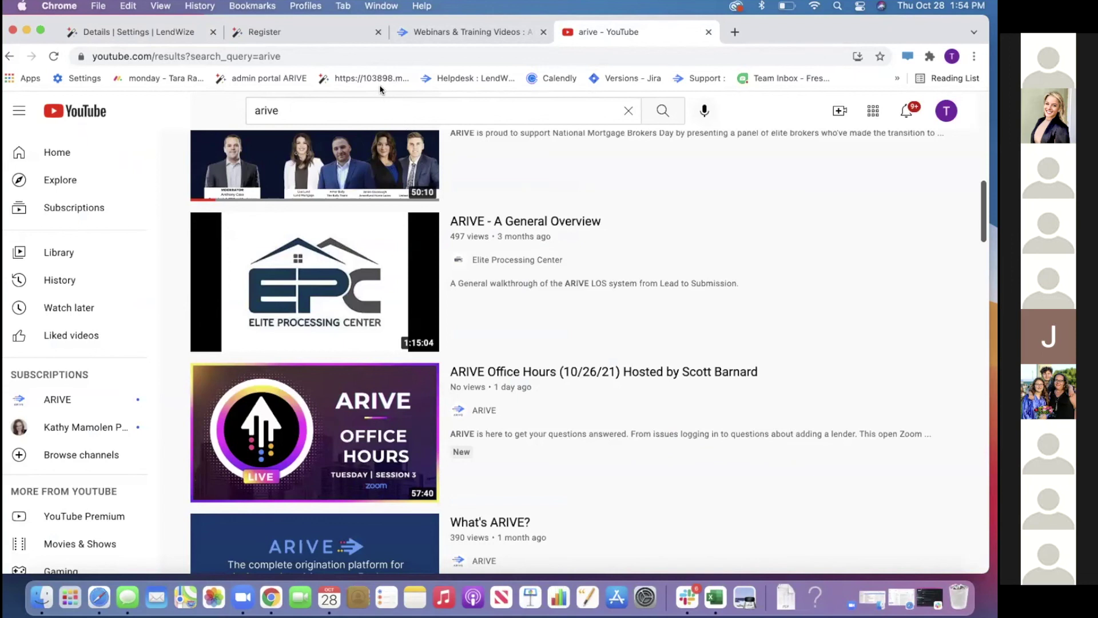
{"action": "scroll", "coordinate": [428, 281], "scroll_direction": "down", "scroll_amount": 5}
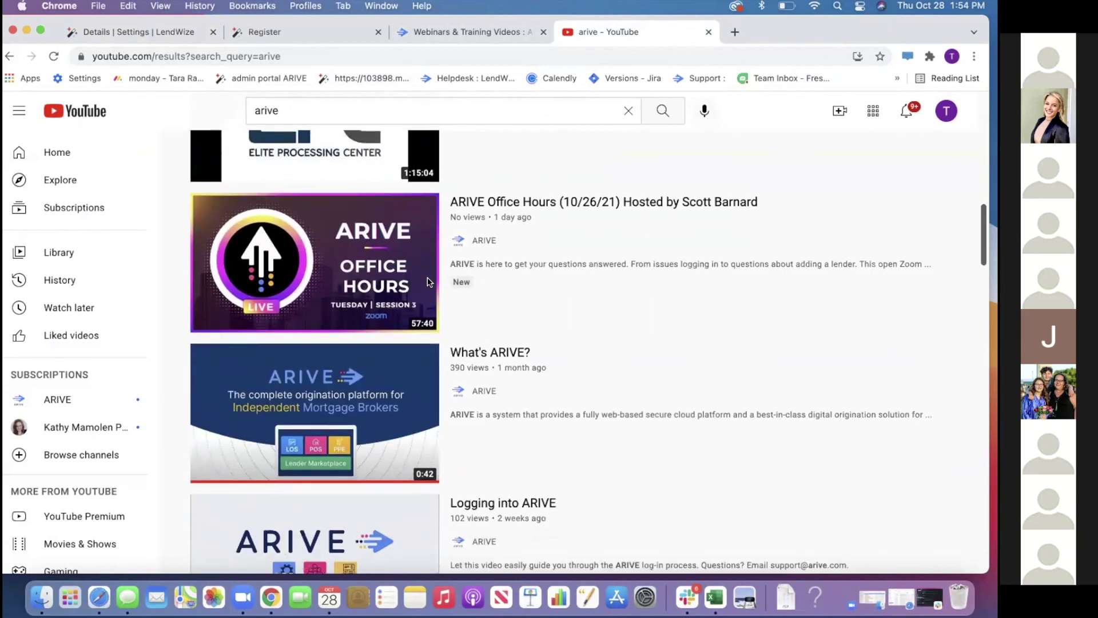
{"action": "scroll", "coordinate": [428, 281], "scroll_direction": "down", "scroll_amount": 8}
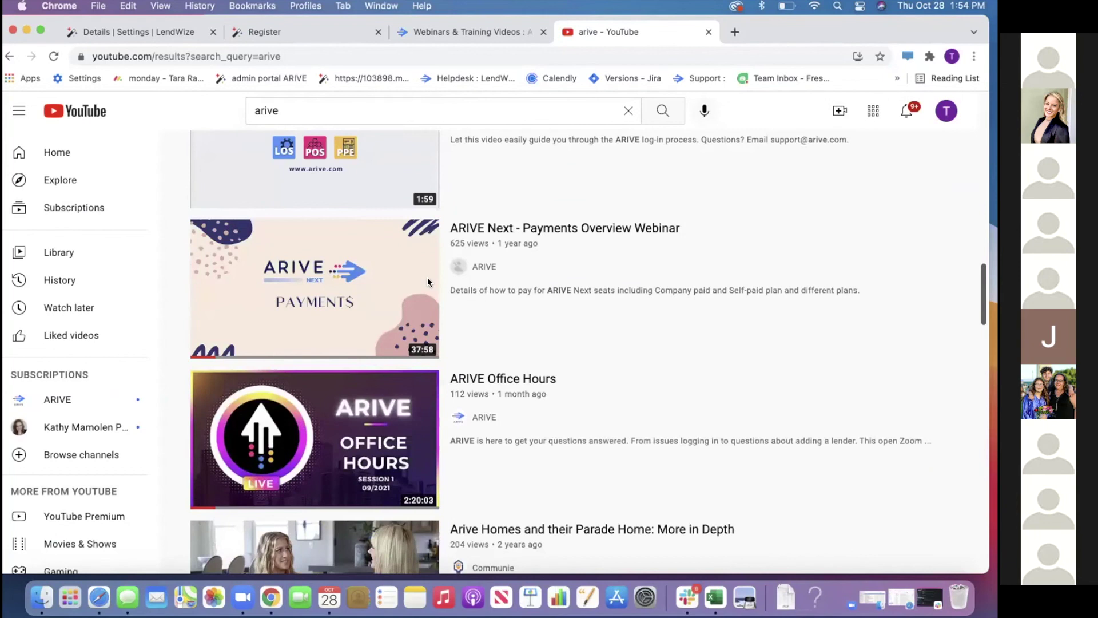
{"action": "left_click", "coordinate": [435, 33]}
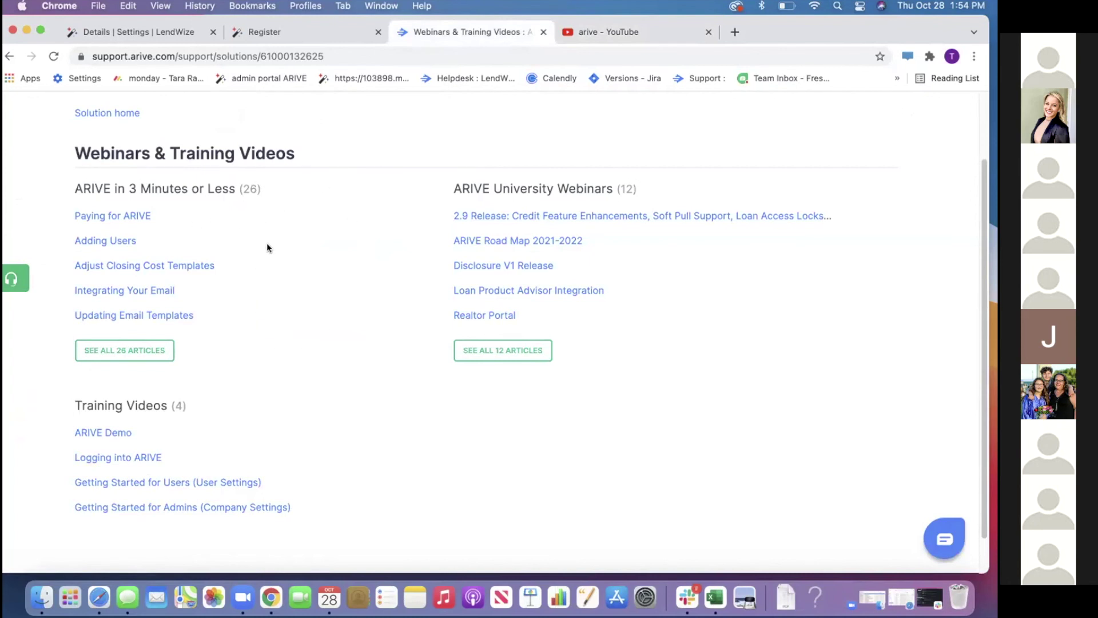
Open the 'ARIVE in 3 Minutes or Less' folder and show its page 2 articles
{"action": "left_click", "coordinate": [216, 190]}
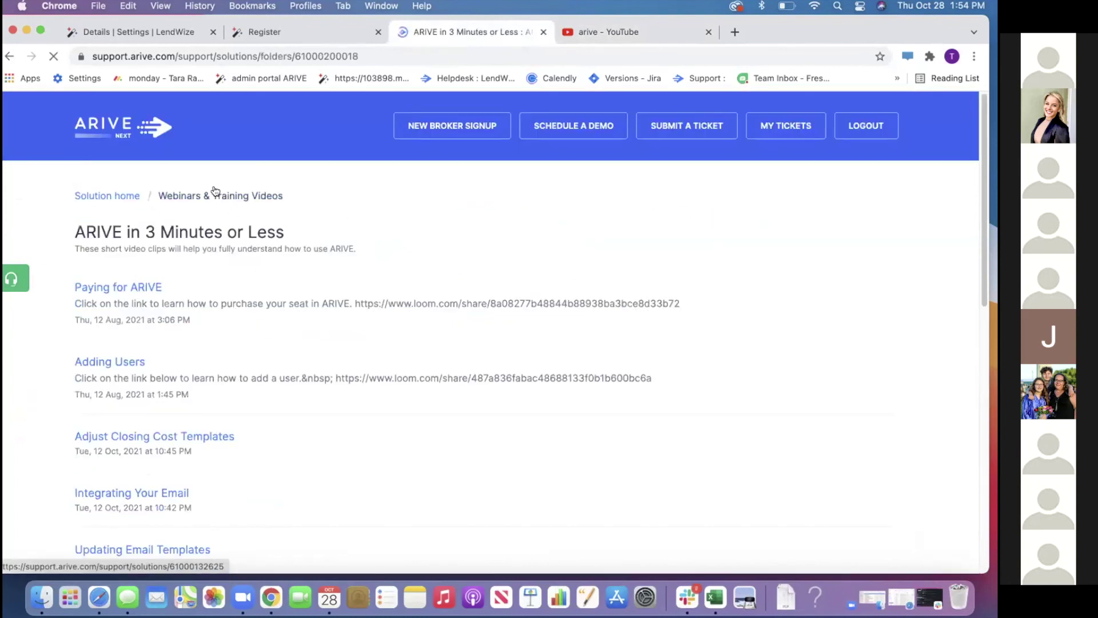
{"action": "scroll", "coordinate": [335, 320], "scroll_direction": "down", "scroll_amount": 10}
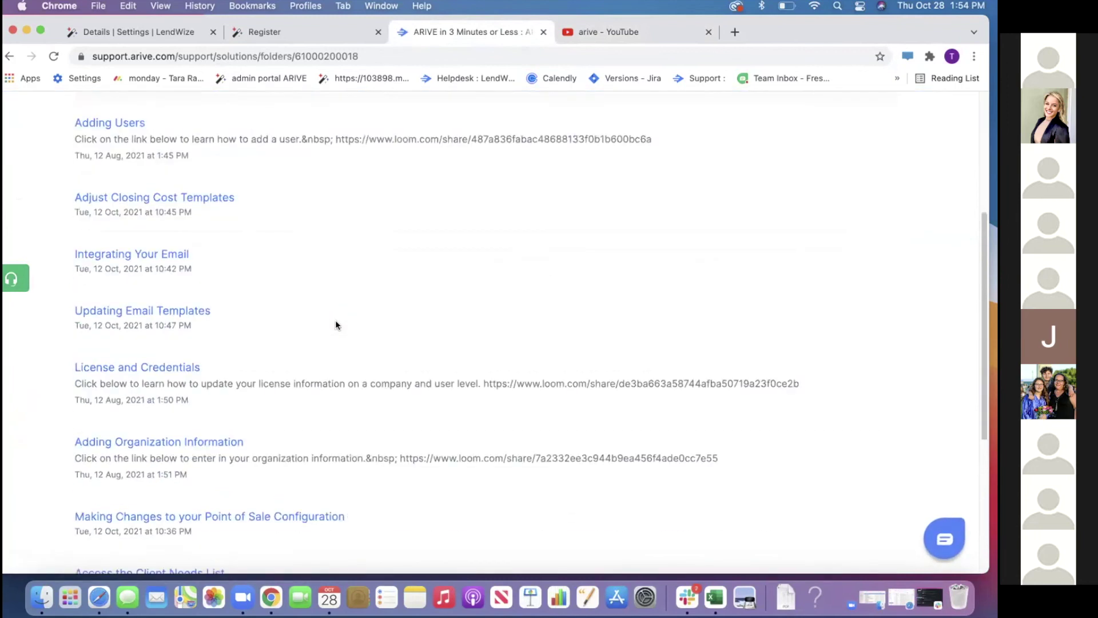
{"action": "left_click", "coordinate": [495, 483]}
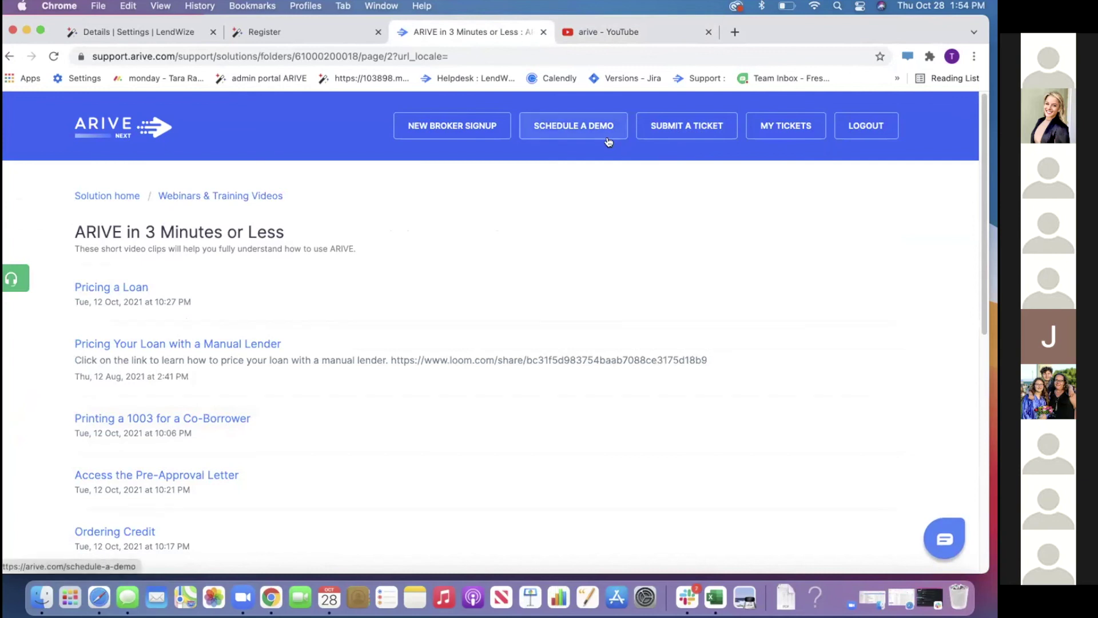
{"action": "left_click", "coordinate": [940, 540]}
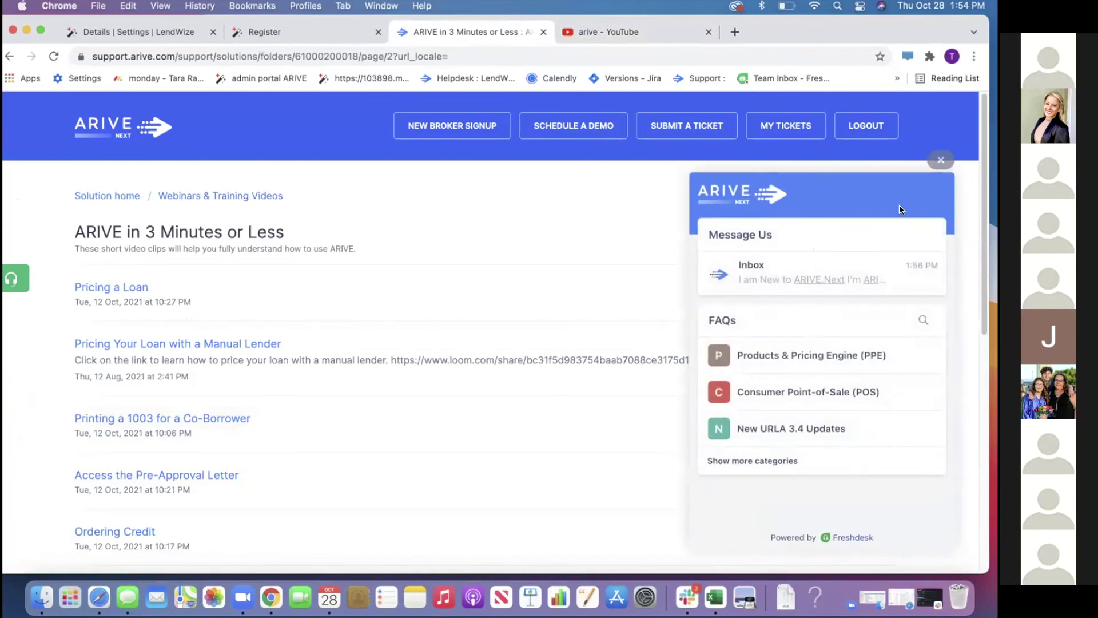
{"action": "left_click", "coordinate": [939, 161]}
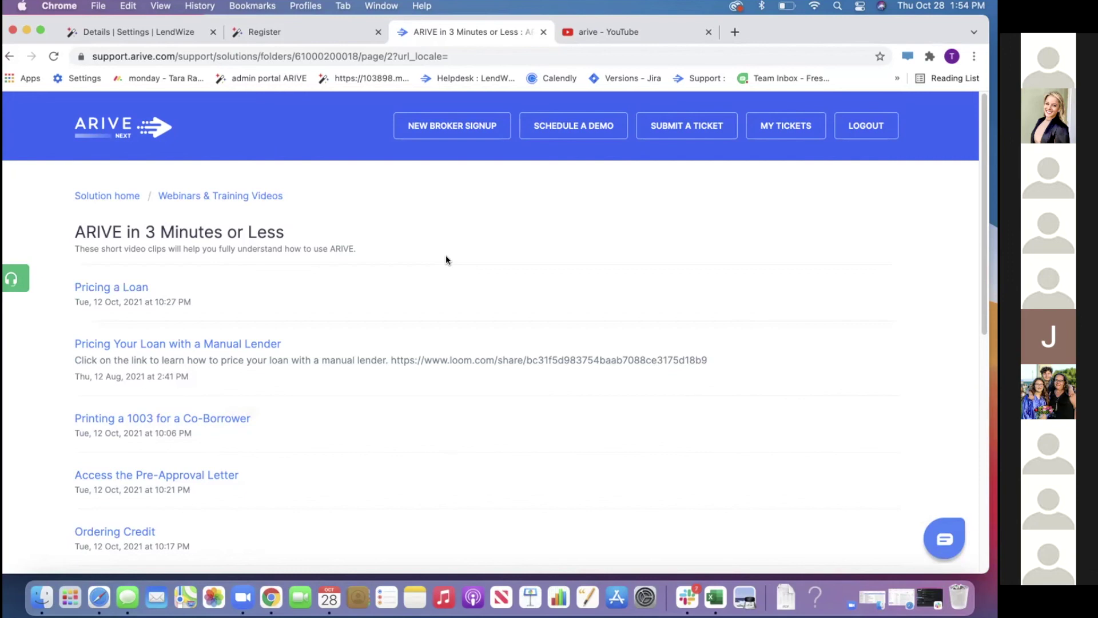
{"action": "scroll", "coordinate": [446, 257], "scroll_direction": "down", "scroll_amount": 3}
{"action": "scroll", "coordinate": [446, 258], "scroll_direction": "up", "scroll_amount": 3}
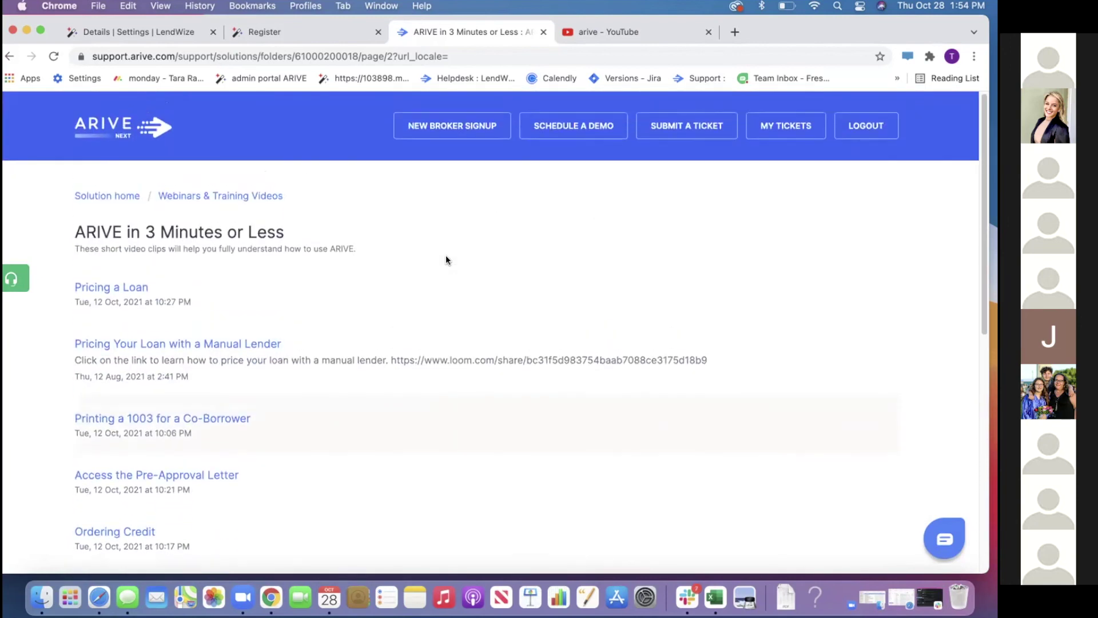